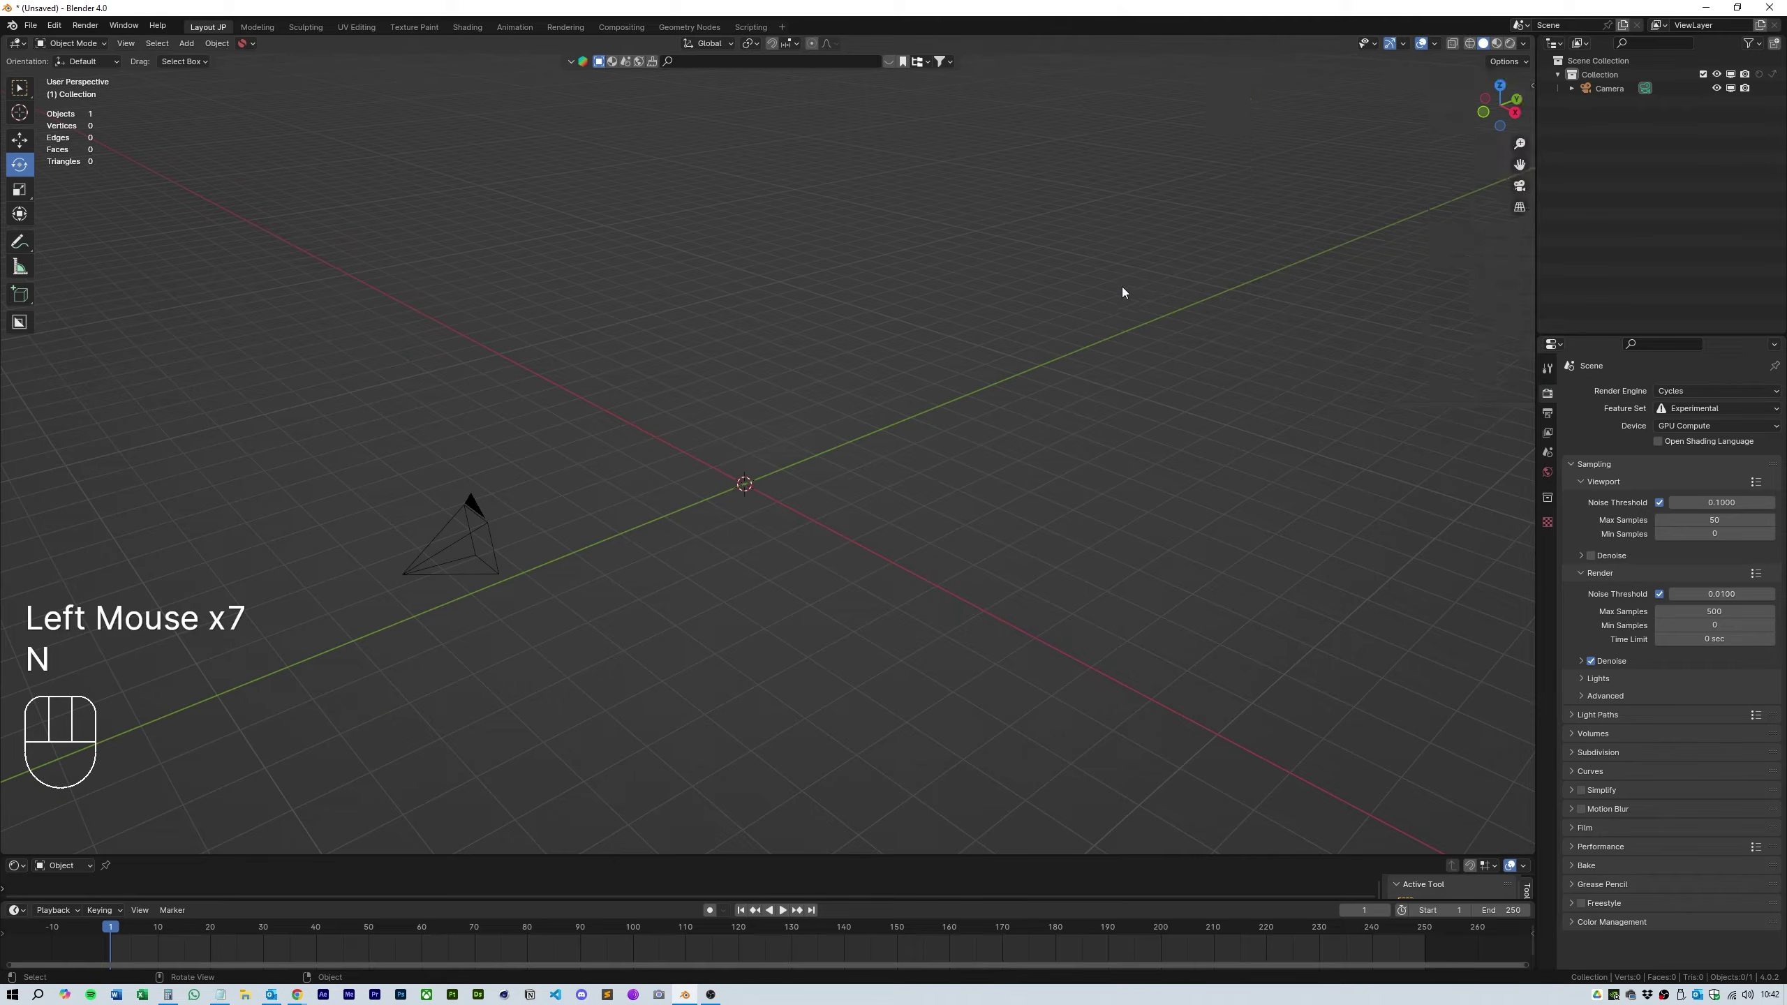
Step: Add a Bezier circle at the world origin
left_click(899, 523)
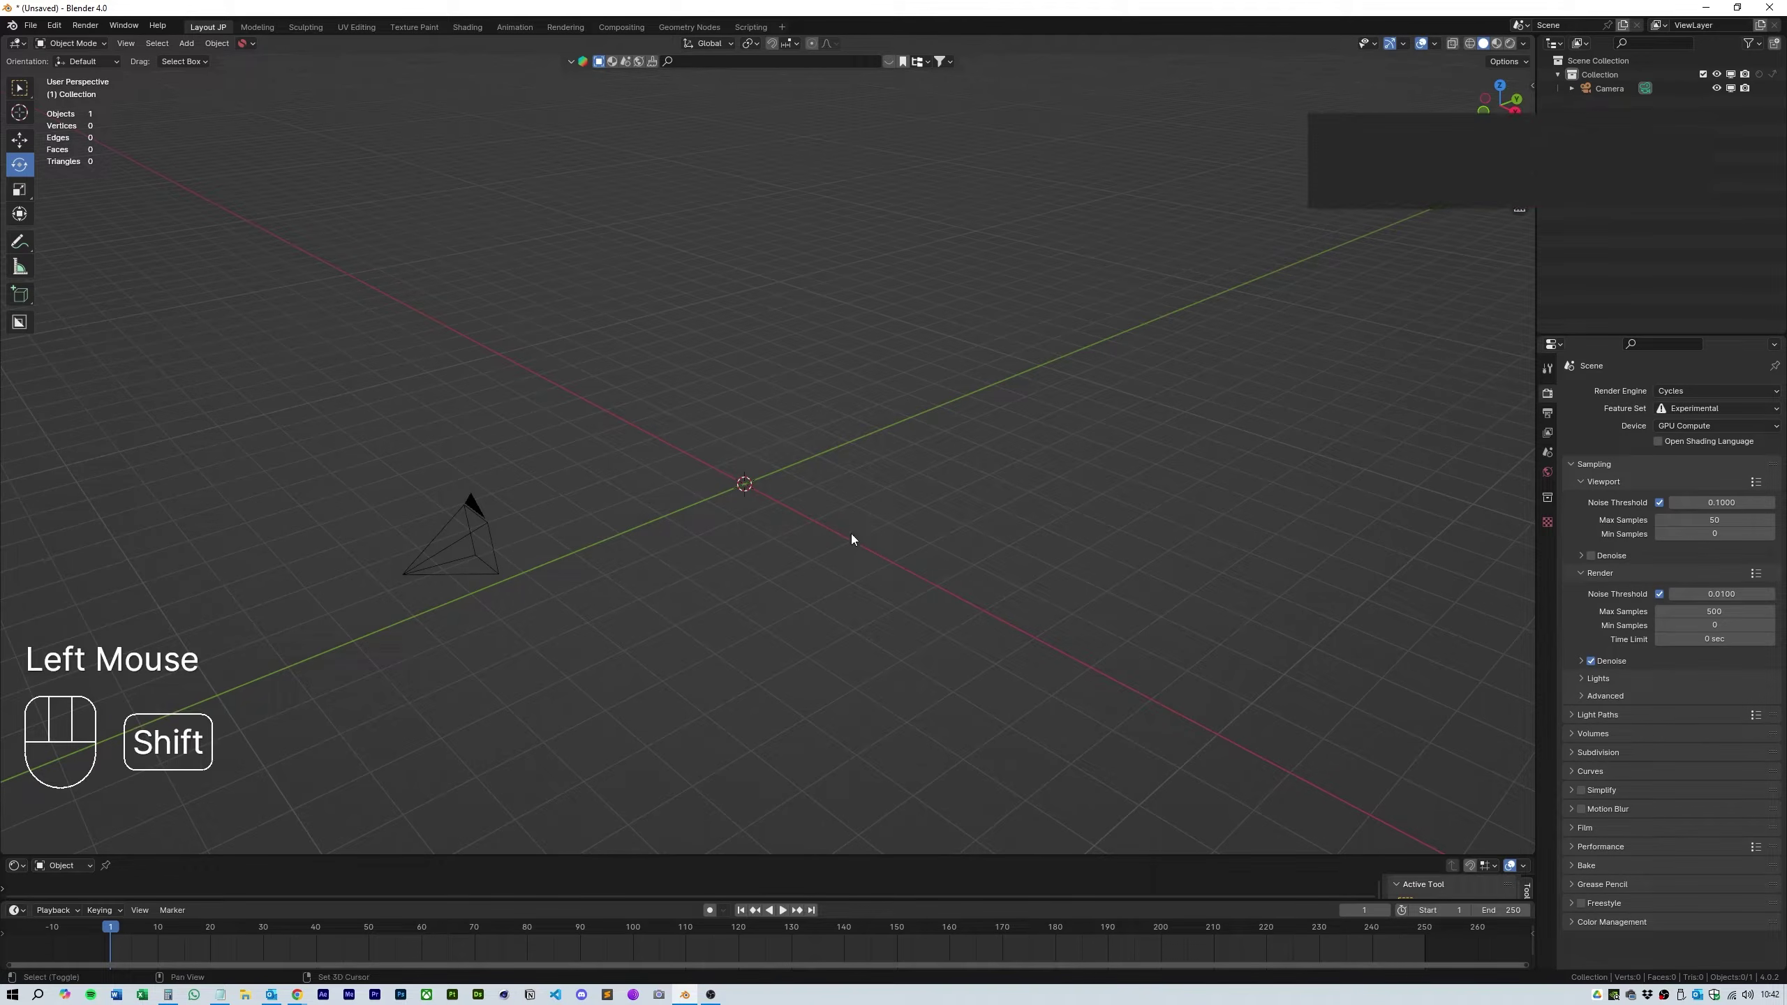
key("shift+a")
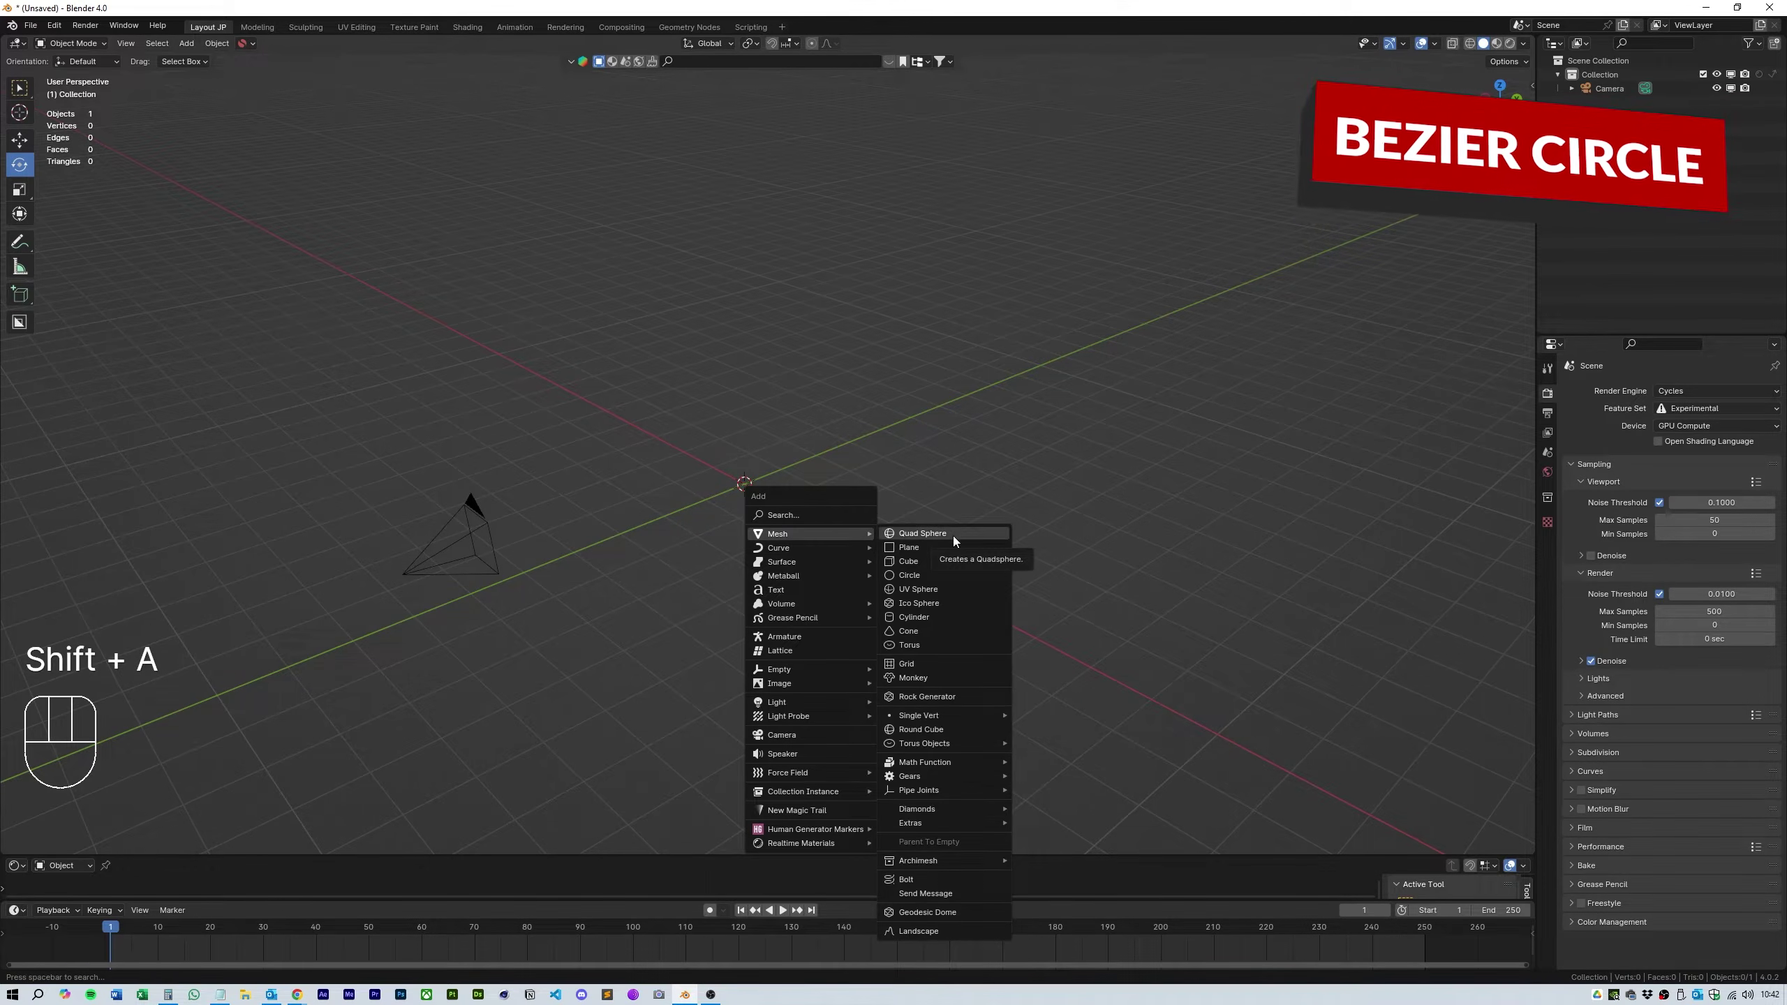
mouse_move(828, 546)
left_click(953, 566)
Step: Rotate the Bezier circle with angle snapping in front orthographic view so that it stands vertically
middle_click_drag(837, 583, 482, 419)
left_click(18, 140)
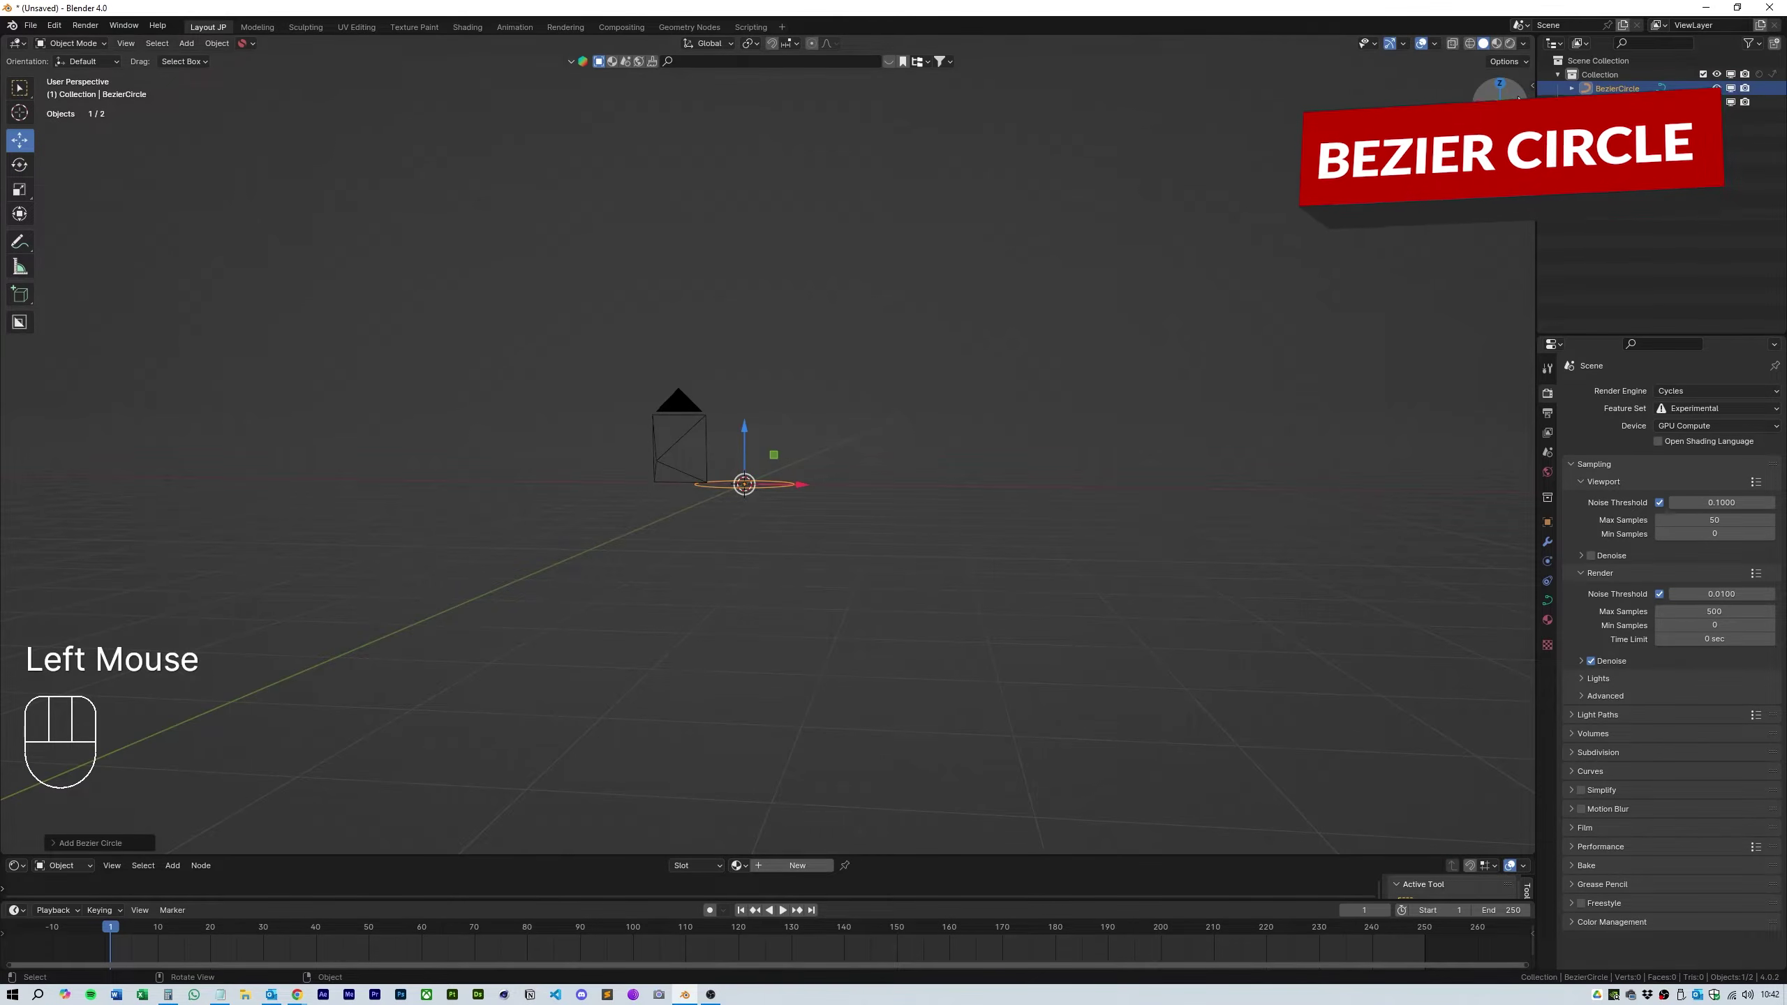
left_click(1496, 113)
key("r")
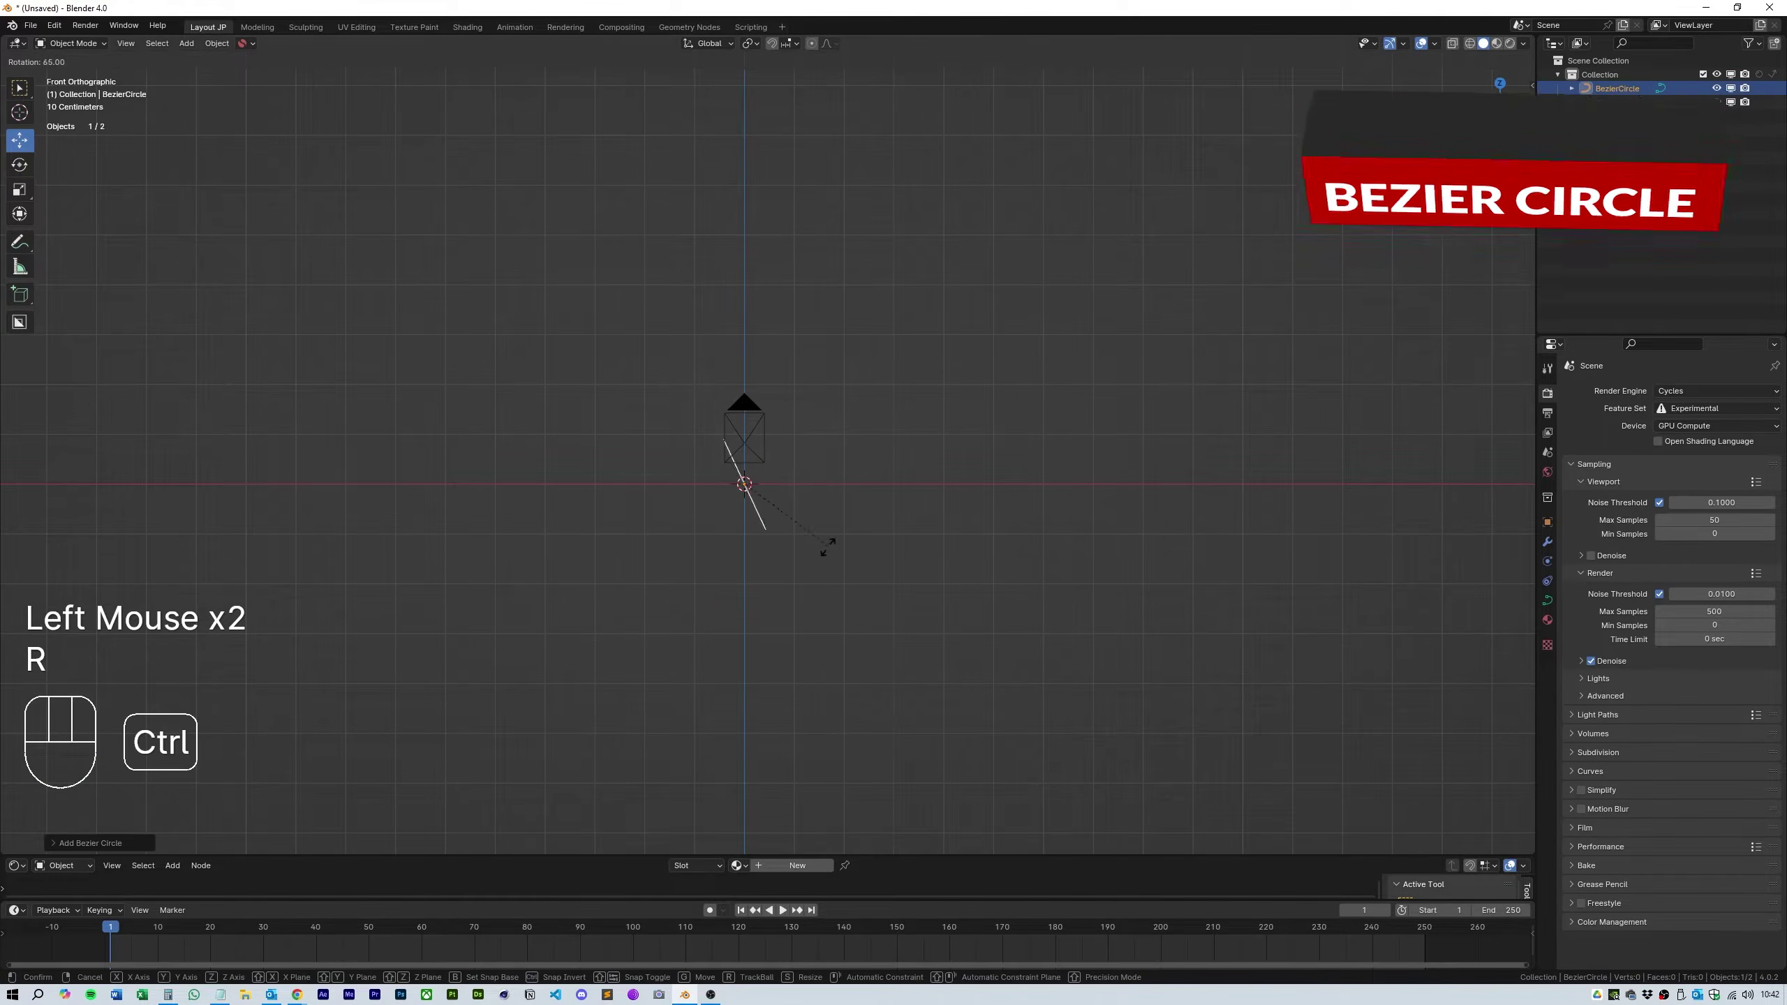
left_click(824, 539, "ctrl")
Step: Set the Bezier circle's preview resolution to 64
middle_click_drag(824, 542, 973, 514)
scroll(856, 522, "down", 1)
scroll(855, 522, "up", 2)
scroll(967, 520, "up", 2)
middle_click_drag(1077, 539, 973, 507, "shift")
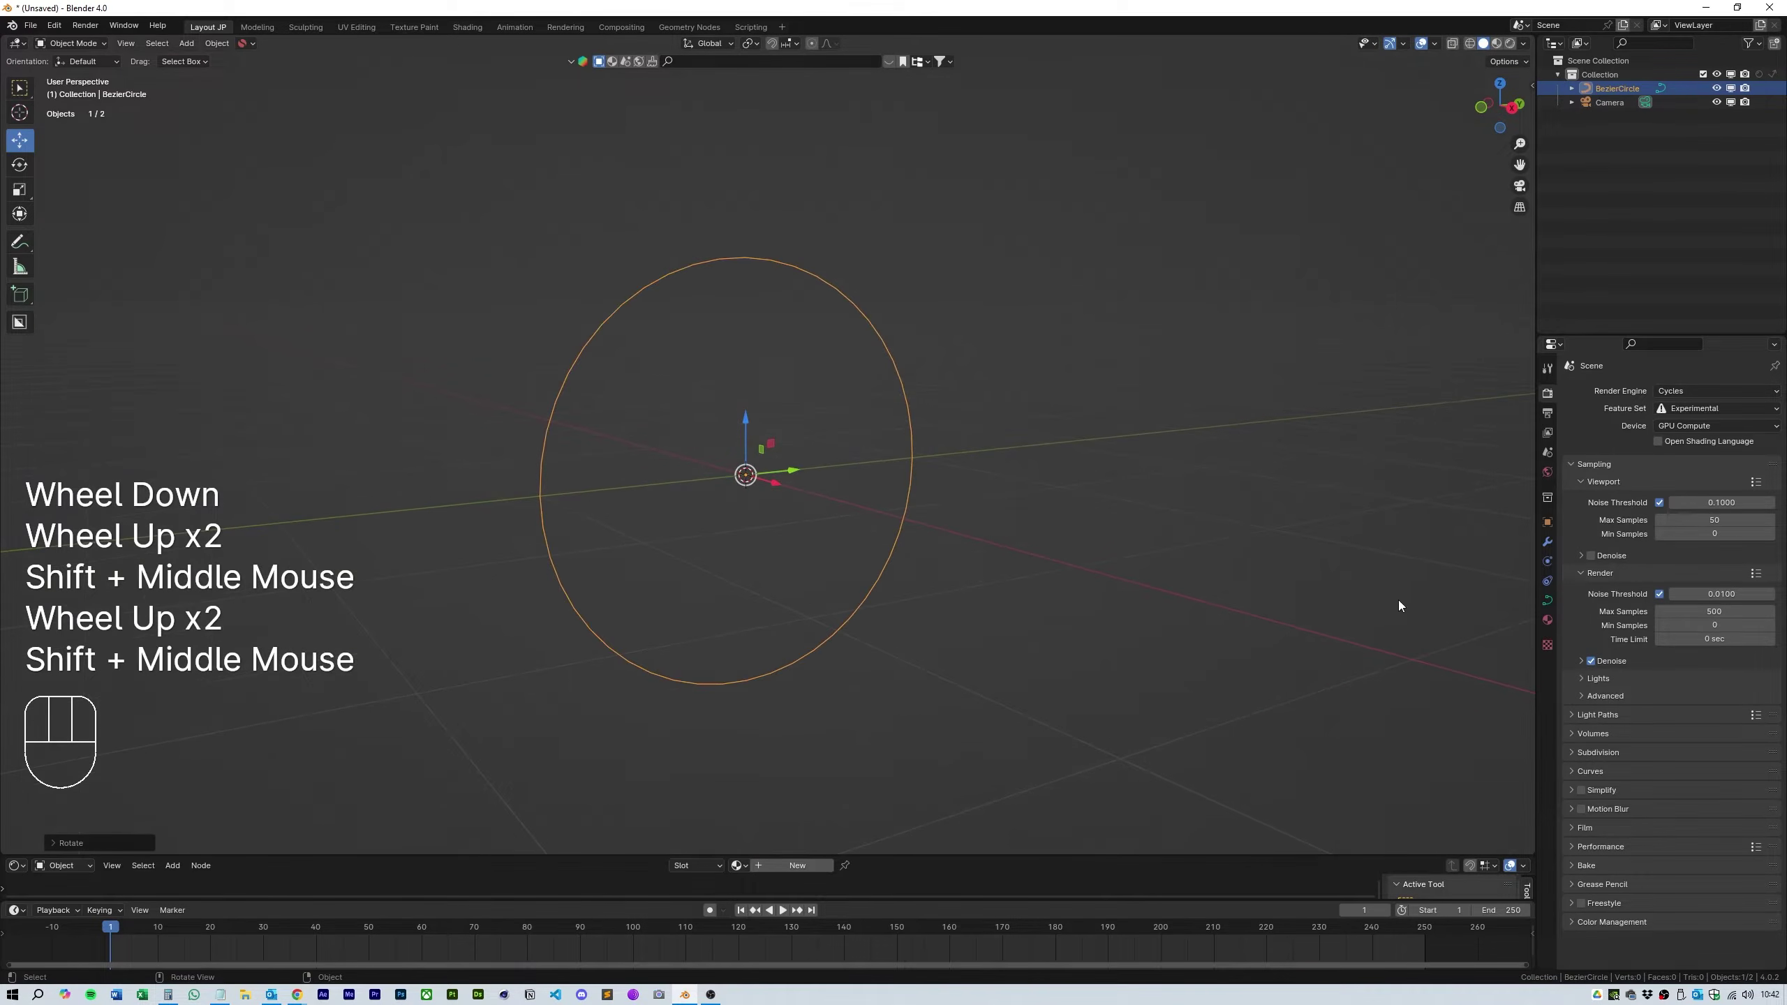
left_click(1547, 599)
double_click(1705, 454)
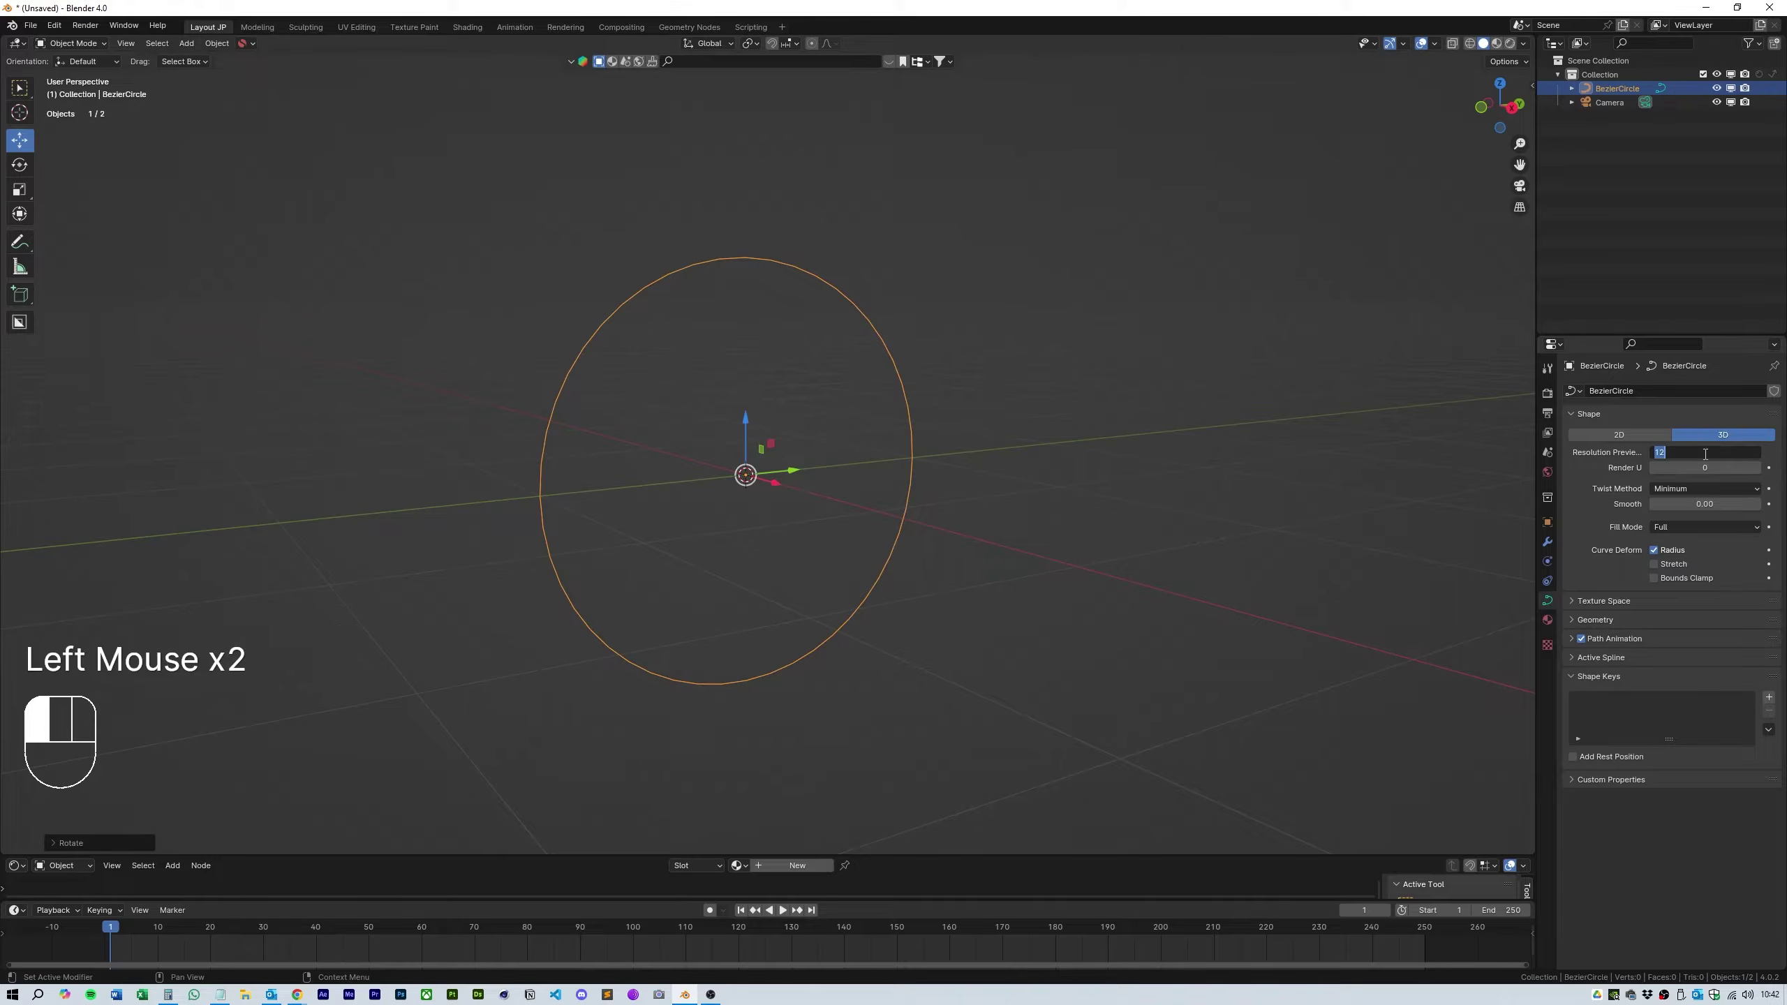
type("64")
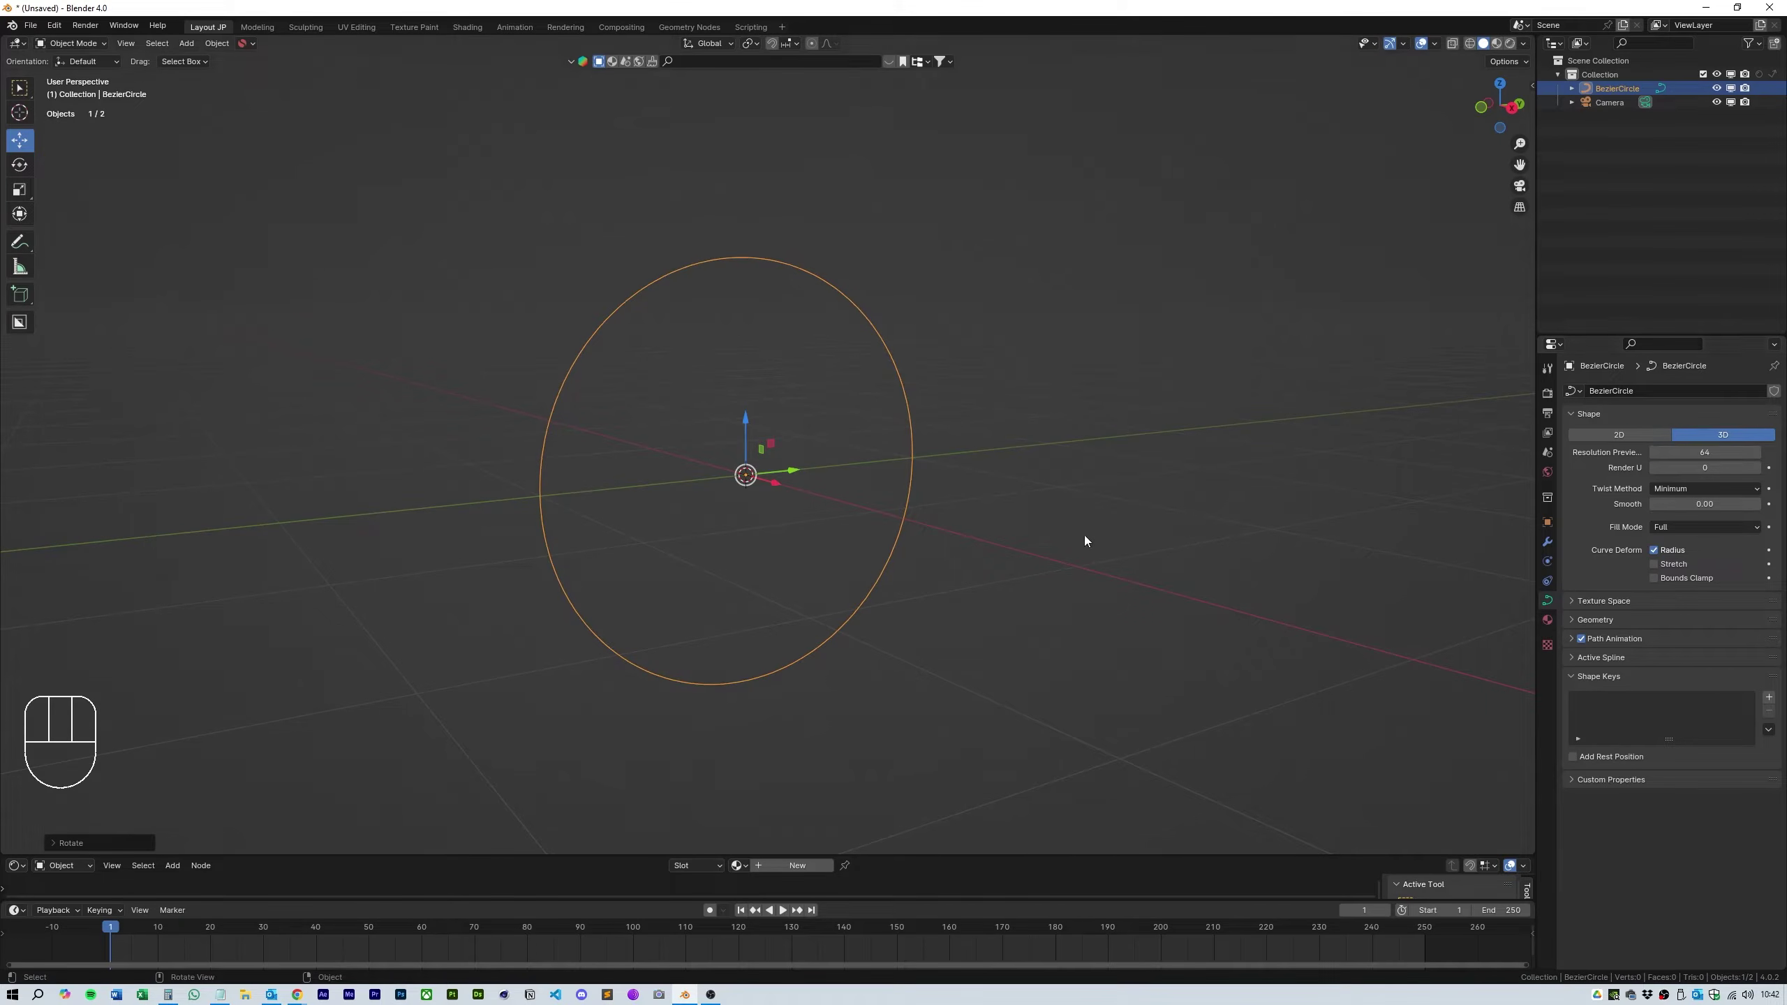
left_click(997, 527)
key("shift+a")
mouse_move(945, 560)
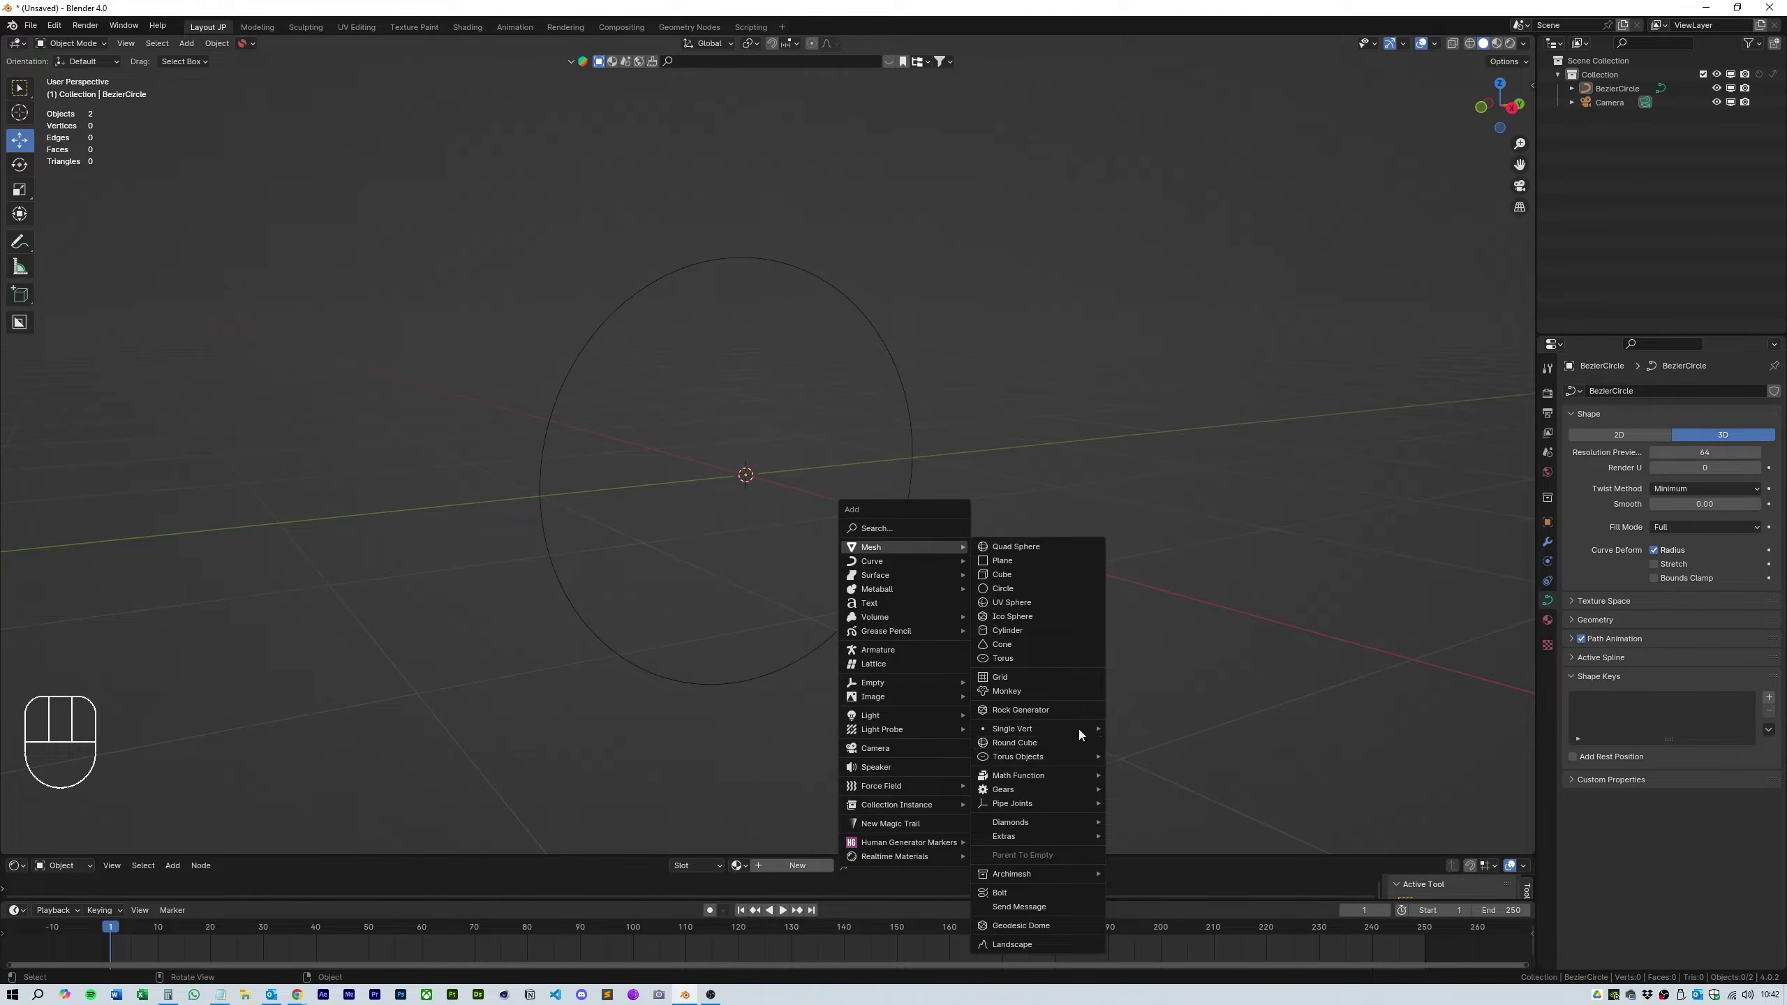
left_click(909, 448)
Step: Search the add-on preferences for "mesh" and check the details of the Add Mesh: Extra Objects add-on
left_click(55, 24)
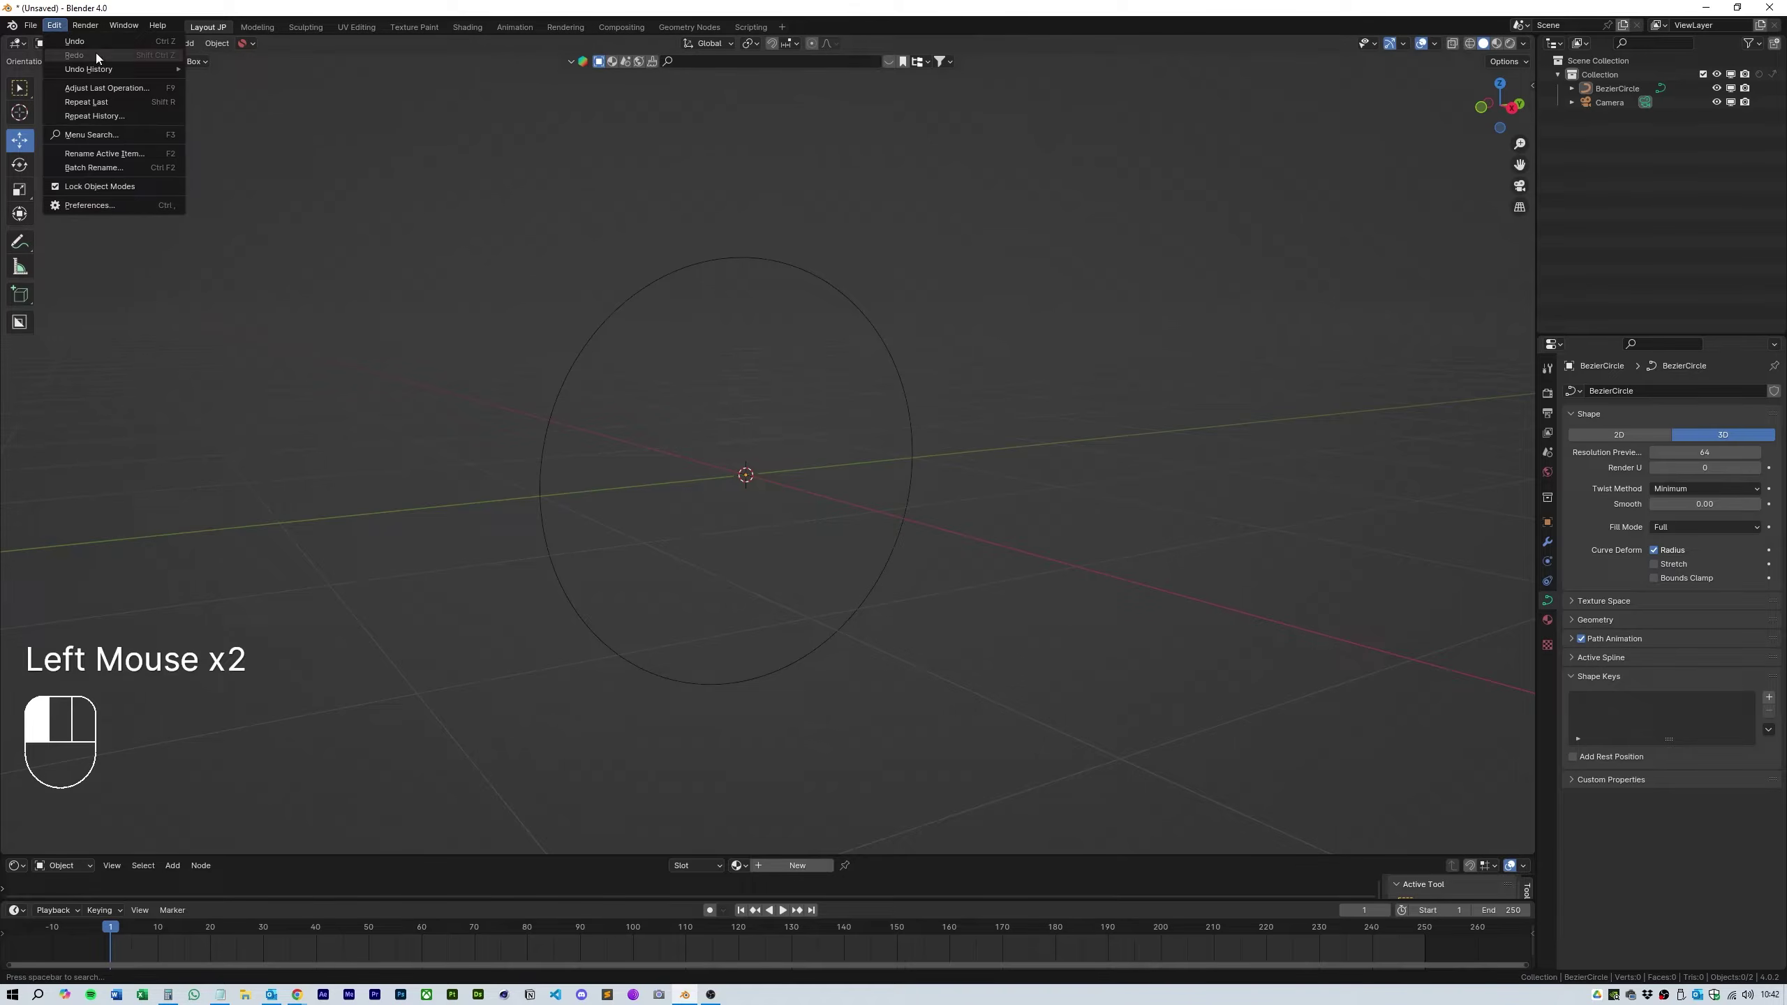
left_click(110, 206)
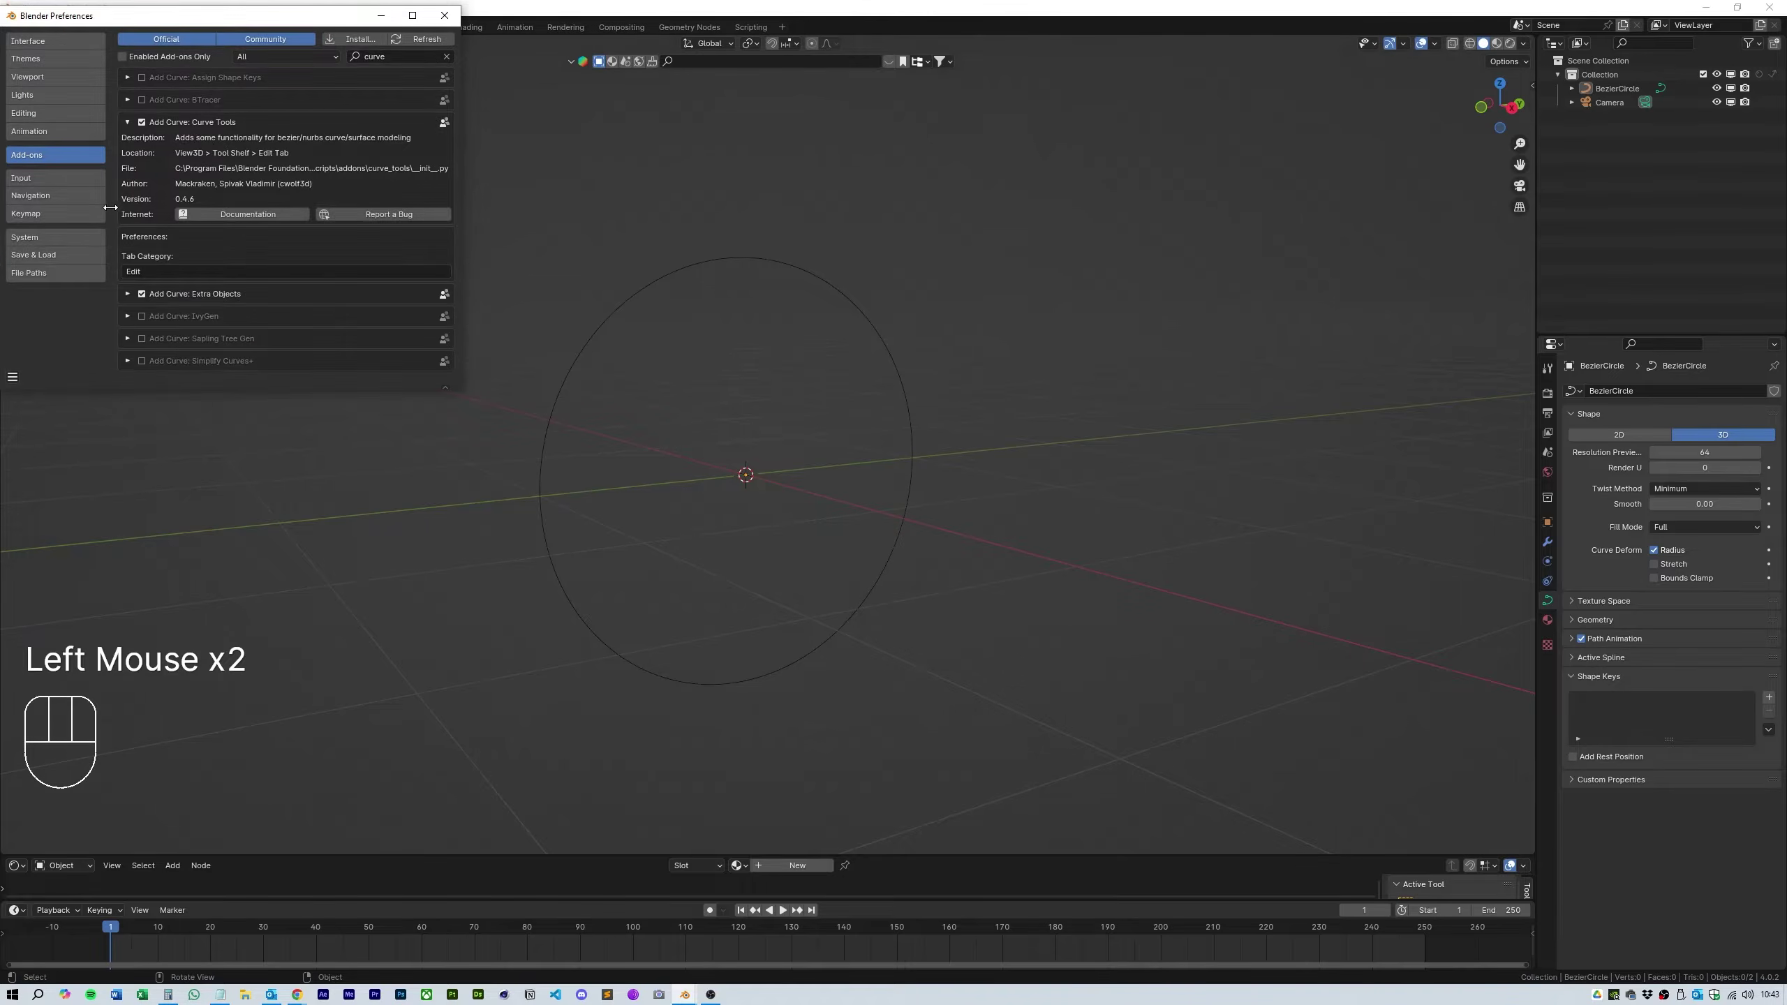
left_click(410, 57)
type("mesh")
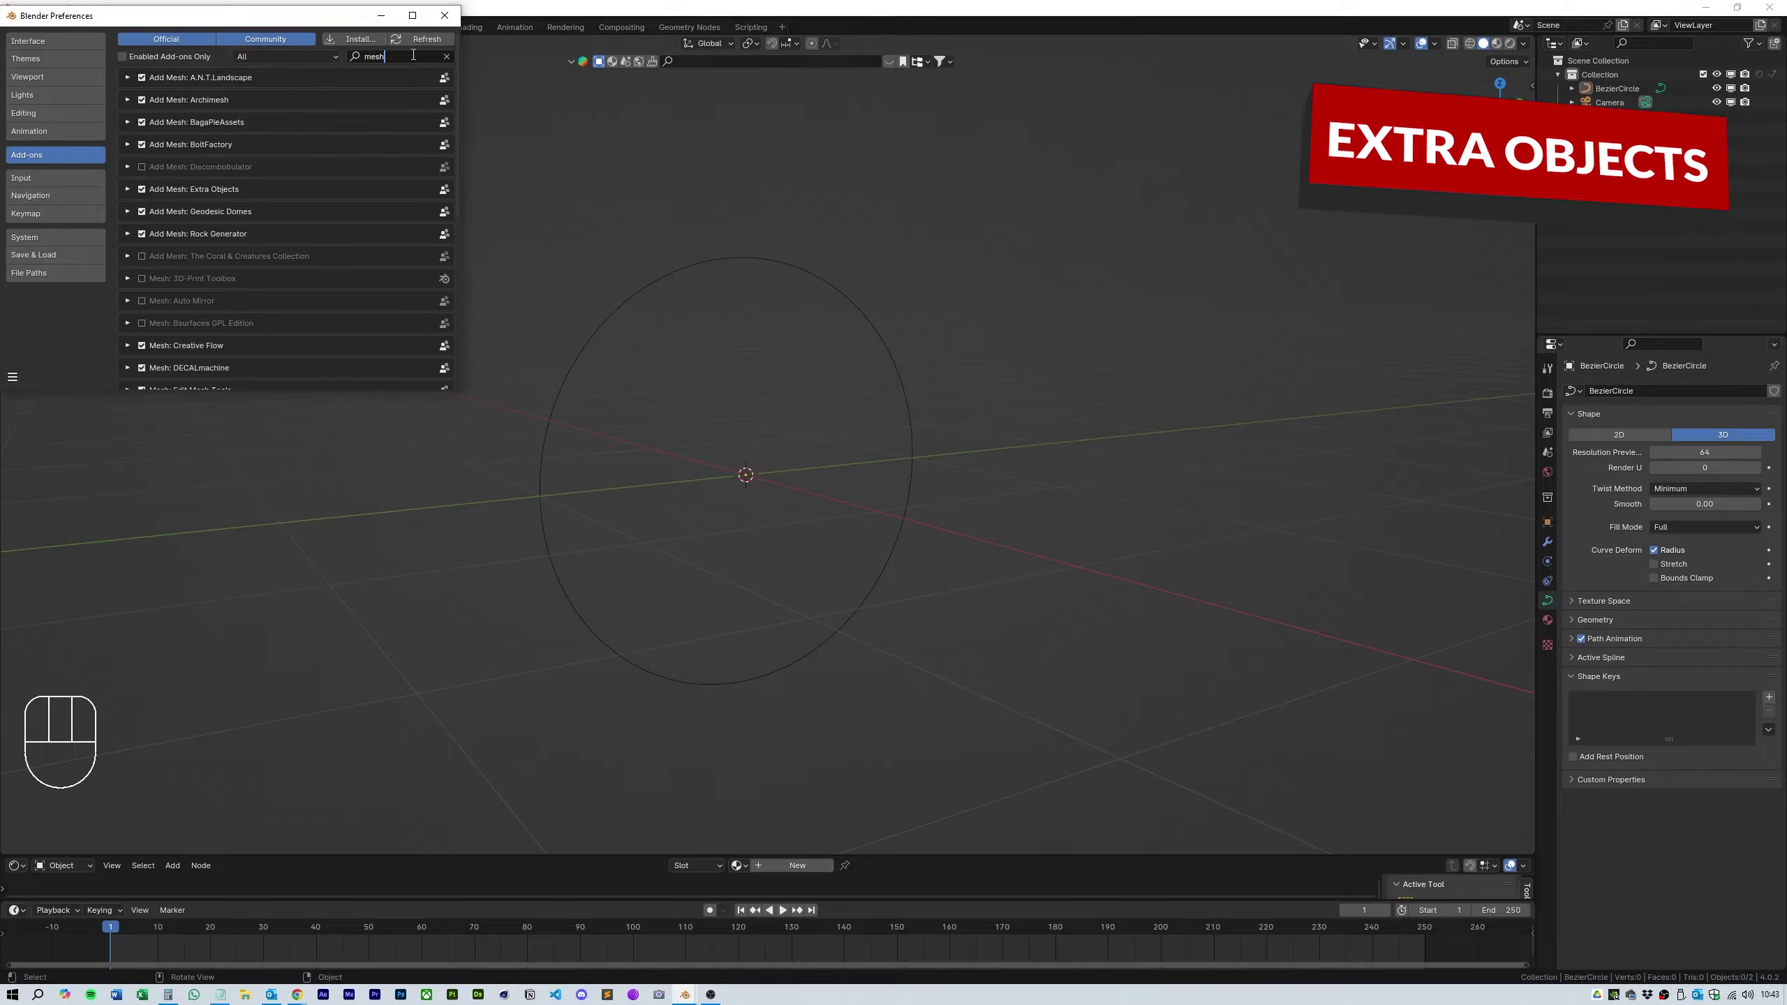
left_click(244, 192)
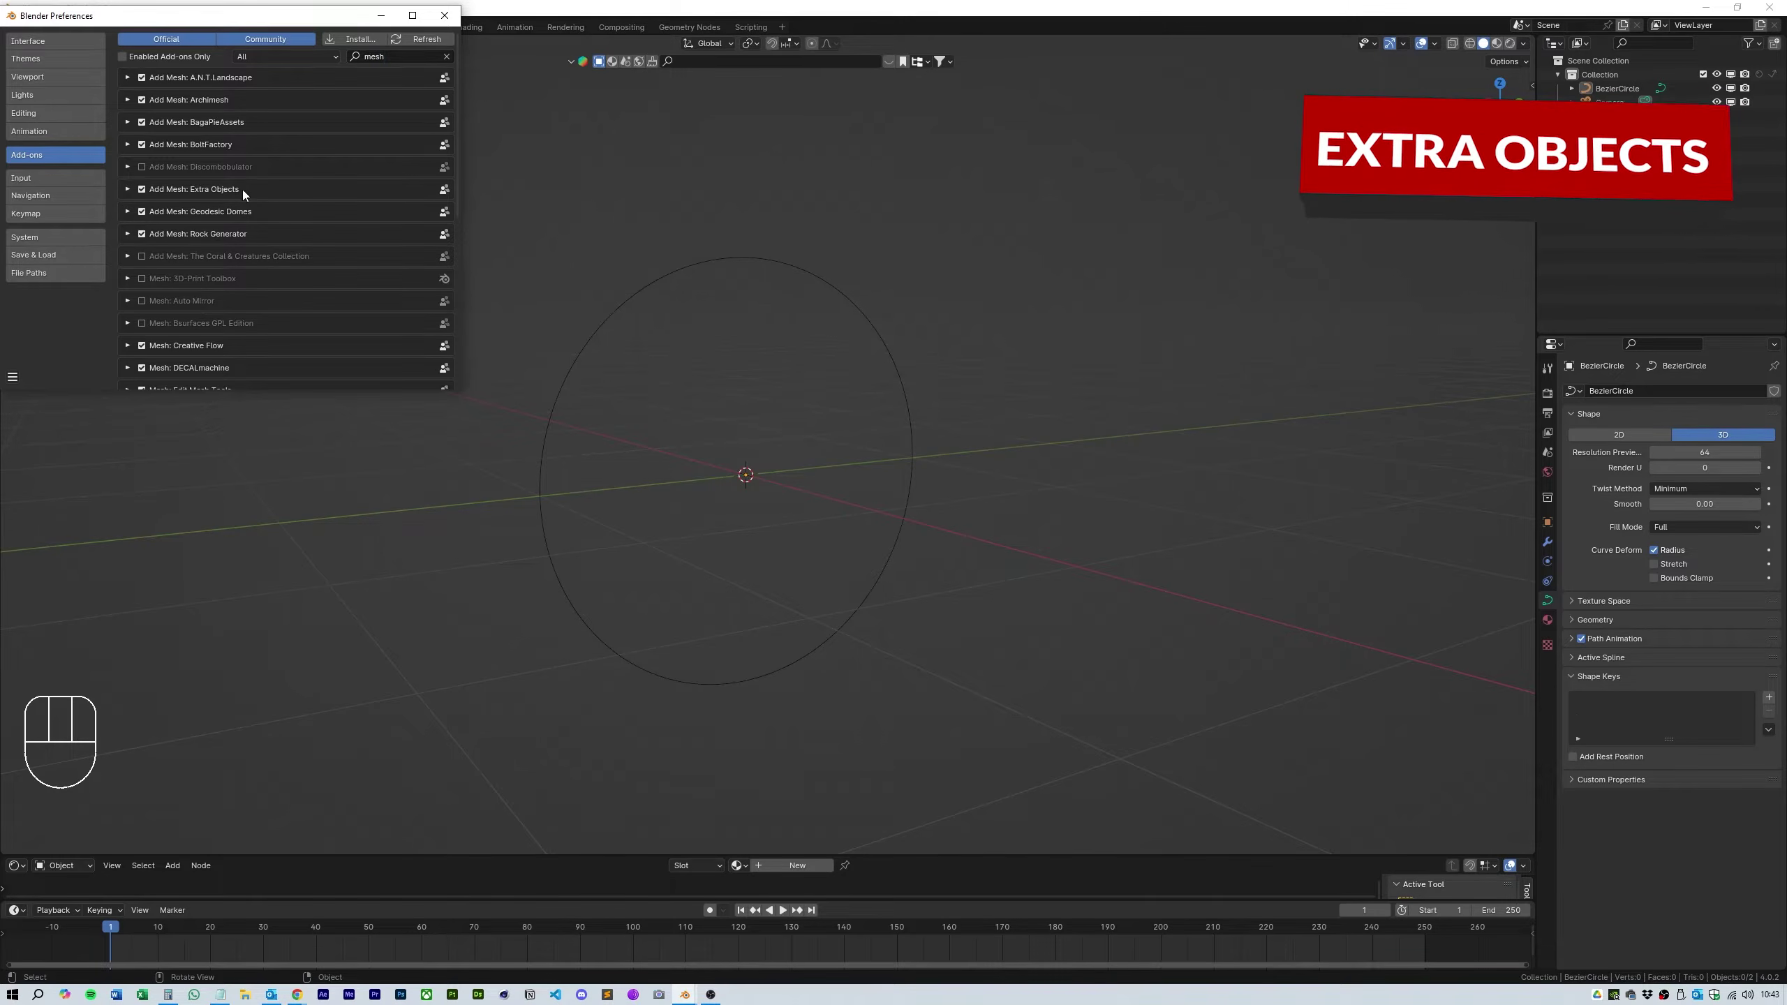
left_click(128, 190)
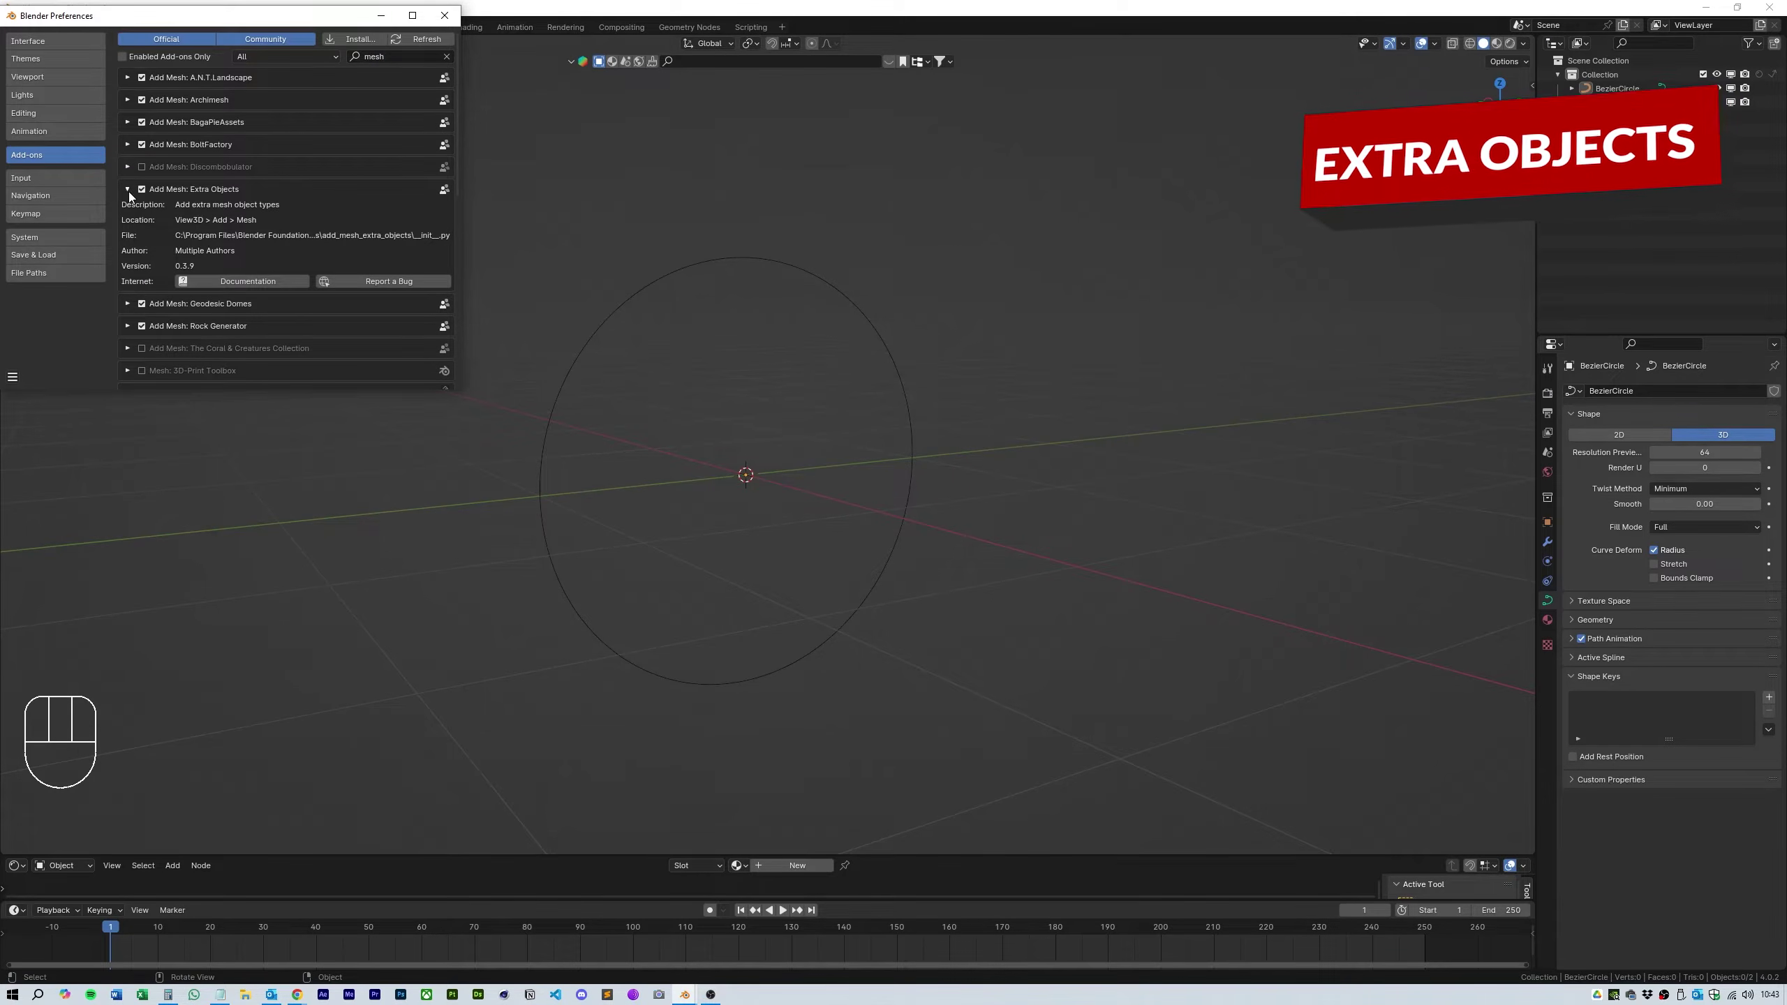
left_click(128, 190)
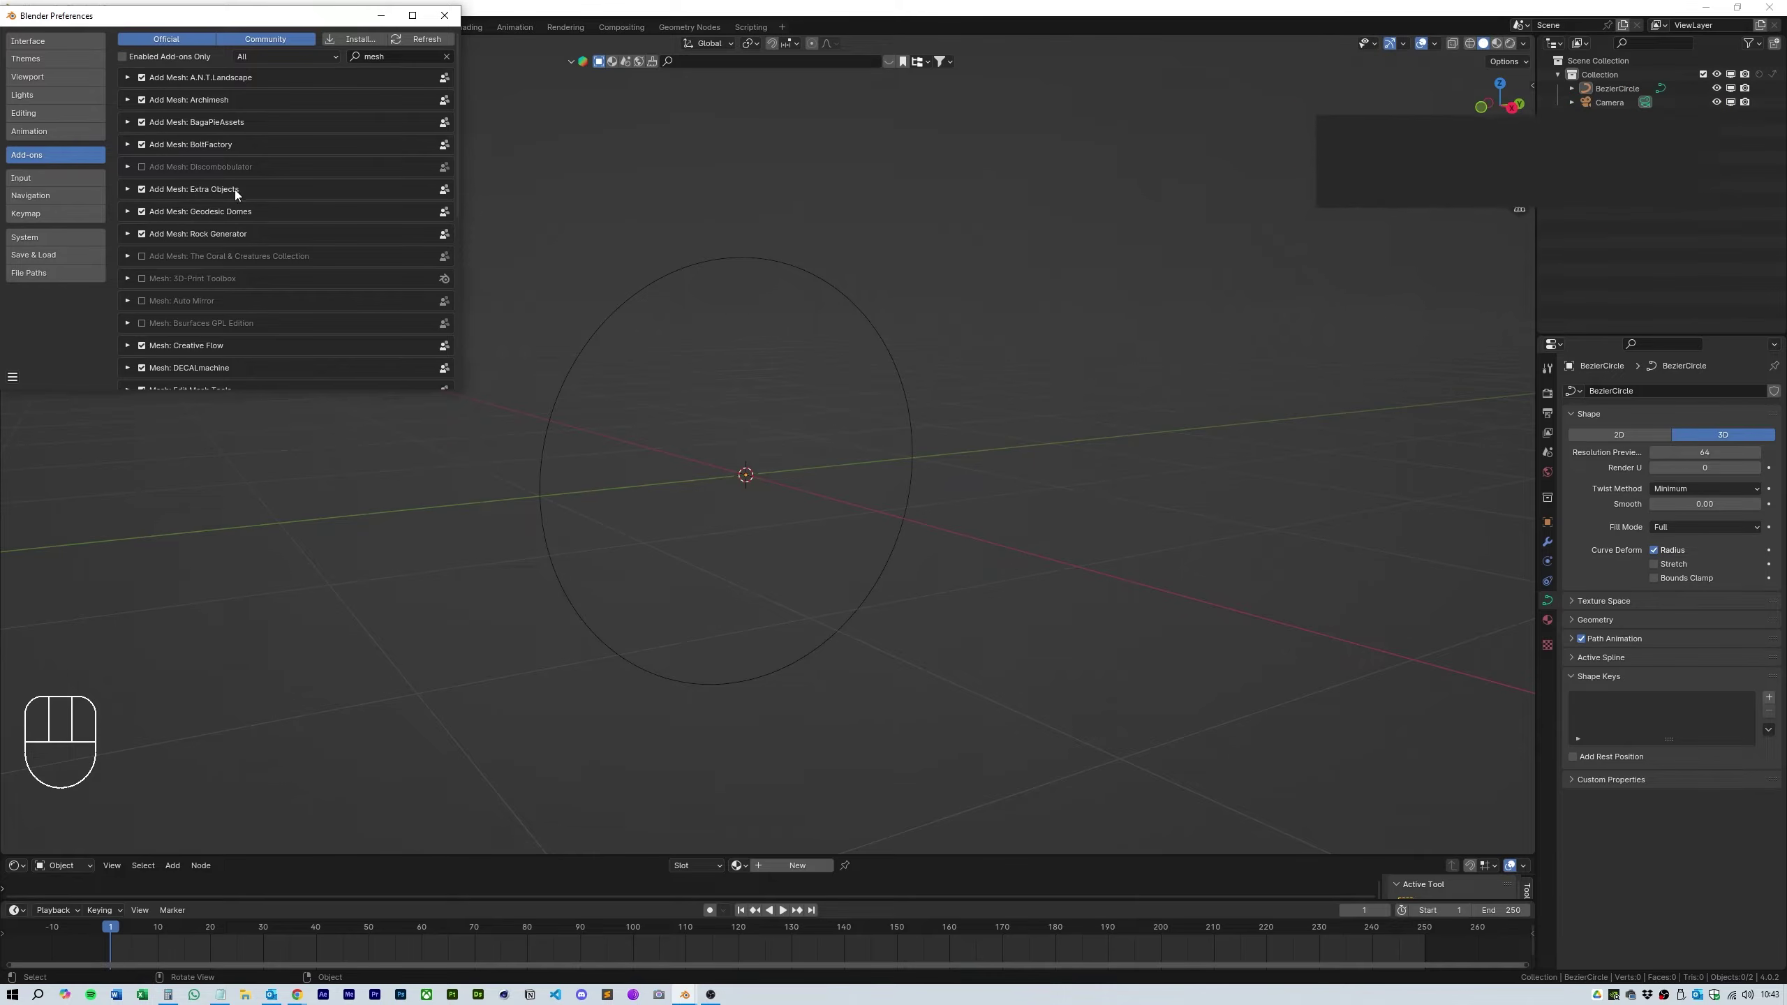
left_click(444, 14)
Step: Add a Round Cube mesh and set its radius to 1
left_click(832, 532)
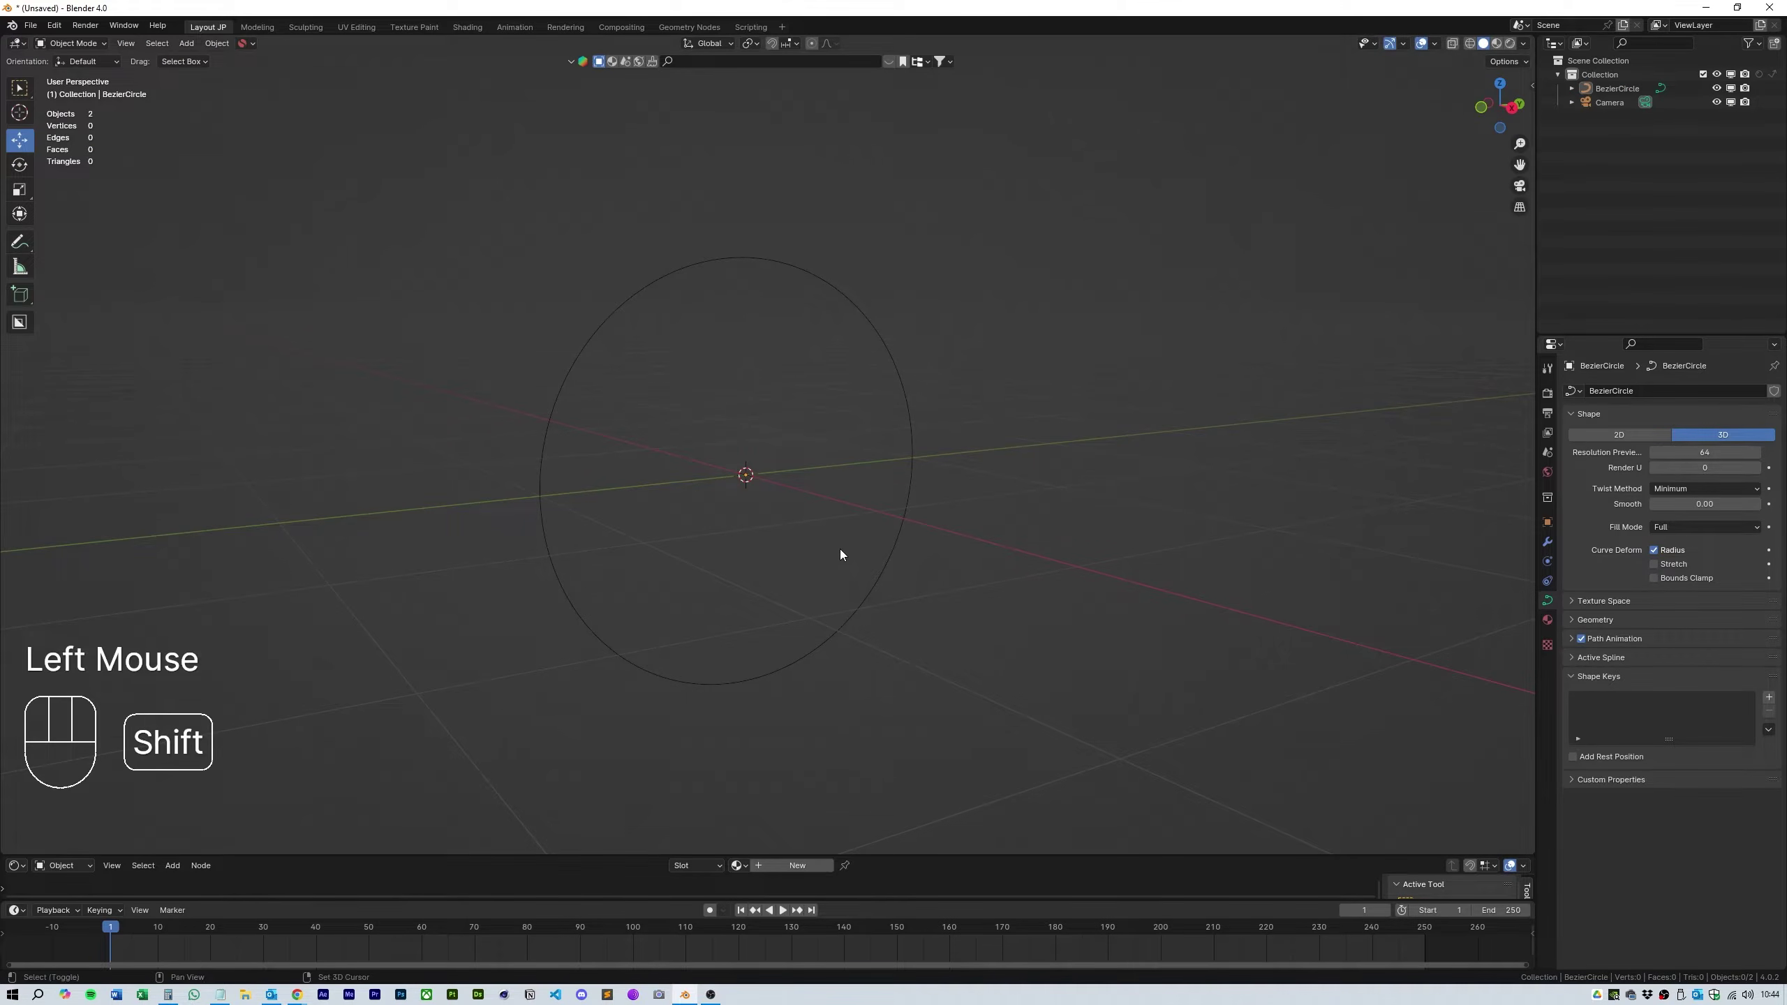
key("shift+a")
mouse_move(835, 534)
left_click(937, 731)
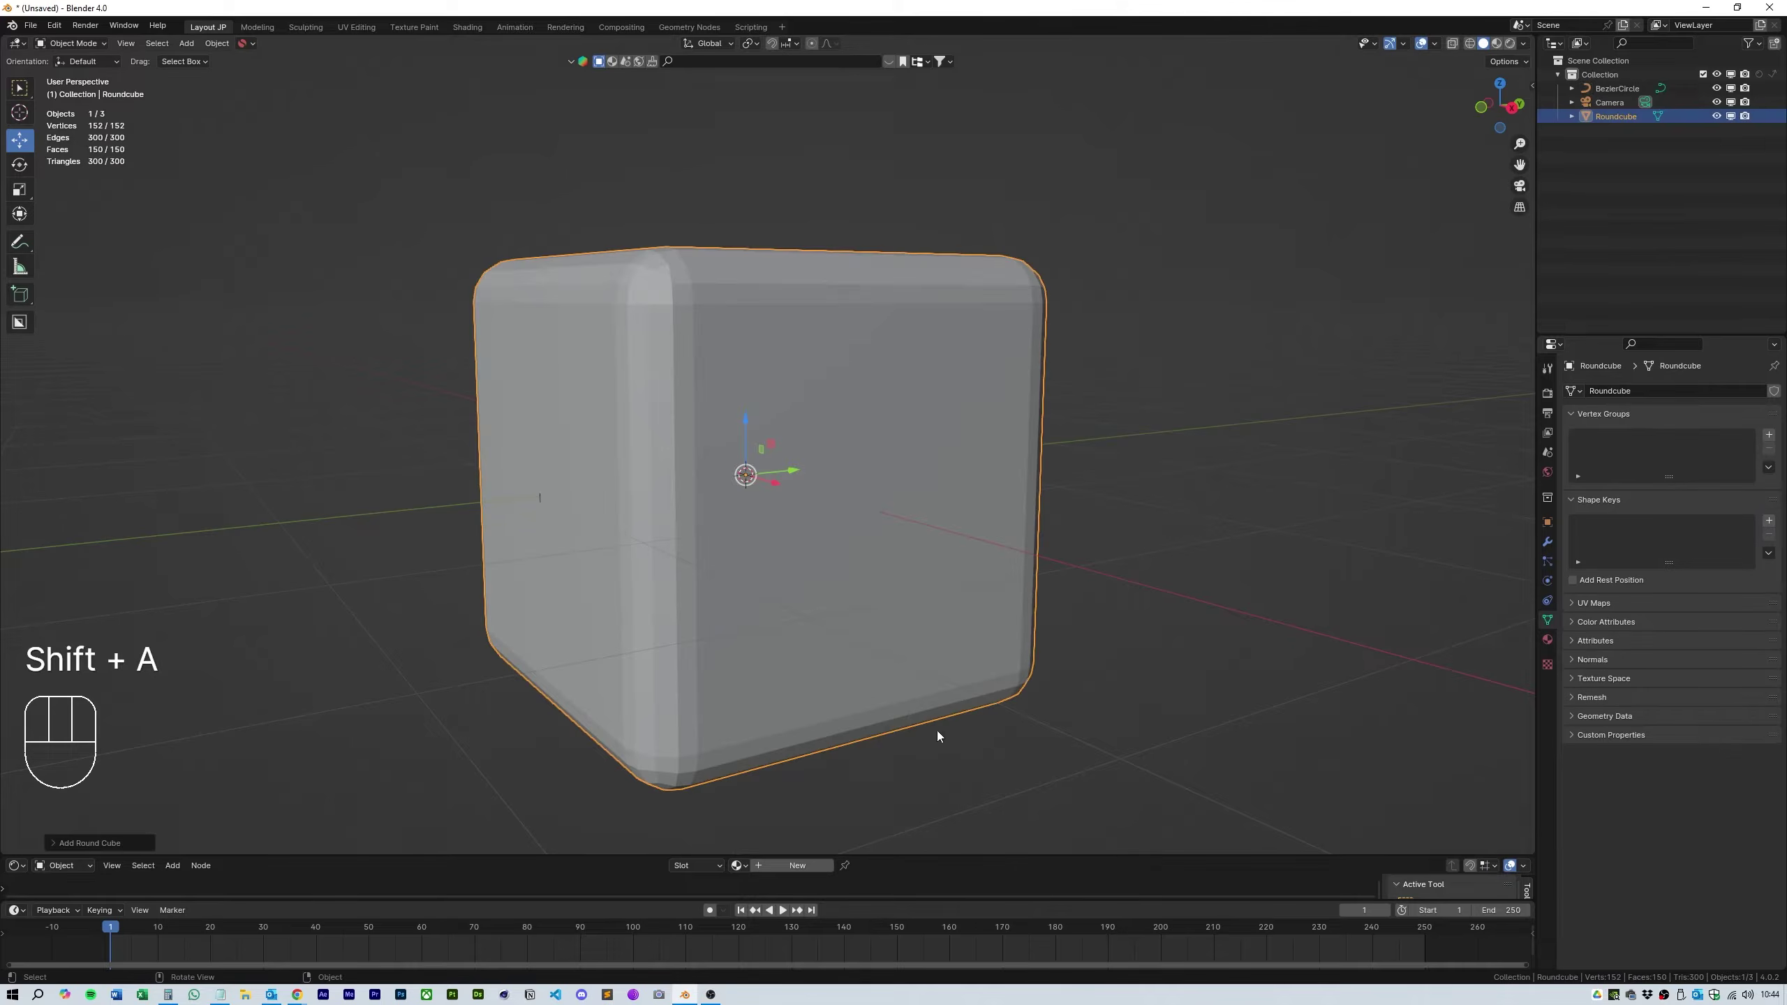
left_click(80, 842)
left_click(212, 509)
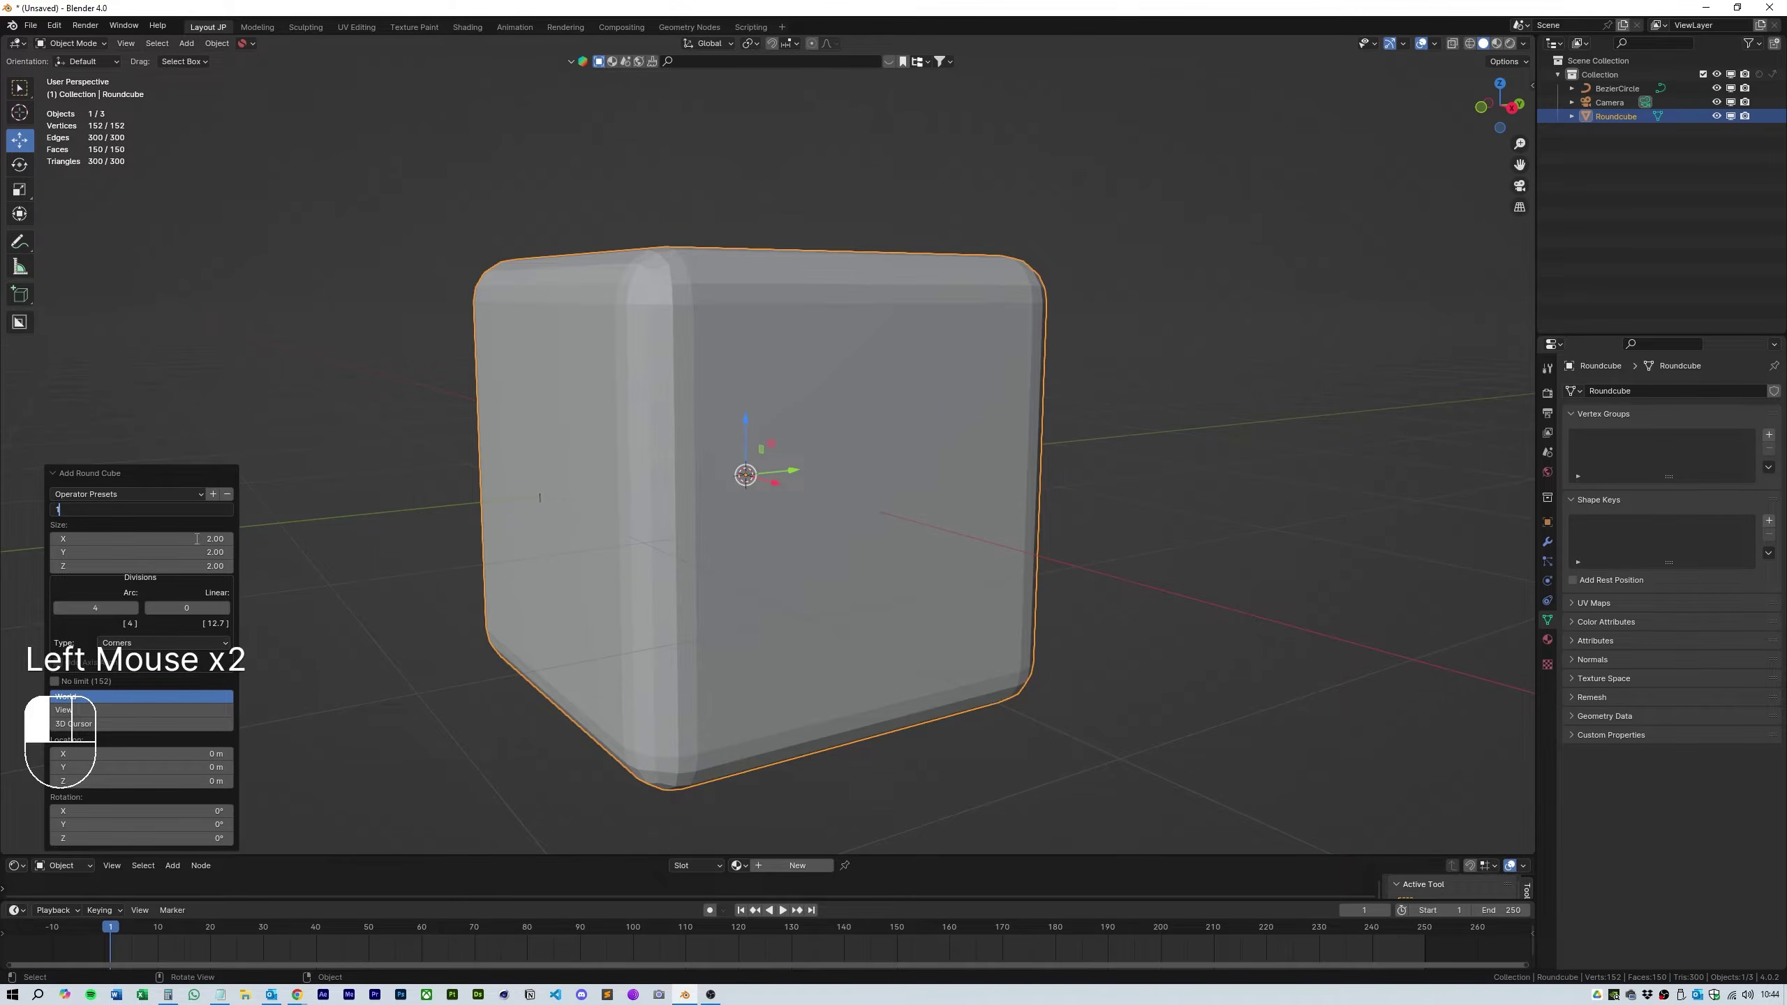
type("1")
key("Return")
Step: Set the round cube's arc divisions to 25 and apply smooth shading to it
left_click_drag(95, 607, 204, 607)
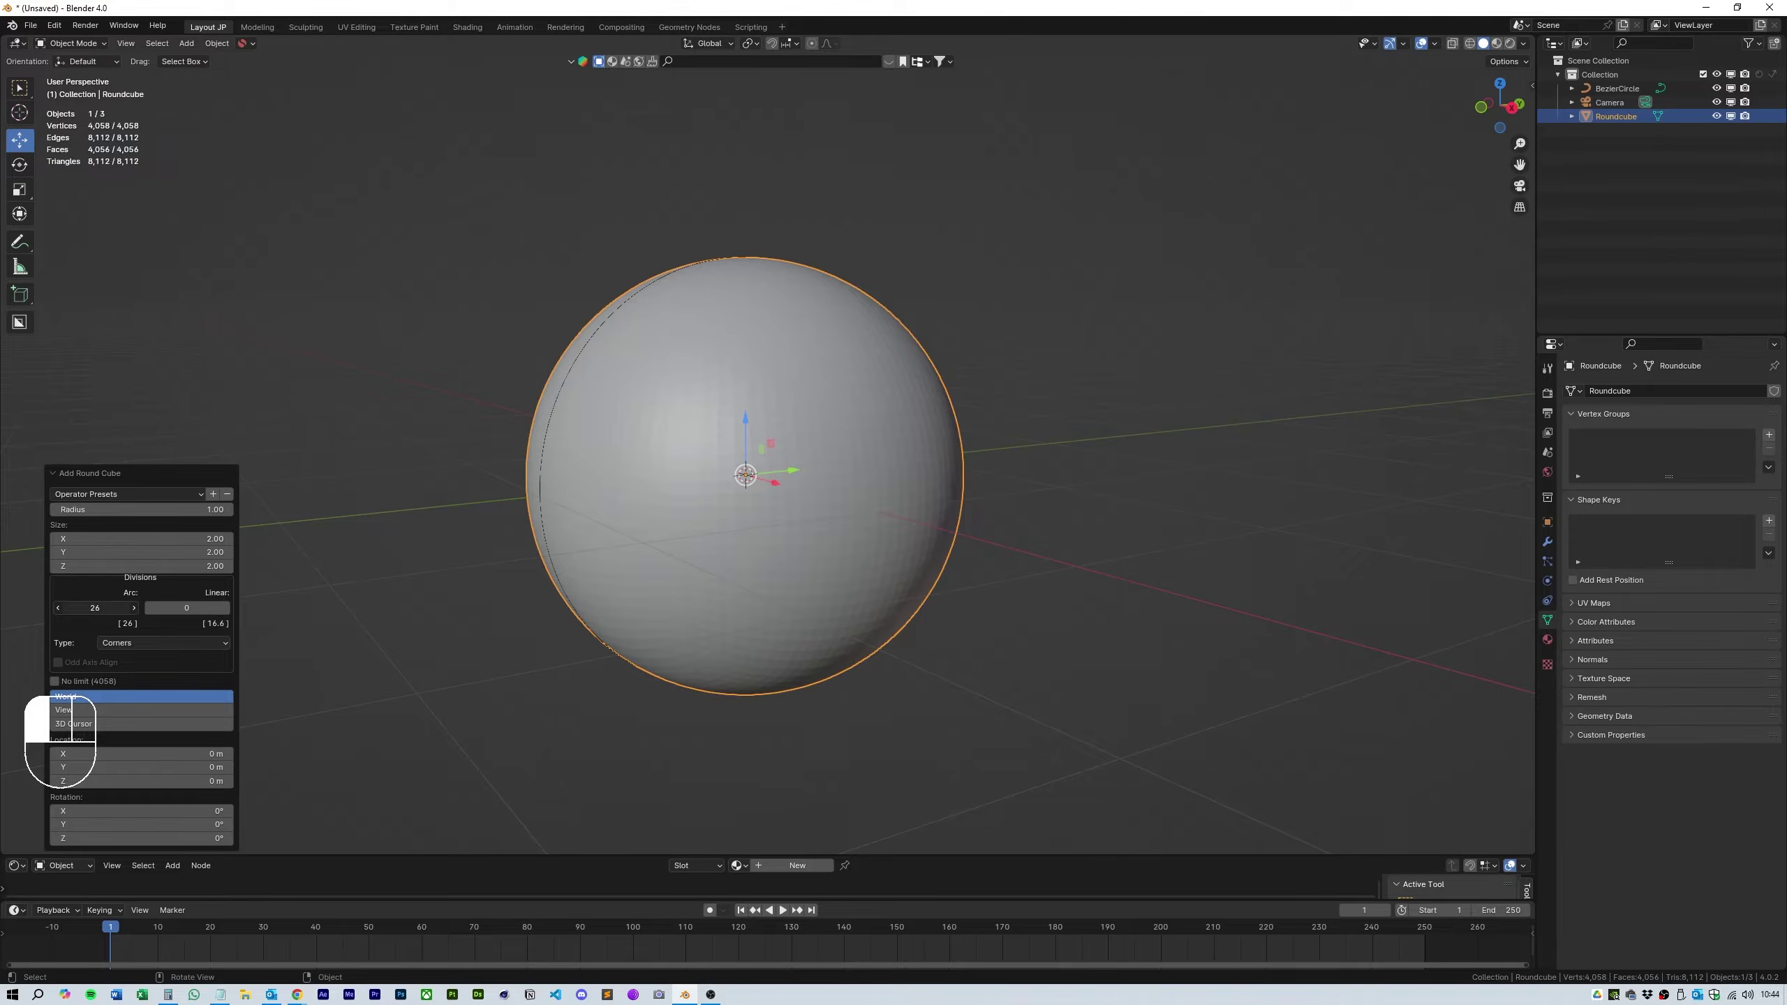
left_click(92, 609)
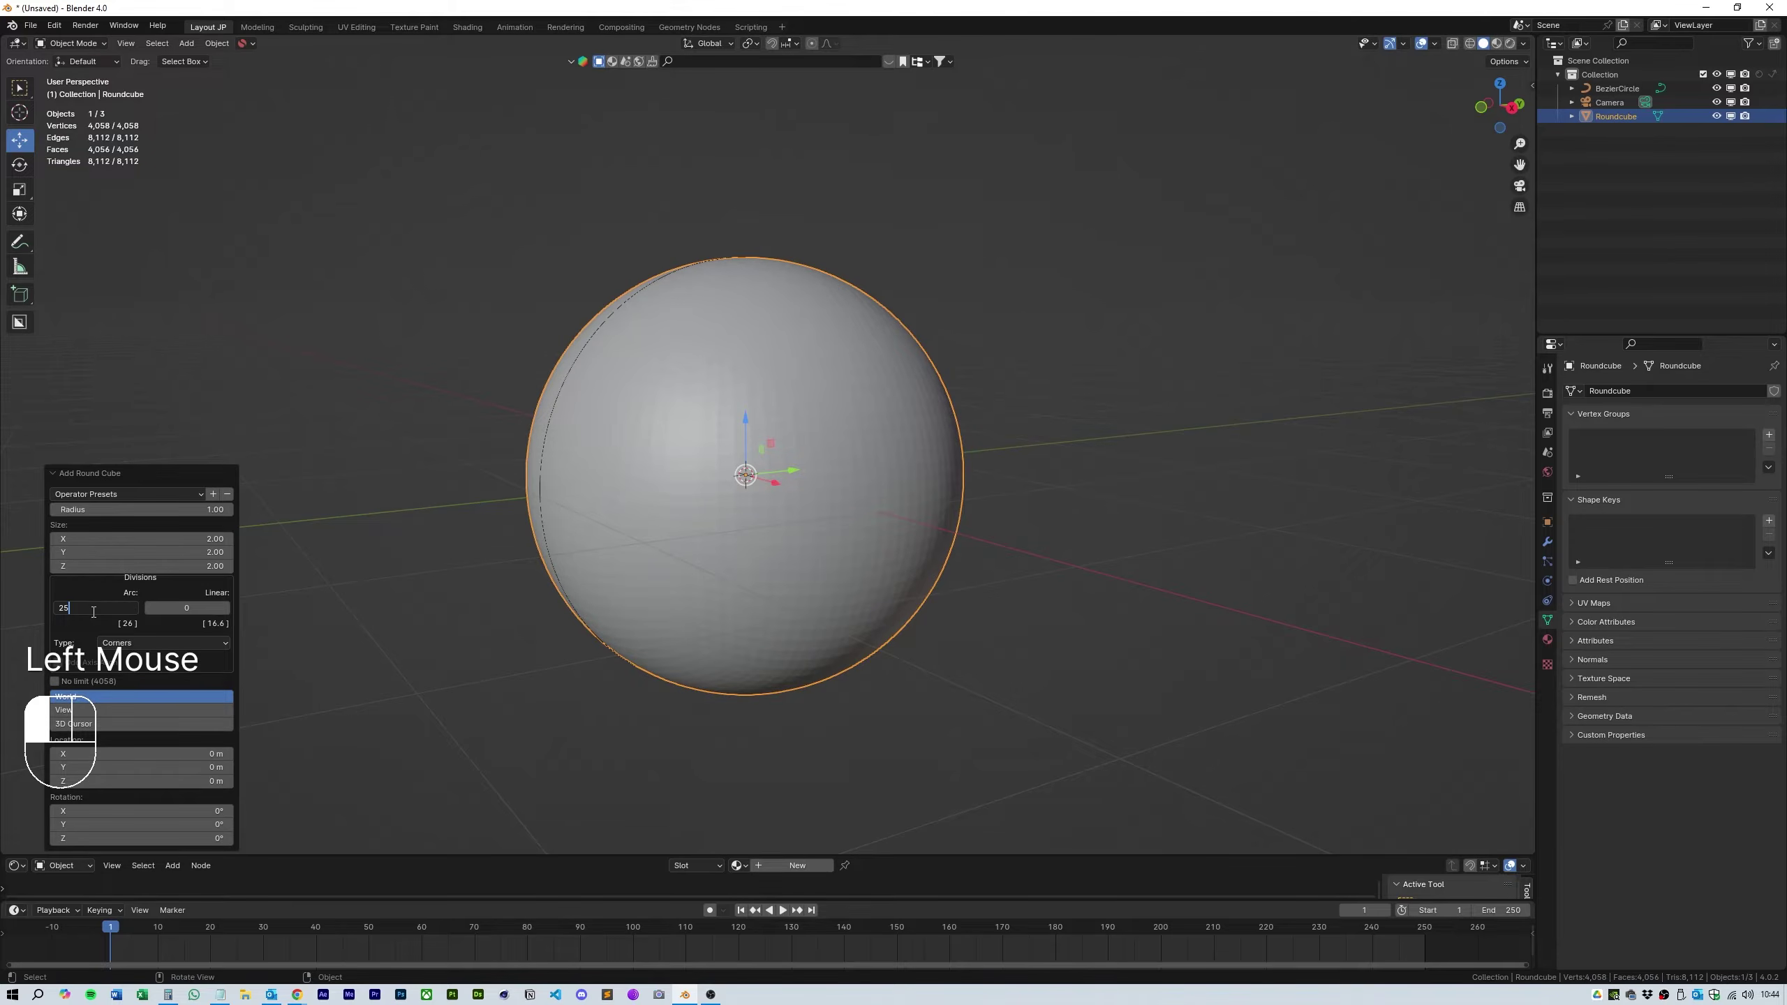
key("Return")
right_click(793, 525)
left_click(793, 525)
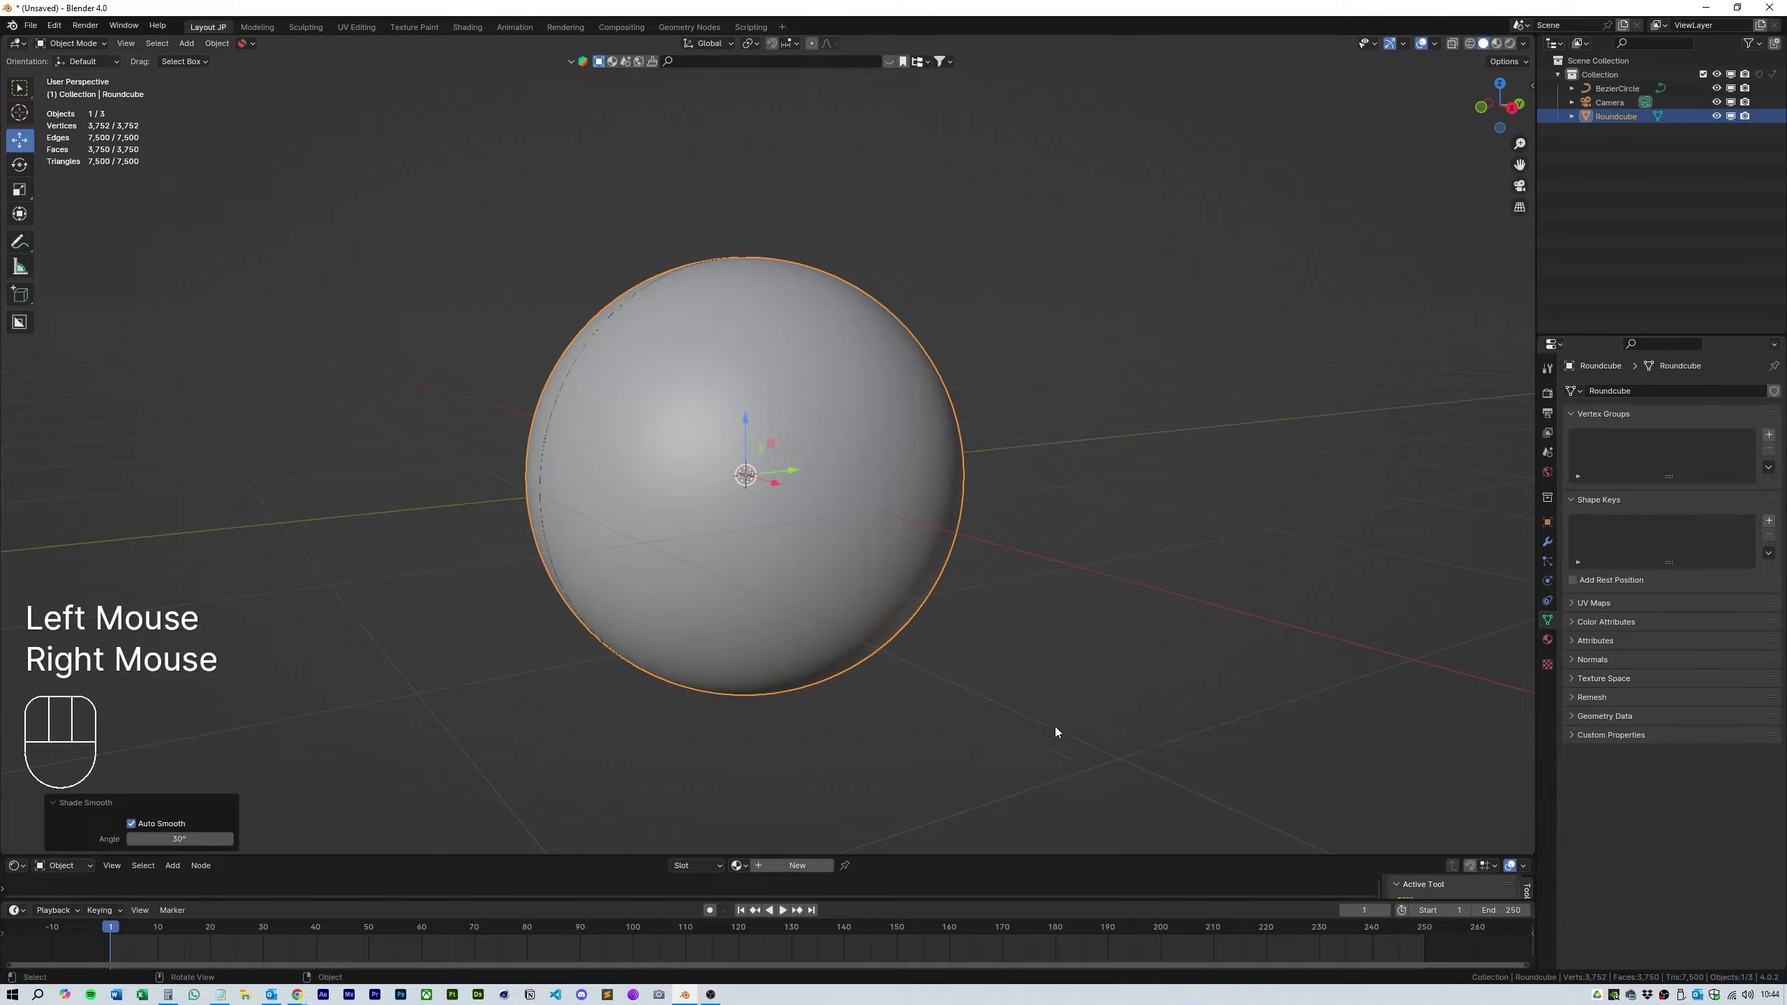
Step: Scale the sphere down to about one fifth of the circle's diameter and apply its scale
key("s")
left_click(818, 525)
scroll(894, 594, "up", 2)
scroll(888, 643, "down", 2)
middle_click_drag(893, 595, 921, 634)
middle_click_drag(921, 634, 958, 619)
key("s")
left_click(929, 595)
key("ctrl+a")
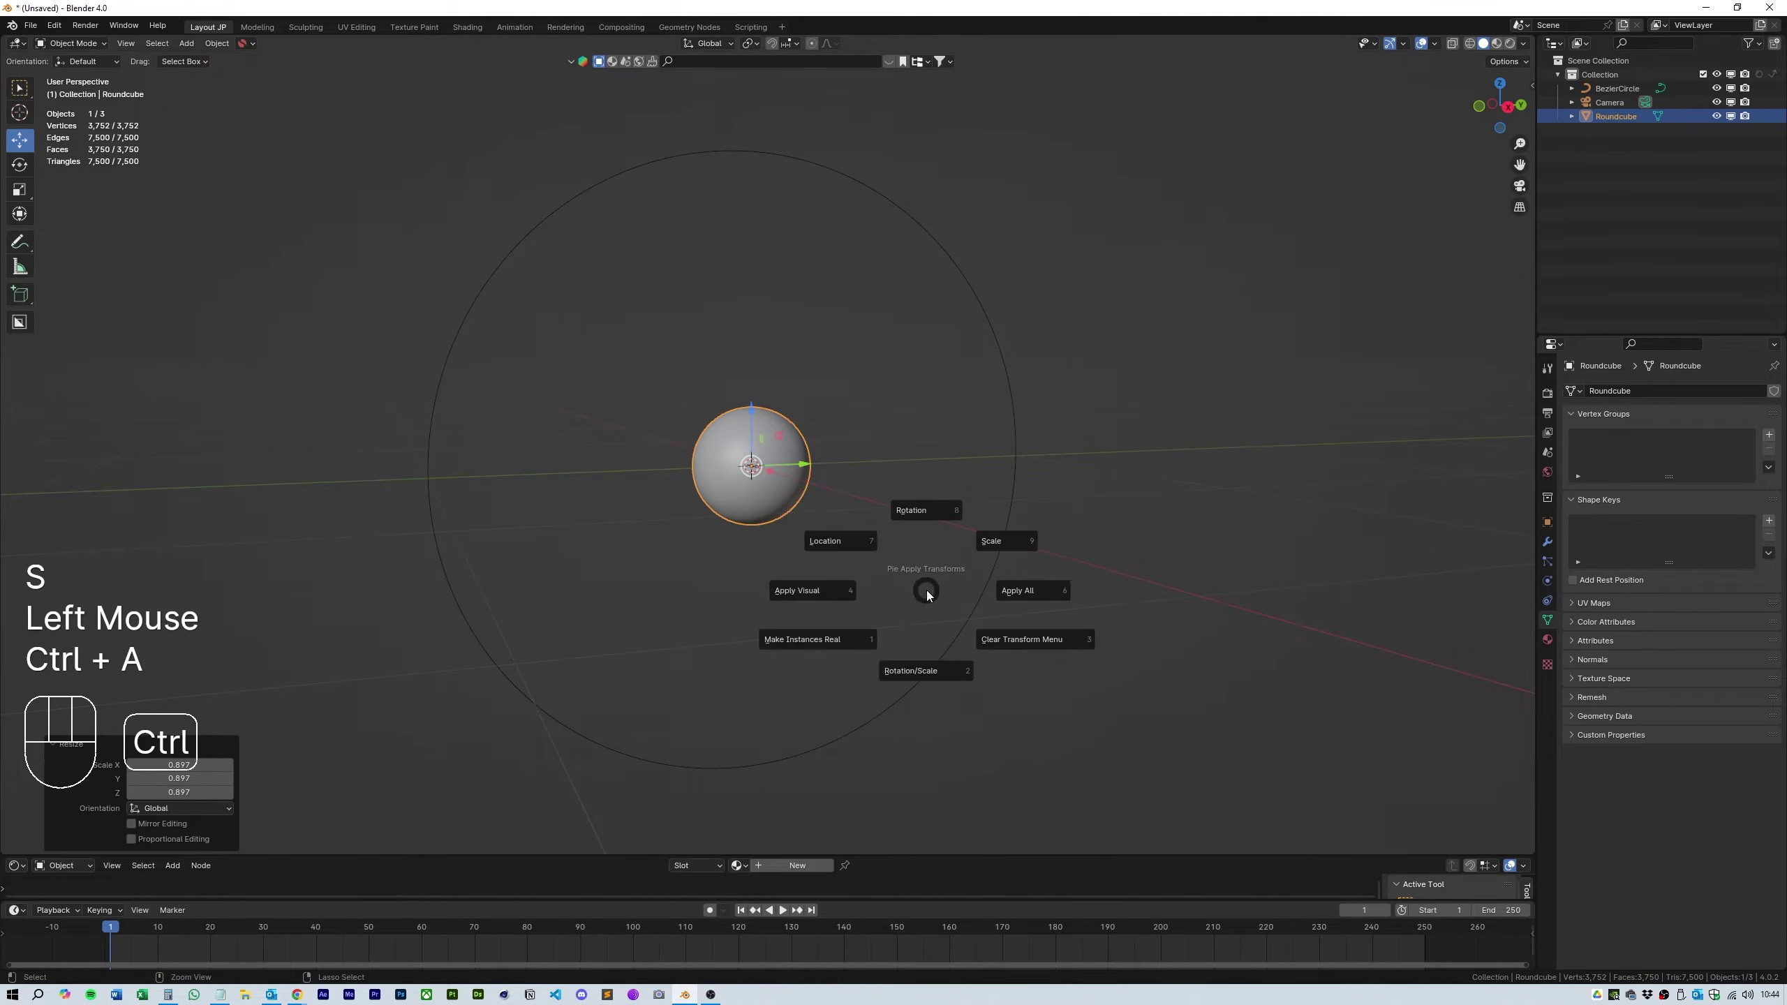
left_click(954, 551)
Step: Give the sphere a material with a blue base color and add a second slot with a new white material
scroll(806, 512, "up", 5)
key("Tab")
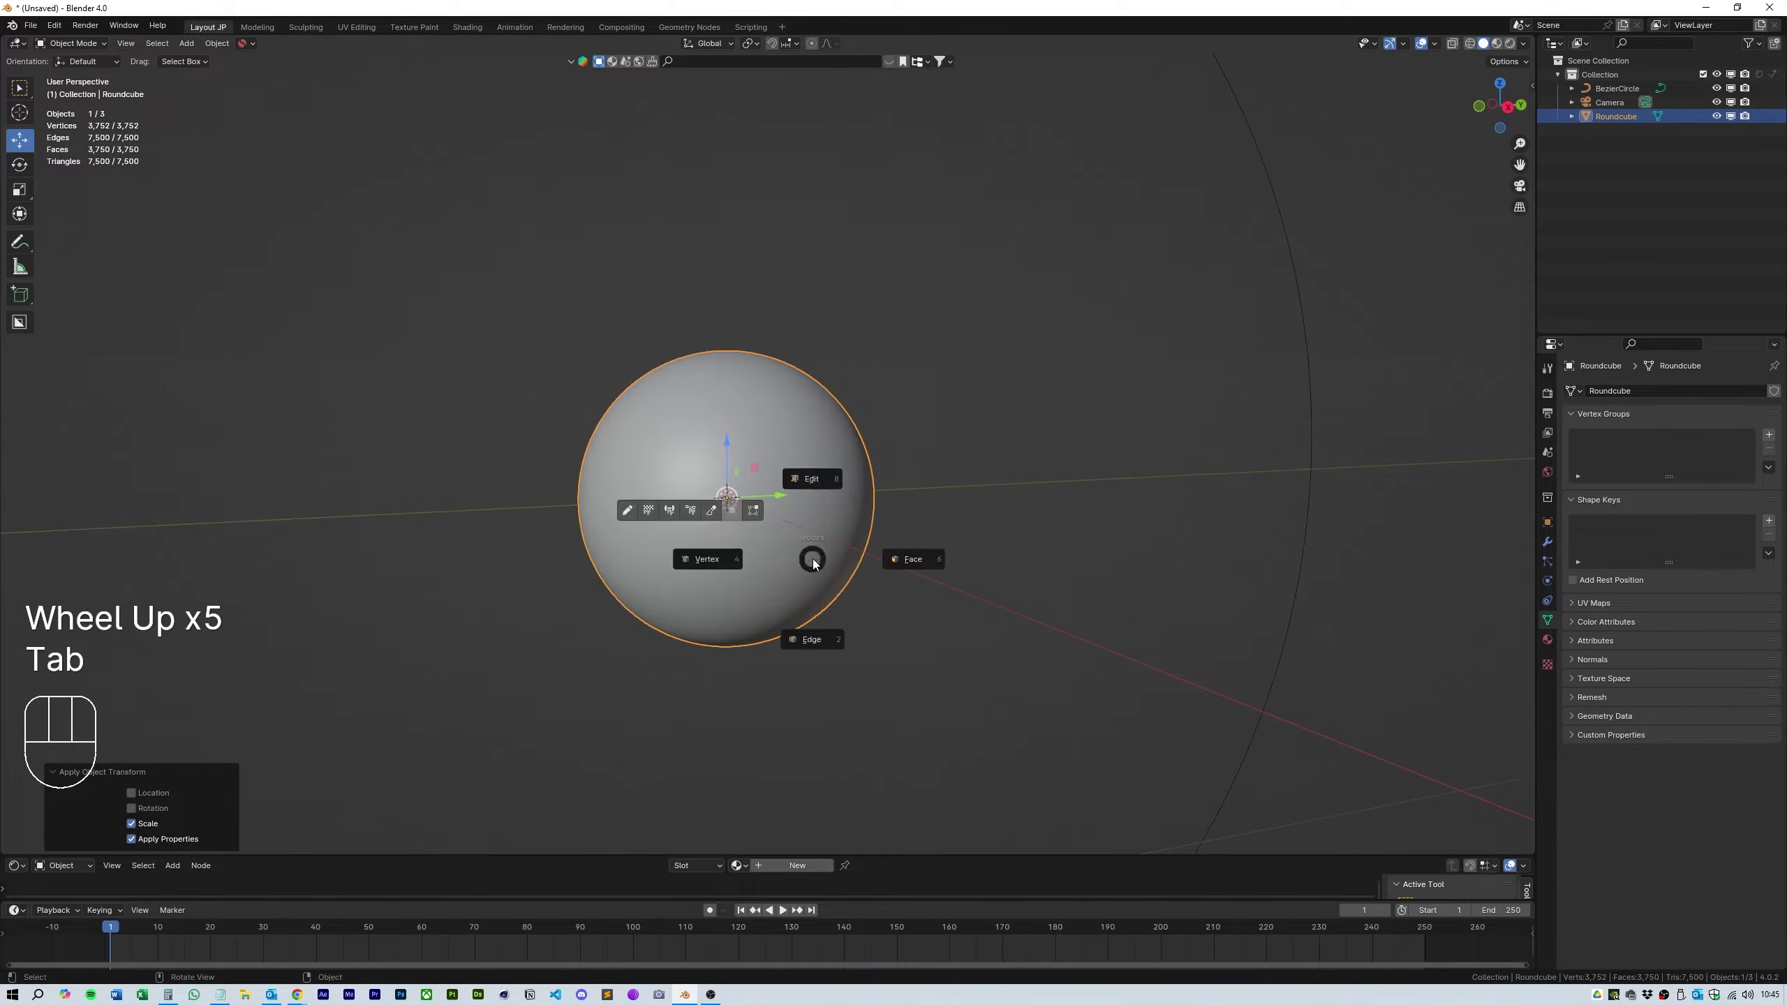
left_click(809, 559)
left_click(1547, 640)
left_click(1606, 453)
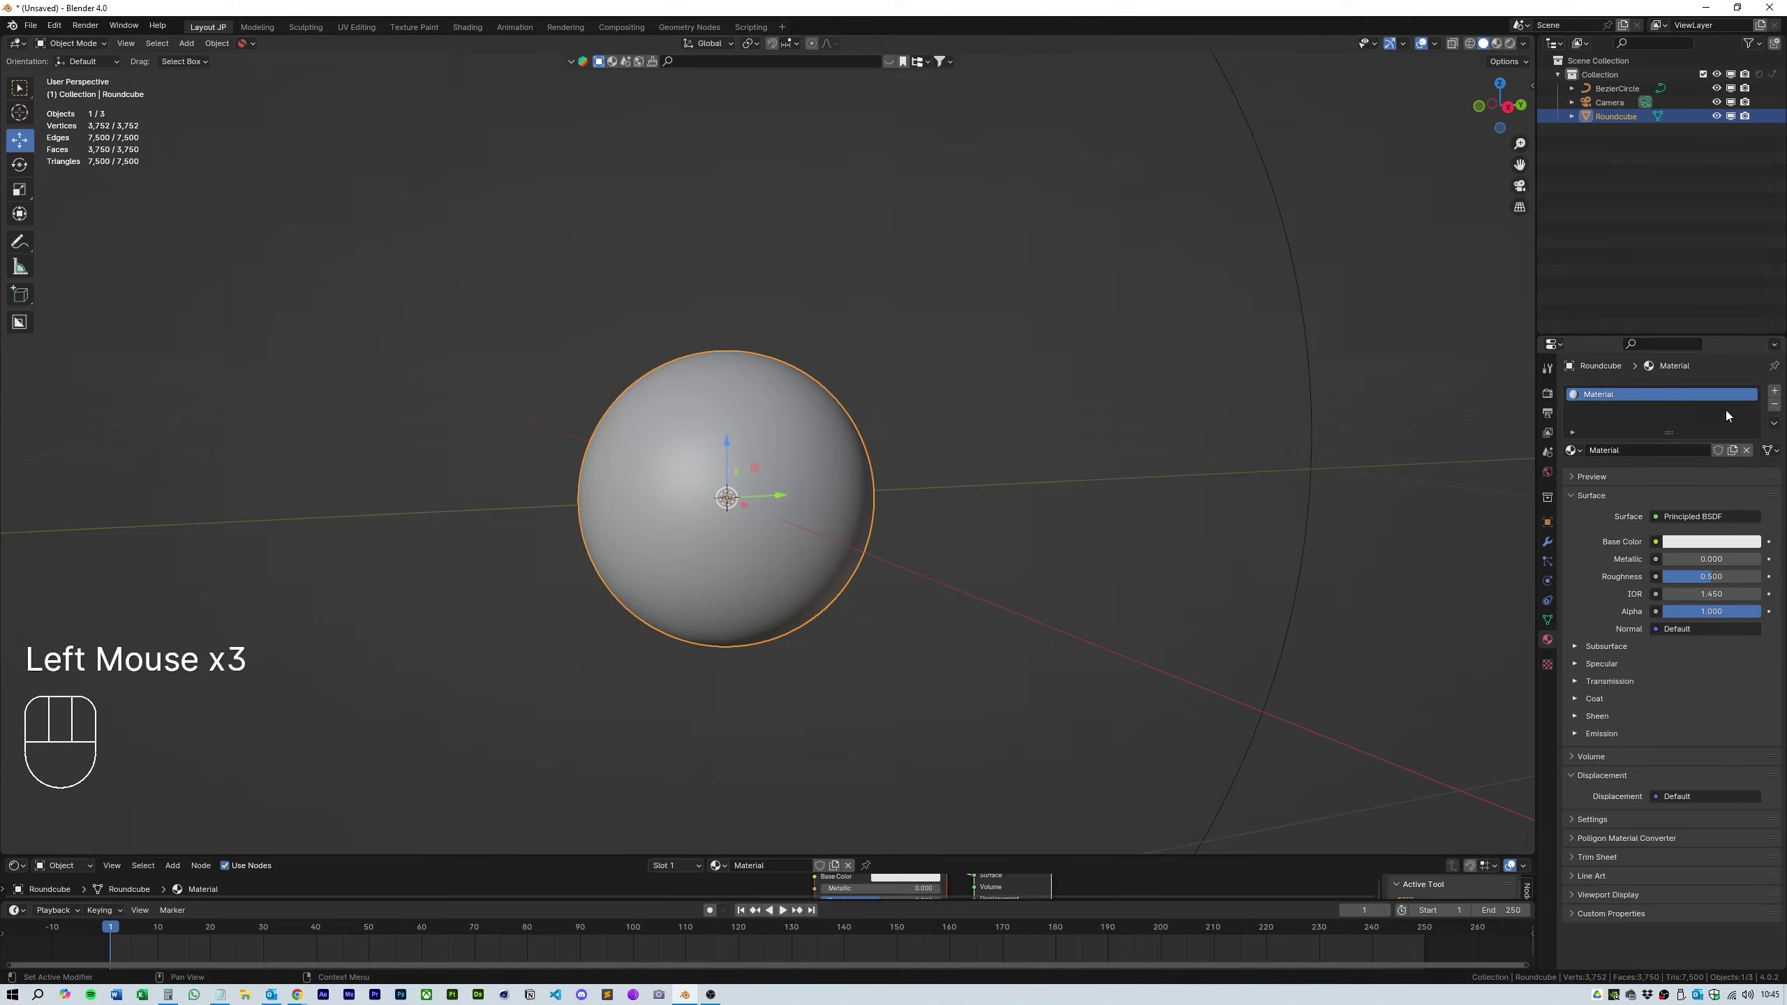
left_click(1711, 541)
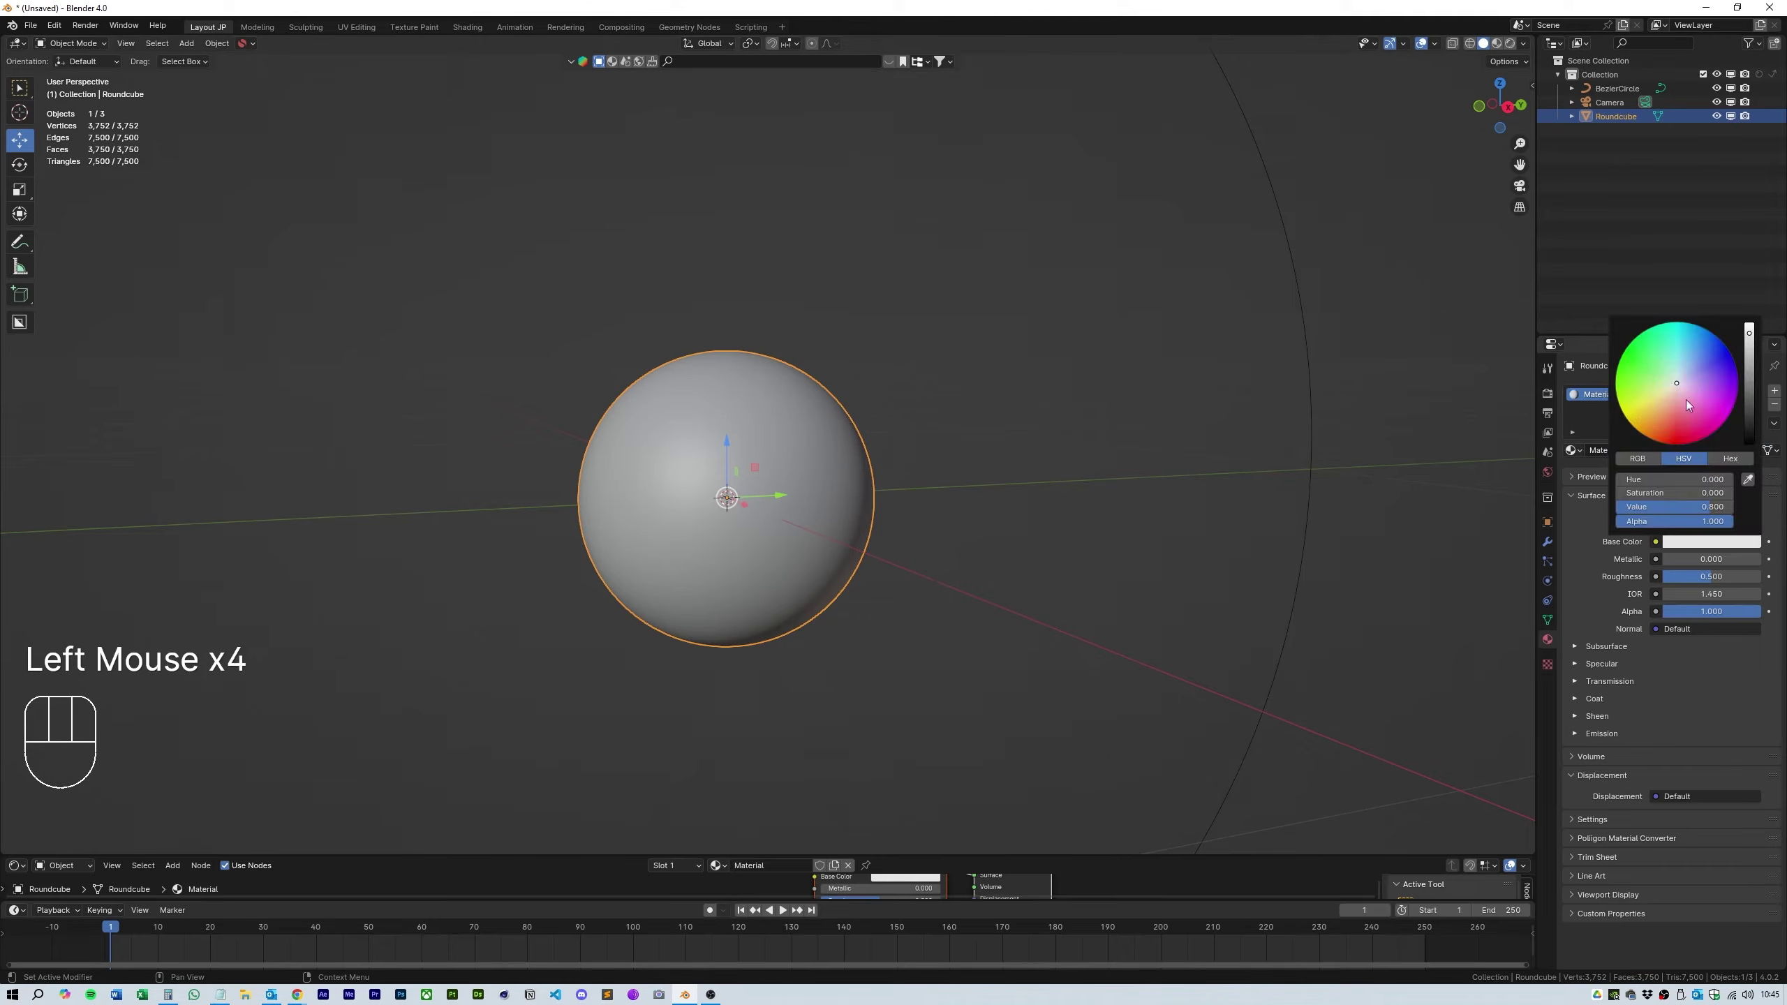
left_click(1774, 391)
left_click(1610, 473)
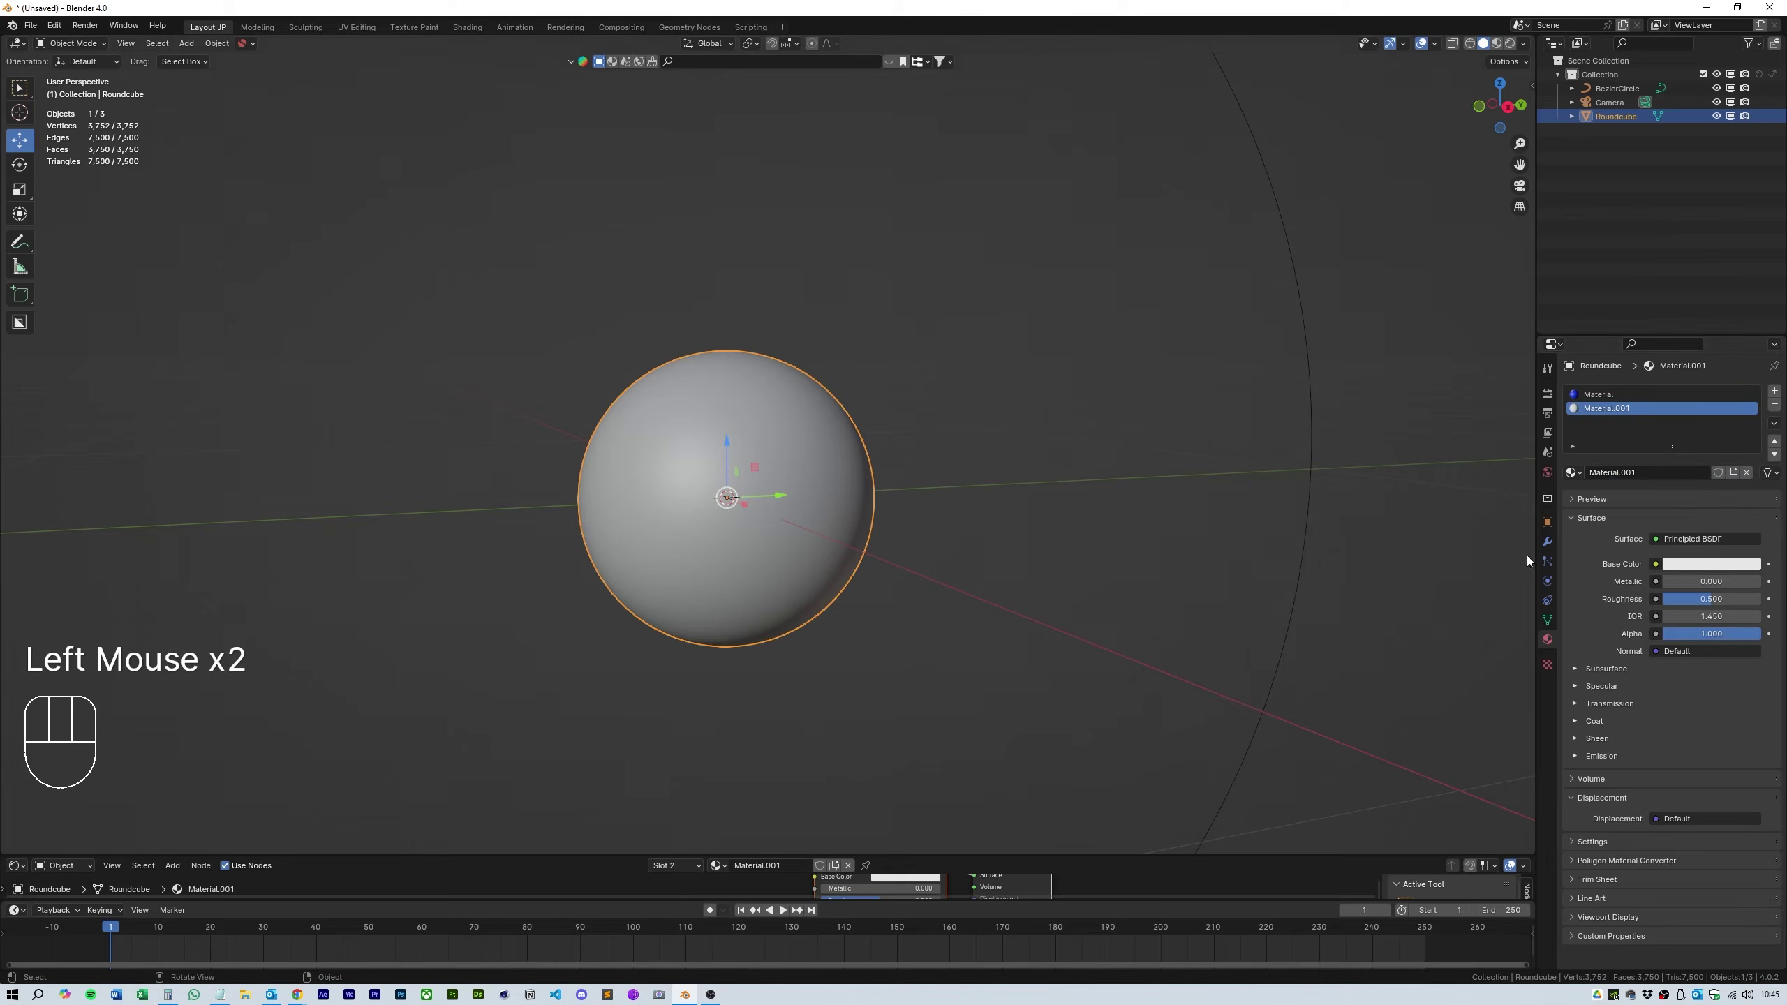
Step: Select three adjacent horizontal face loops around the sphere's middle and assign the white material to them
key("Tab")
middle_click_drag(790, 567, 850, 578)
scroll(856, 583, "up", 2)
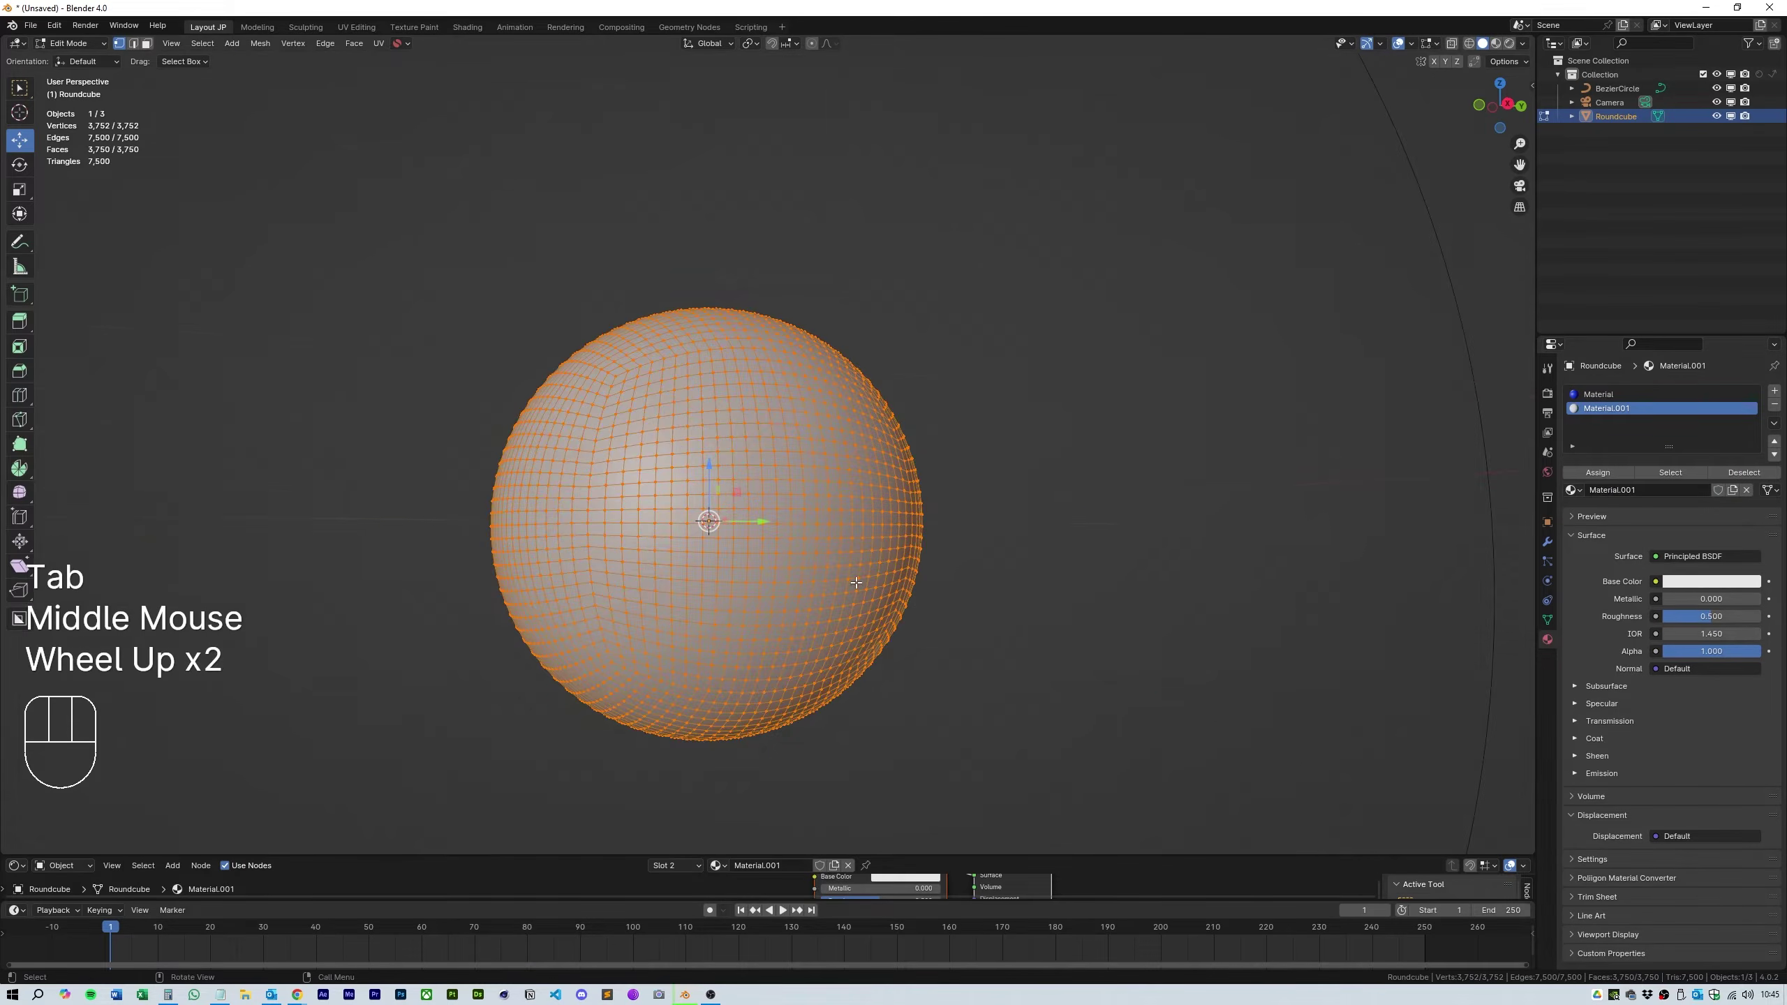
left_click(147, 44)
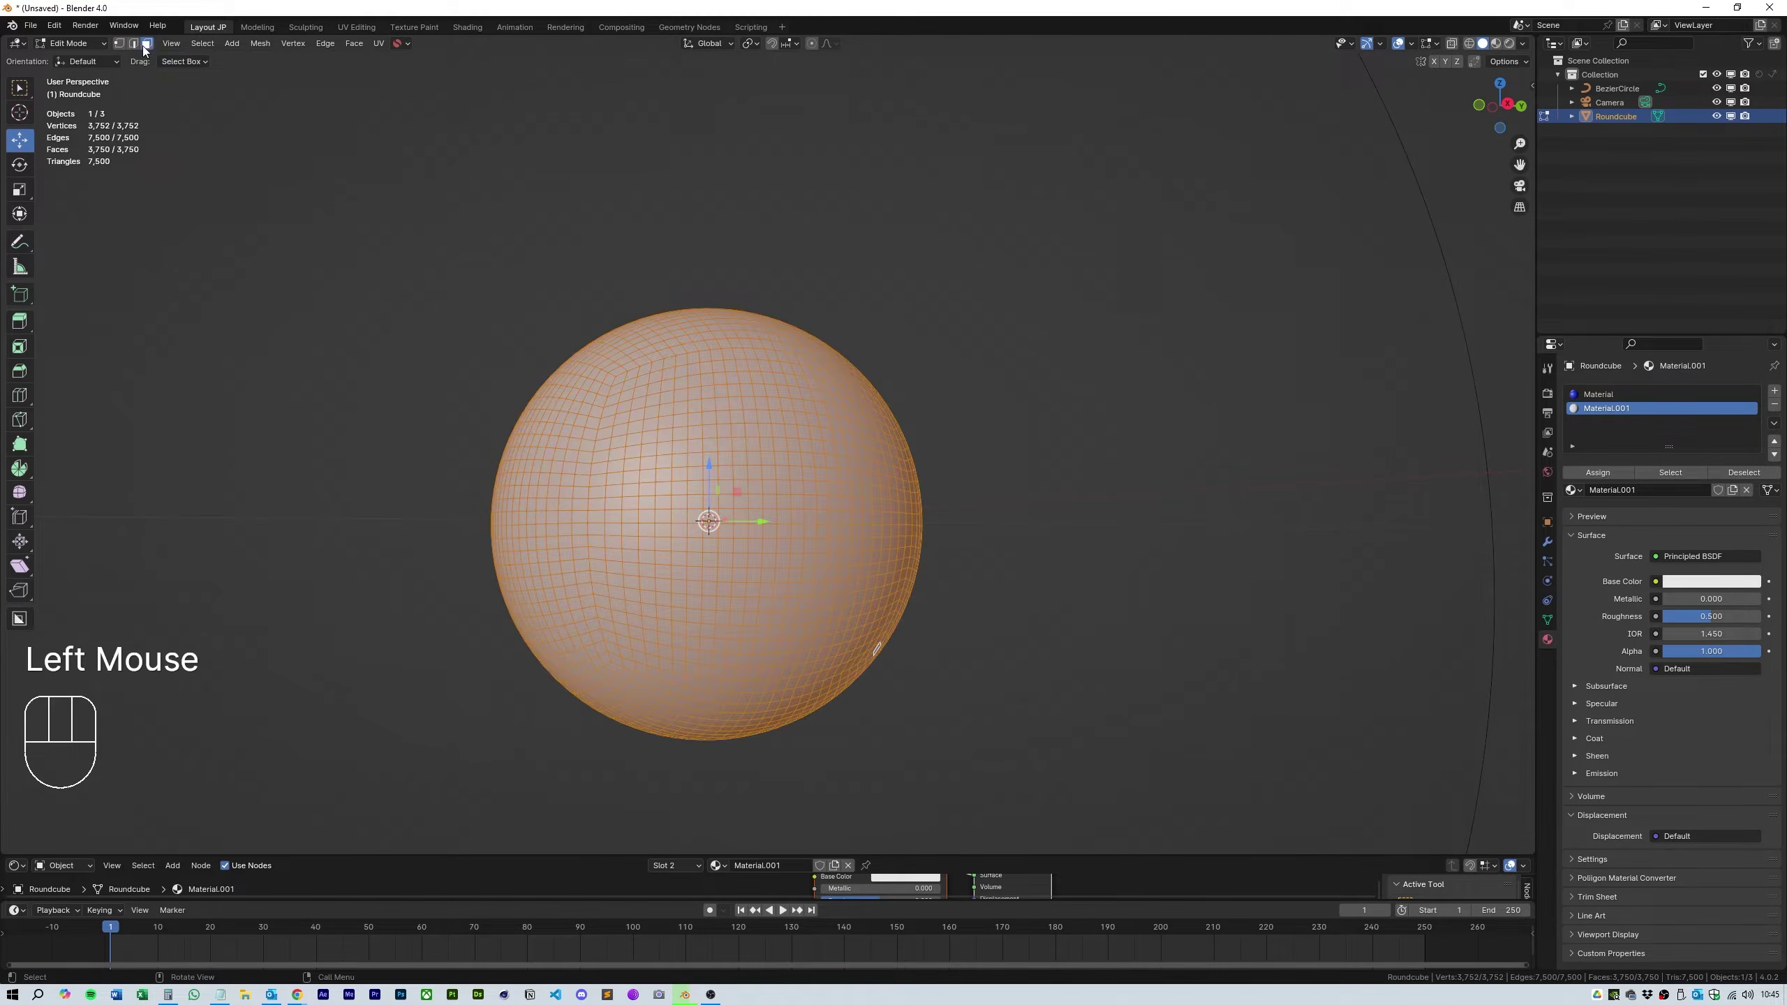
left_click(799, 522, "alt")
left_click(798, 507, "alt+shift")
left_click(797, 531, "alt+shift")
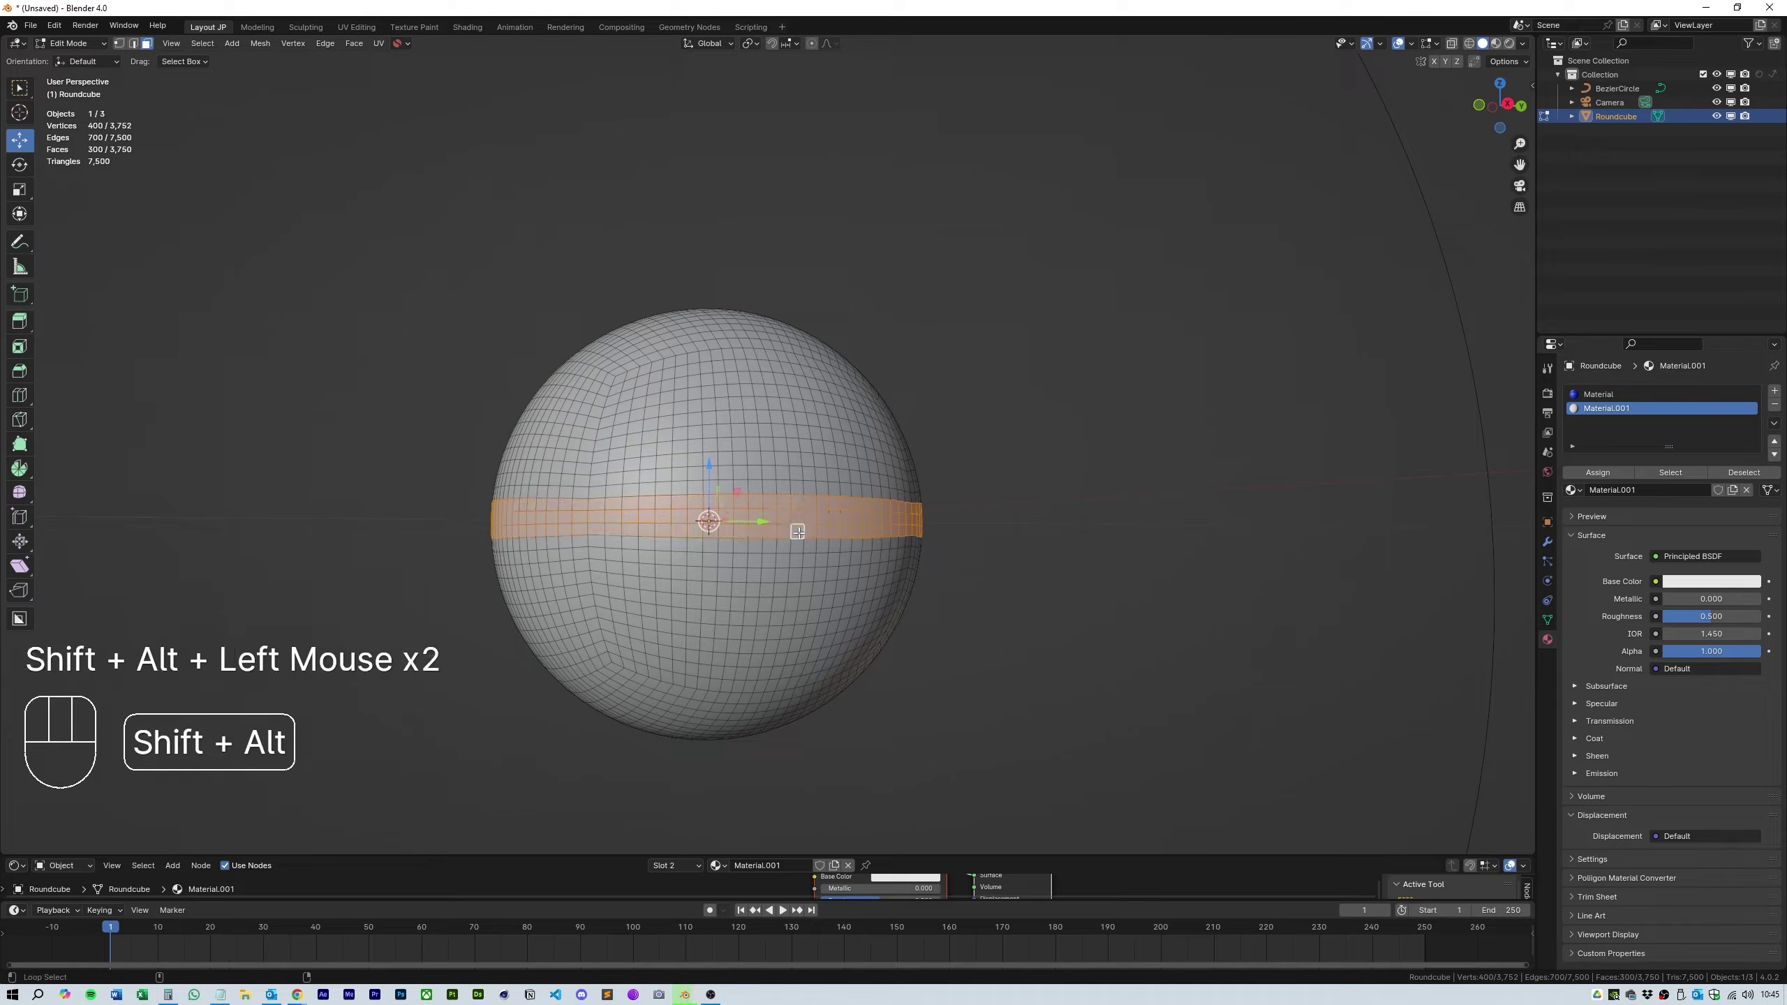
left_click(1605, 472)
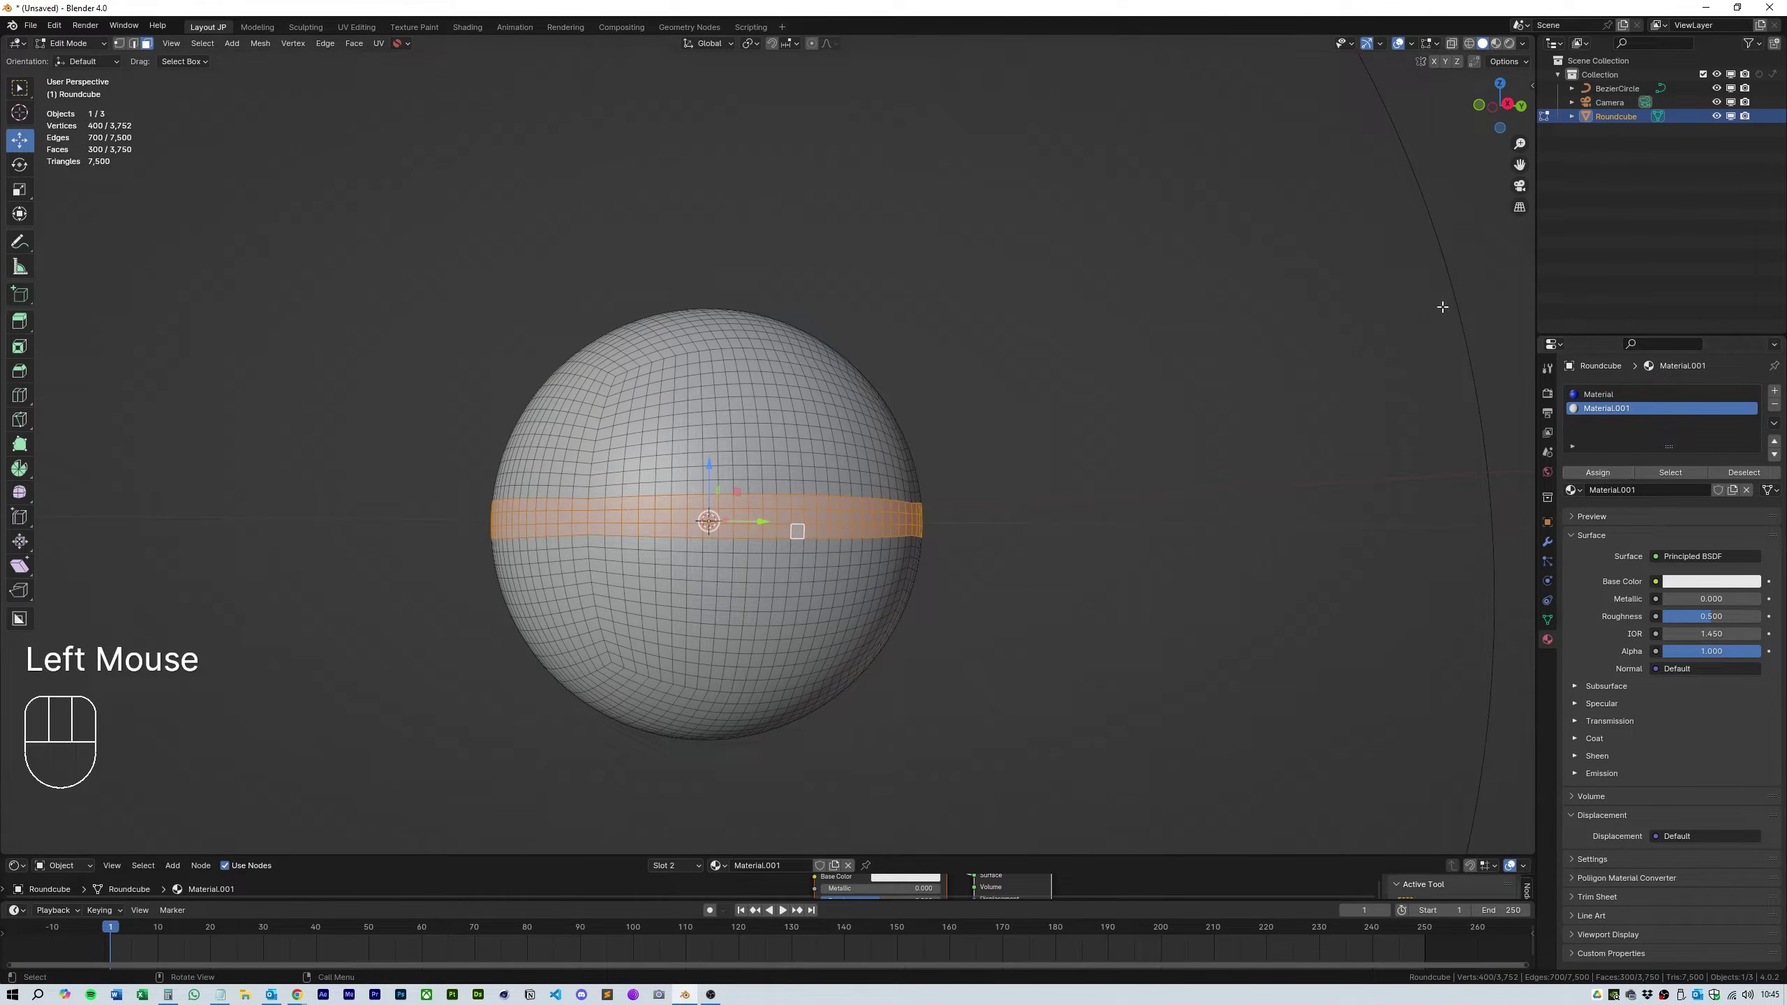
Step: Switch the viewport to Material Preview shading and return the sphere to Object Mode
left_click(1497, 44)
key("Tab")
scroll(984, 495, "down", 4)
middle_click_drag(985, 495, 947, 486)
middle_click_drag(946, 486, 830, 447)
Step: Add a Follow Path constraint to the sphere with the Bezier circle as its target
left_click(1546, 600)
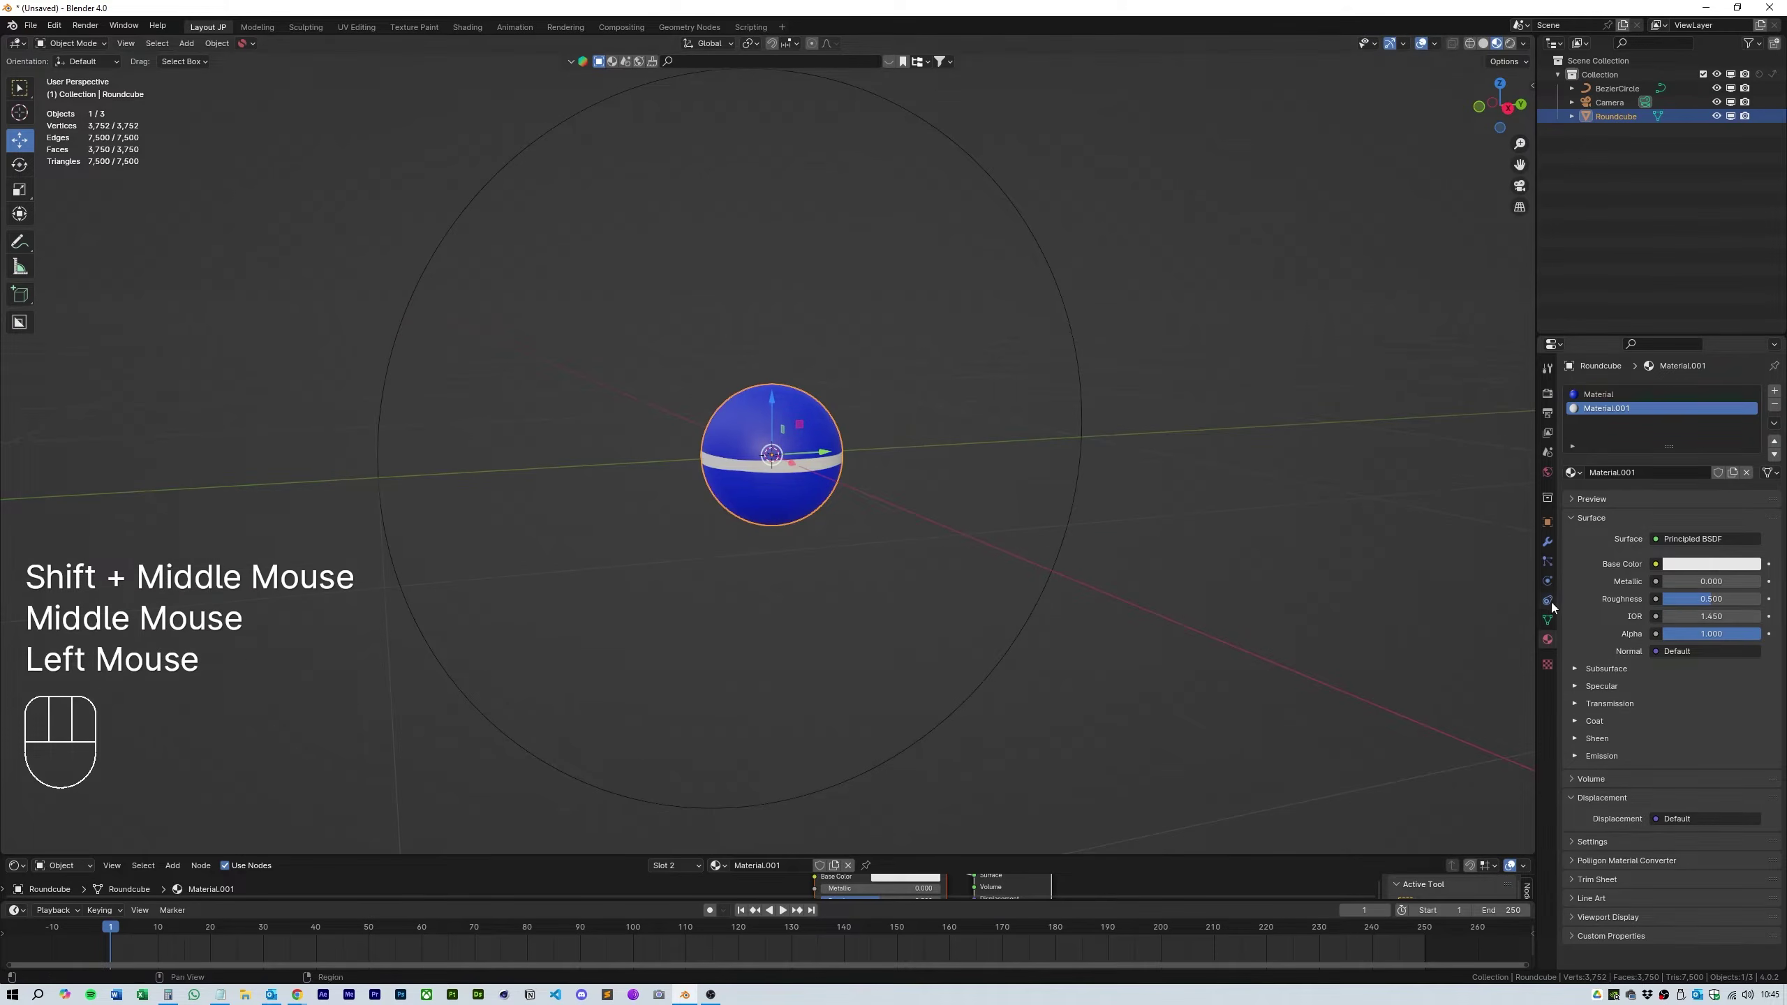
left_click(1628, 391)
left_click(1720, 492)
left_click(1754, 434)
left_click(1067, 312)
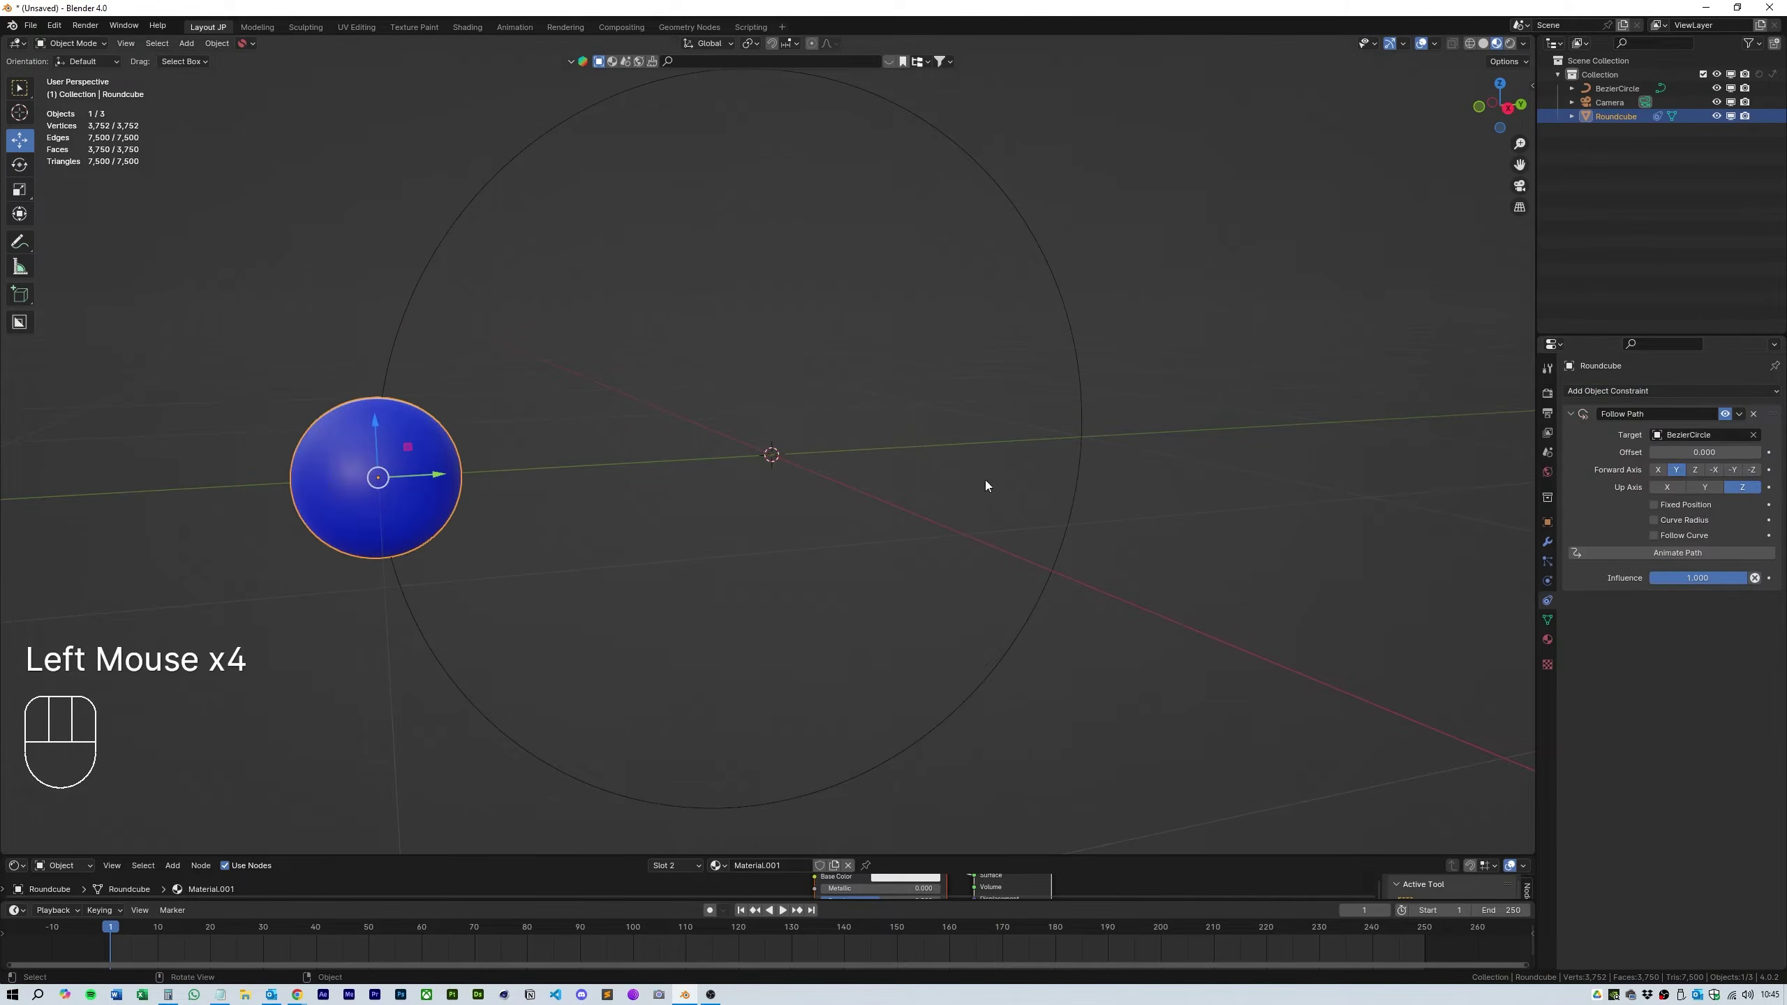
Step: In Edit Mode, select three adjacent face loops around the sphere, running perpendicular to the existing white stripe
middle_click_drag(986, 481, 774, 457)
scroll(775, 457, "up", 1)
scroll(774, 457, "up", 1, "shift")
middle_click_drag(774, 457, 946, 419, "shift")
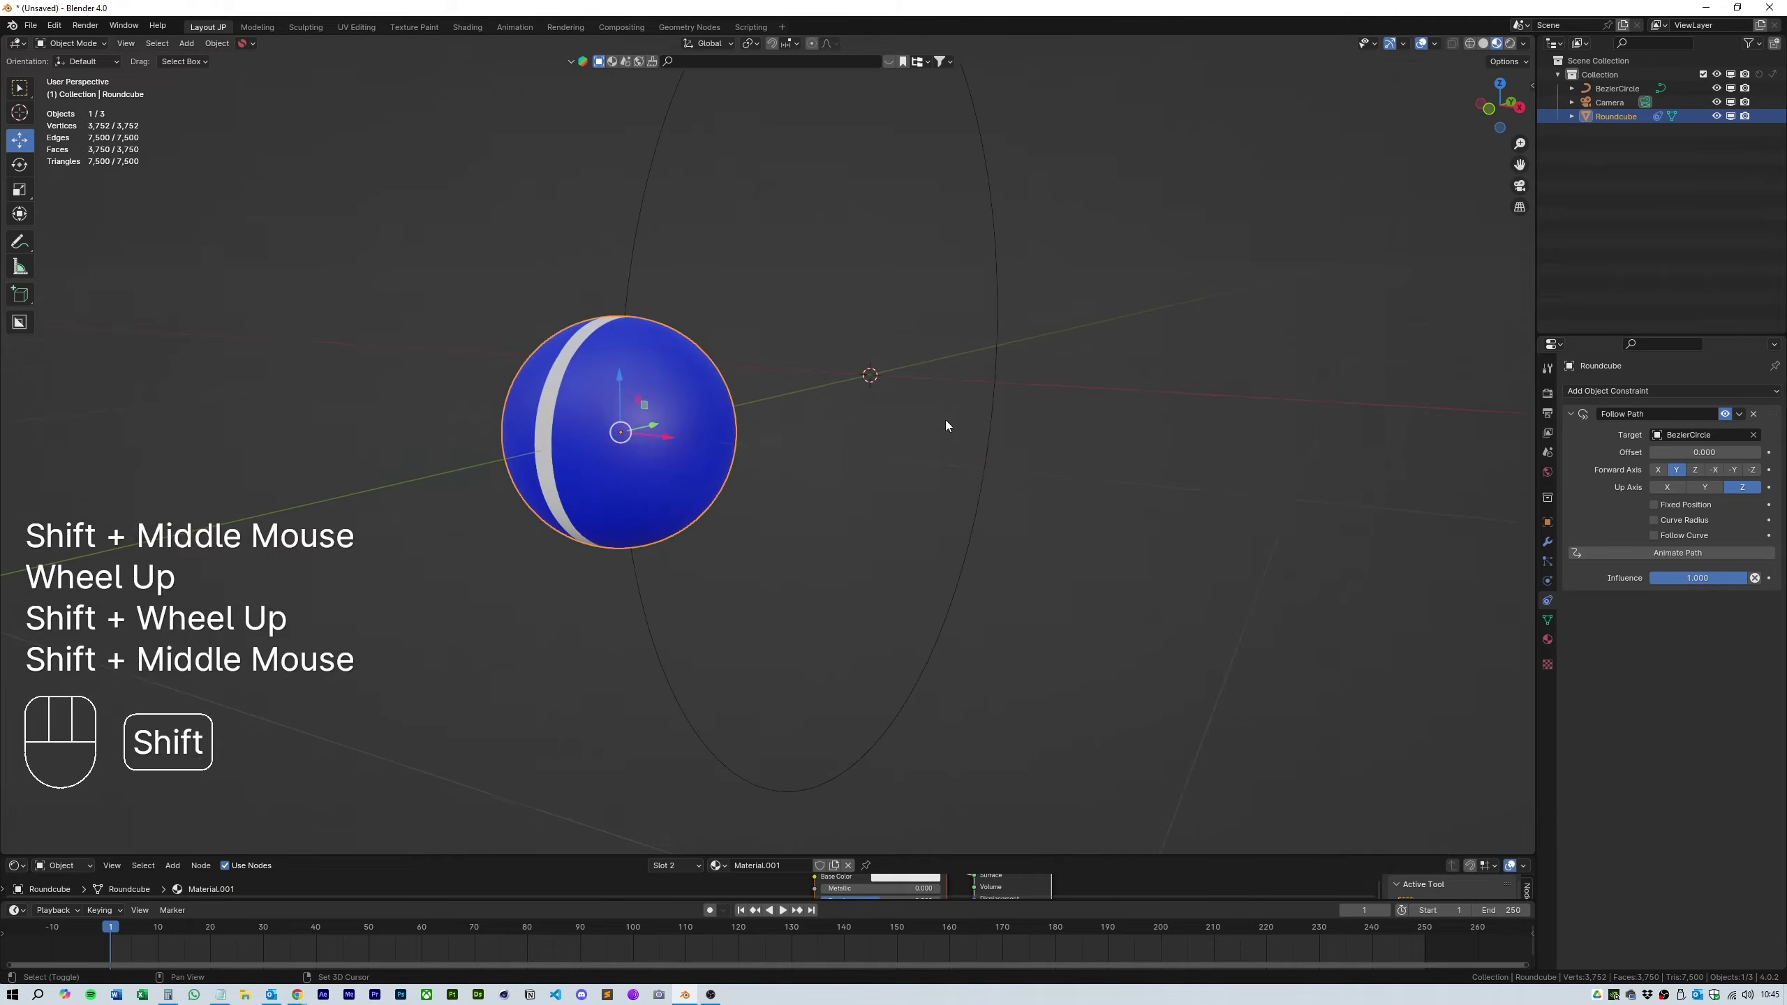
middle_click_drag(1213, 431, 1070, 428)
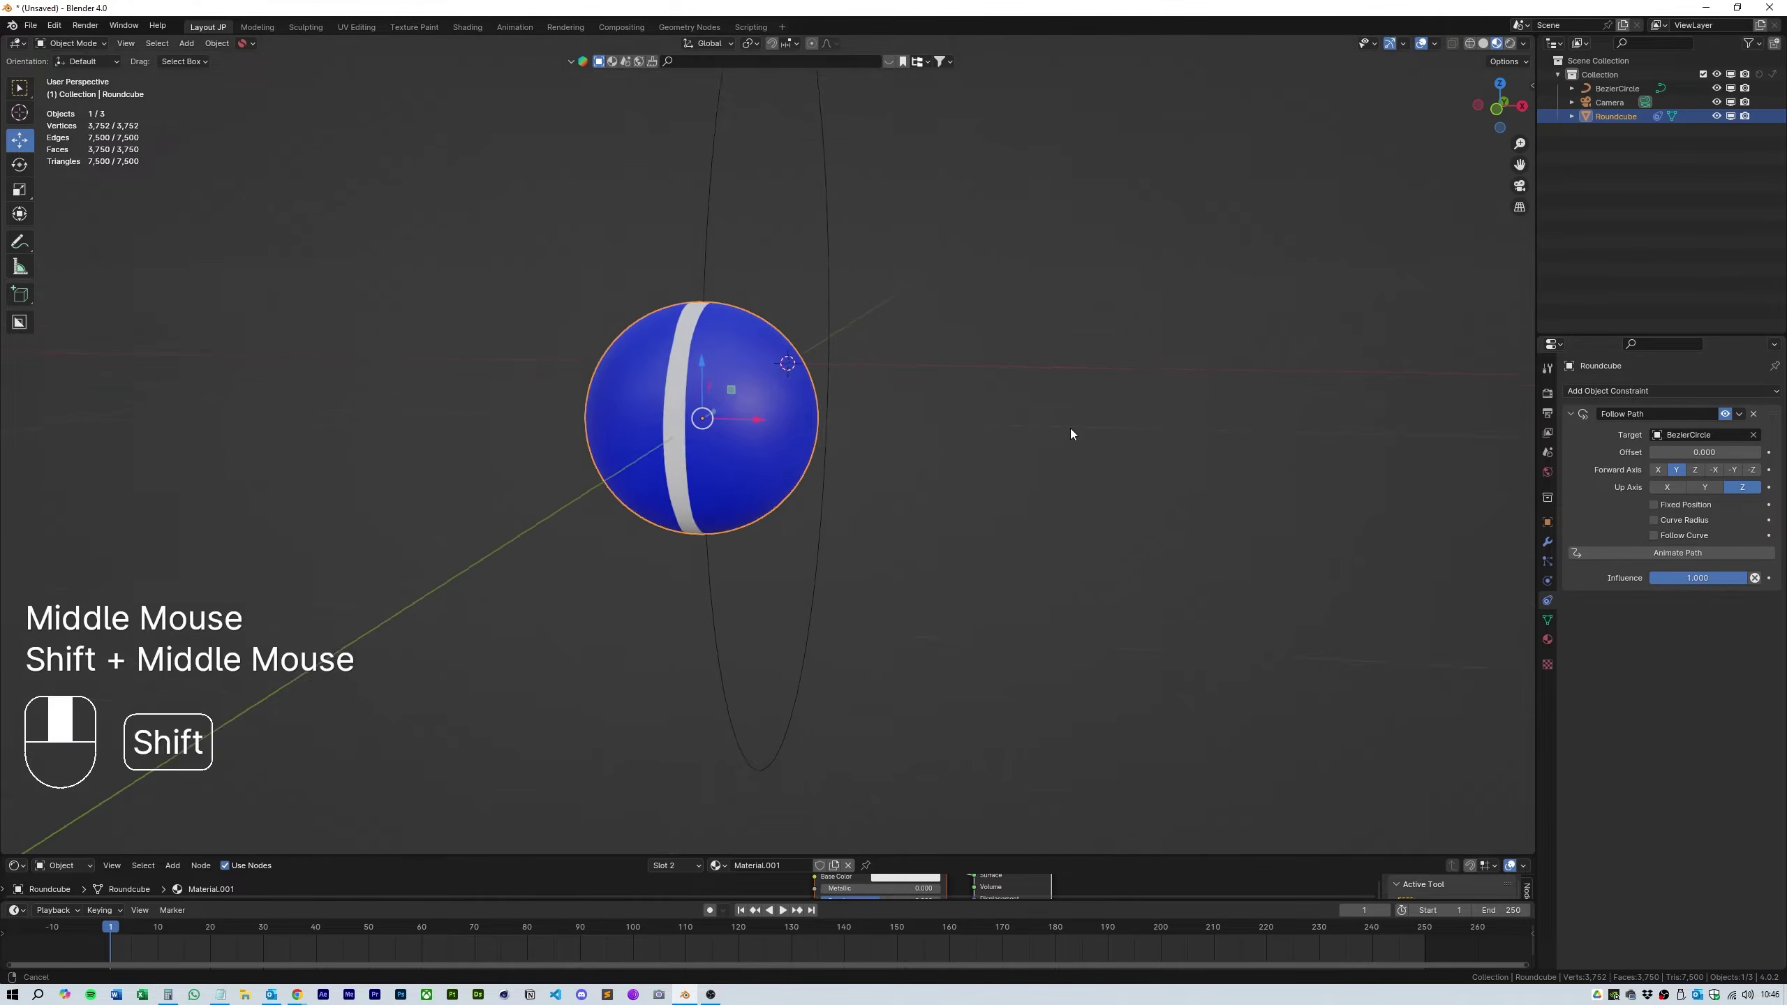
scroll(894, 478, "up", 1)
key("Tab")
scroll(846, 402, "up", 2)
middle_click_drag(846, 401, 870, 442)
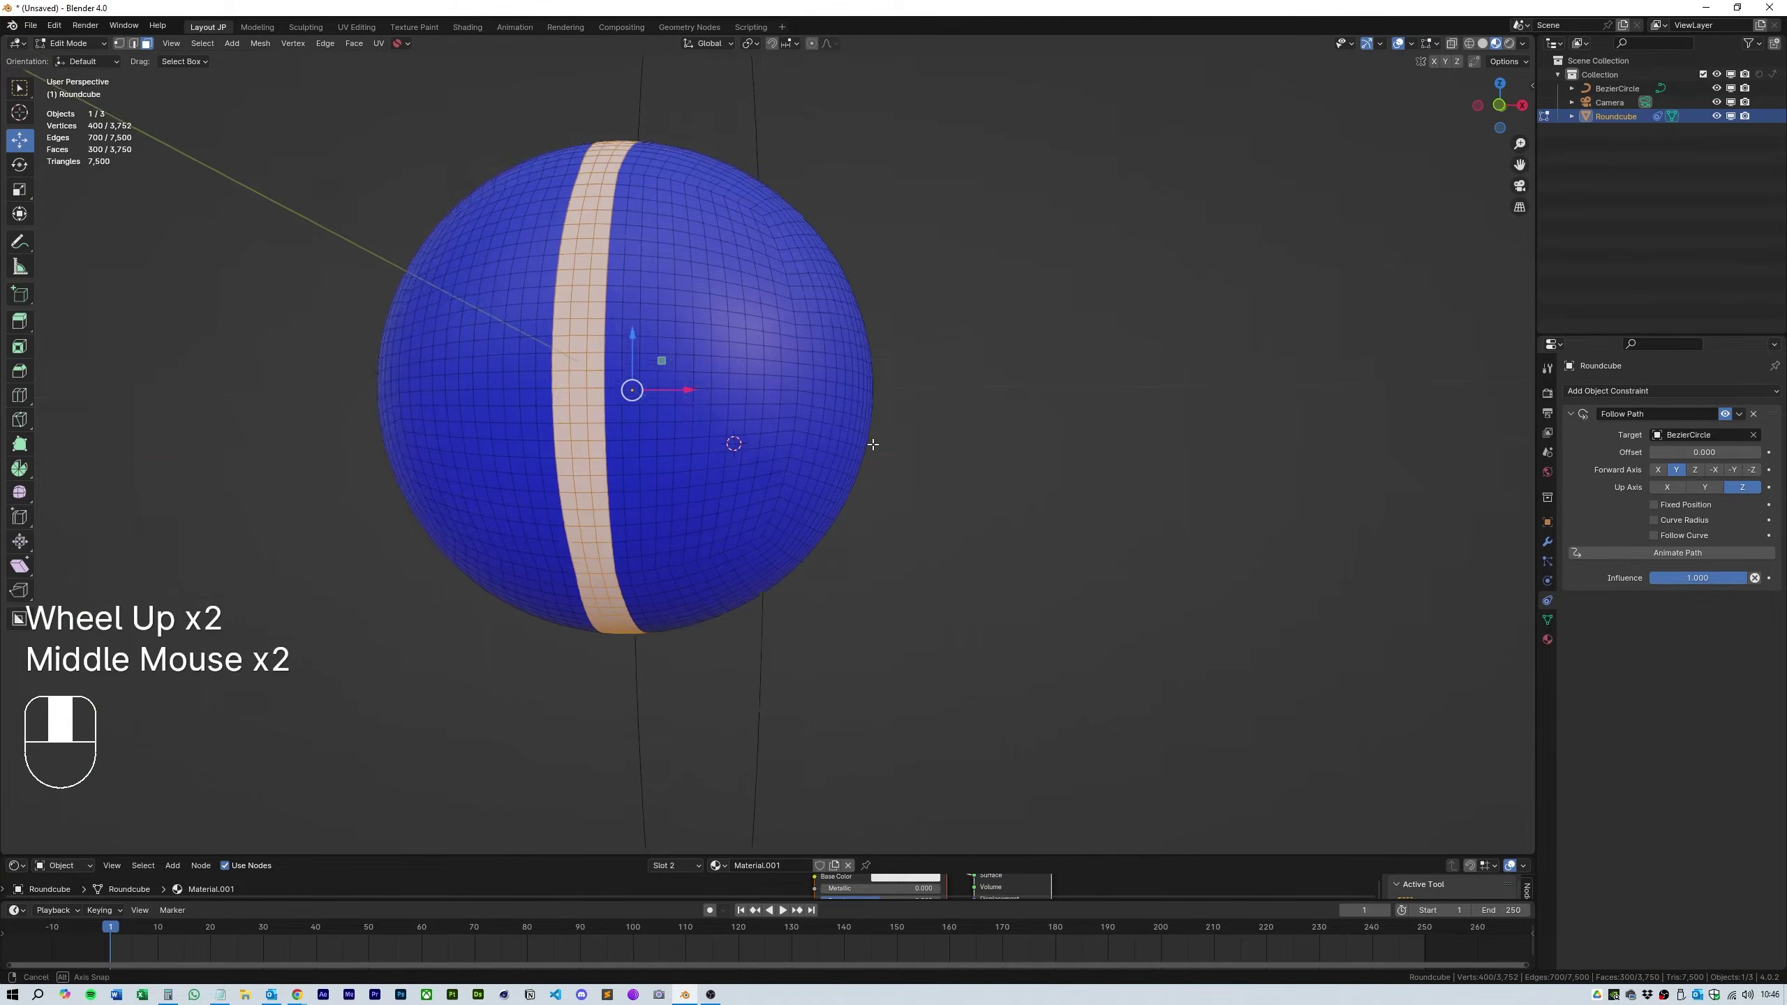
left_click(667, 398, "alt+shift")
left_click(666, 399)
left_click(666, 399, "alt")
left_click(666, 398, "alt+shift")
left_click(674, 414, "alt+shift")
left_click(675, 423, "alt+shift")
Step: Assign the white Material.001 to the selected face loops and return the sphere to Object Mode
middle_click_drag(674, 423, 879, 422)
scroll(985, 422, "down", 1)
left_click(1548, 472)
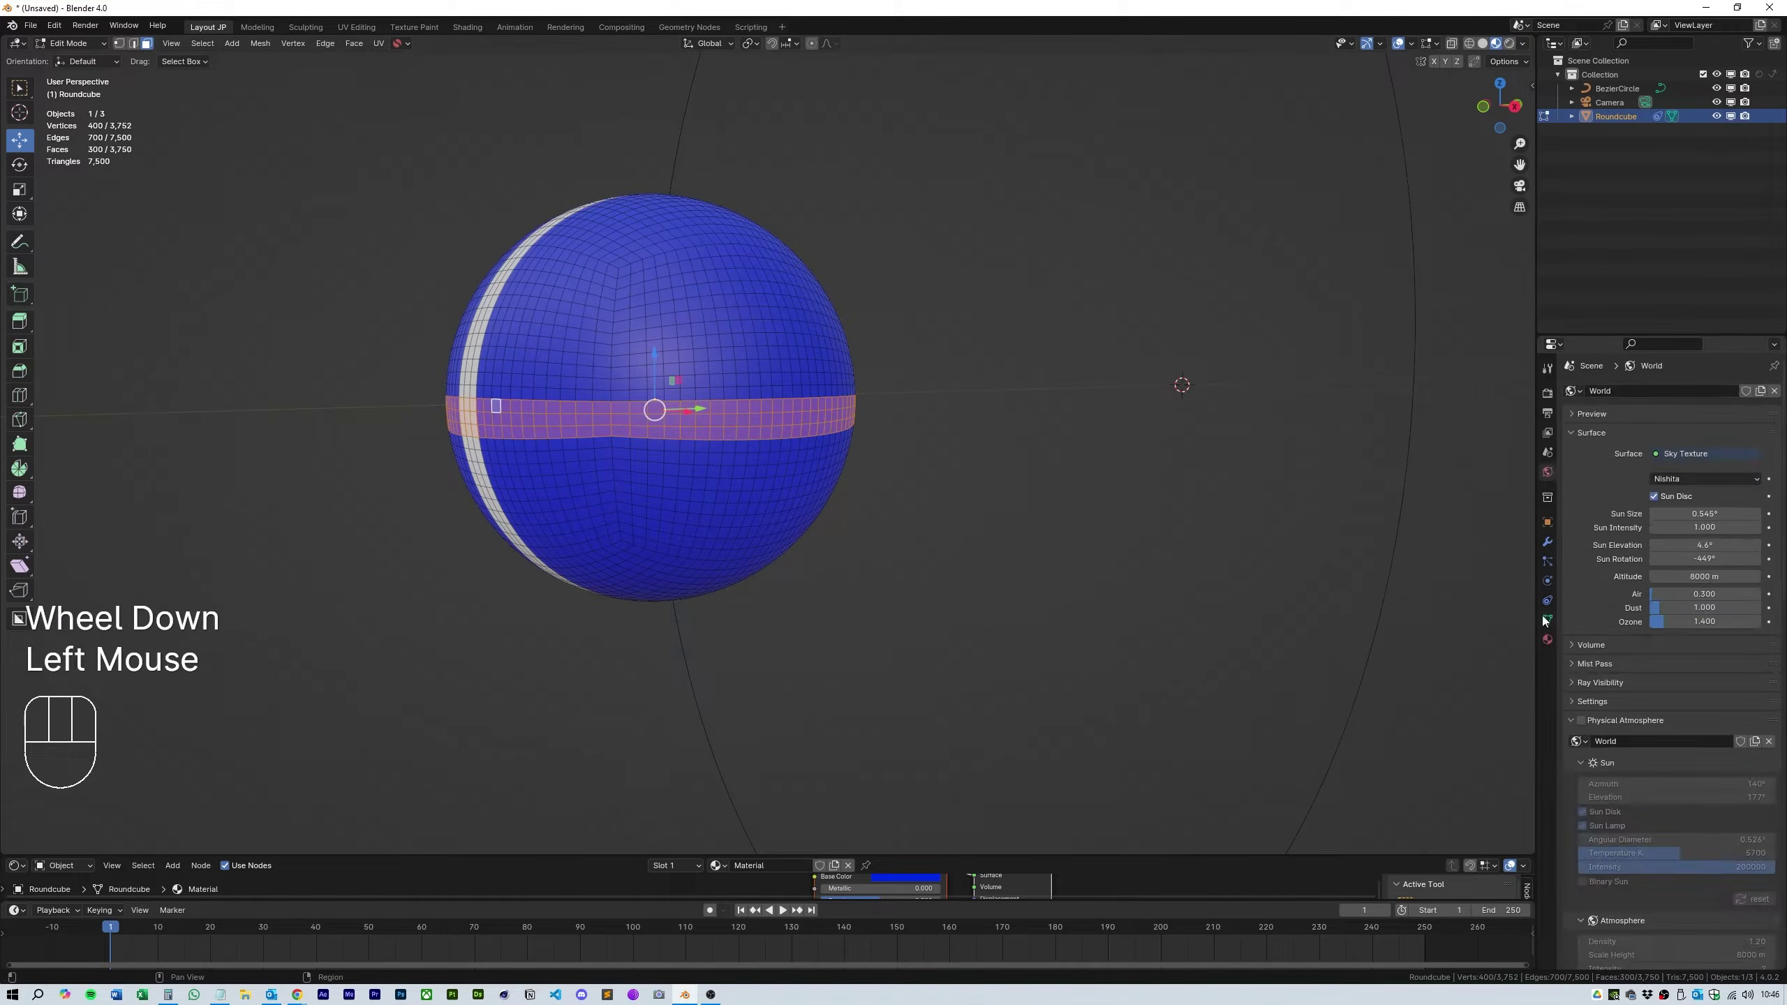
left_click(1547, 640)
left_click(1592, 414)
left_click(1604, 408)
left_click(1598, 473)
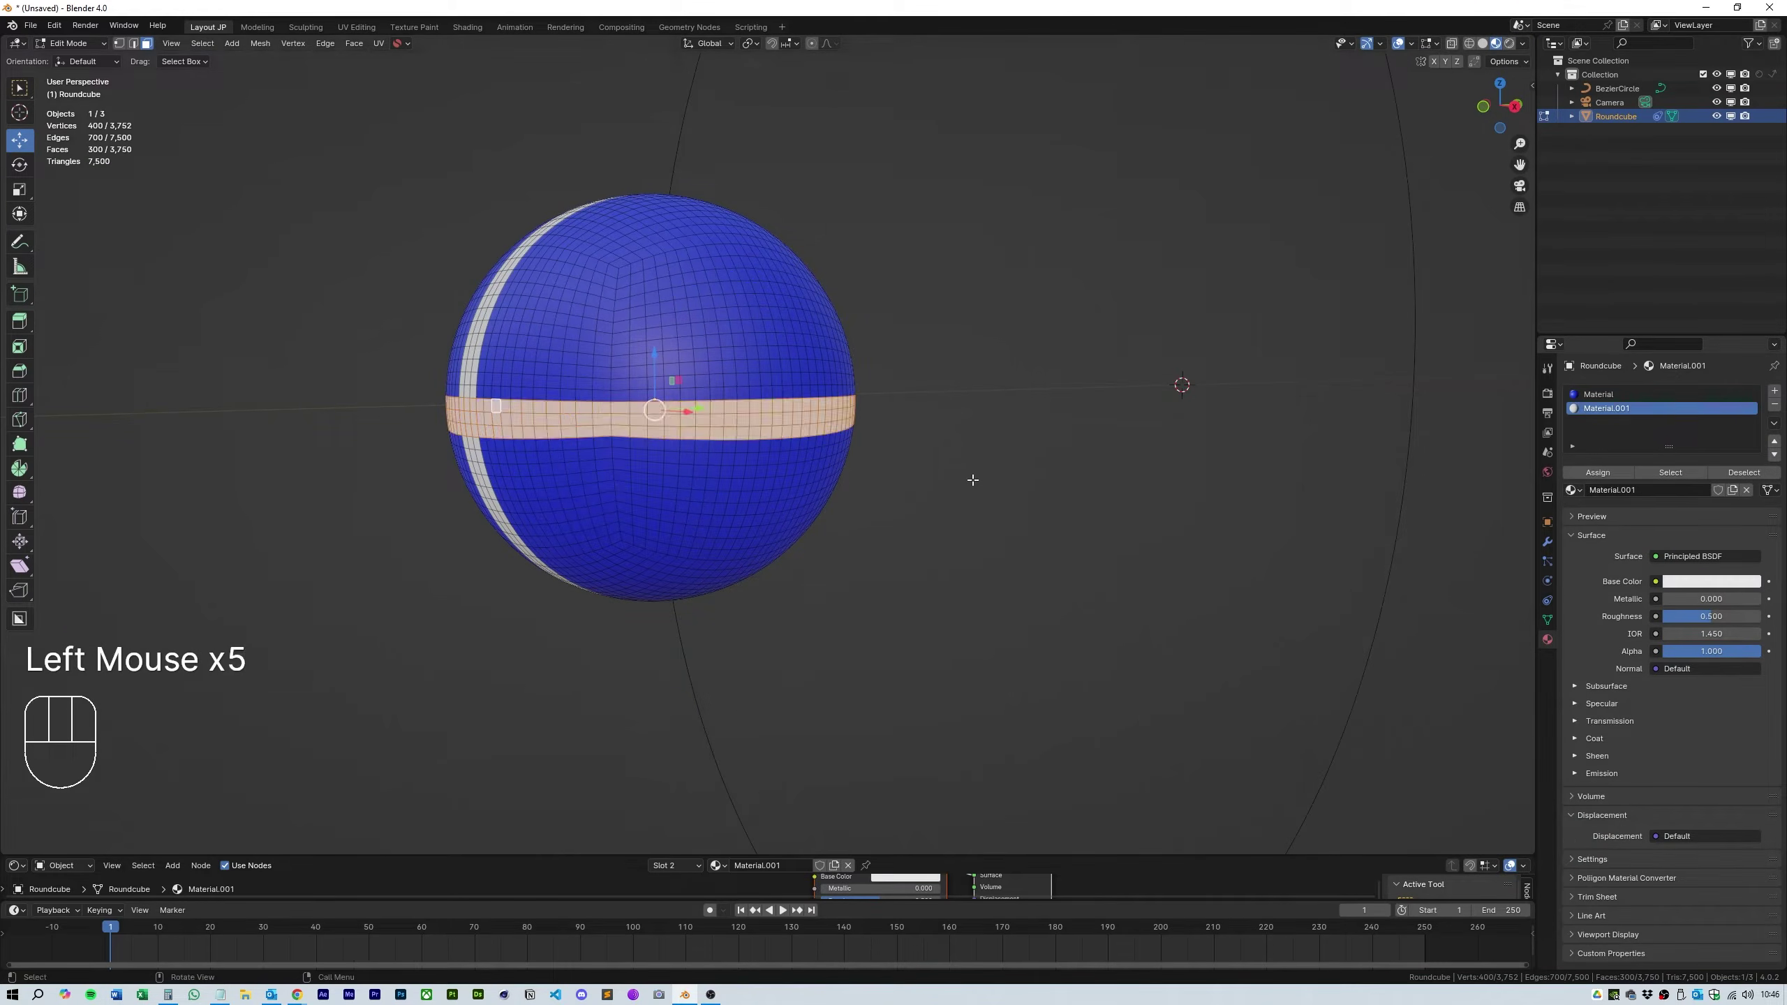
key("Tab")
scroll(971, 465, "down", 3)
middle_click_drag(972, 454, 985, 493)
middle_click_drag(985, 493, 903, 515)
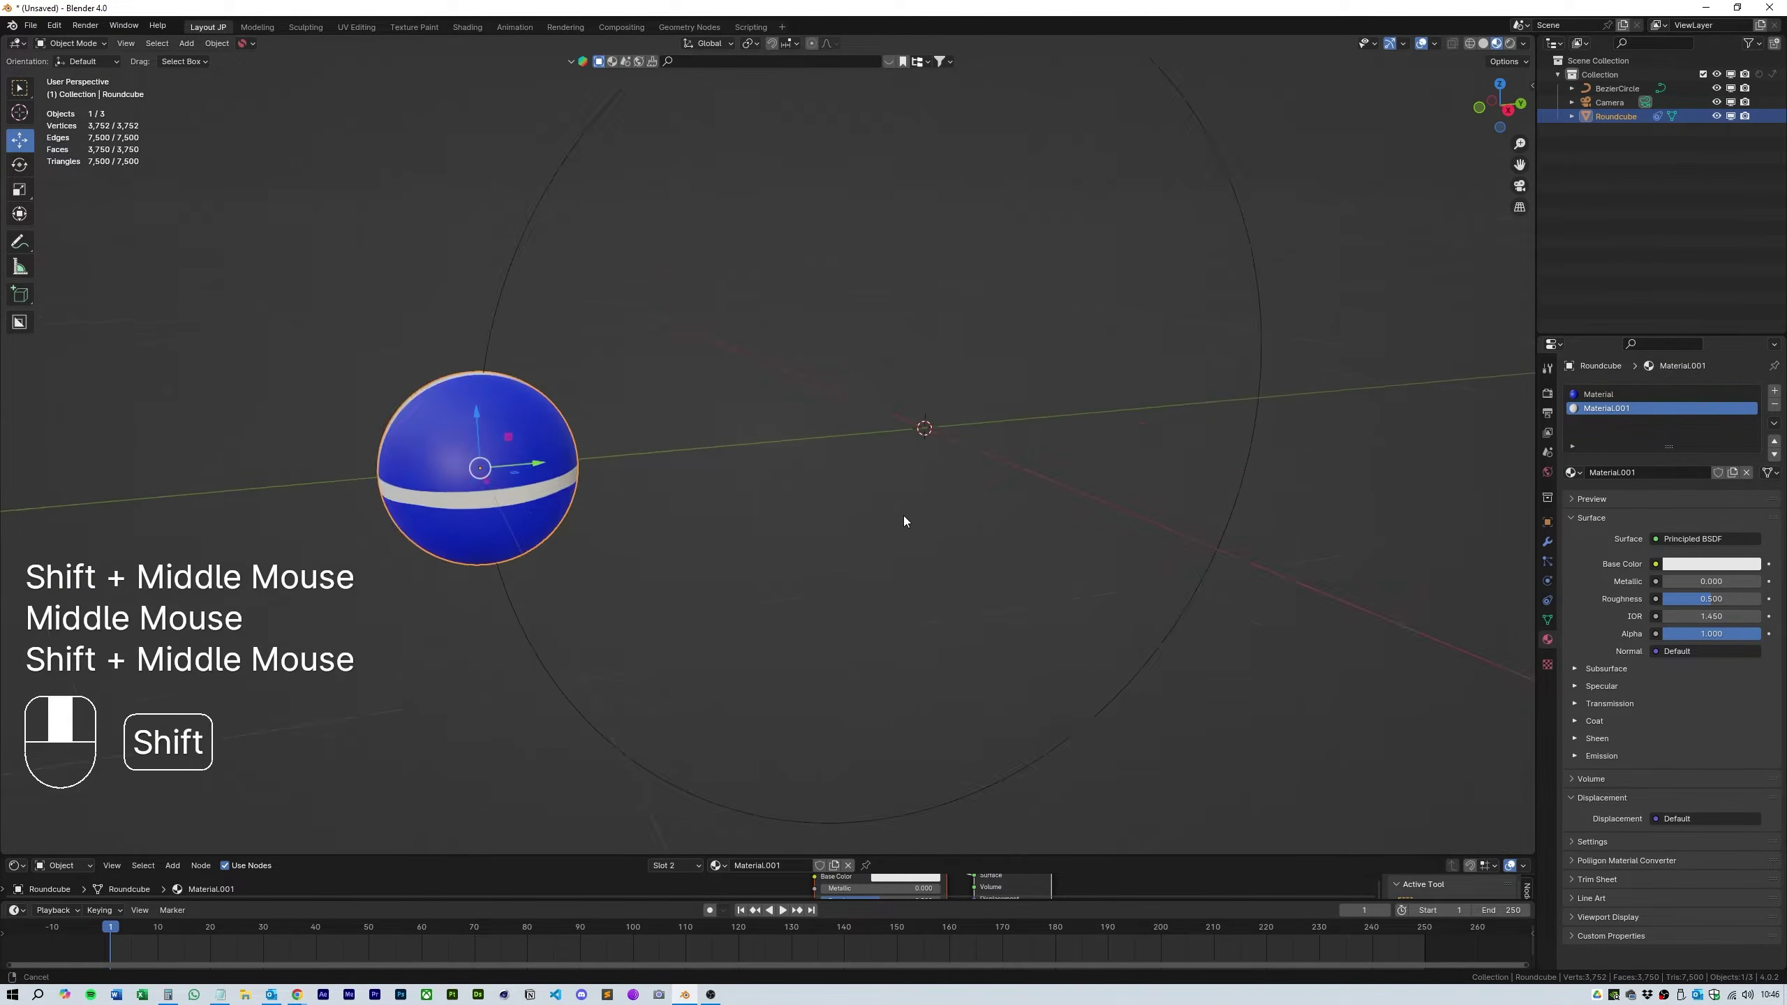
Step: Select the Bezier circle and enable Path Animation in its curve data
scroll(914, 510, "down", 2)
left_click(1135, 389)
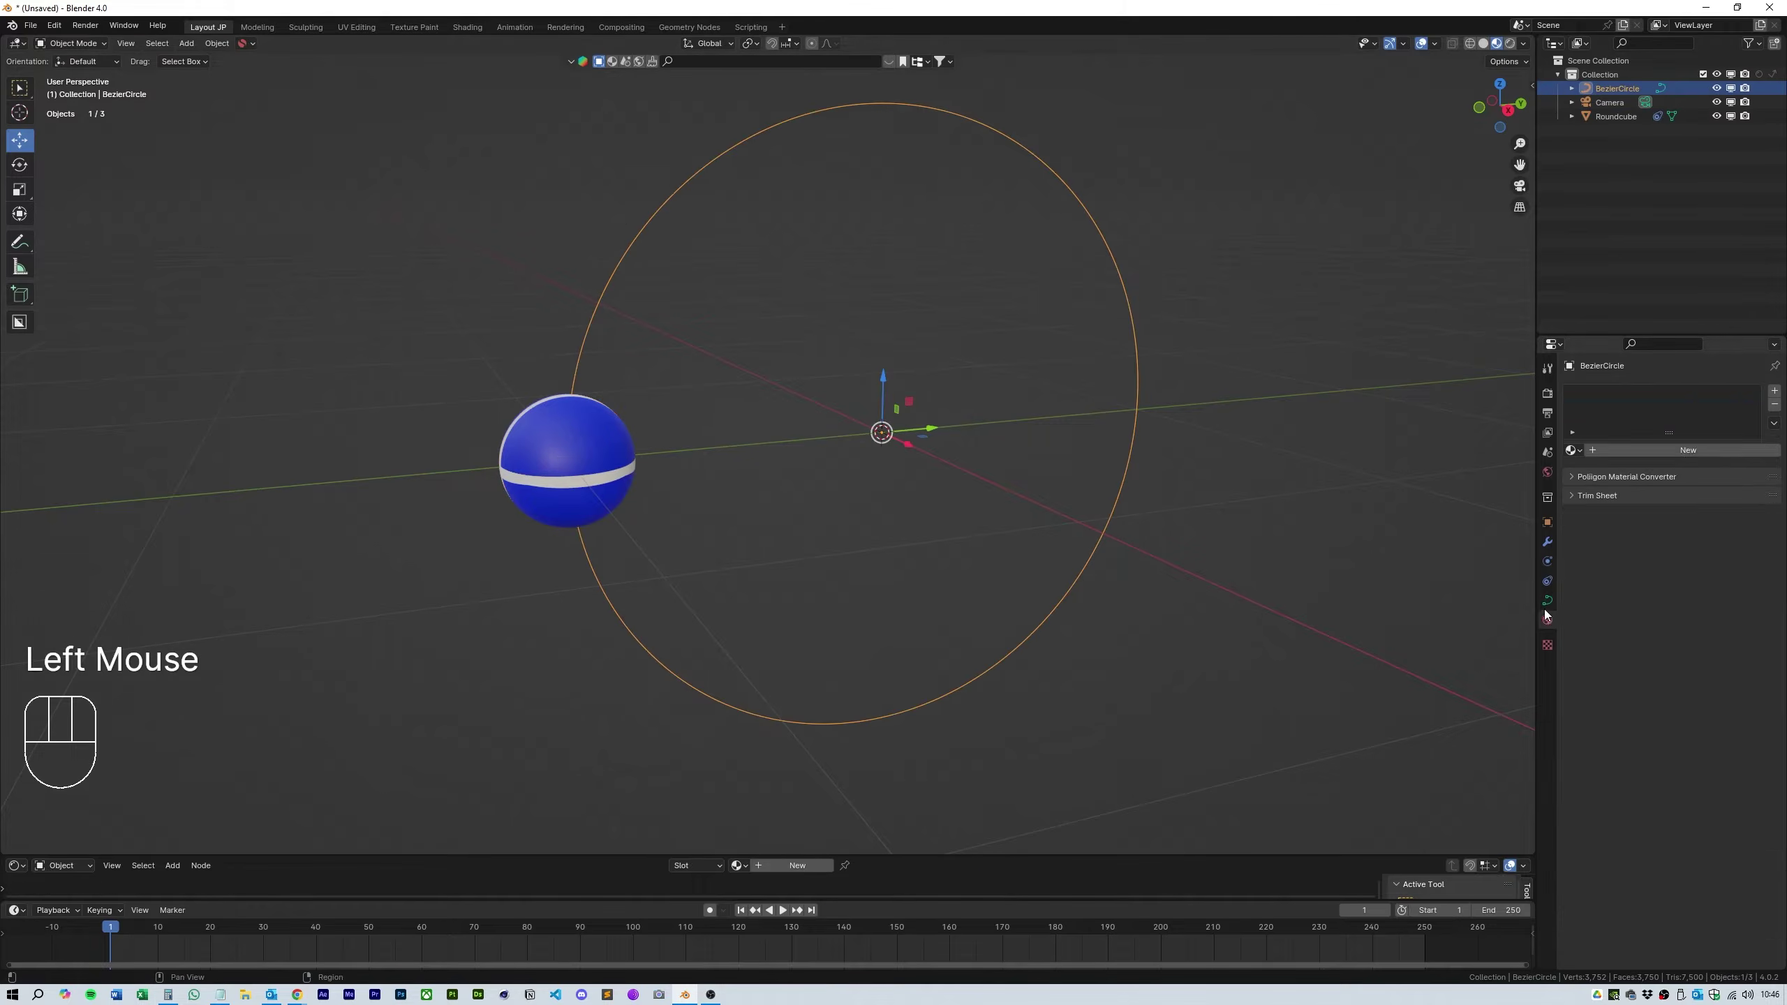
left_click(1547, 600)
left_click(1581, 638)
Step: Try changing the circle's Evaluation Time to move the sphere along the path, and undo the change
left_click(1654, 675)
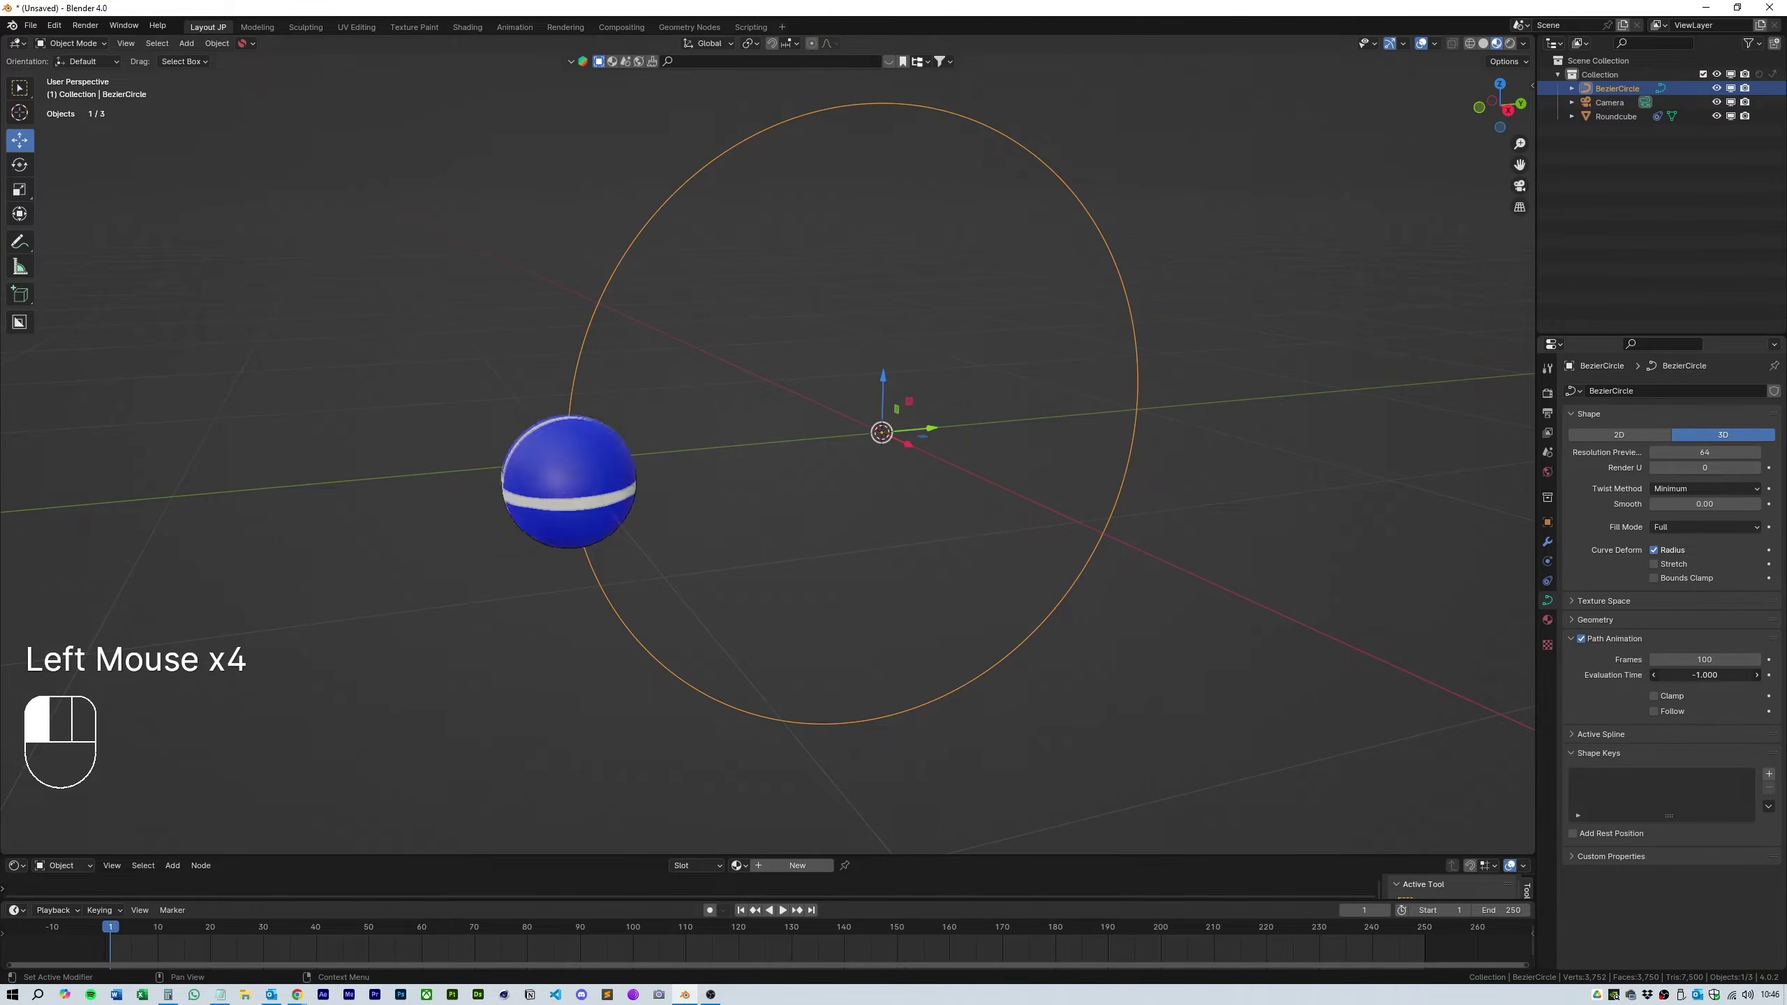
mouse_move(1705, 675)
left_mouse_down()
mouse_move(1757, 675)
mouse_move(1705, 675)
left_mouse_up()
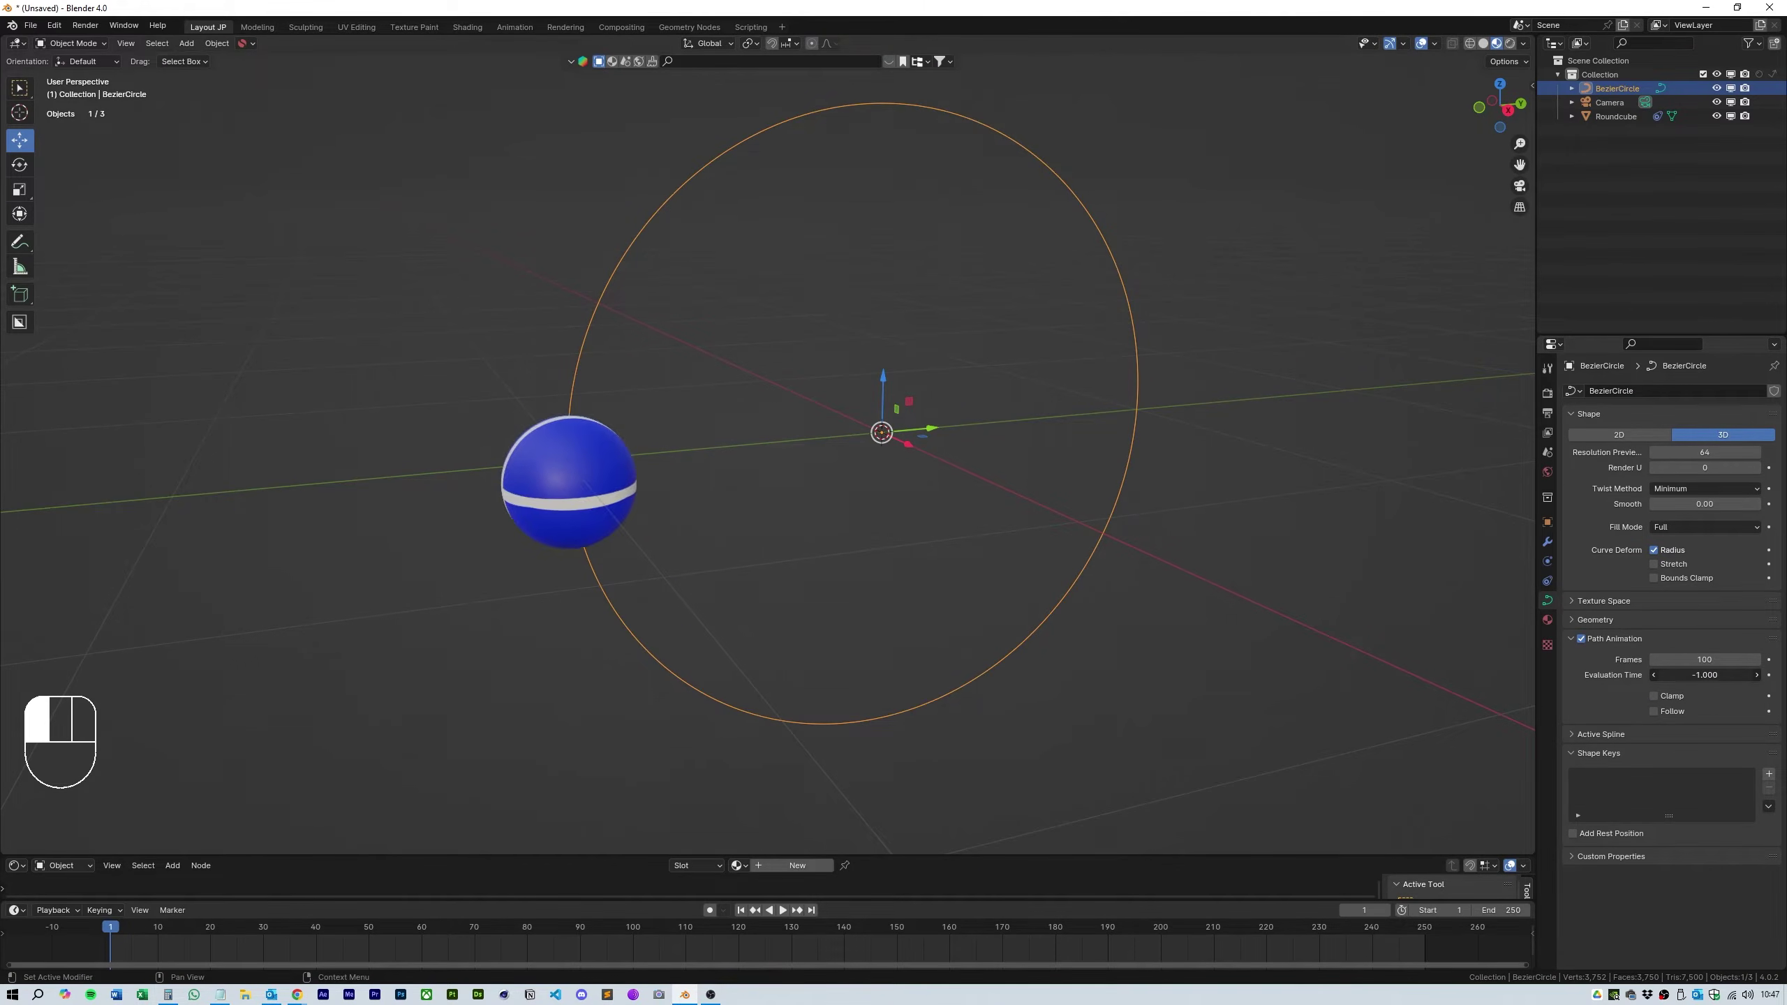
key("ctrl+z")
Step: Try rotating the sphere around its Z axis through its transform values, and undo the rotation
left_click(1547, 521)
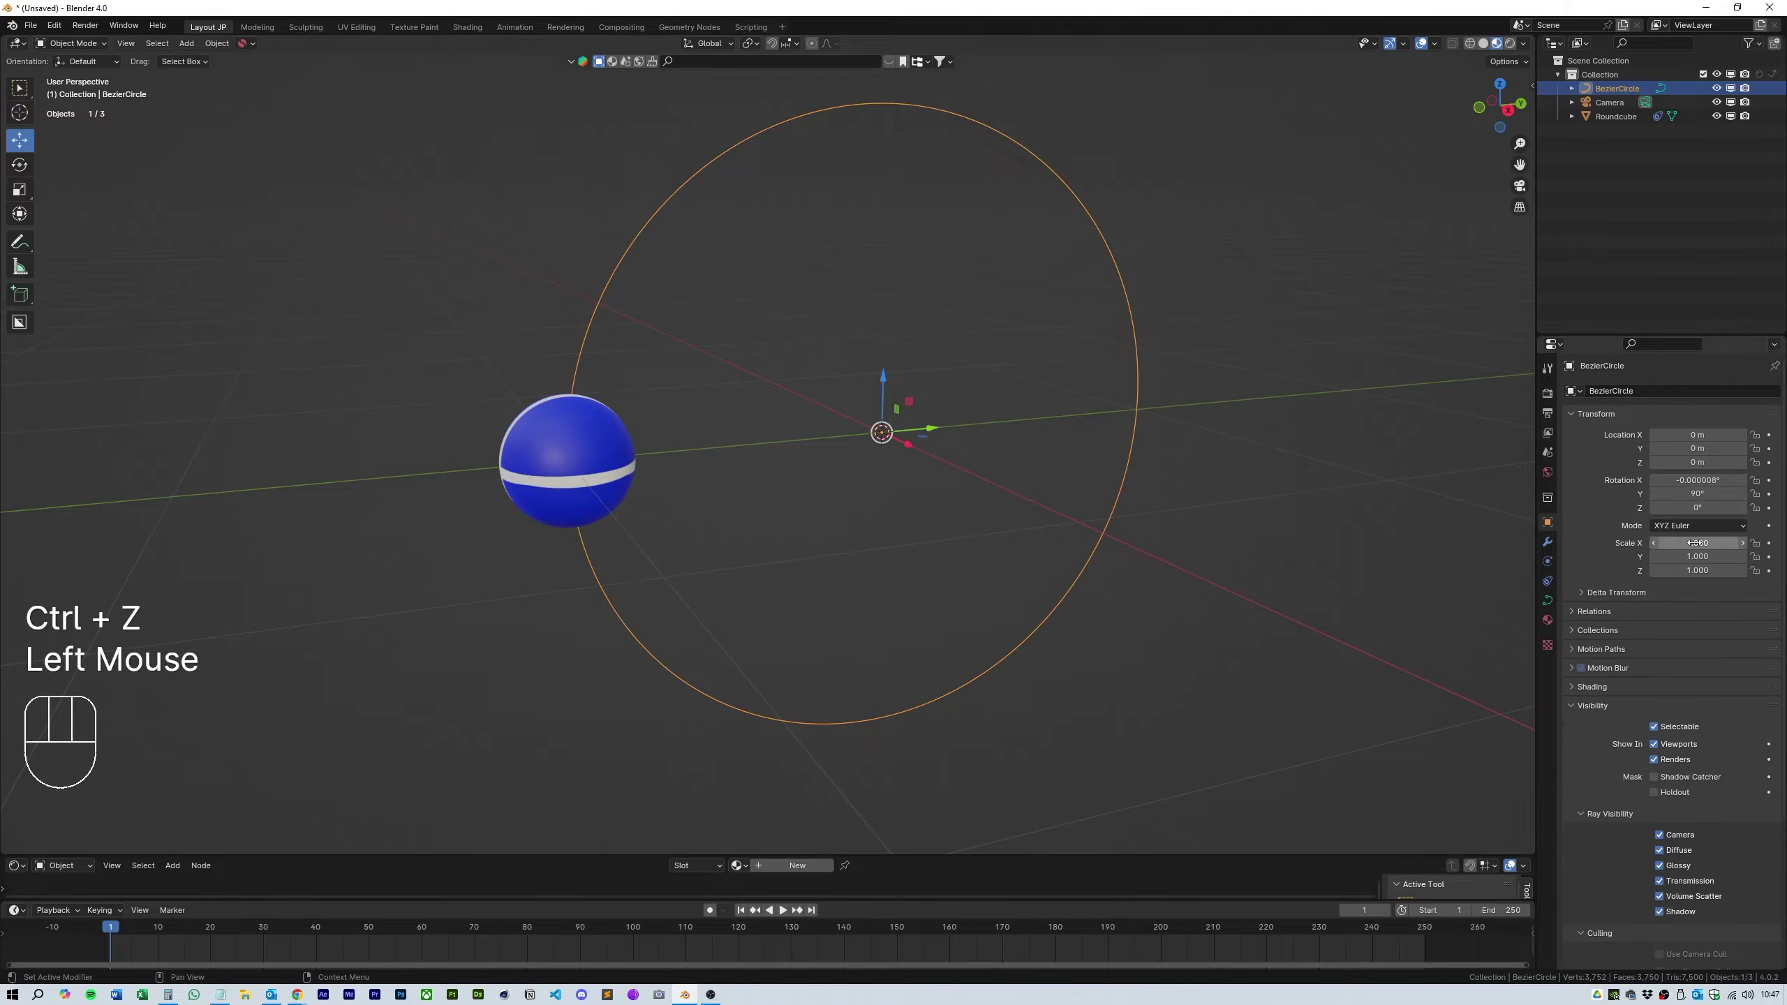
left_click(511, 431)
left_click_drag(1698, 507, 1786, 508)
key("ctrl+z")
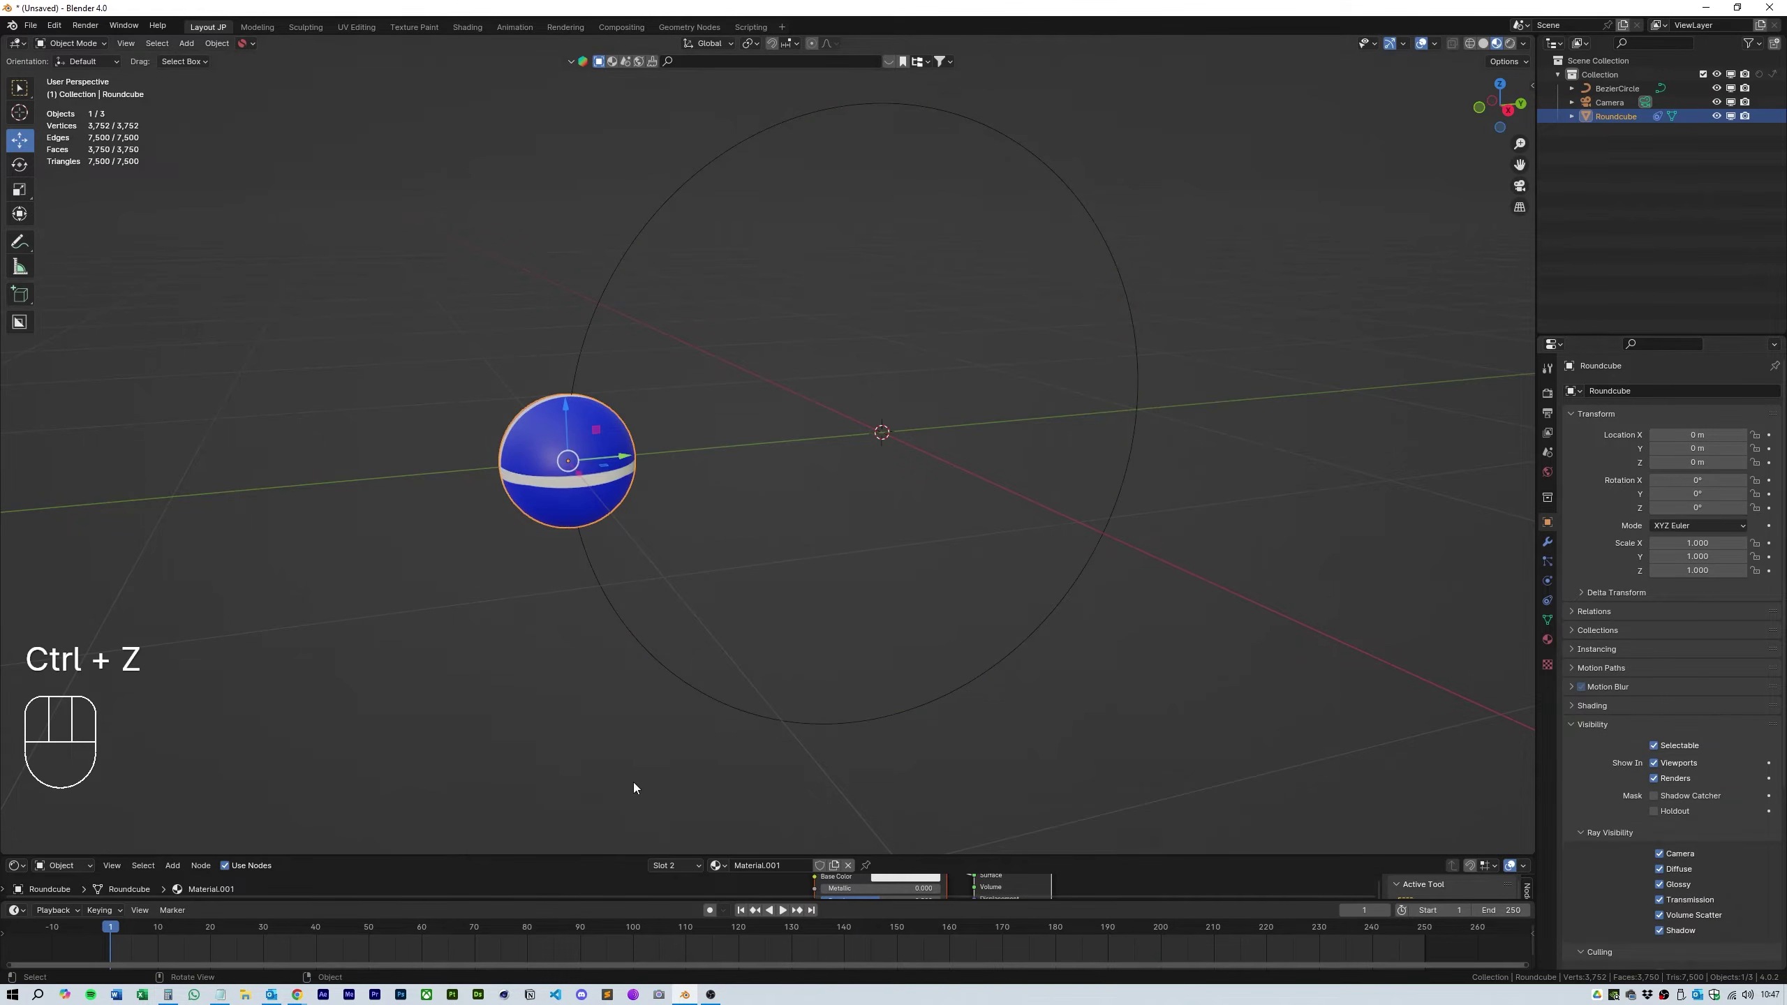
Step: Copy the expression 2*CurveLength/SphereDiameter*(eval_time/100) from the Notepad file and return to Blender
left_click(221, 995)
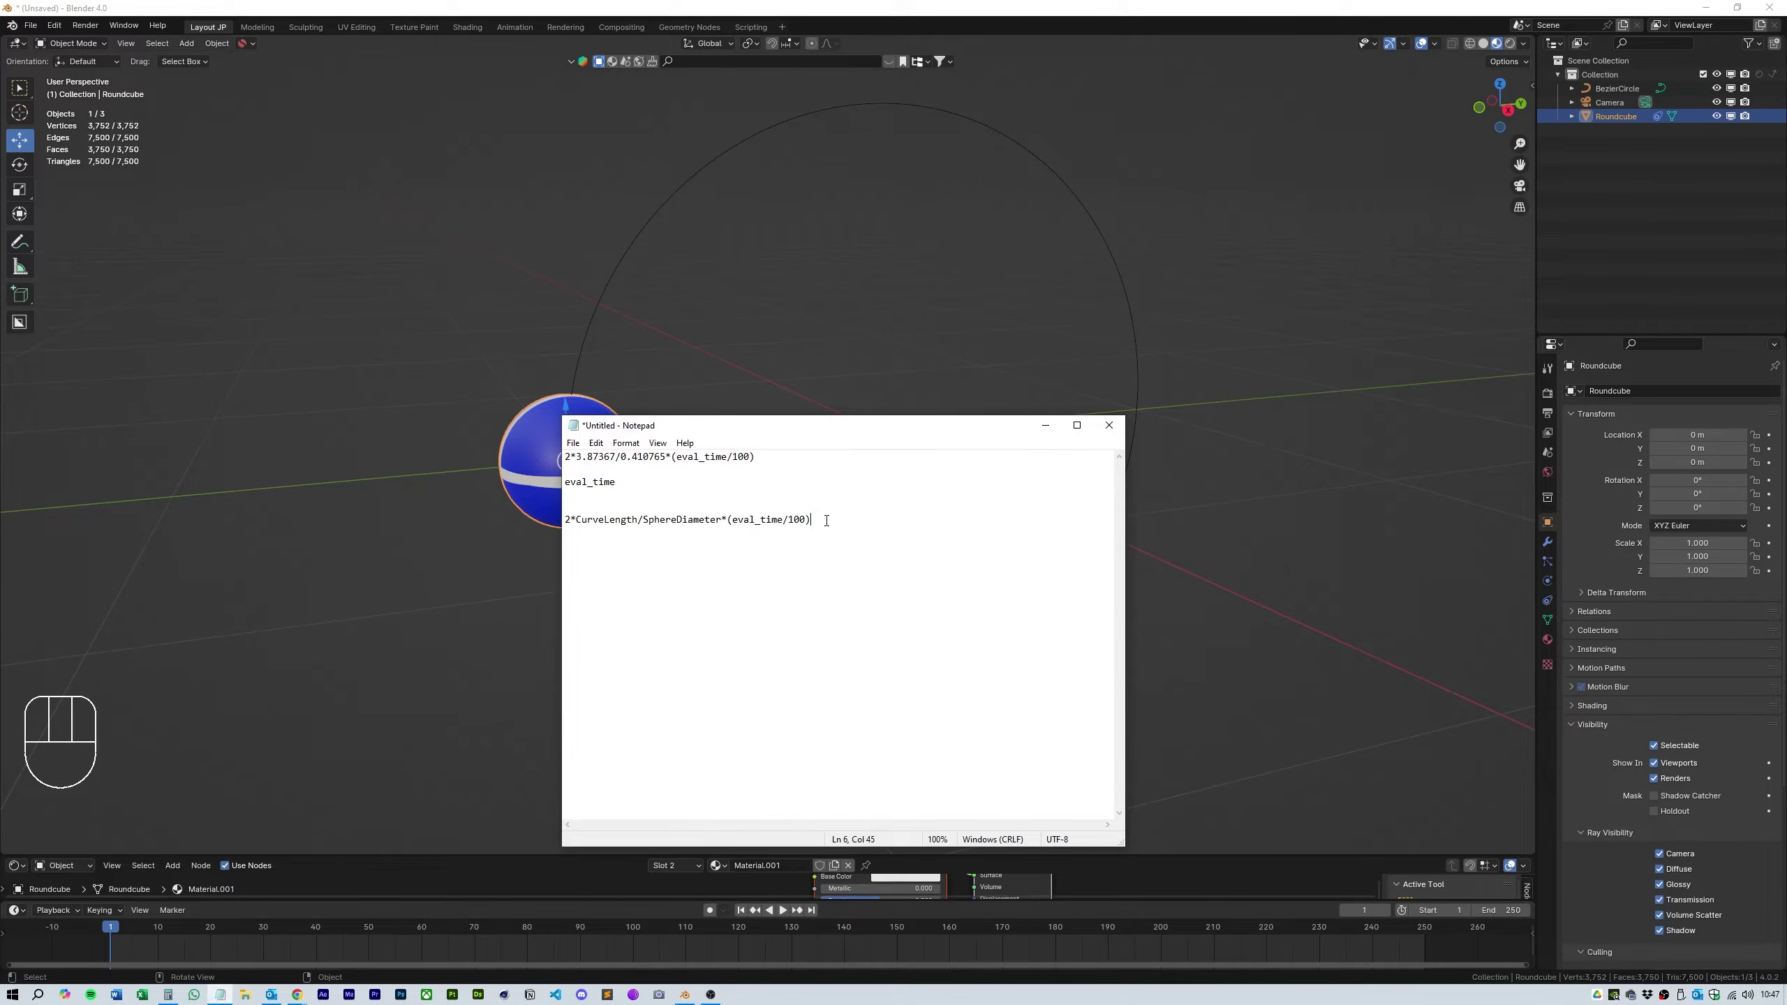
key("shift+Home")
left_click(1307, 568)
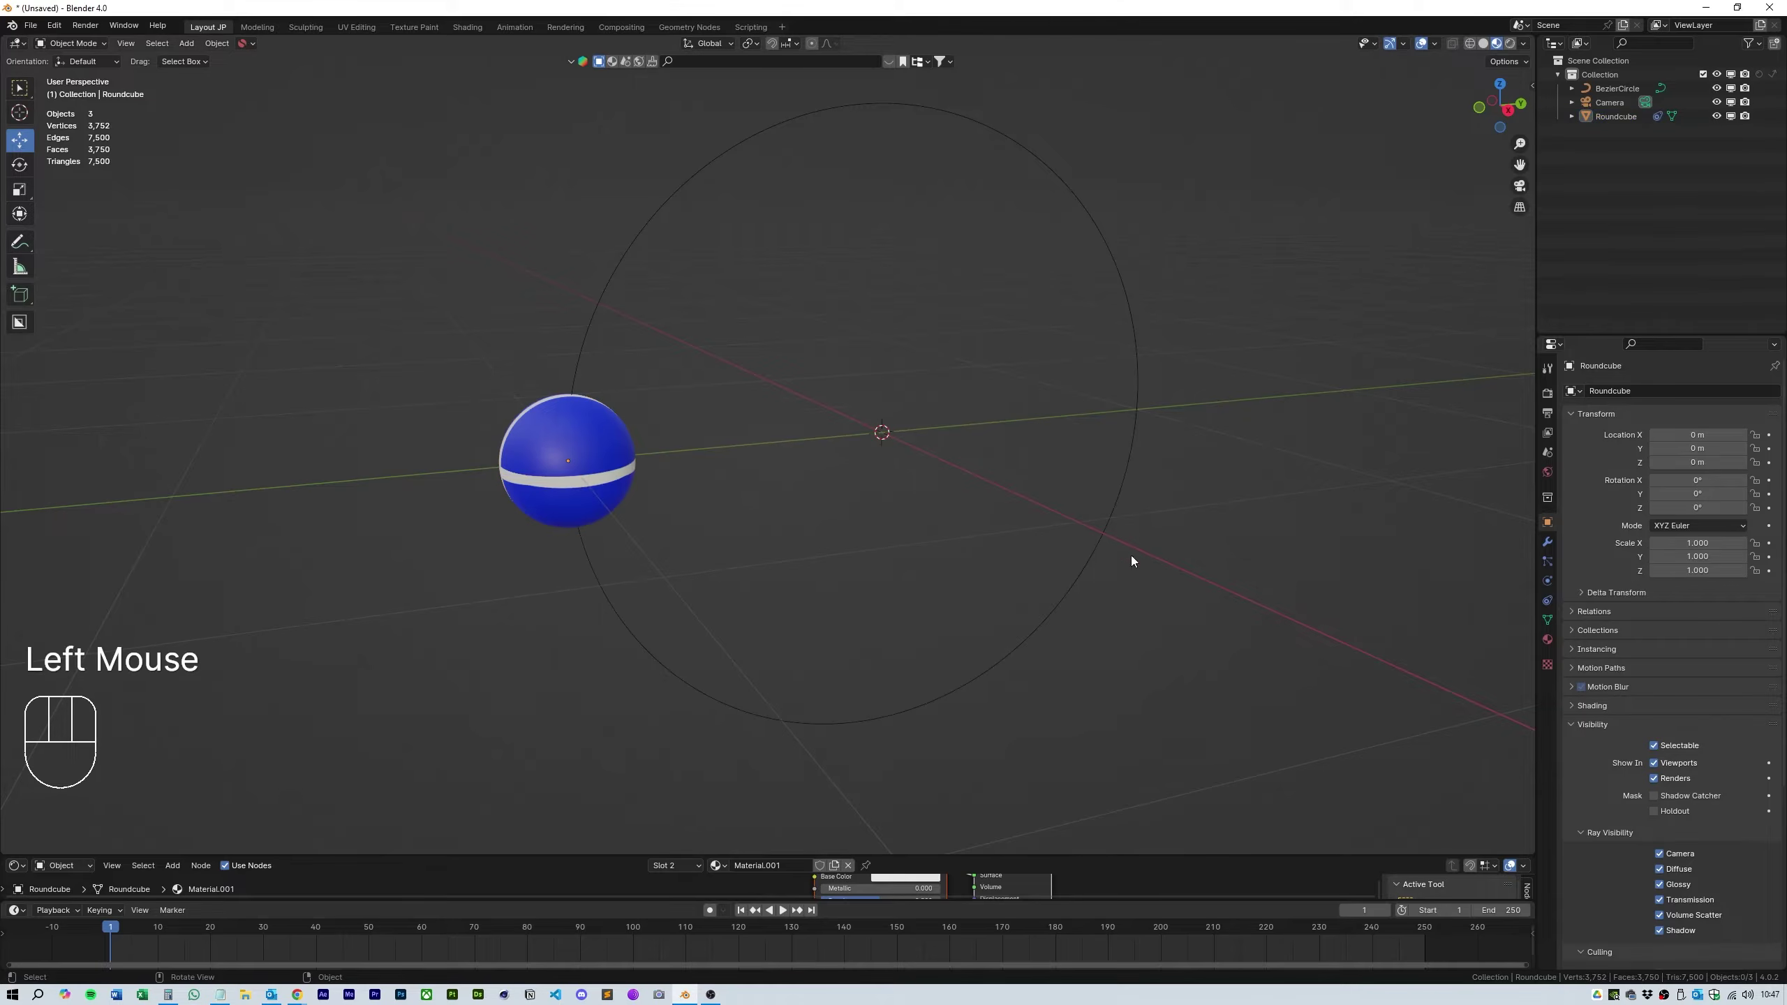
Step: Add a driver to the sphere's Z rotation and show its settings in the Drivers Editor
left_click(579, 494)
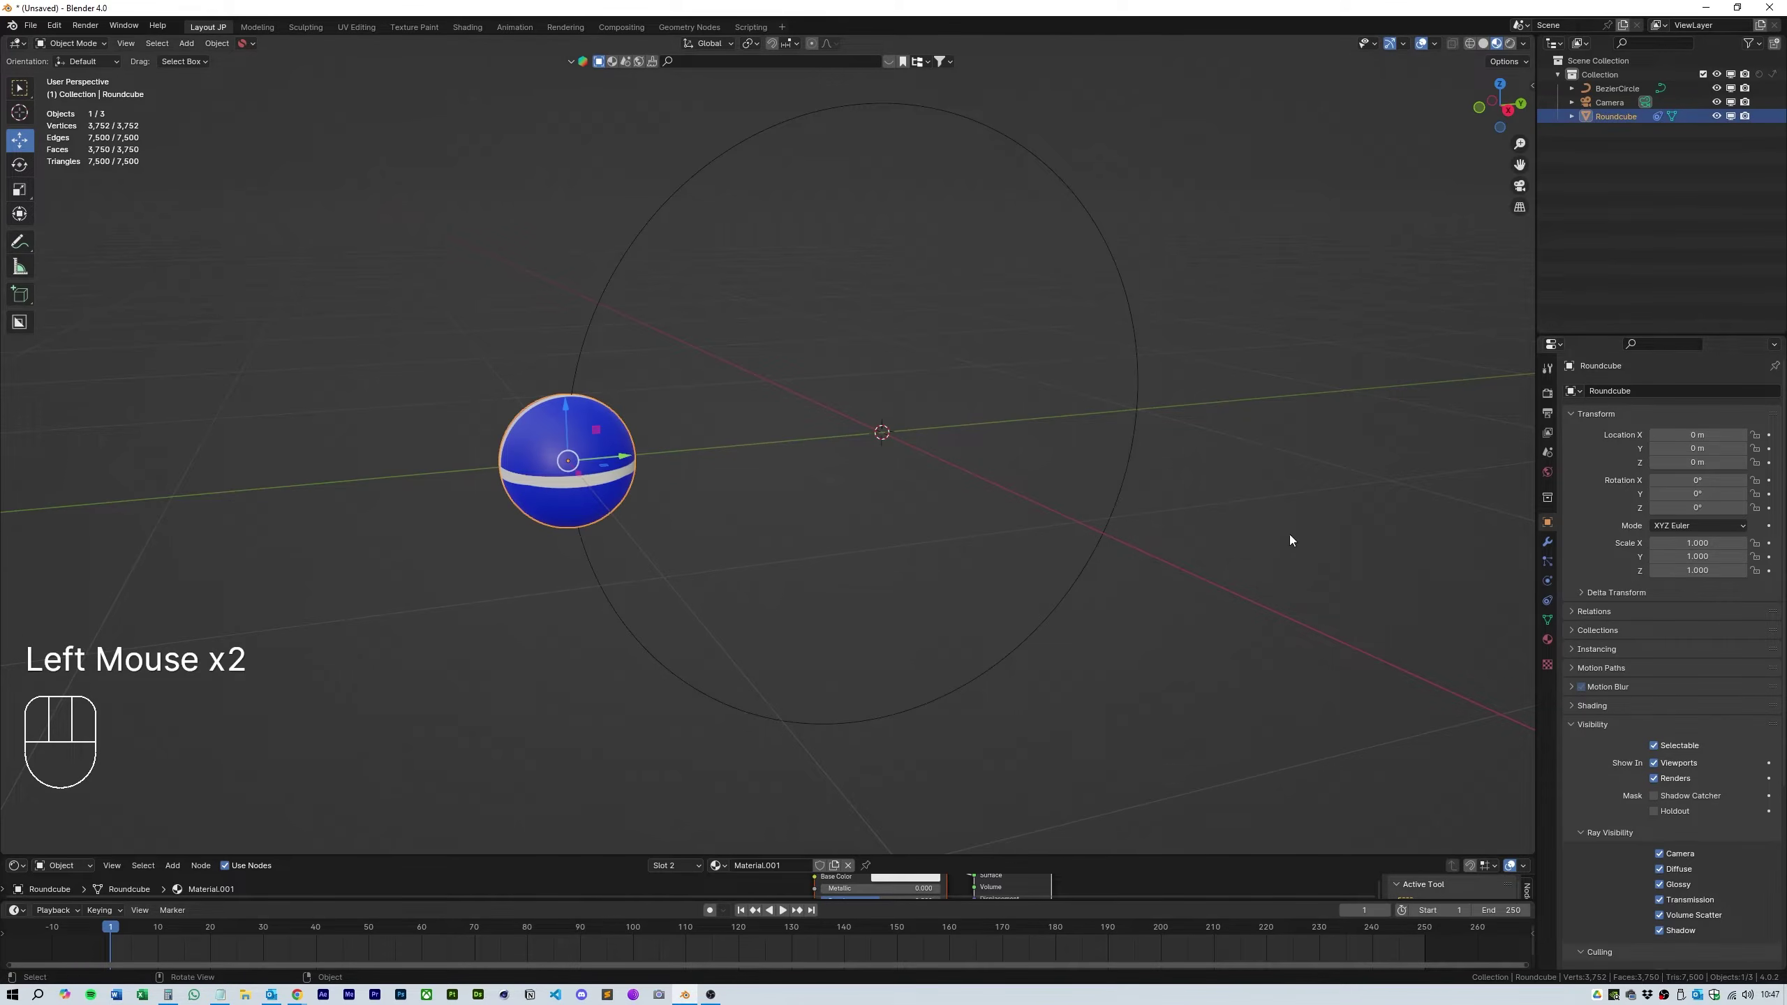
right_click(1701, 507)
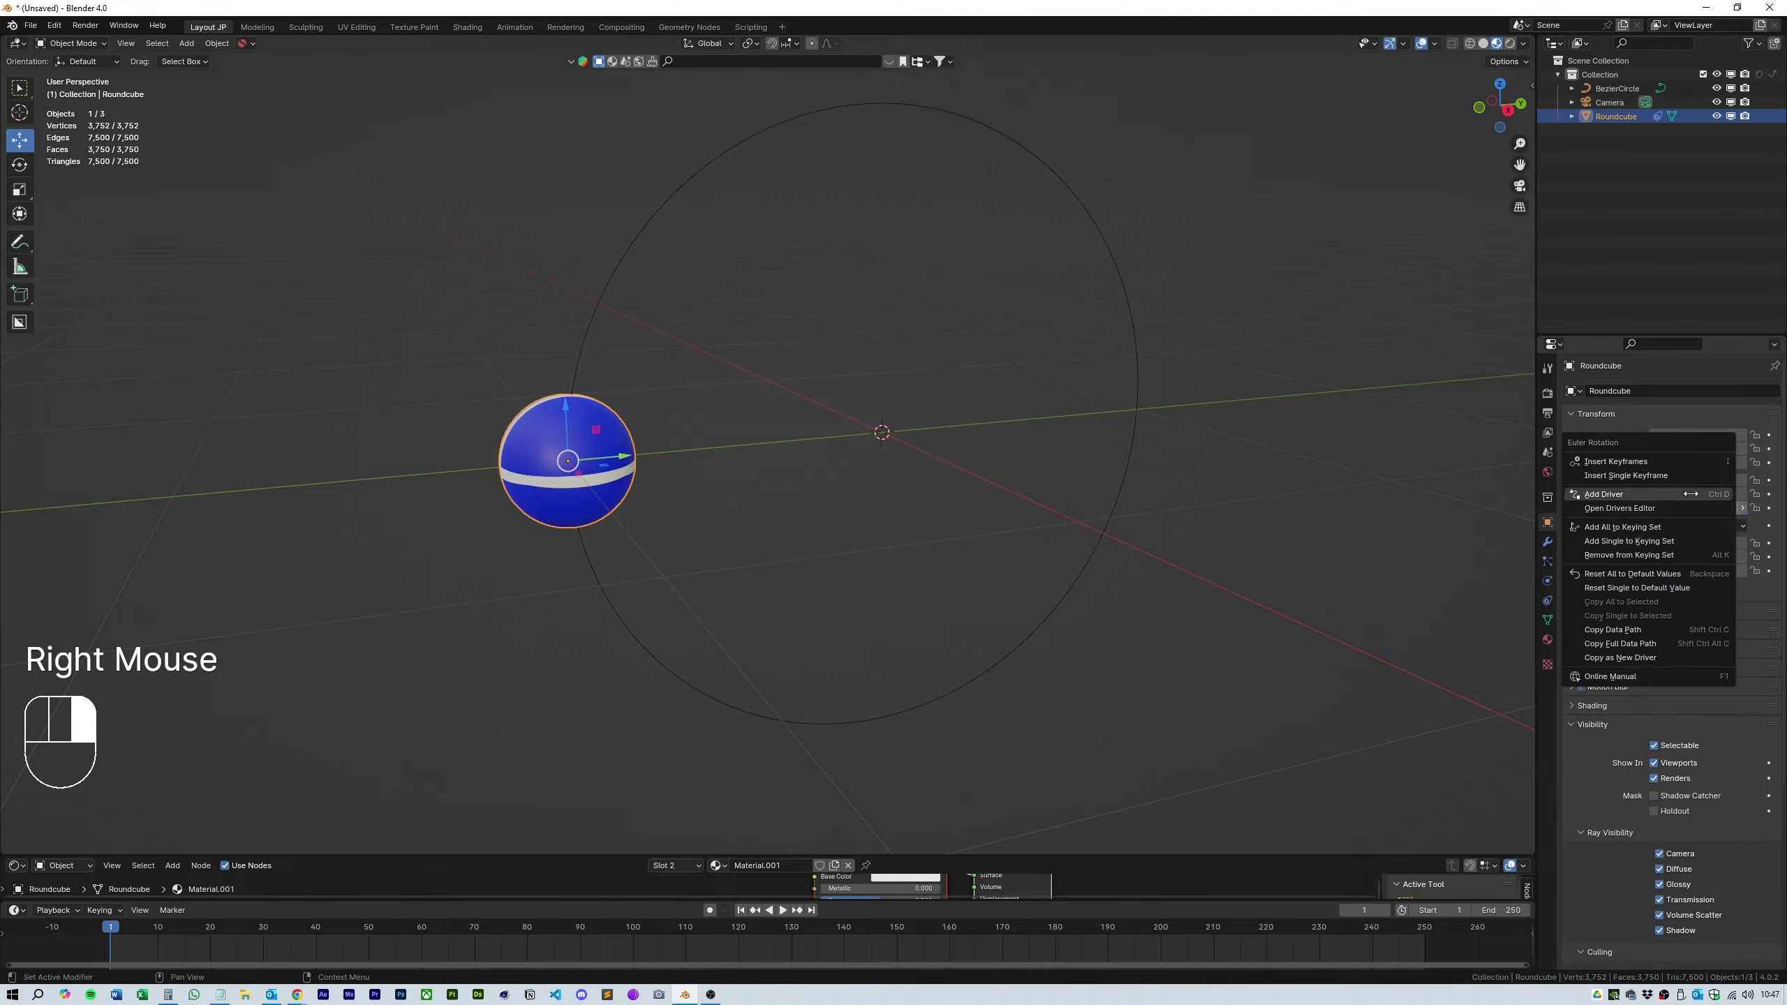
left_click(1681, 494)
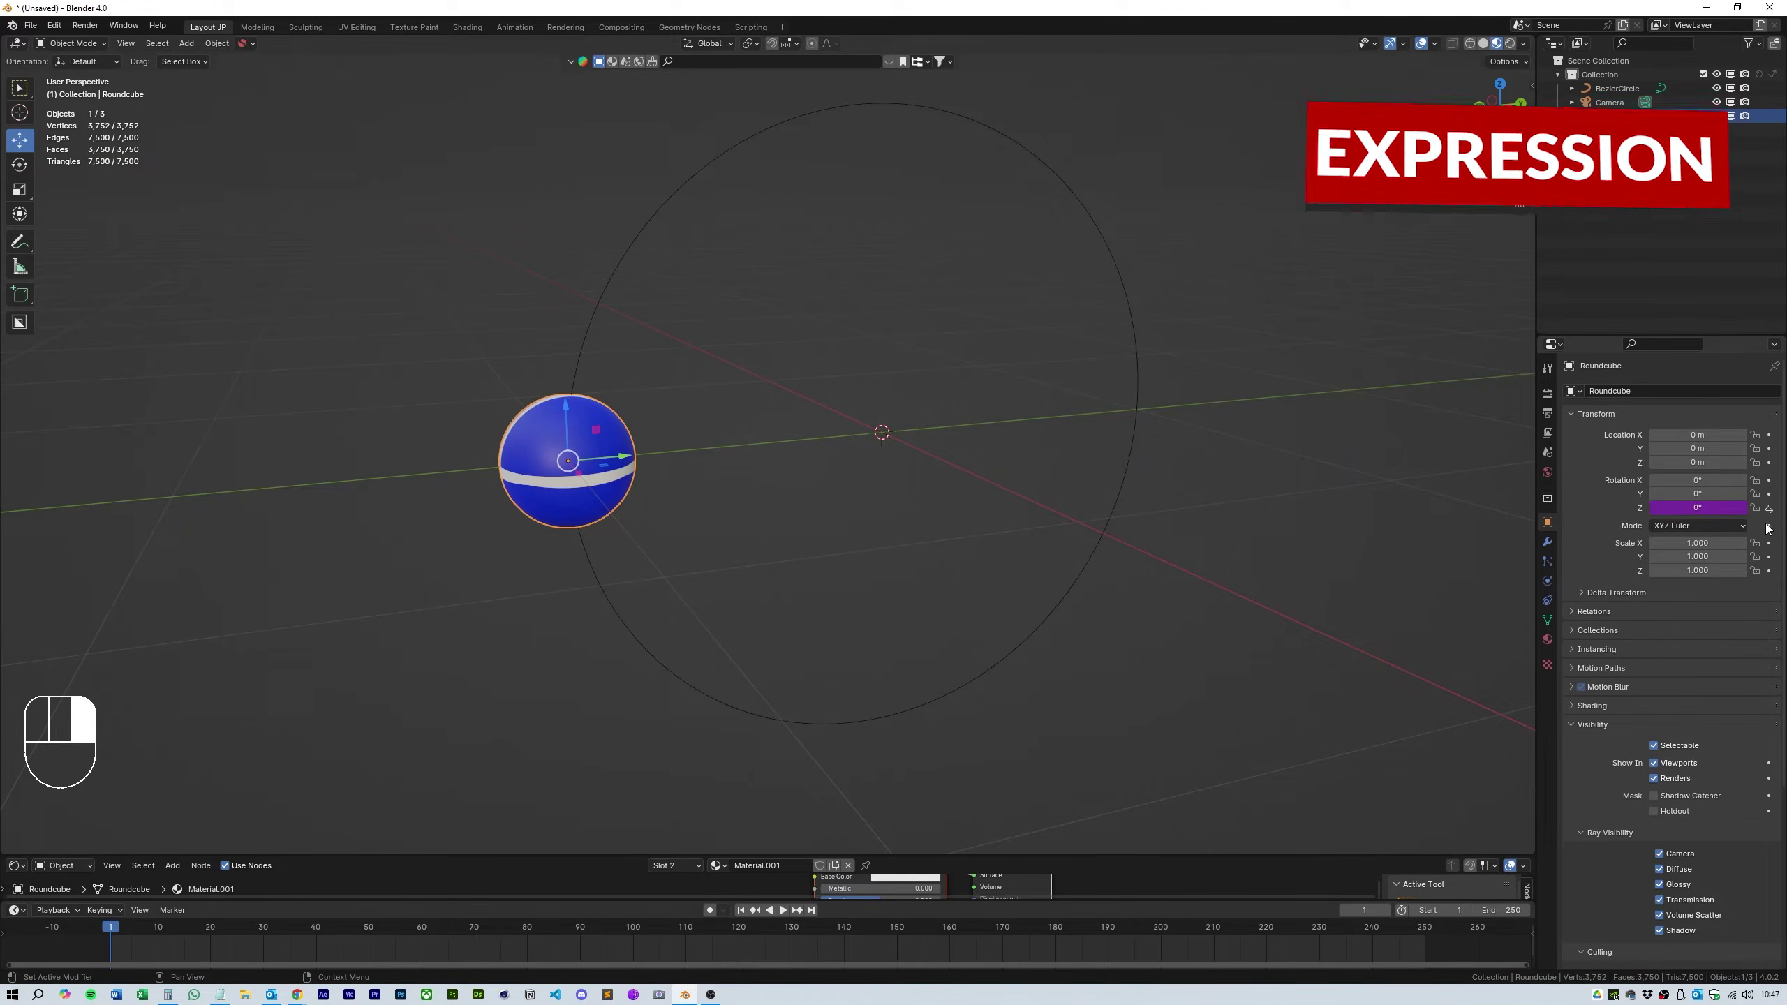
right_click(1701, 507)
left_click(1682, 560)
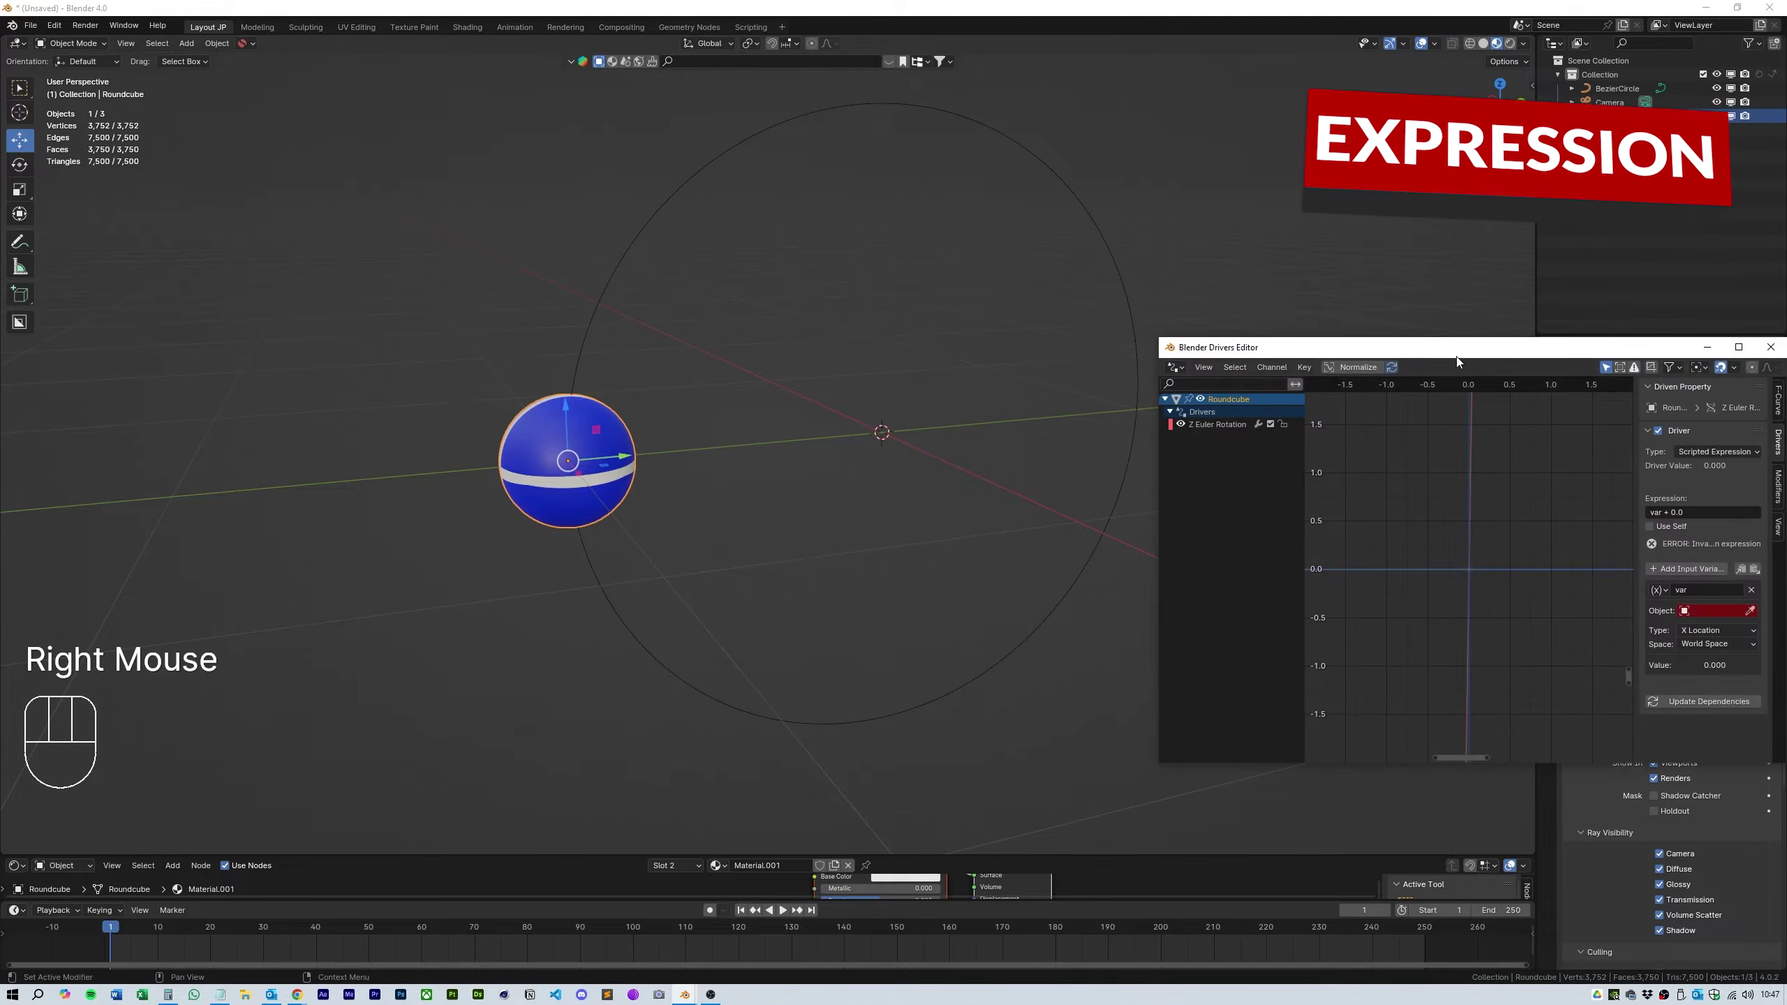
left_click_drag(1456, 348, 1031, 304)
left_click_drag(1206, 481, 1033, 482)
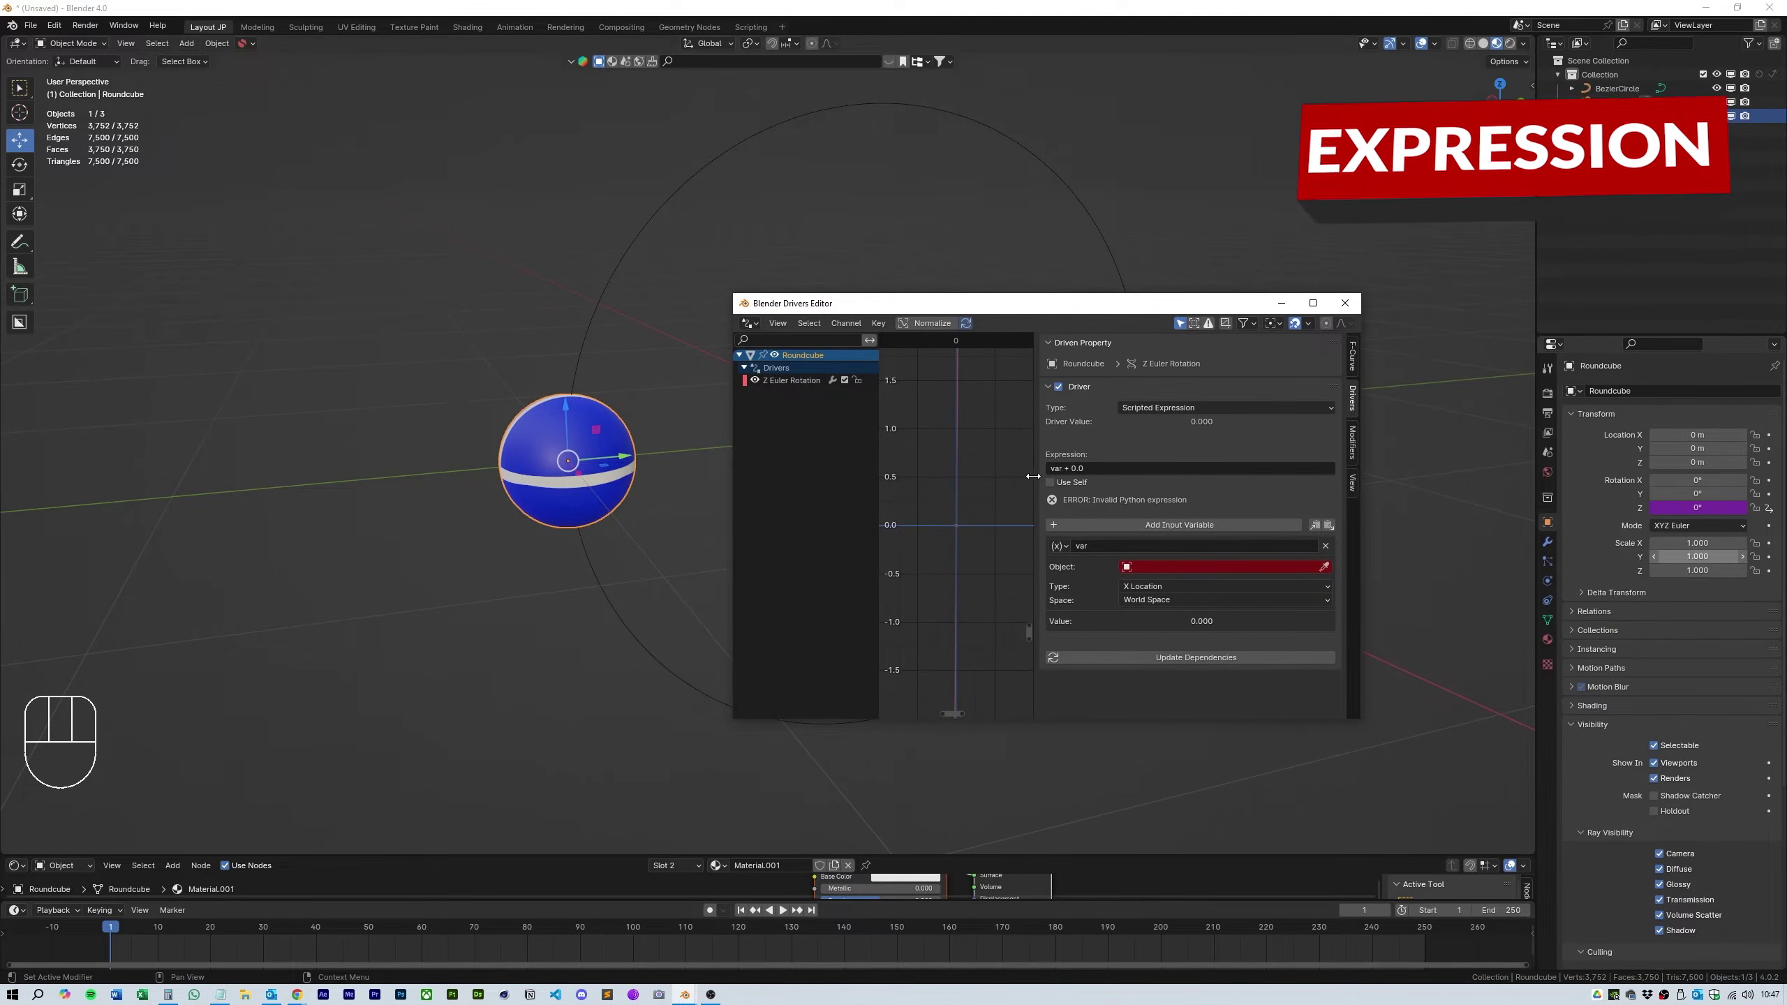
Step: Change the driver's input variable to a Single Property targeting the BezierCircle curve data and rename it eval_time
left_click(1063, 547)
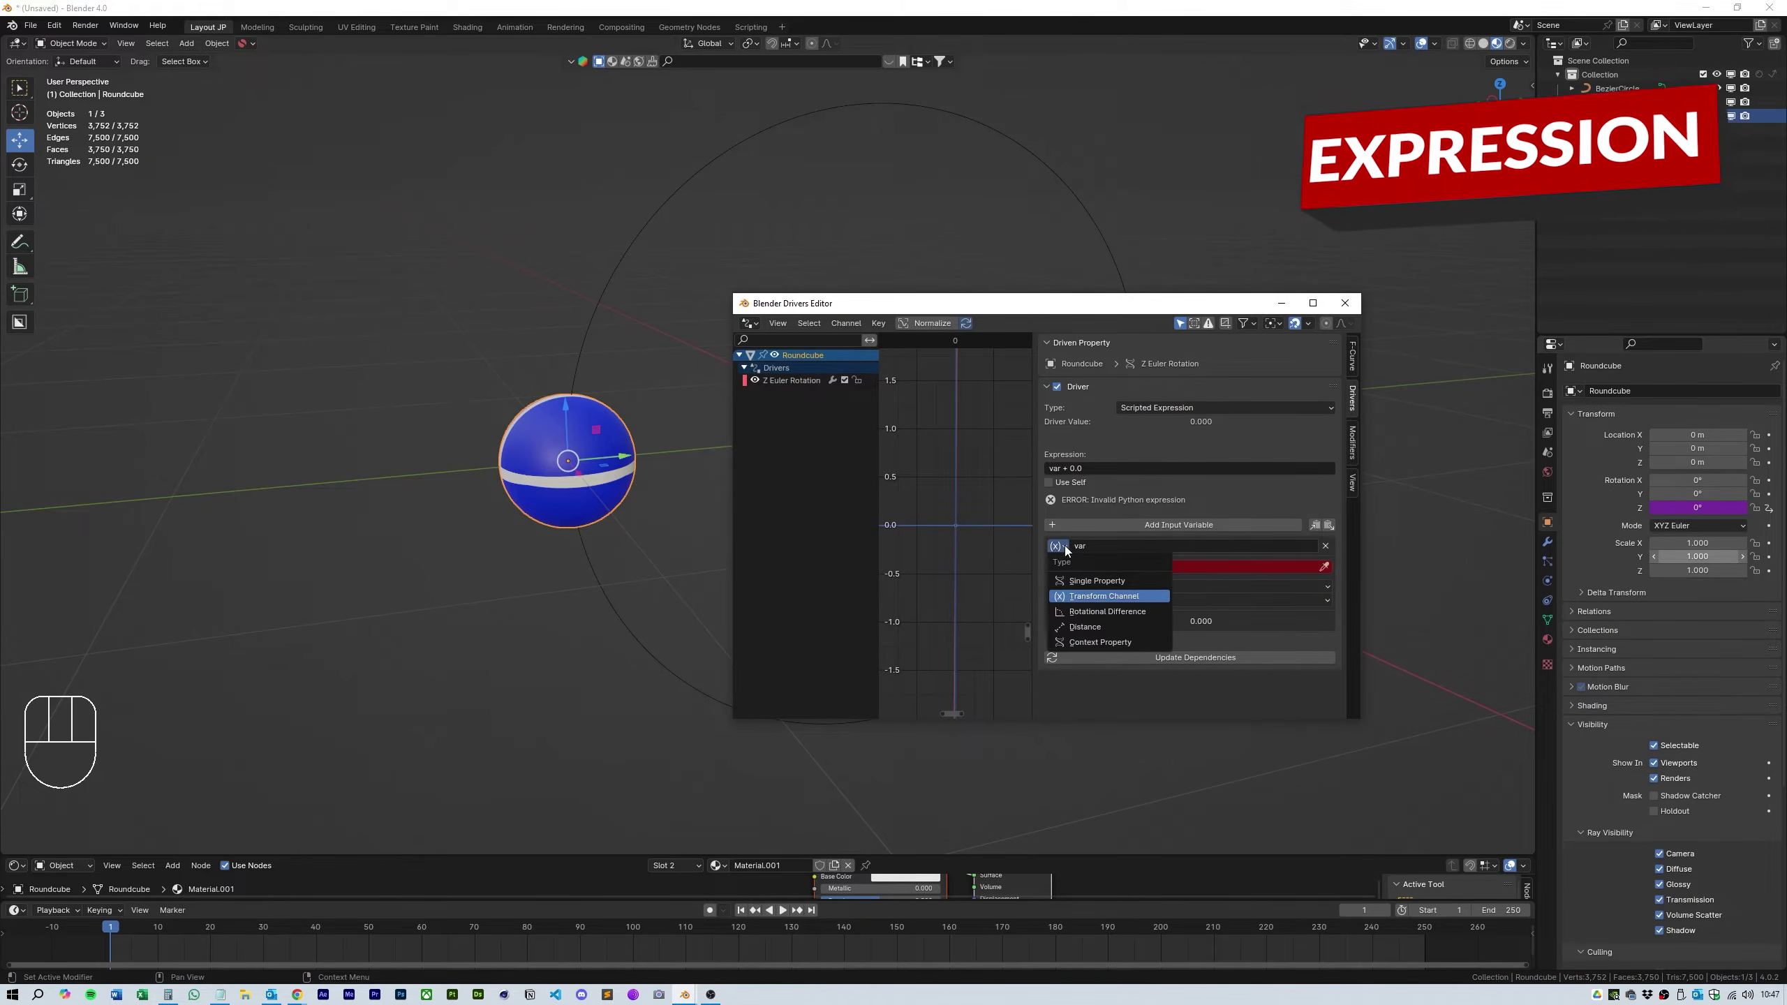
left_click(1078, 581)
left_click(1156, 567)
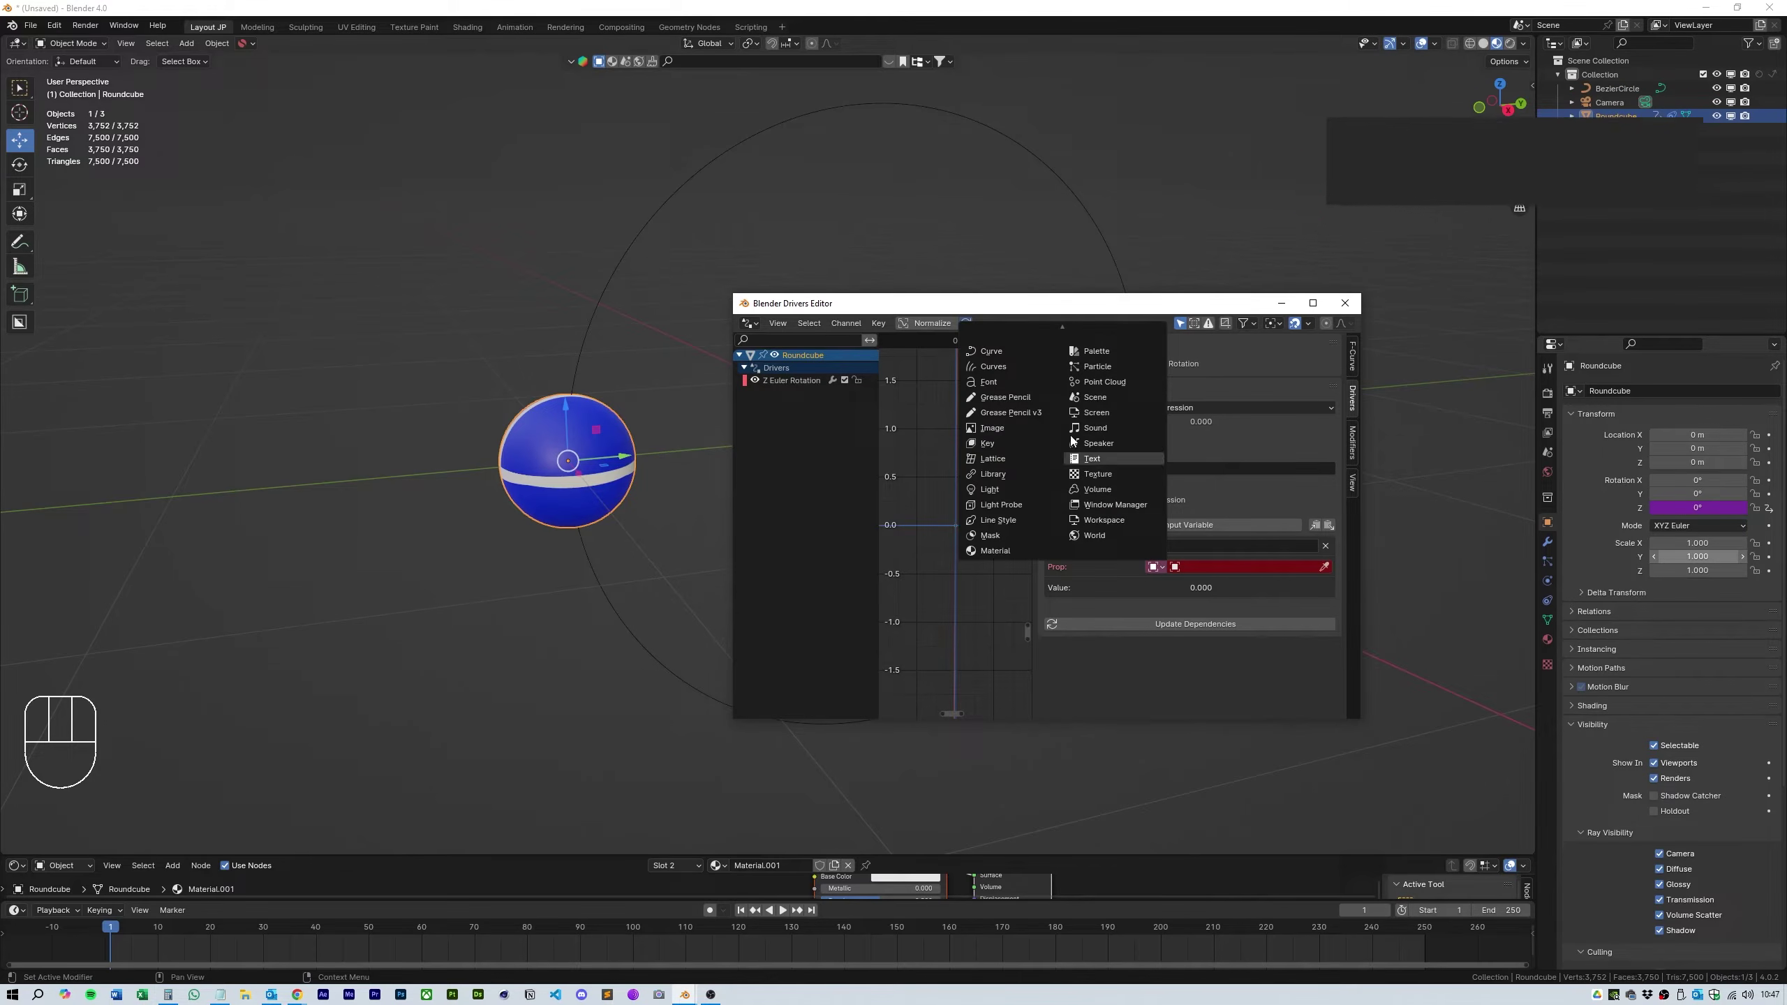
scroll(1013, 380, "up", 3)
left_click(997, 355)
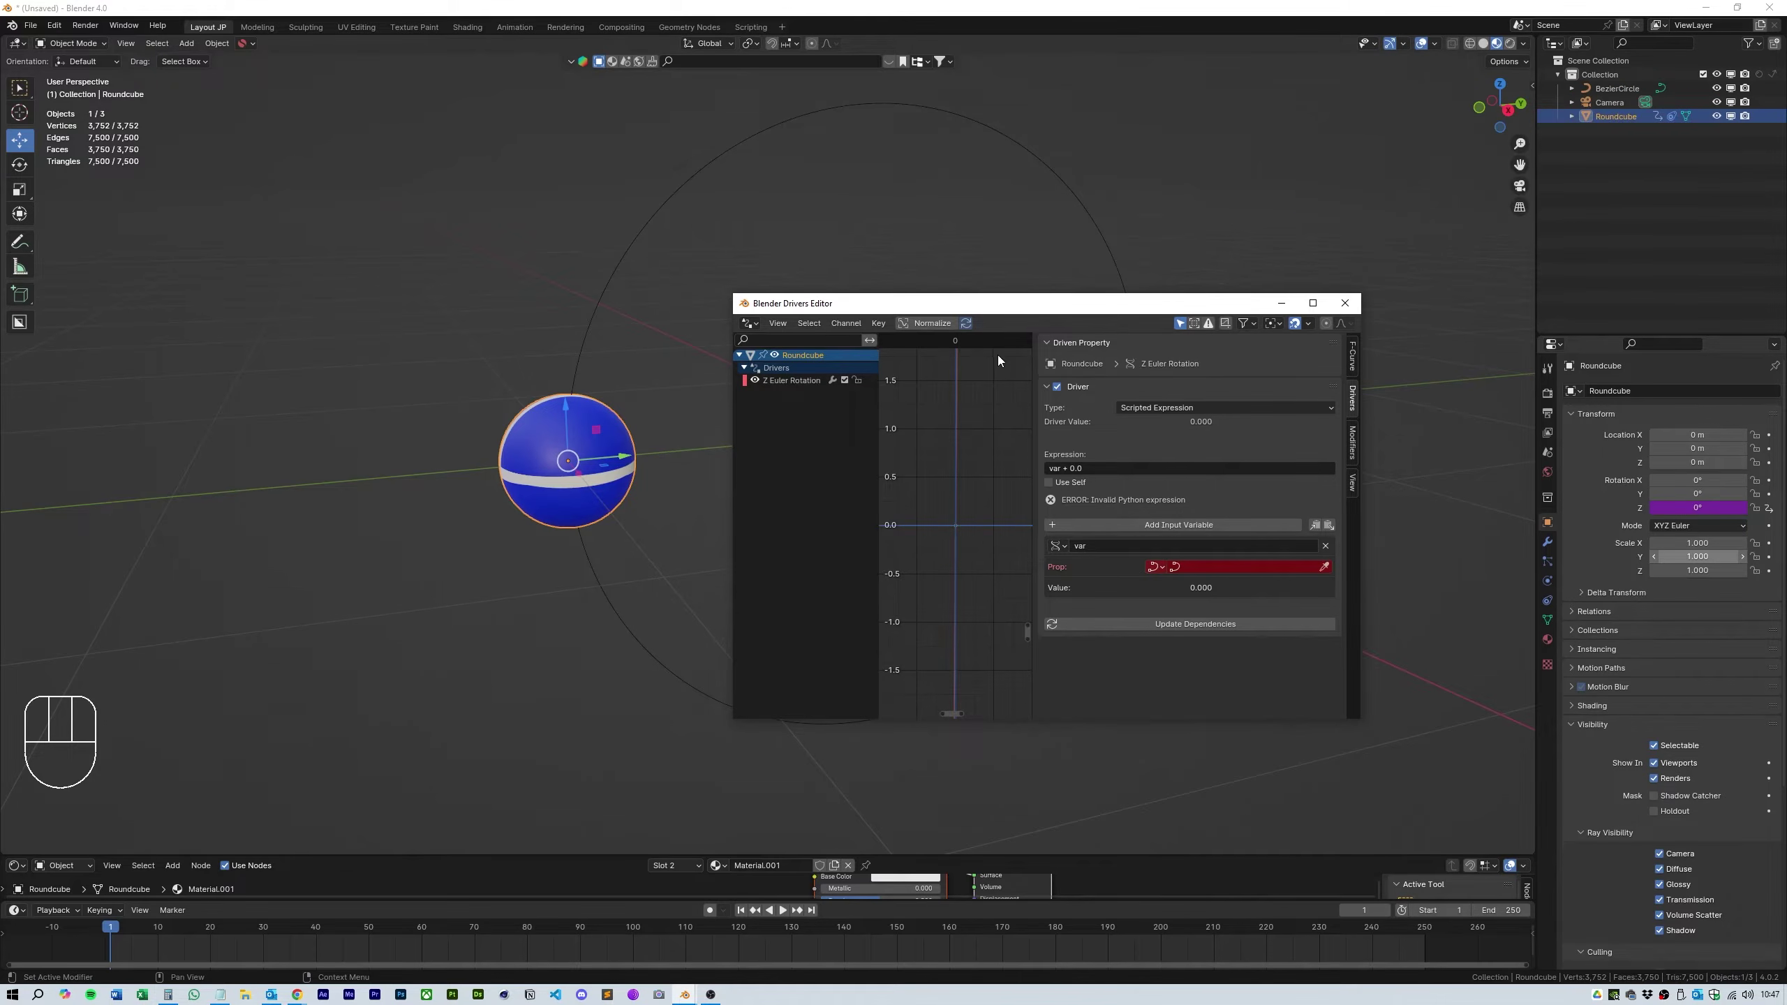
left_click(1074, 185)
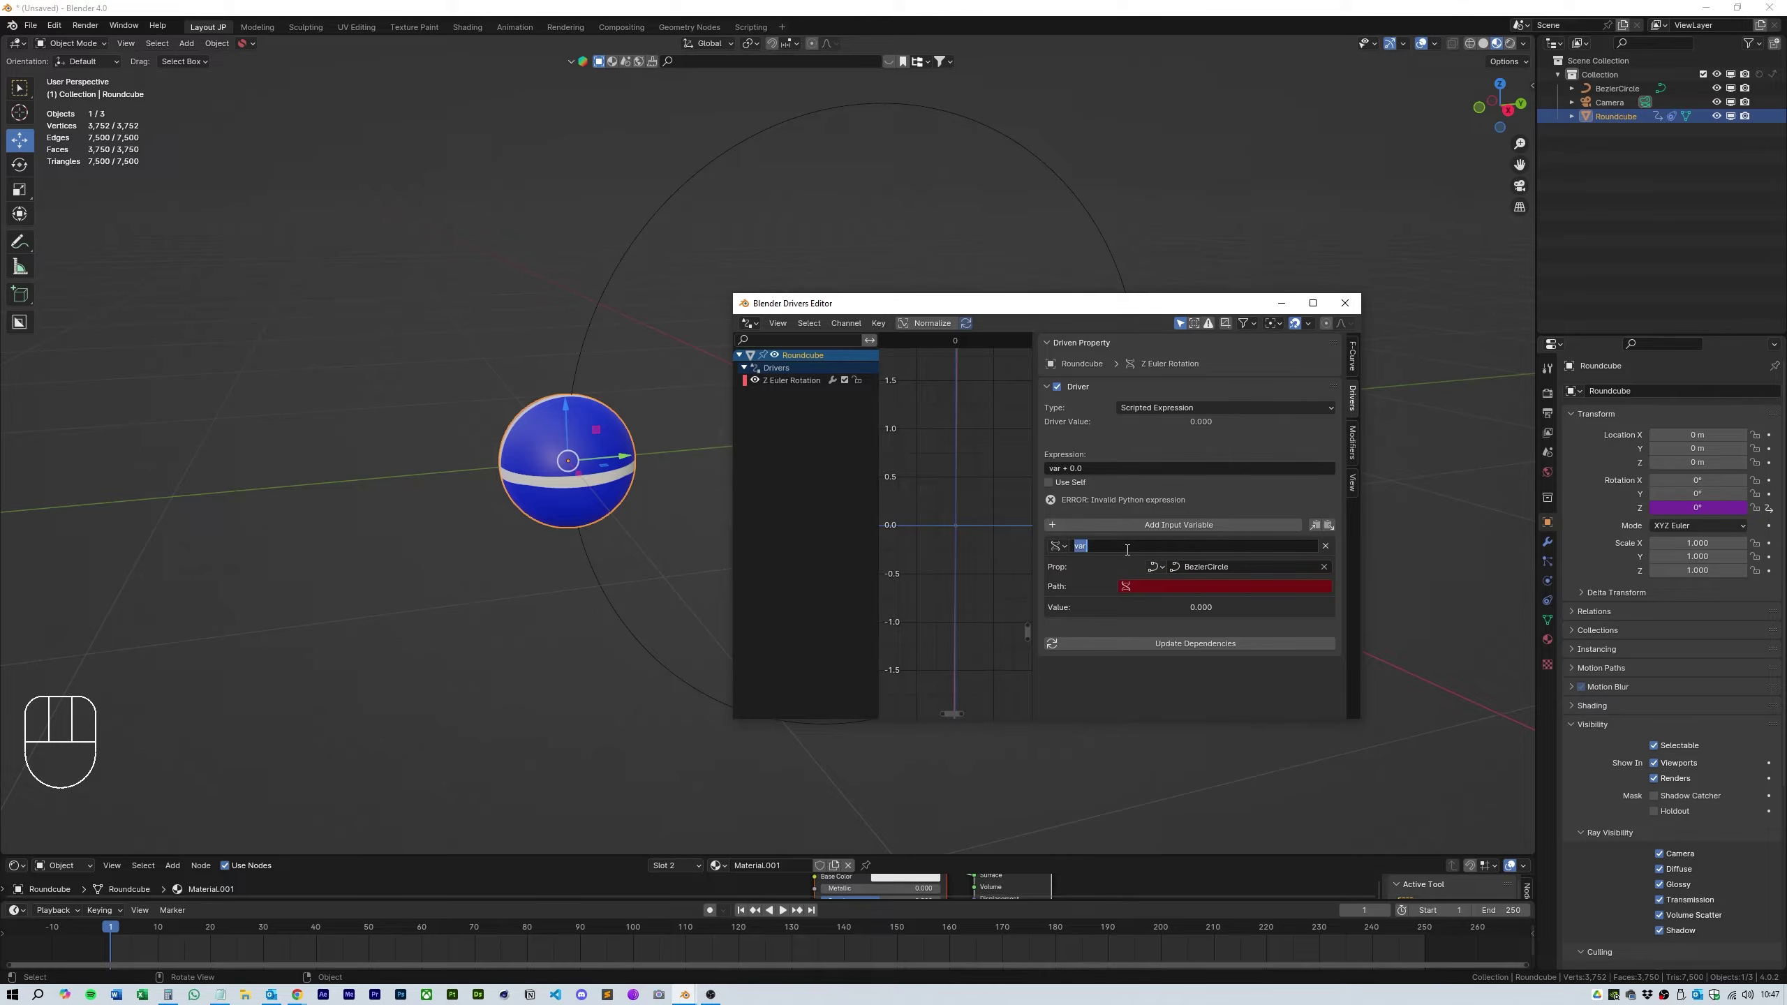
Step: Set the variable's path to eval_time and the driver expression to 2*CurveLength/SphereDiameter*(eval_time/100)
left_click(1152, 589)
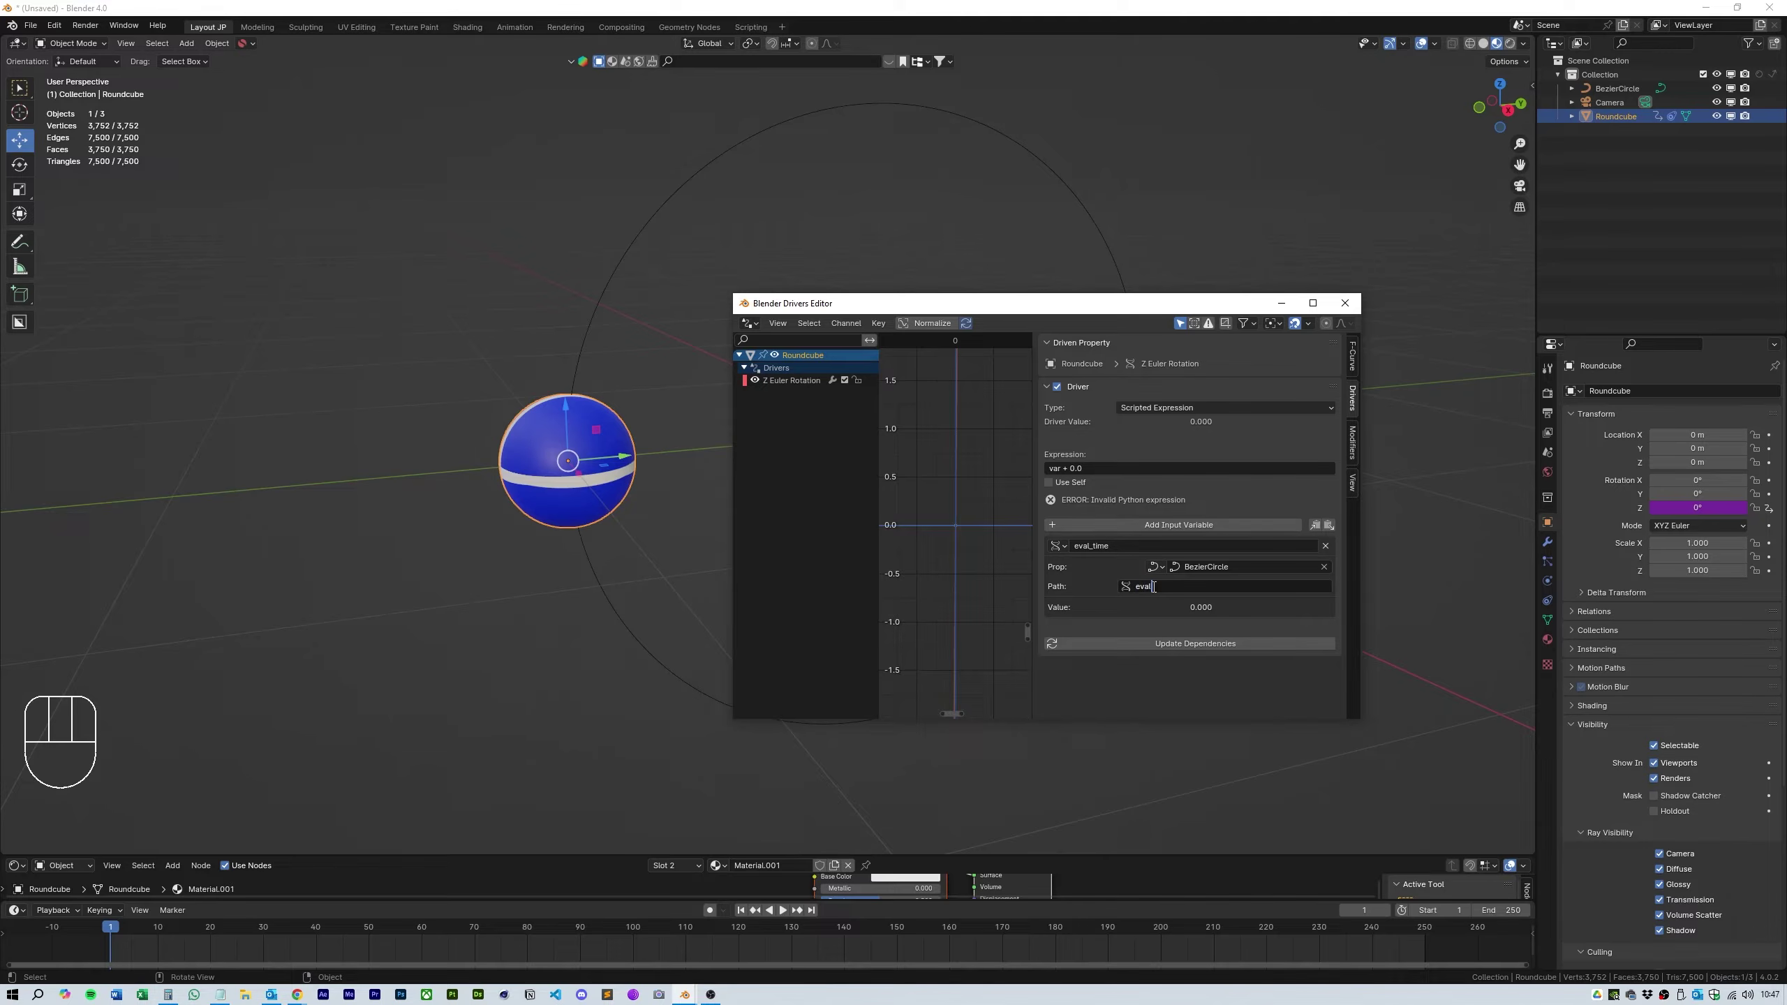
left_click(1106, 468)
left_click_drag(1100, 313, 1056, 368)
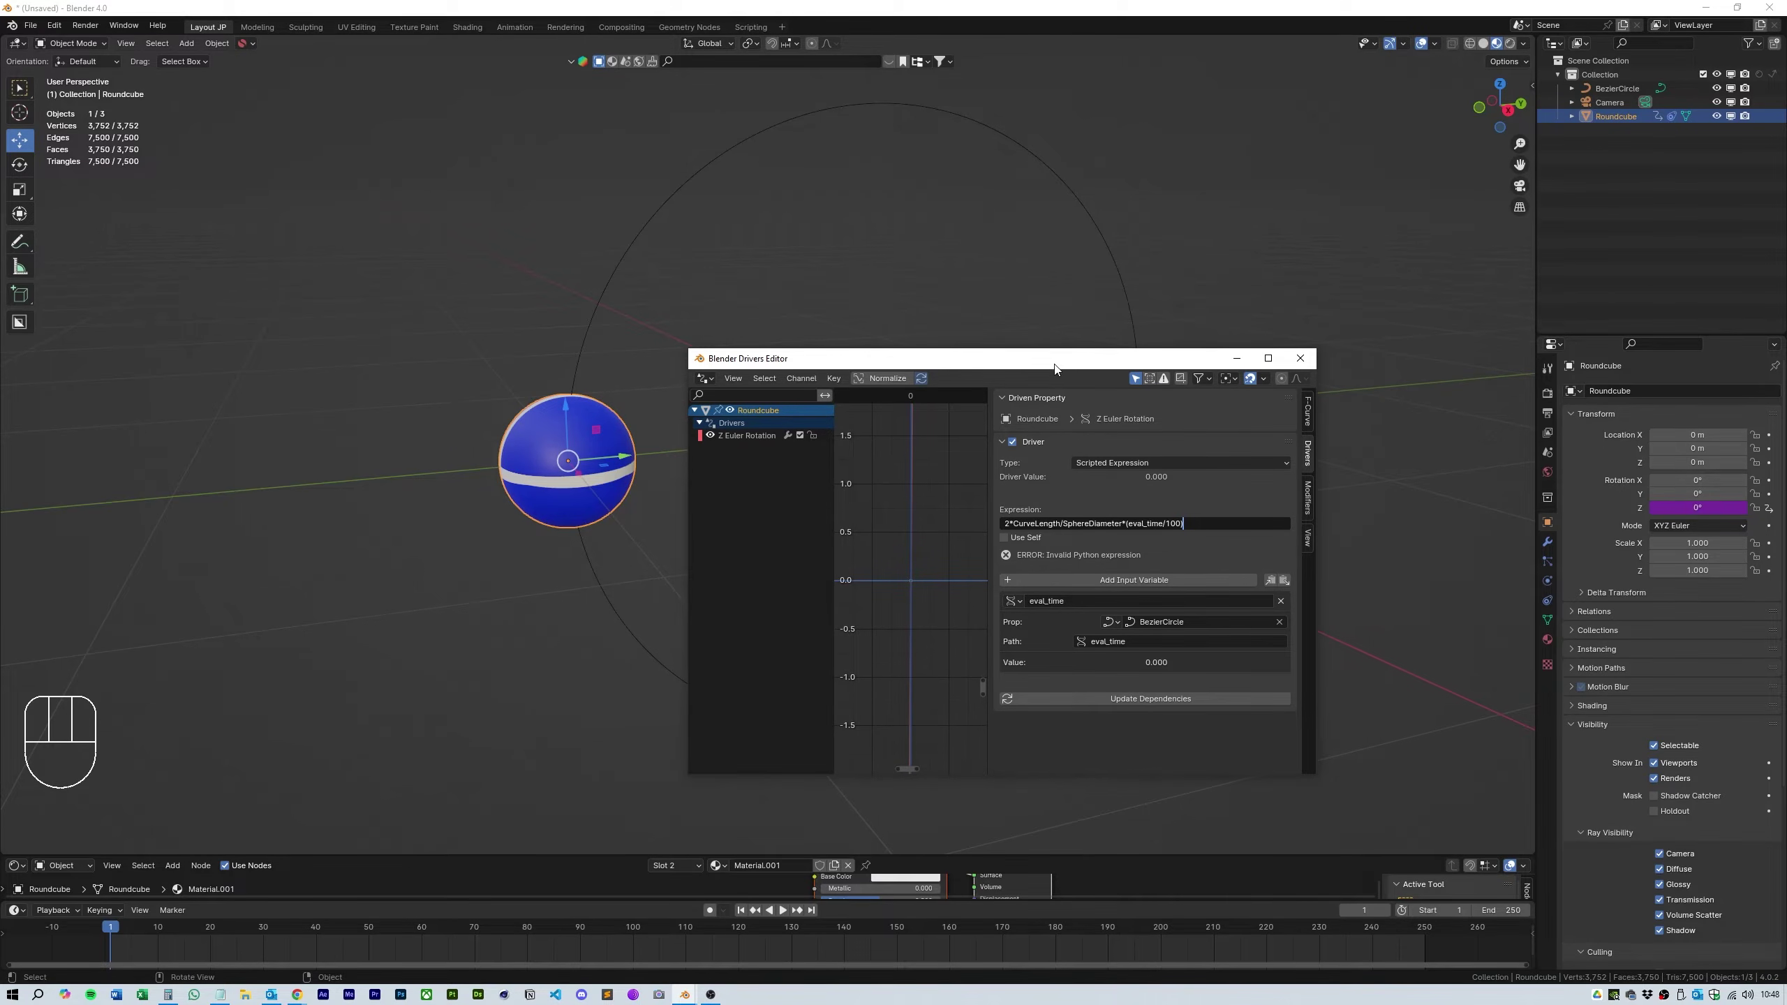
Step: Get the Bezier circle's spline length and replace CurveLength in the driver expression with 6.28126
left_click(1107, 249)
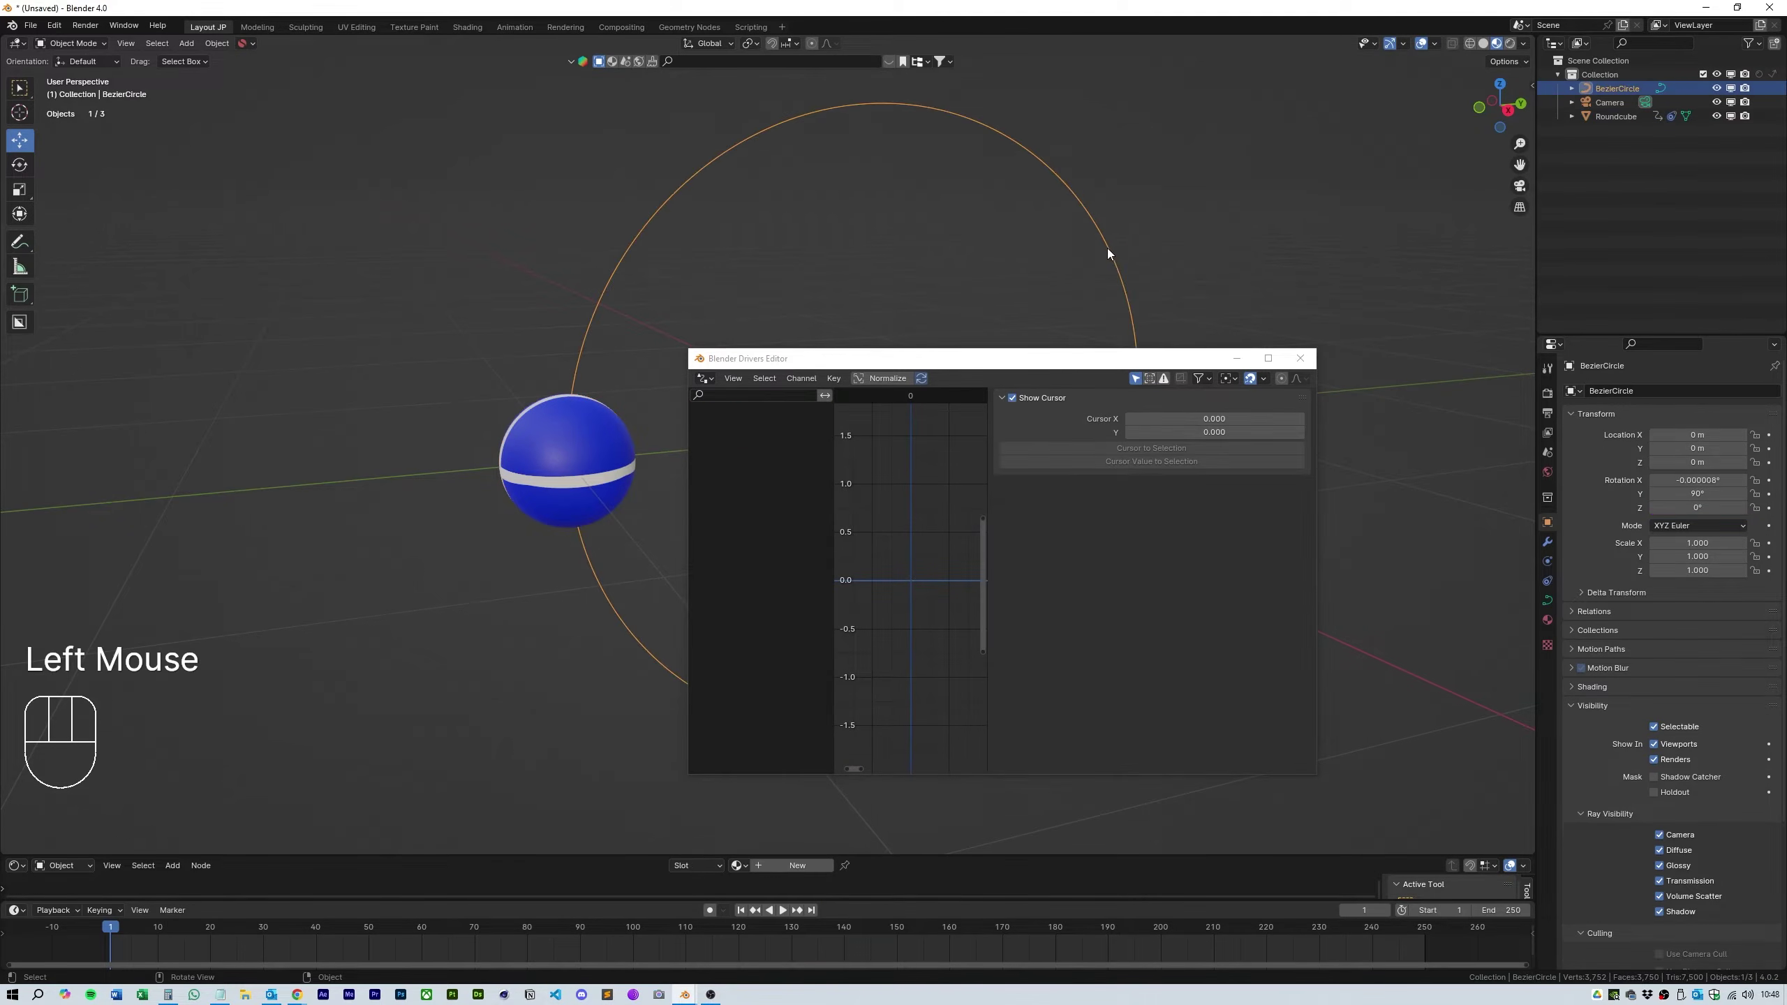
double_click(1533, 86)
left_click(1332, 190)
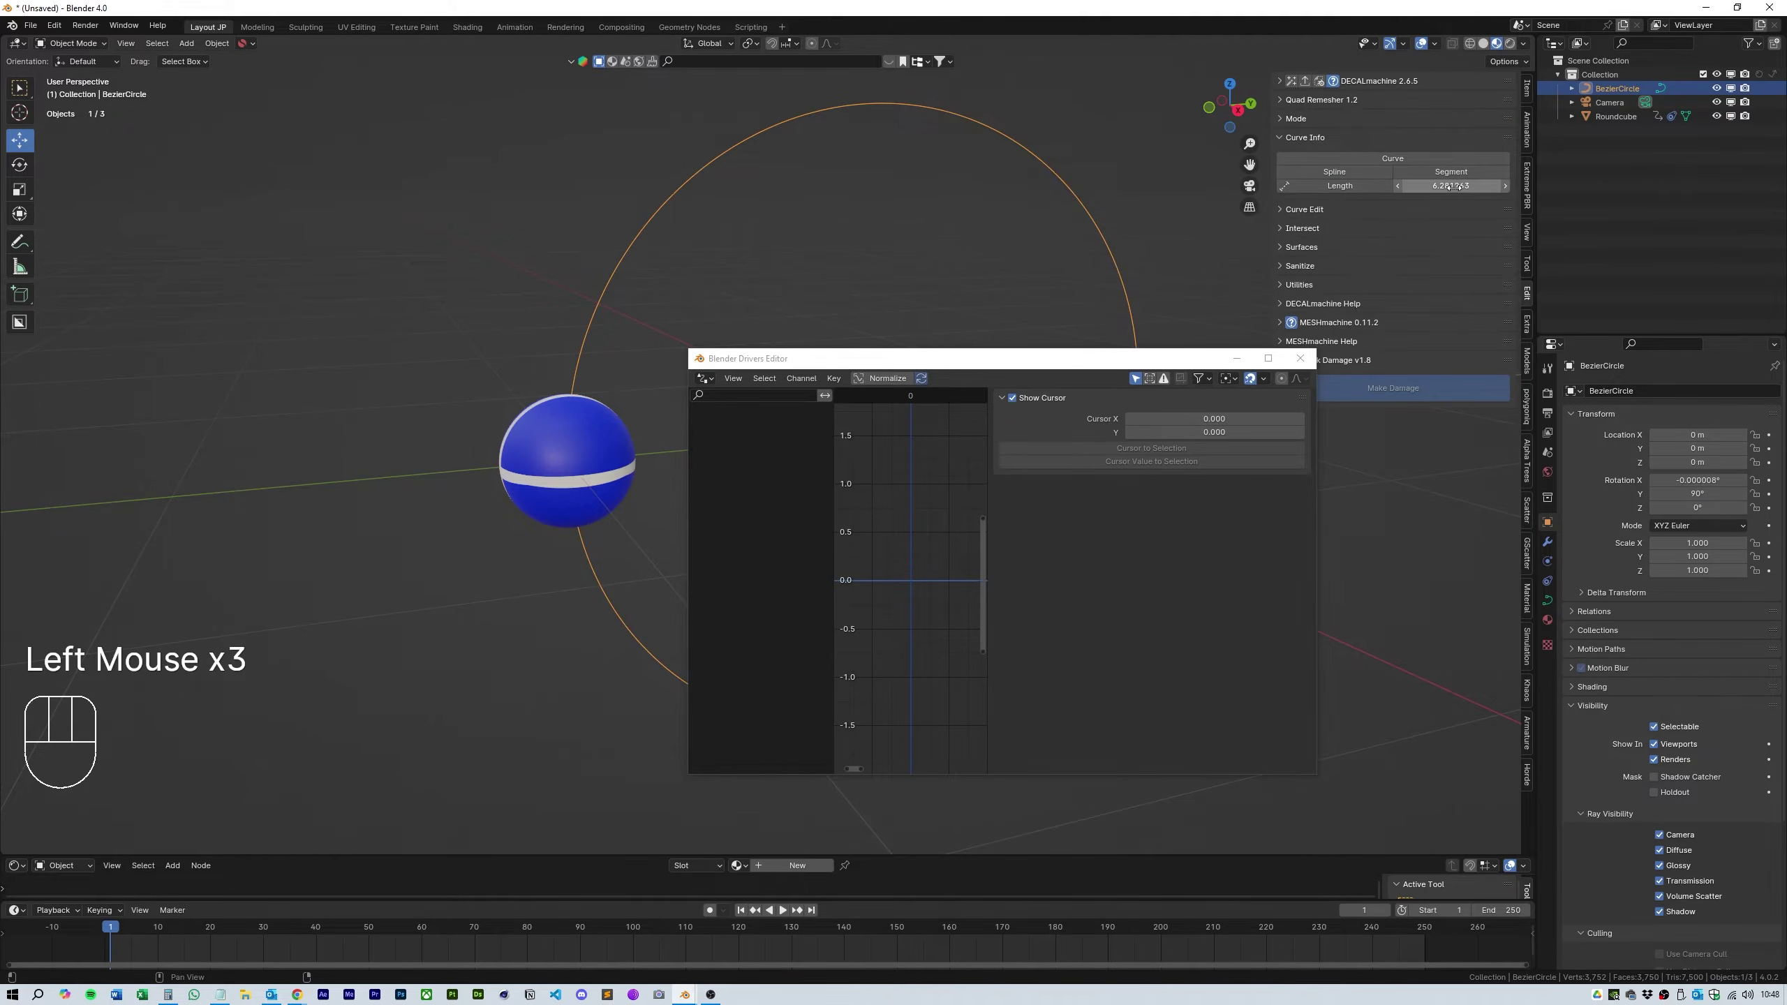
left_click(1349, 187)
left_click(1458, 185)
left_click(1460, 185)
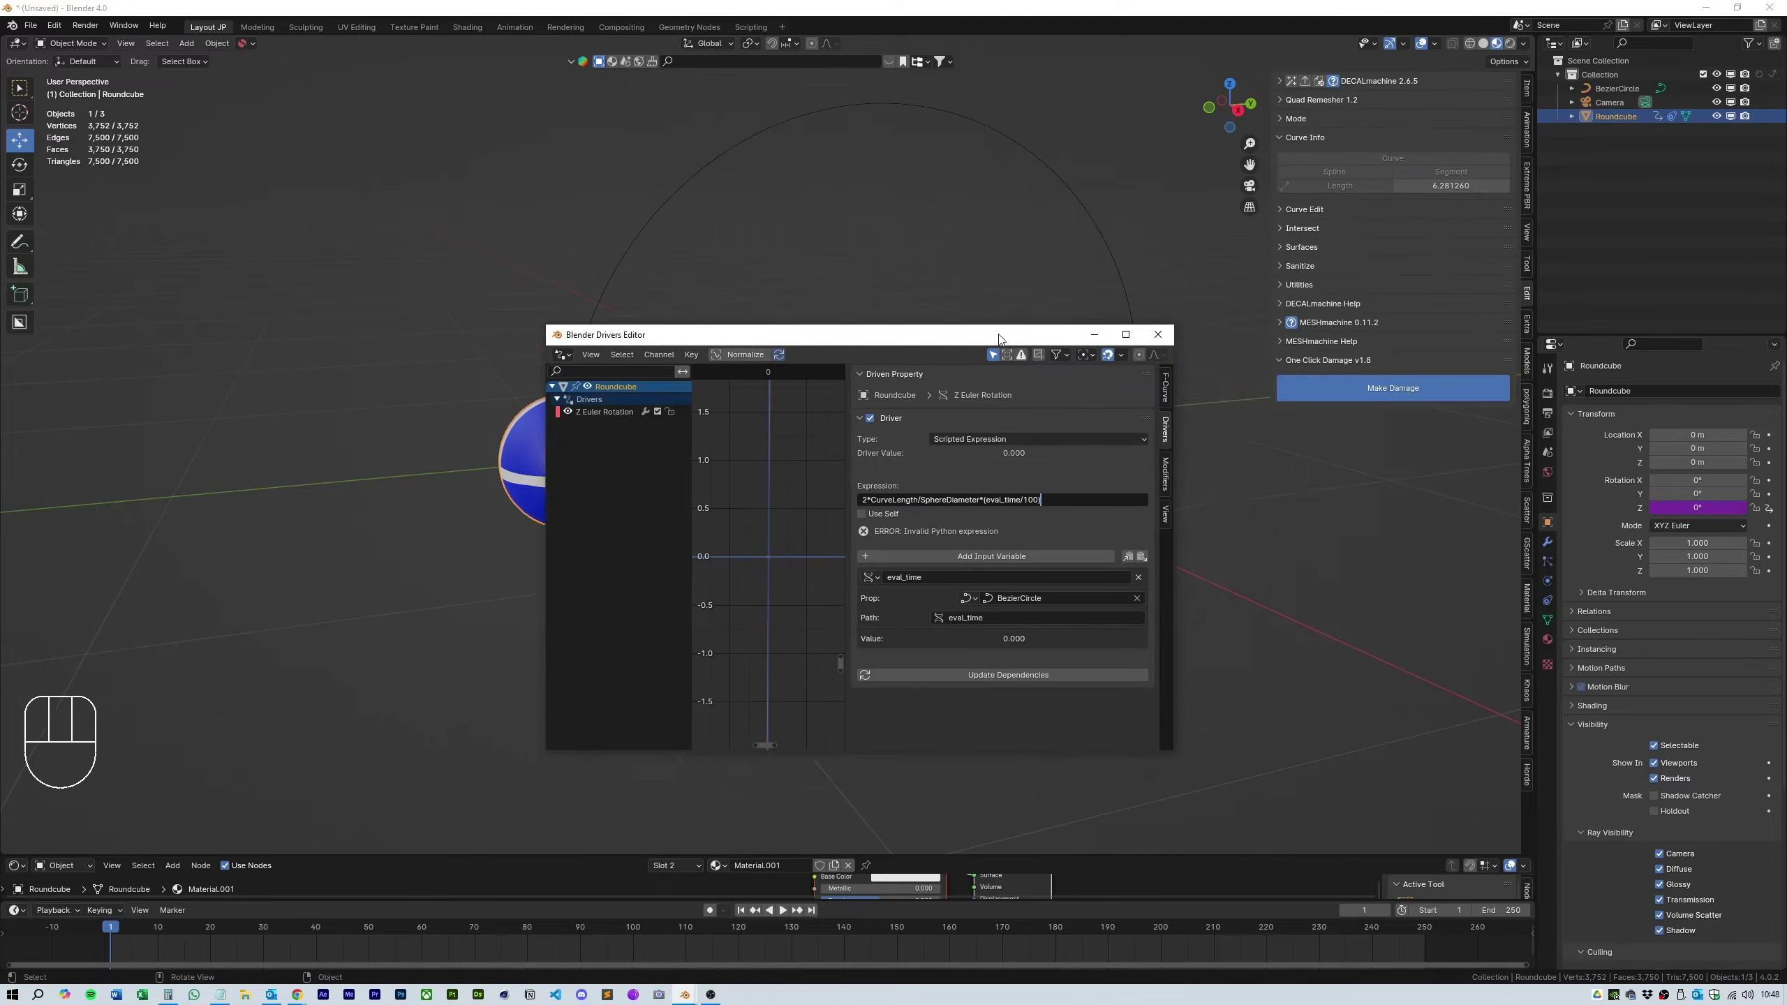
left_click(1449, 186)
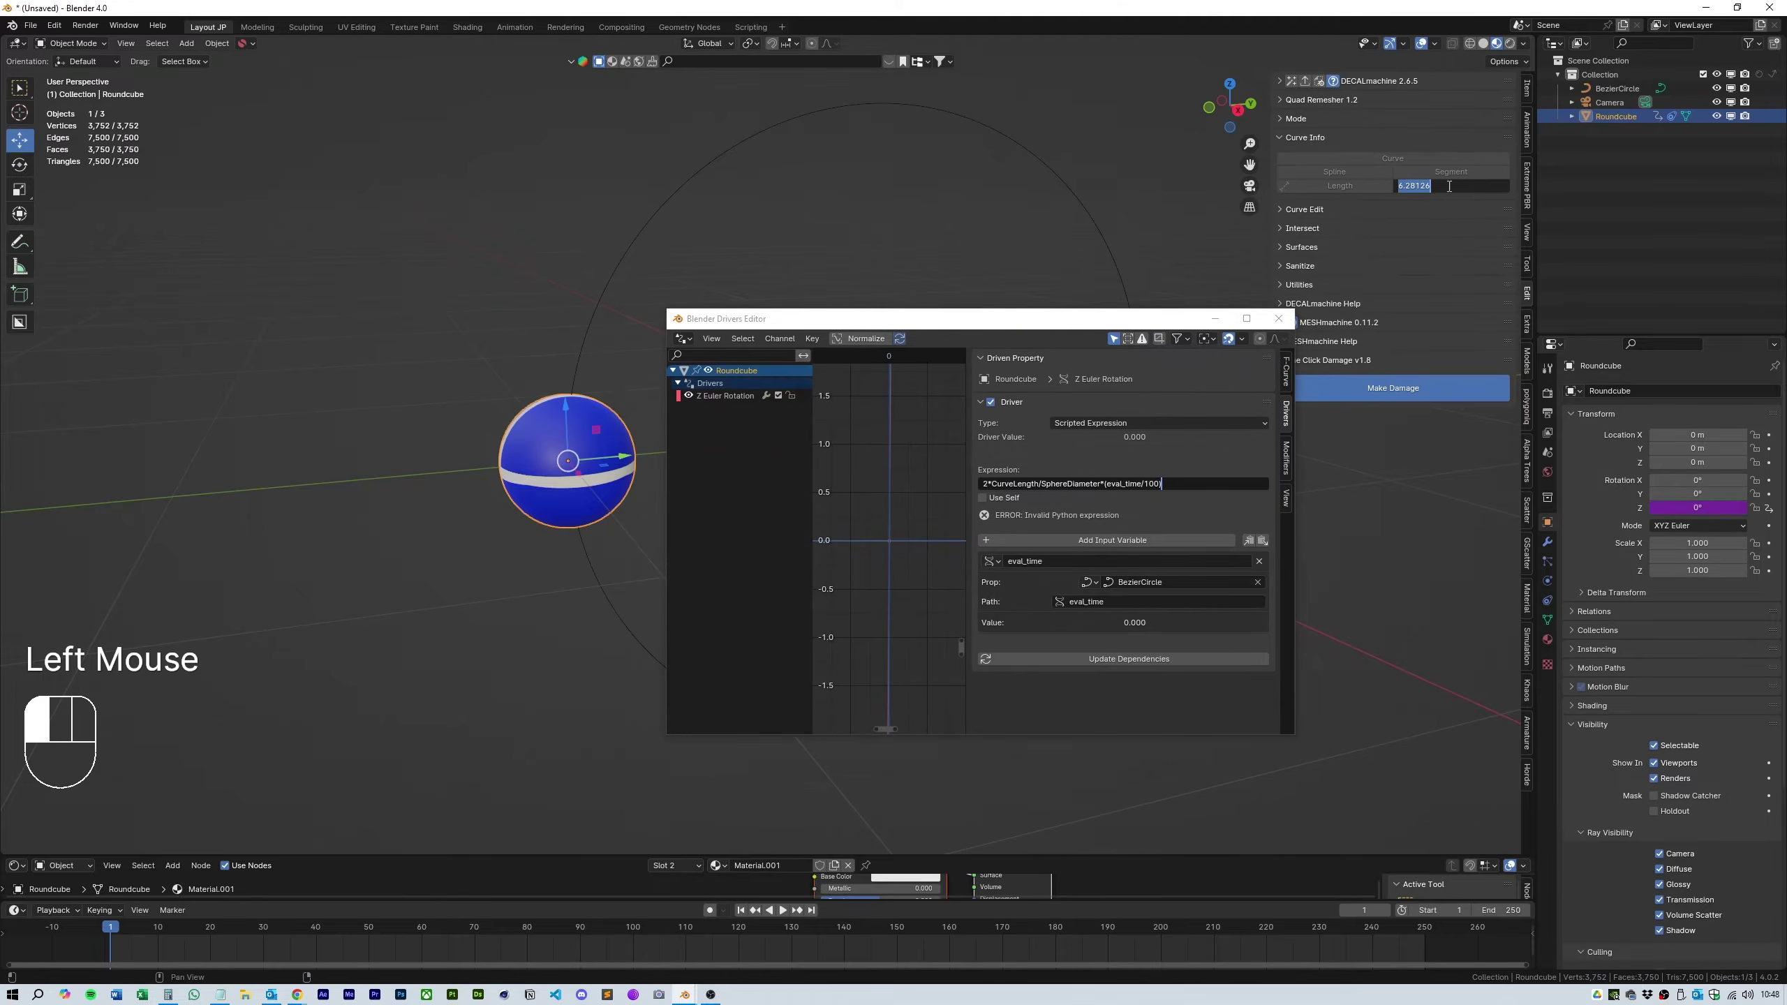
left_click(1039, 484)
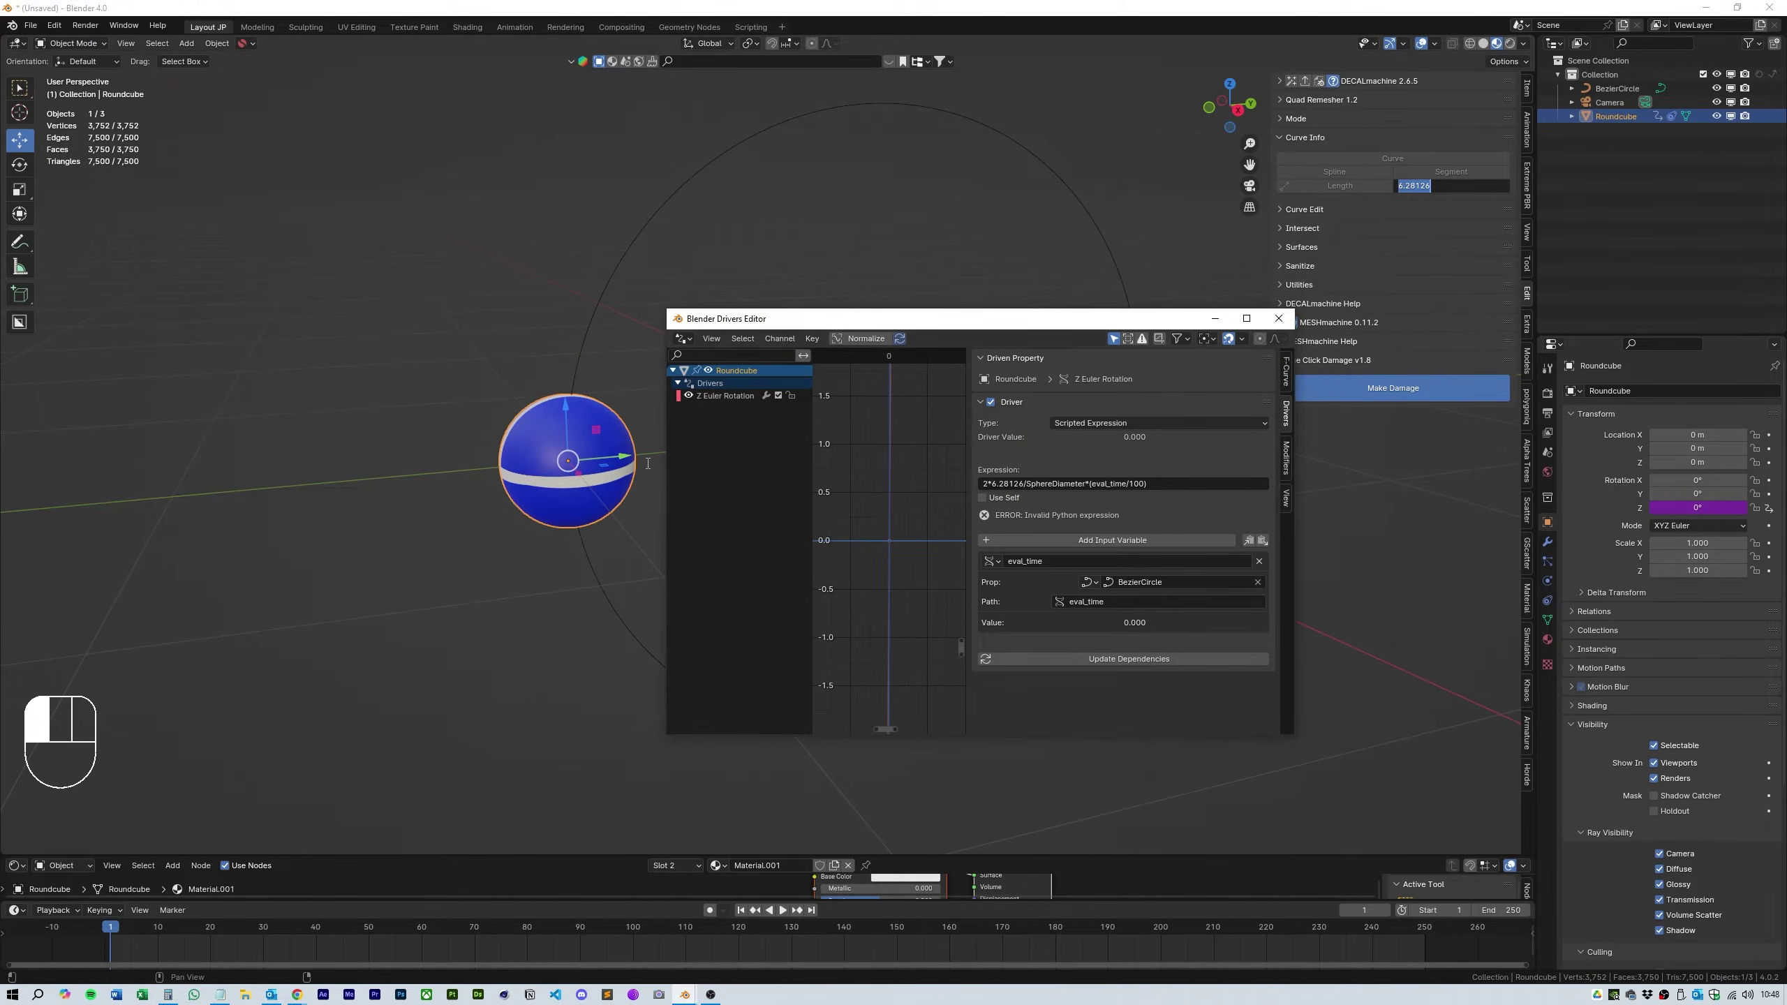
Step: Copy the sphere's X dimension and replace SphereDiameter in the driver expression with 0.381163
left_click(1526, 88)
left_click(1316, 302)
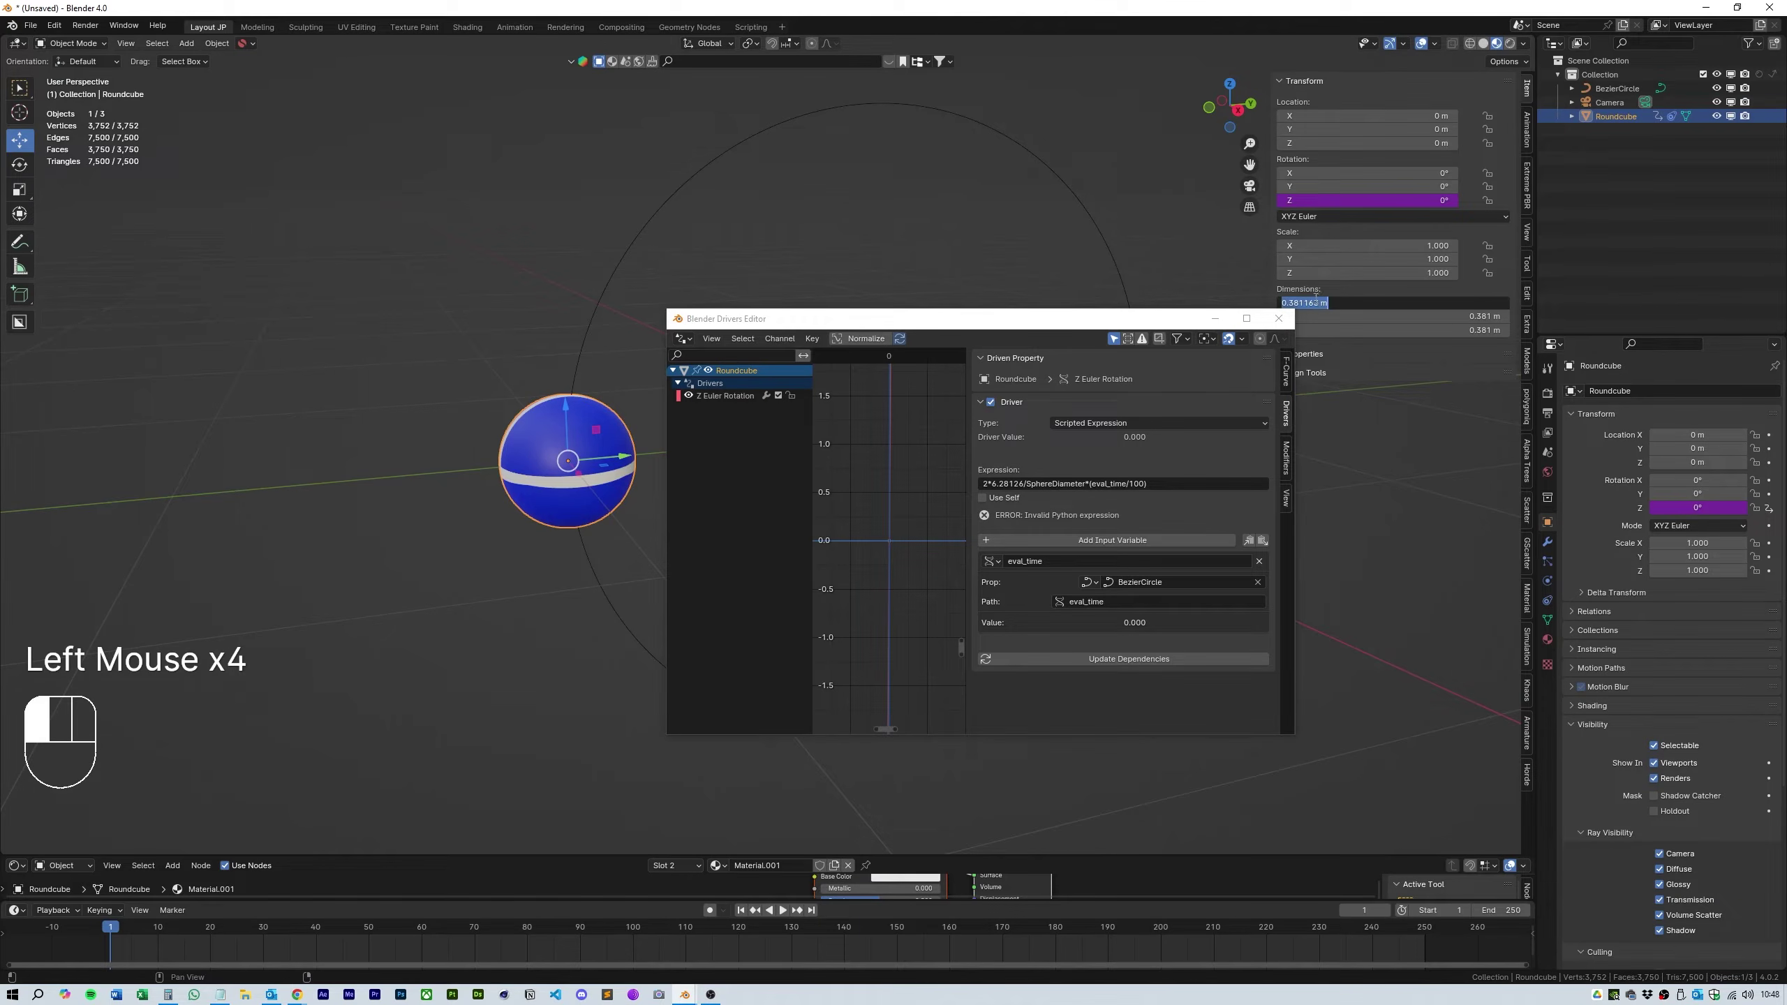
left_click(1087, 483)
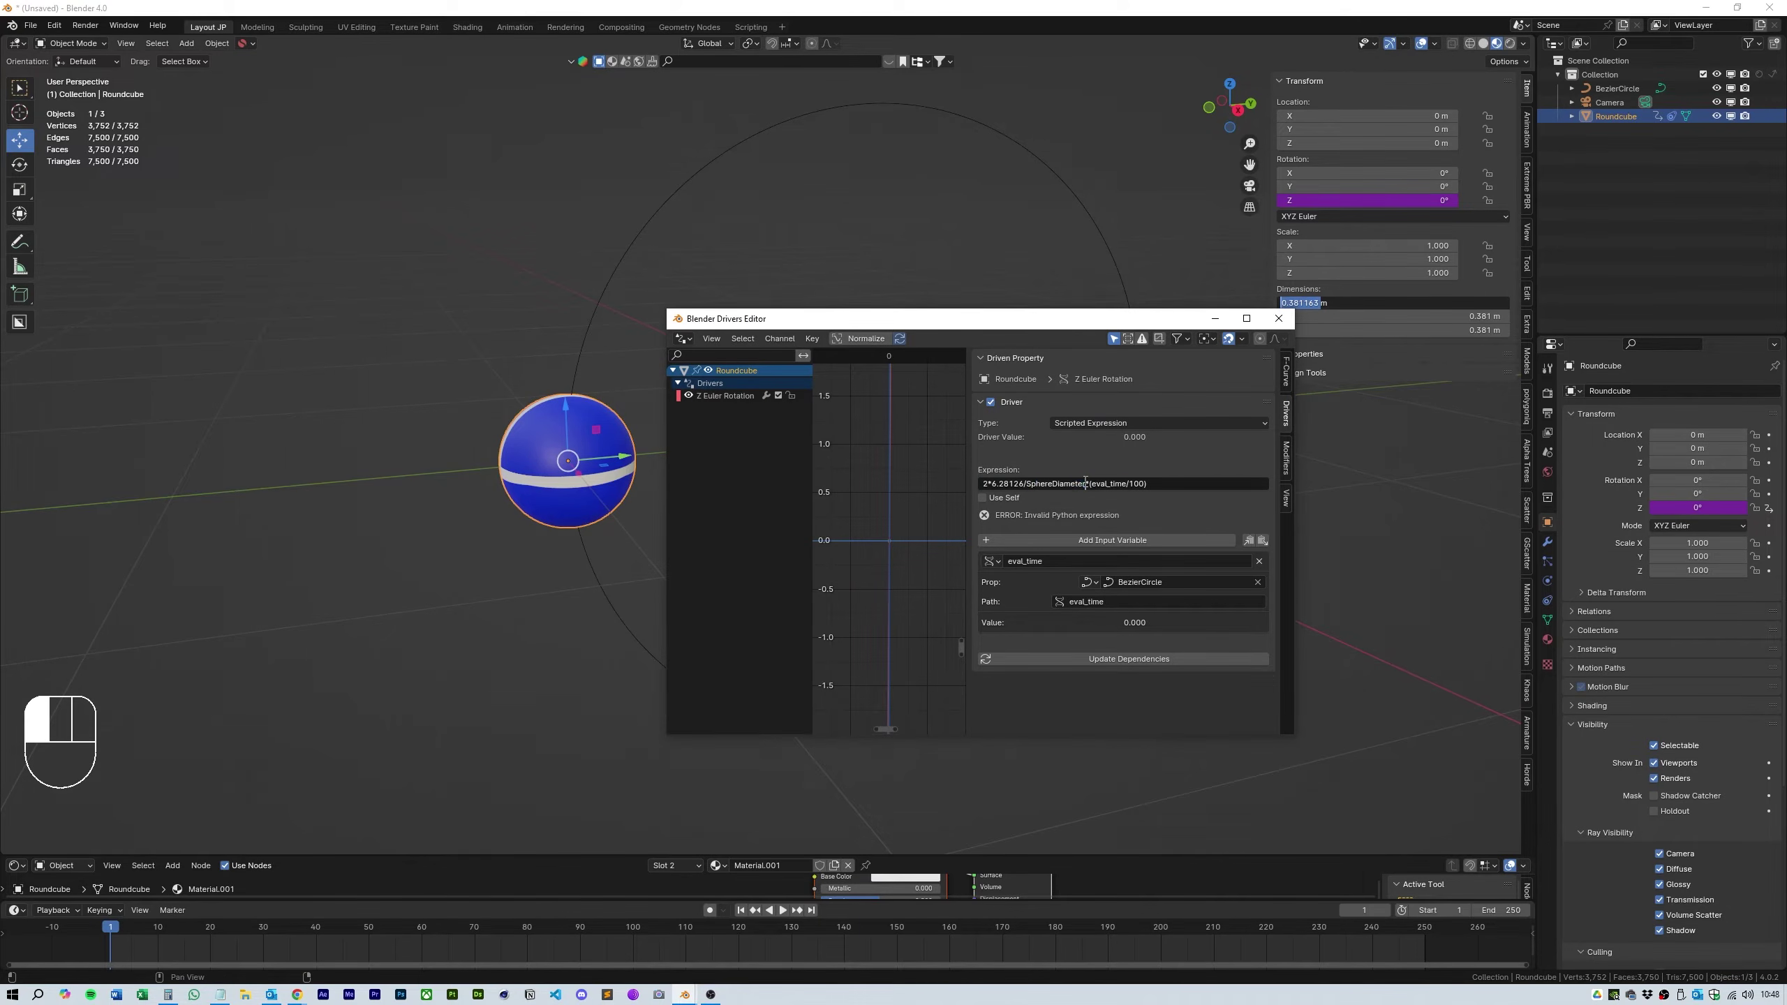
key("Return")
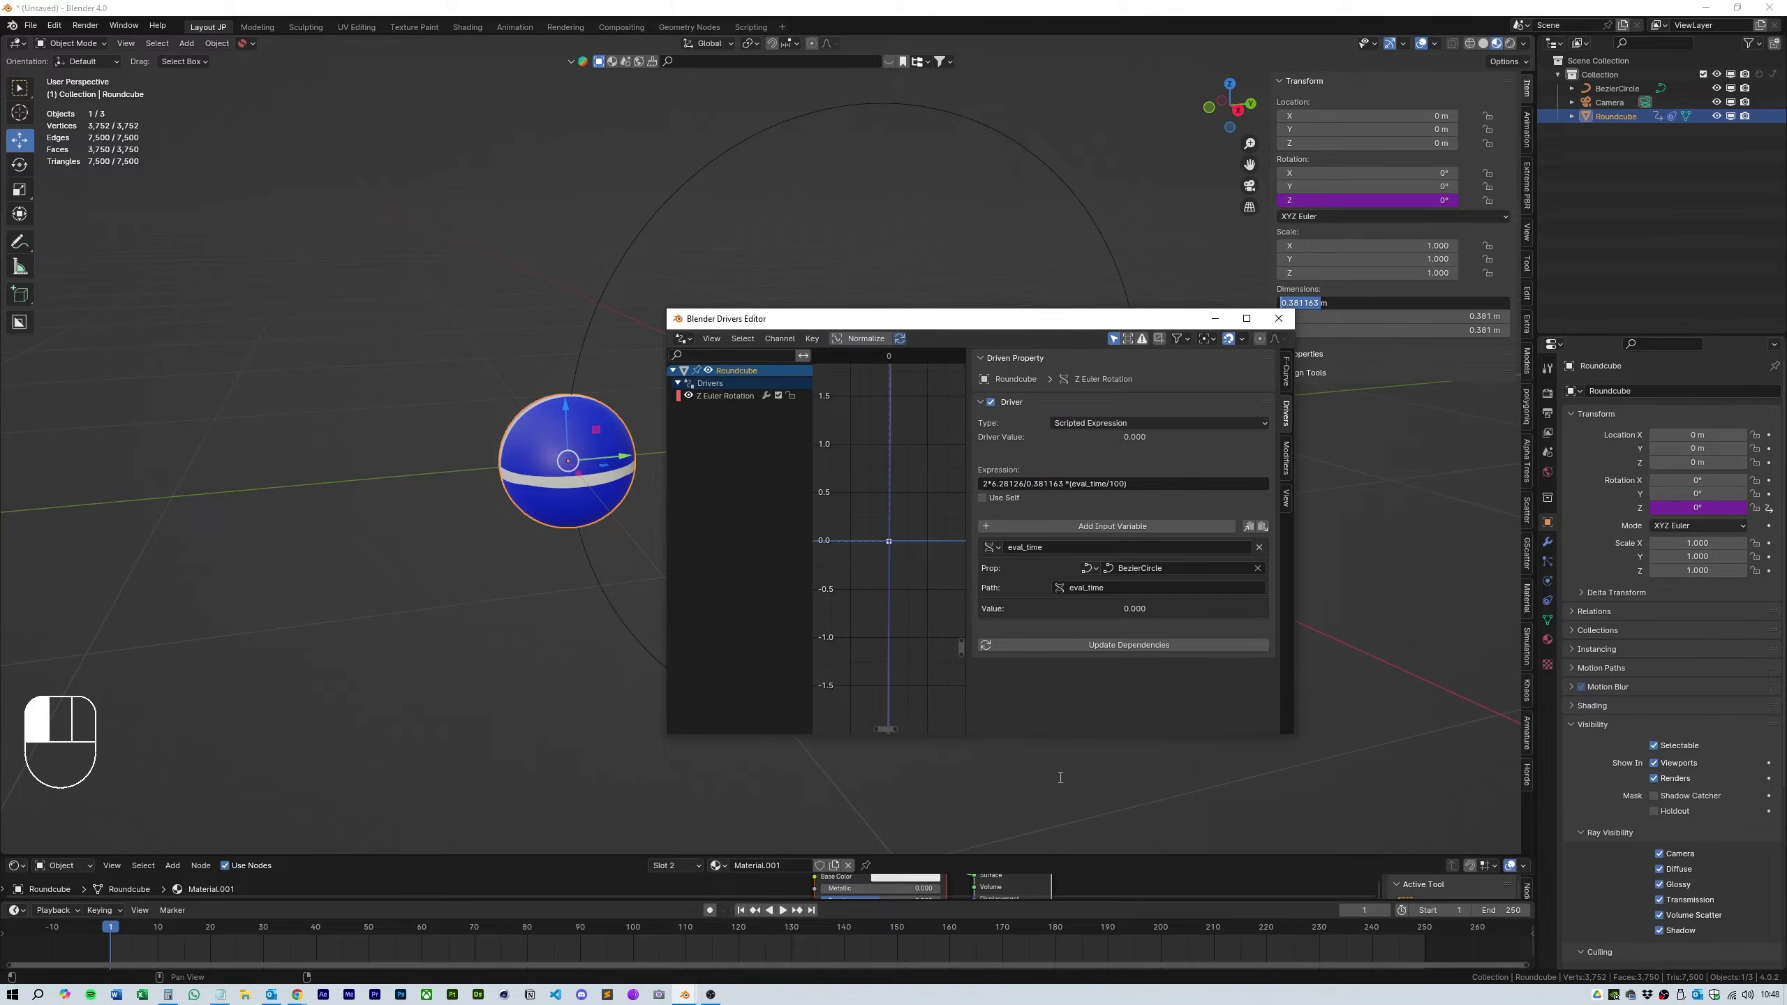
Step: Clear the Drivers Editor off the sphere and set the Bezier circle's Evaluation Time to 95.1 to test the rolling motion
left_click_drag(1011, 325, 519, 363)
left_click_drag(800, 510, 684, 510)
left_click_drag(323, 472, 227, 489)
left_click_drag(684, 543, 563, 543)
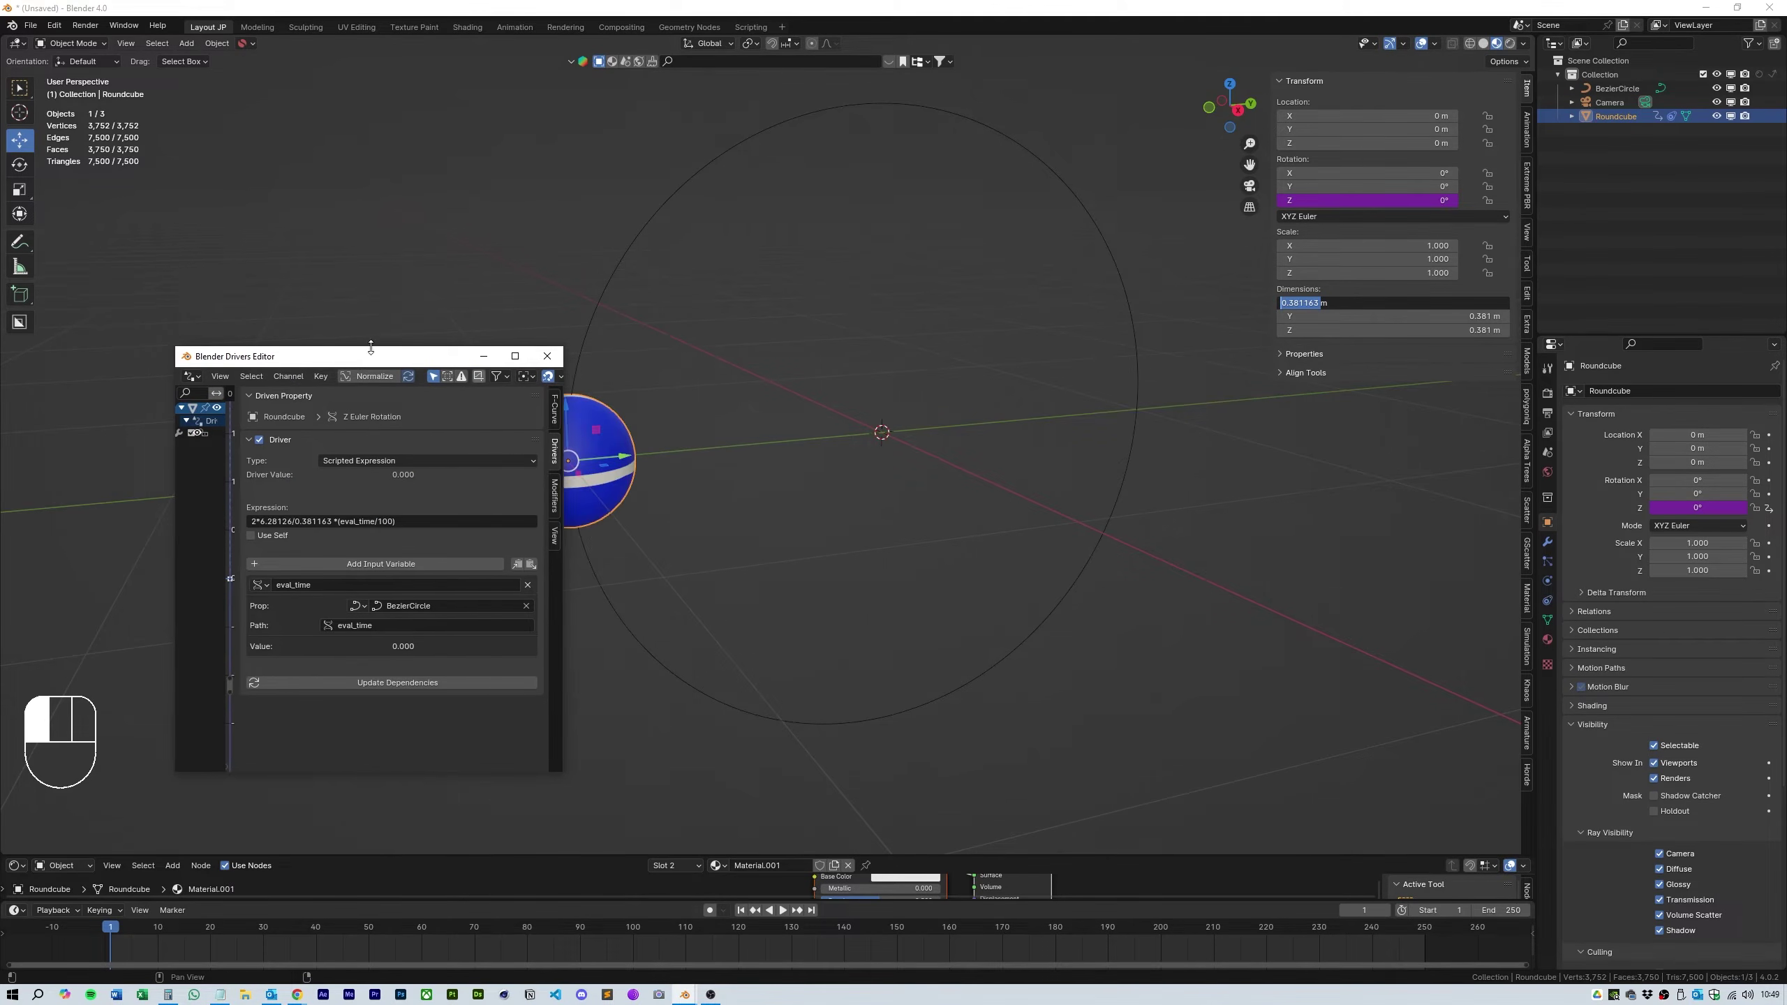
left_click_drag(394, 355, 293, 315)
left_click(1137, 346)
left_click(1547, 599)
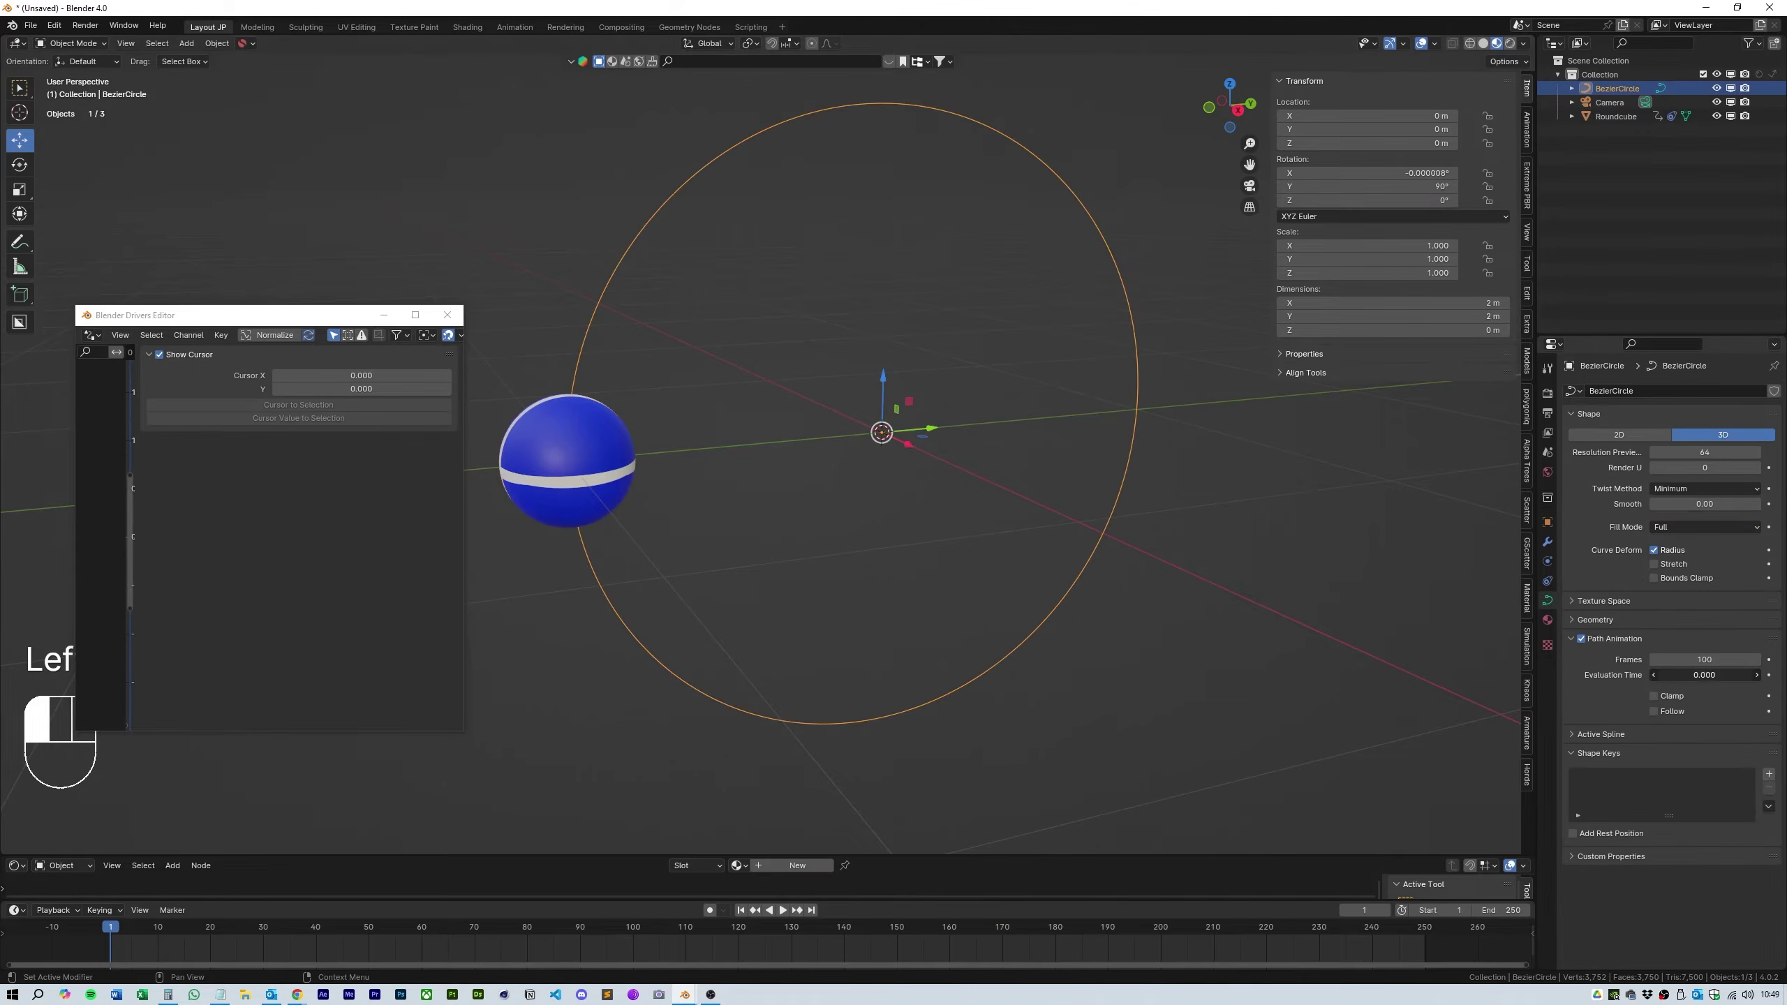
left_click_drag(1704, 675, 1774, 674)
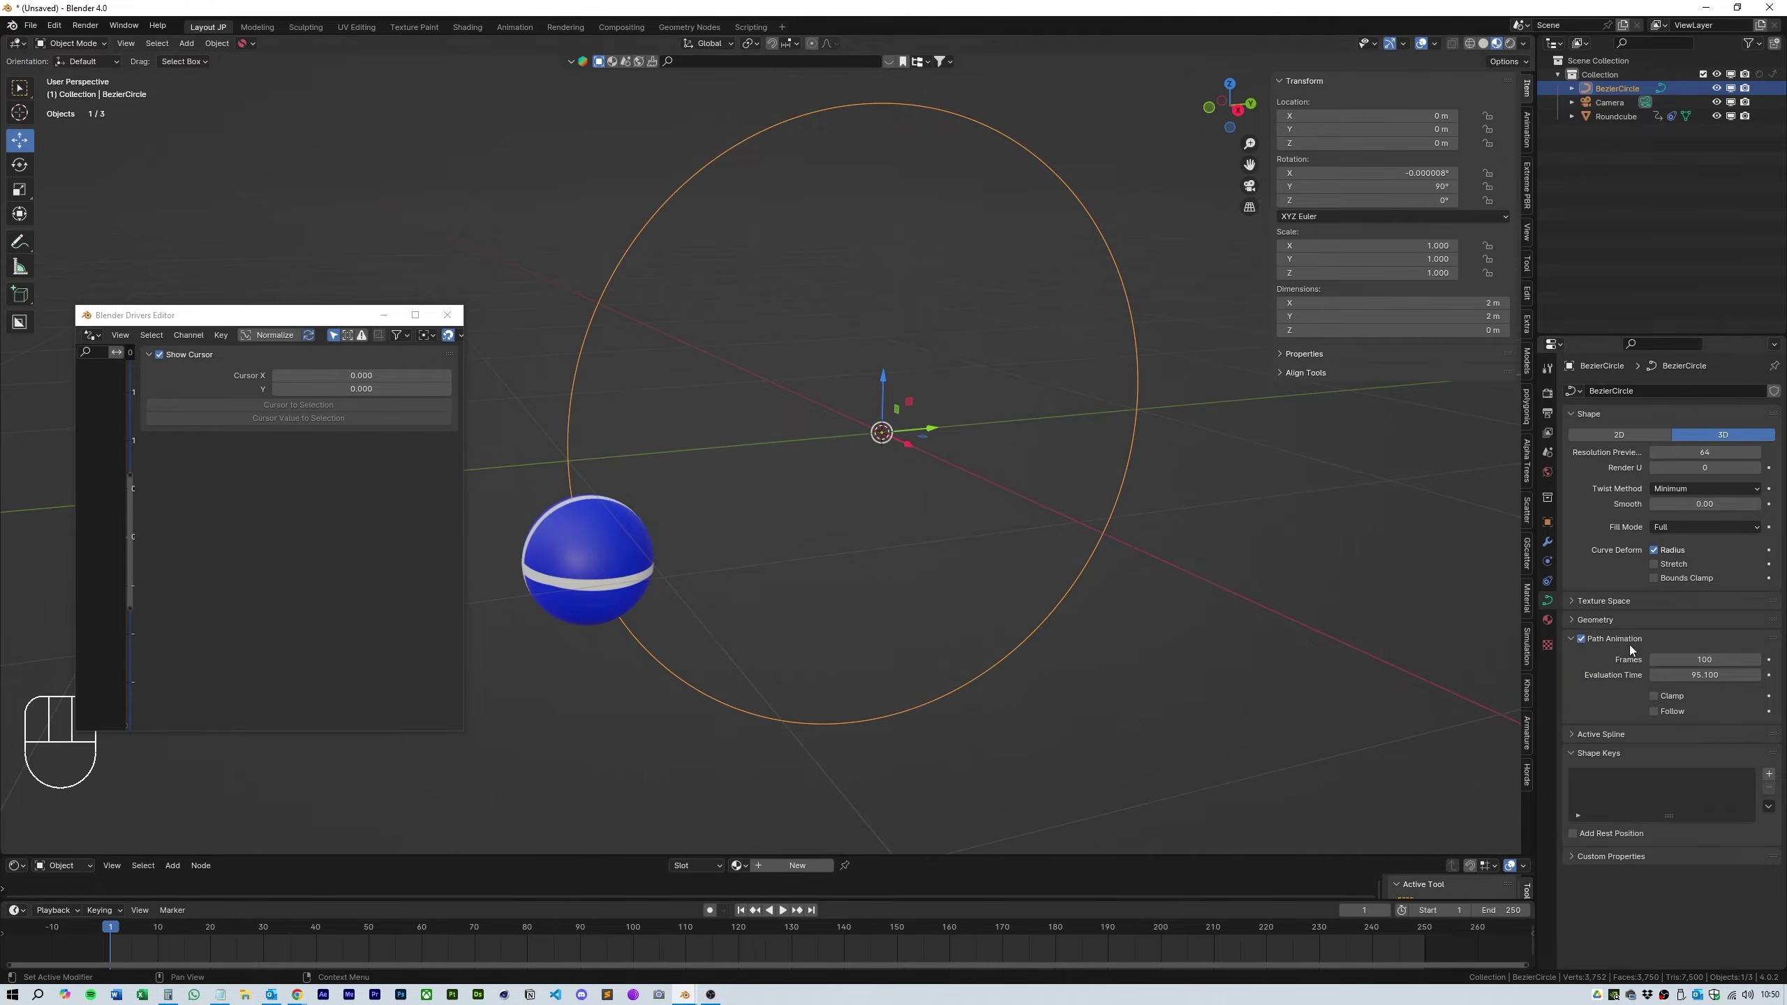
Step: Copy the sphere's X dimension into the web circumference calculator's diameter as 0.381163 and copy the resulting circumference
left_click(560, 436)
double_click(1384, 303)
key("ctrl+c")
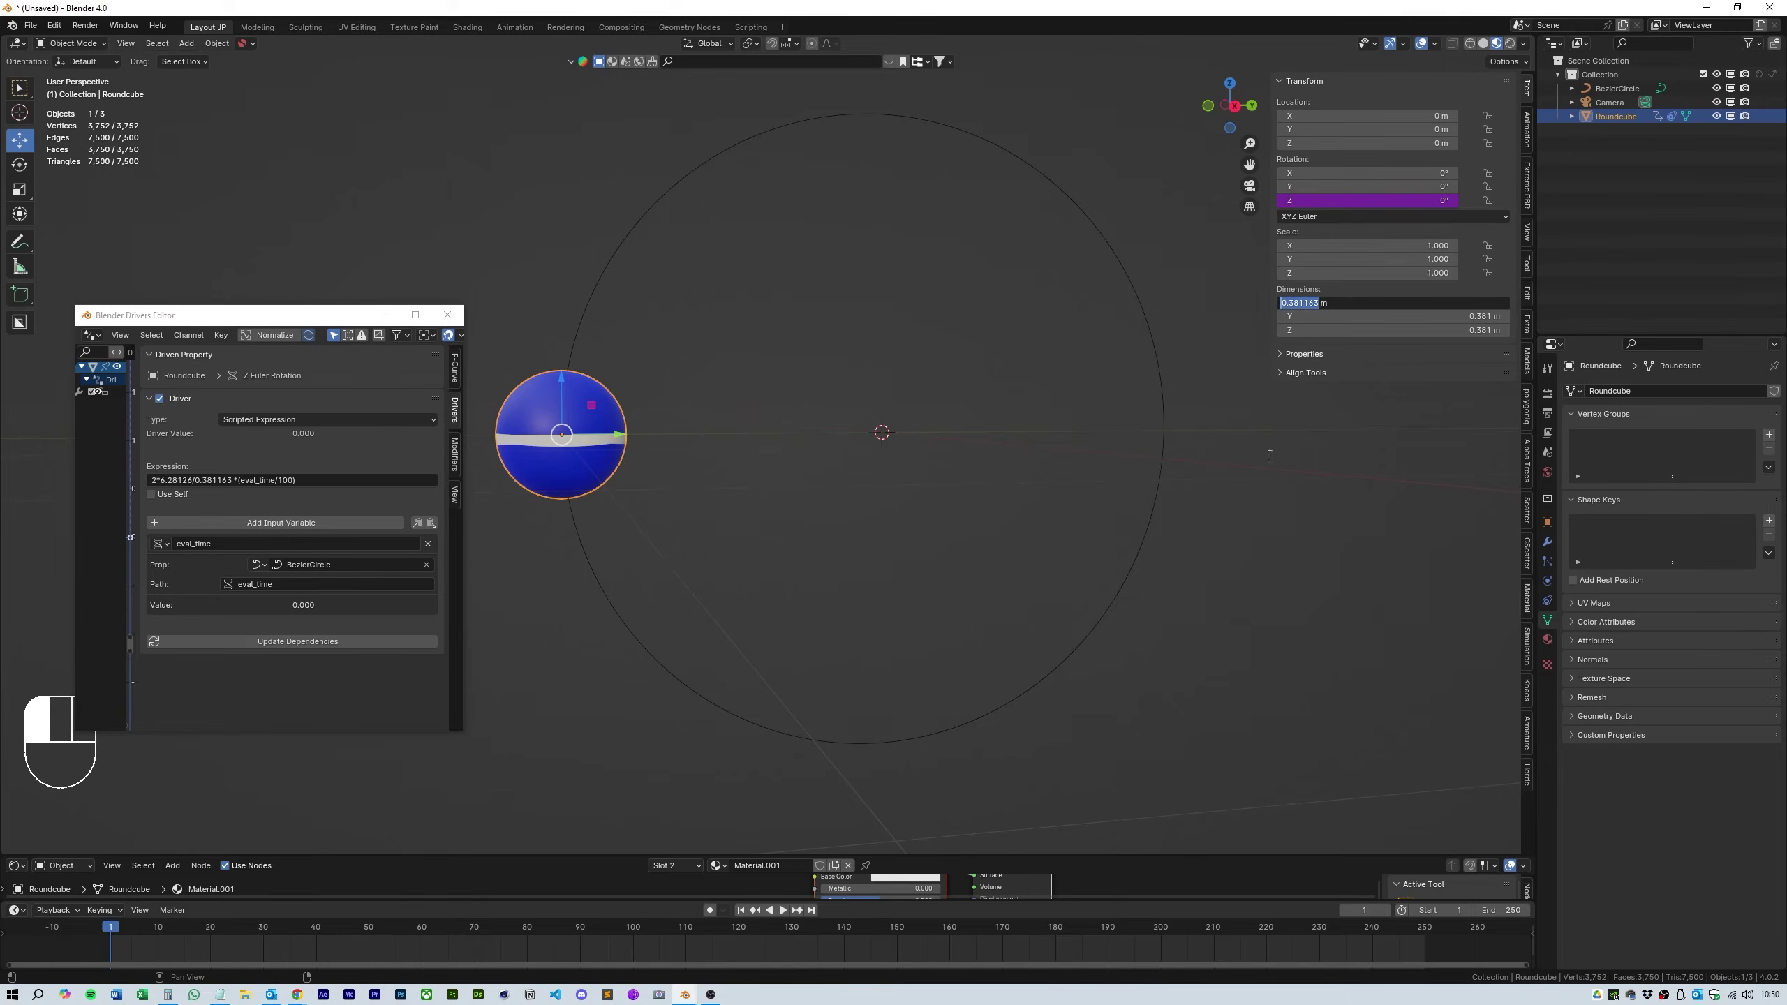
mouse_move(297, 995)
left_click(226, 936)
triple_click(1056, 556)
key("ctrl+v")
left_click(1072, 635)
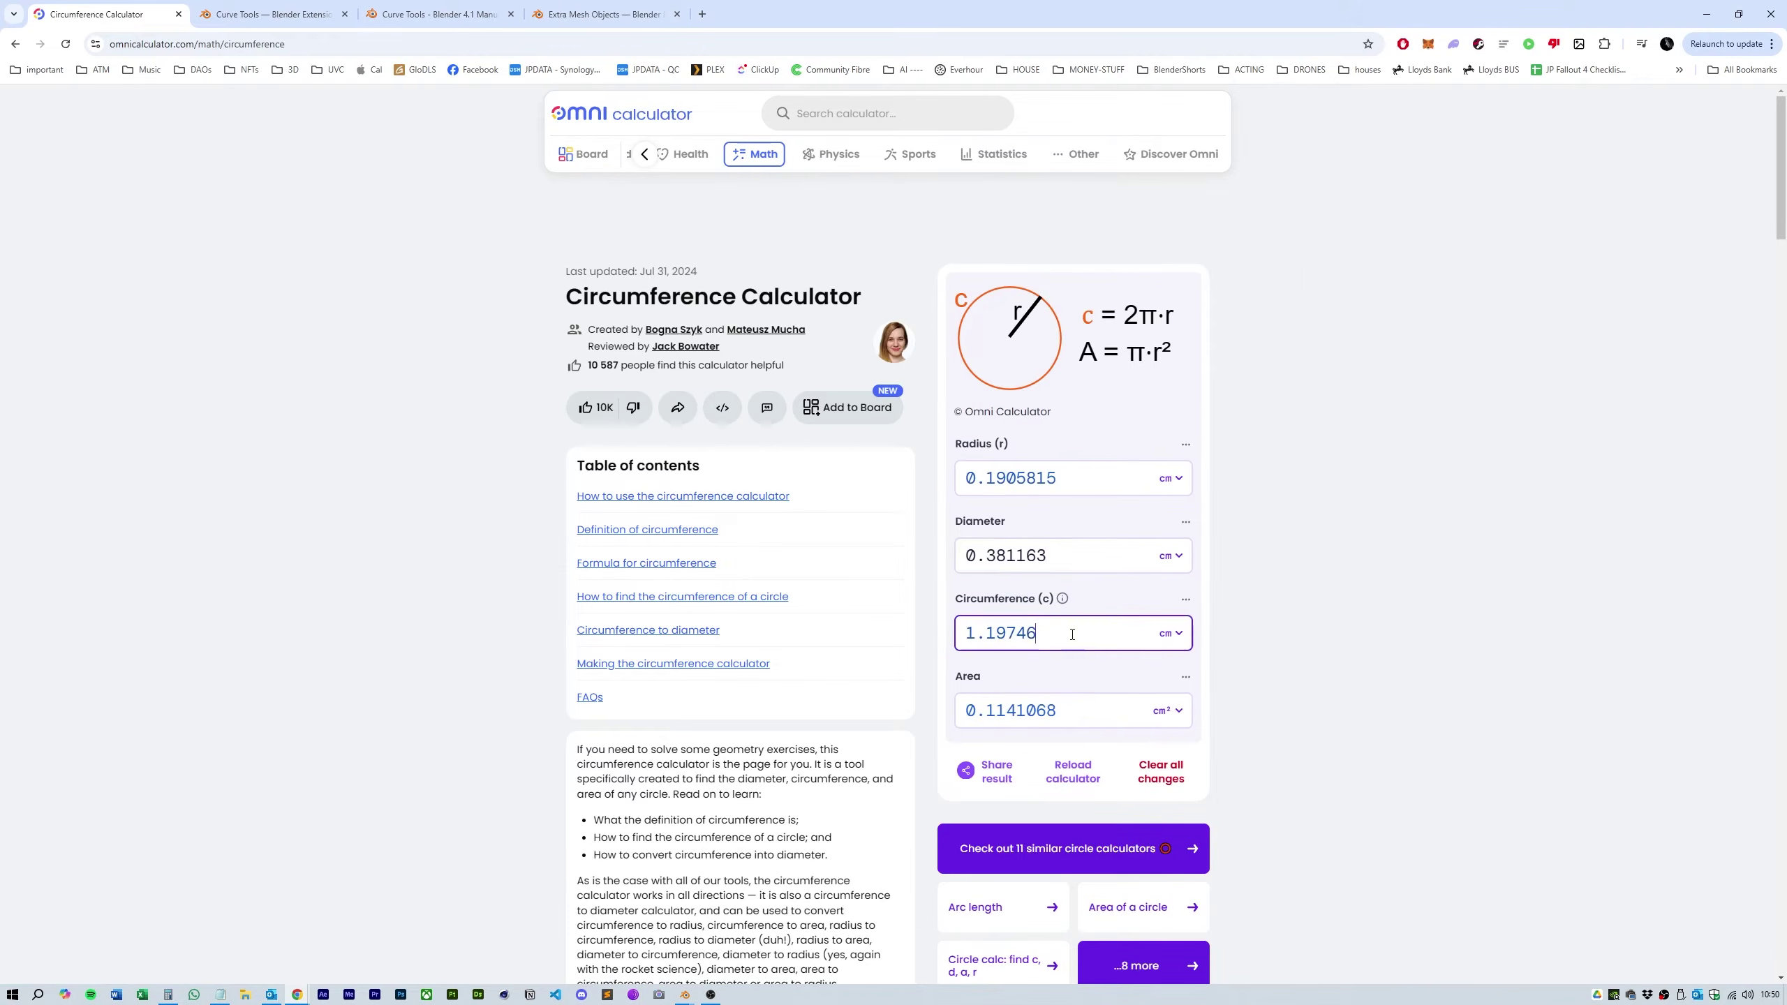
Step: Multiply the 1.19746 circumference by 6 in the Calculator app and copy the result
left_click(167, 994)
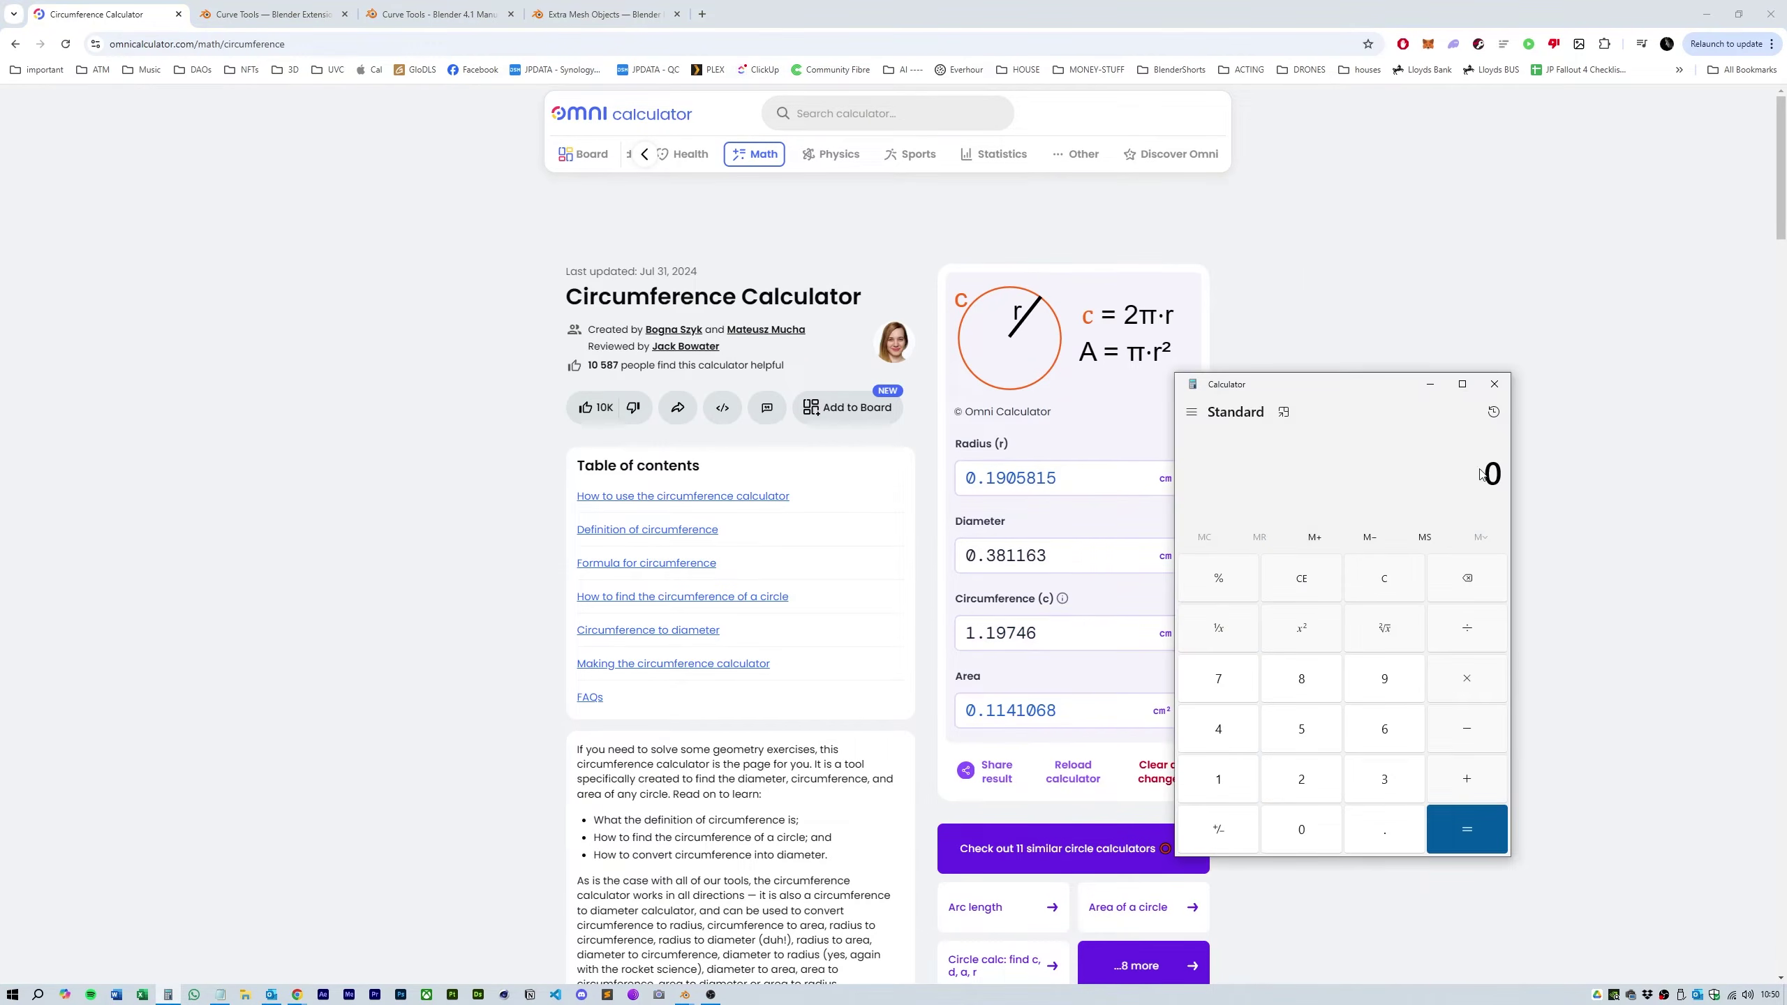
left_click(1467, 830)
key("ctrl+c")
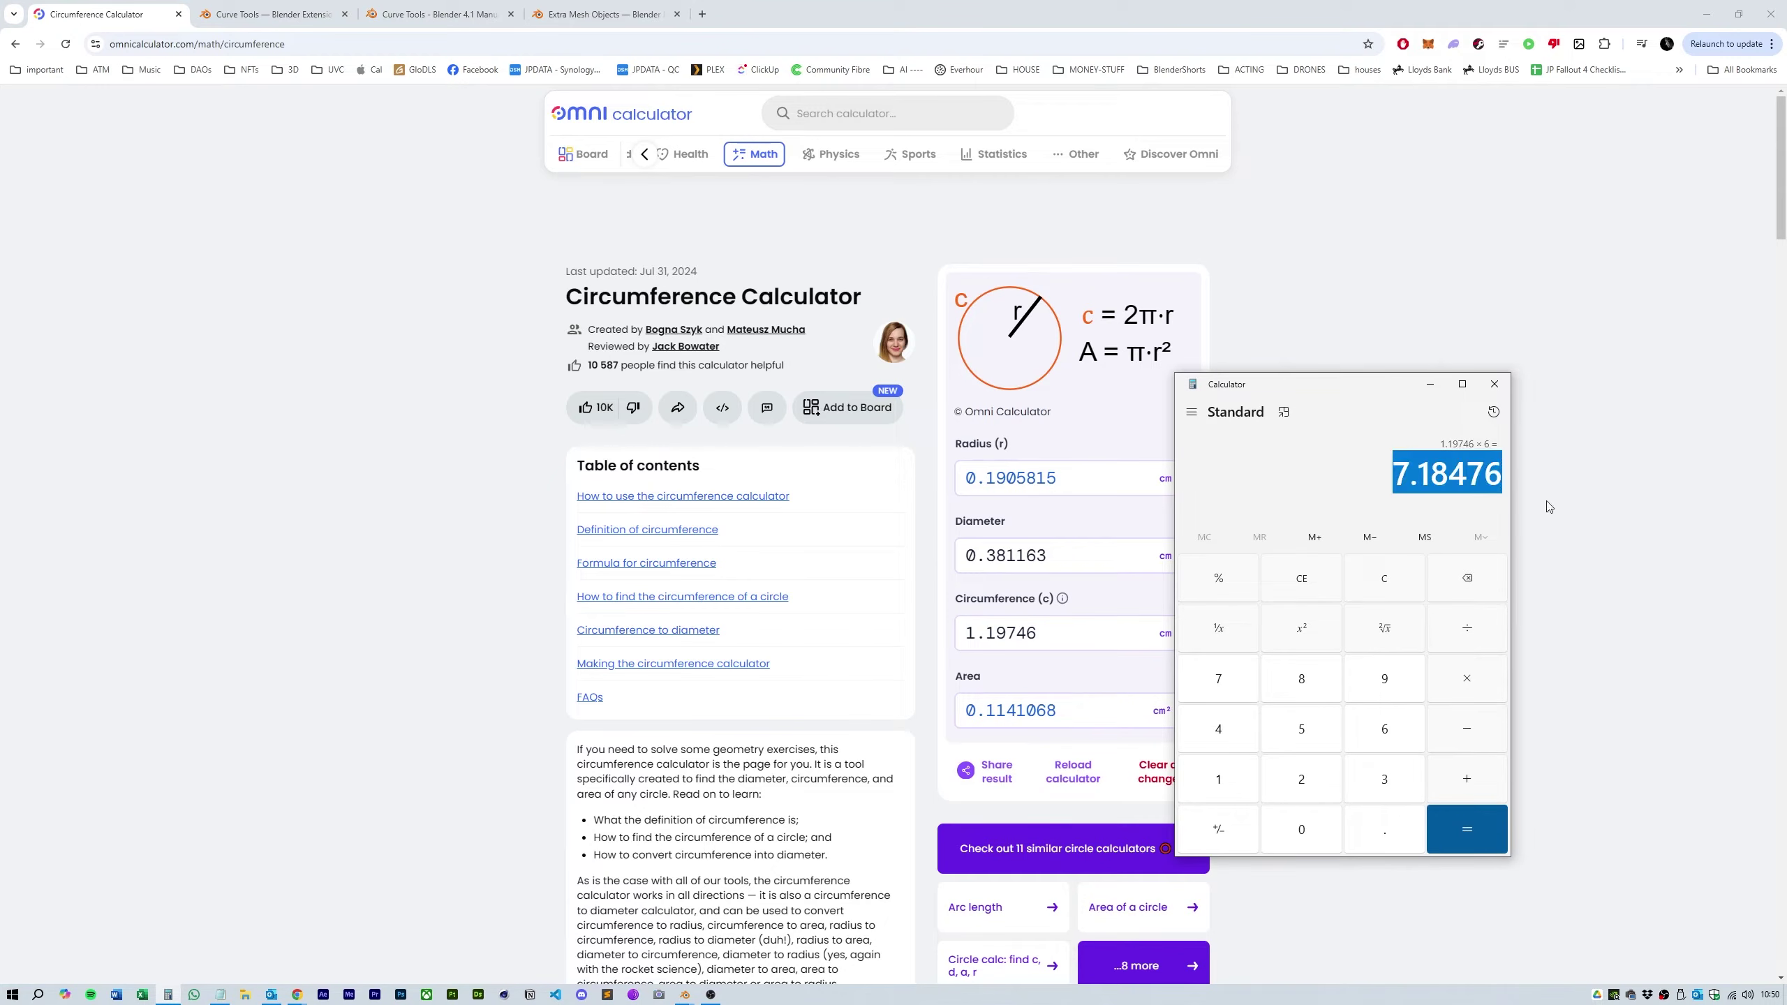
Step: Back in Blender, duplicate the Bezier circle in place, scale the copy up around the original, and apply its scale
left_click(684, 995)
left_click(1161, 476)
key("shift+d")
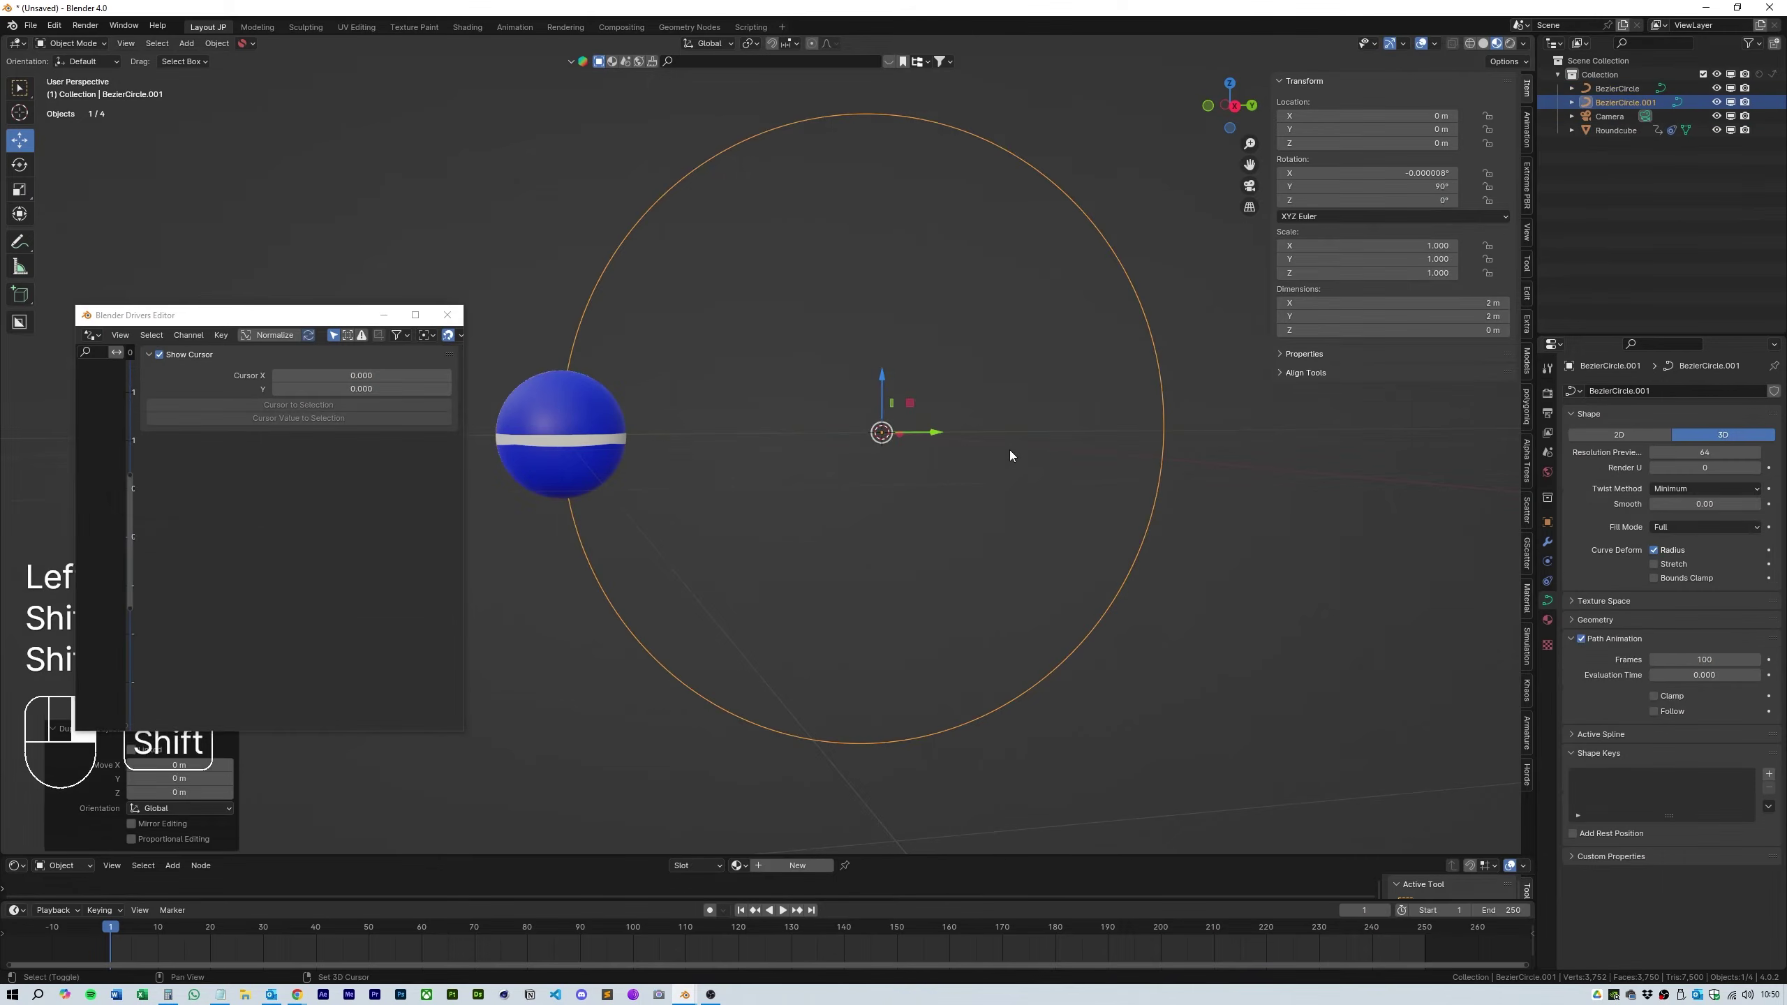
key("s")
left_click(1017, 545)
key("ctrl+a")
left_click(1017, 556)
Step: Compare the duplicate circle's spline length with the 7.18476 target and rescale the circle toward it, applying the scale each time
left_click(1527, 292)
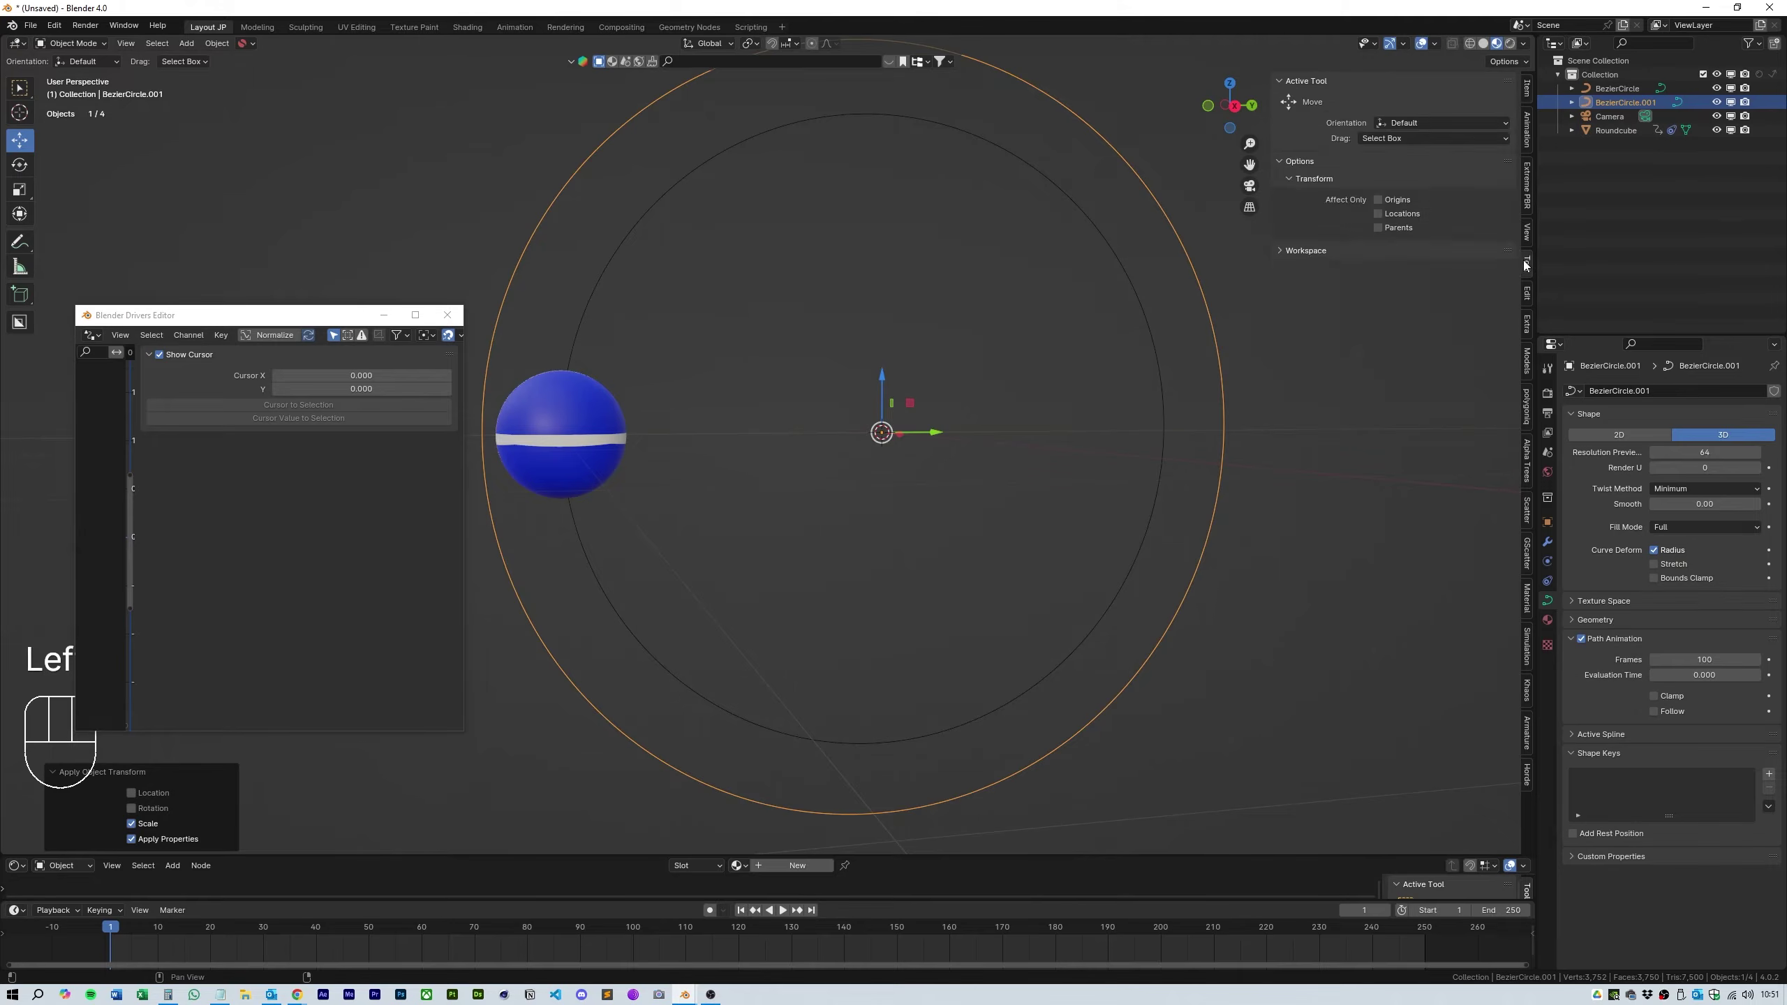
left_click(169, 994)
left_click(169, 995)
key("s")
left_click(1304, 692)
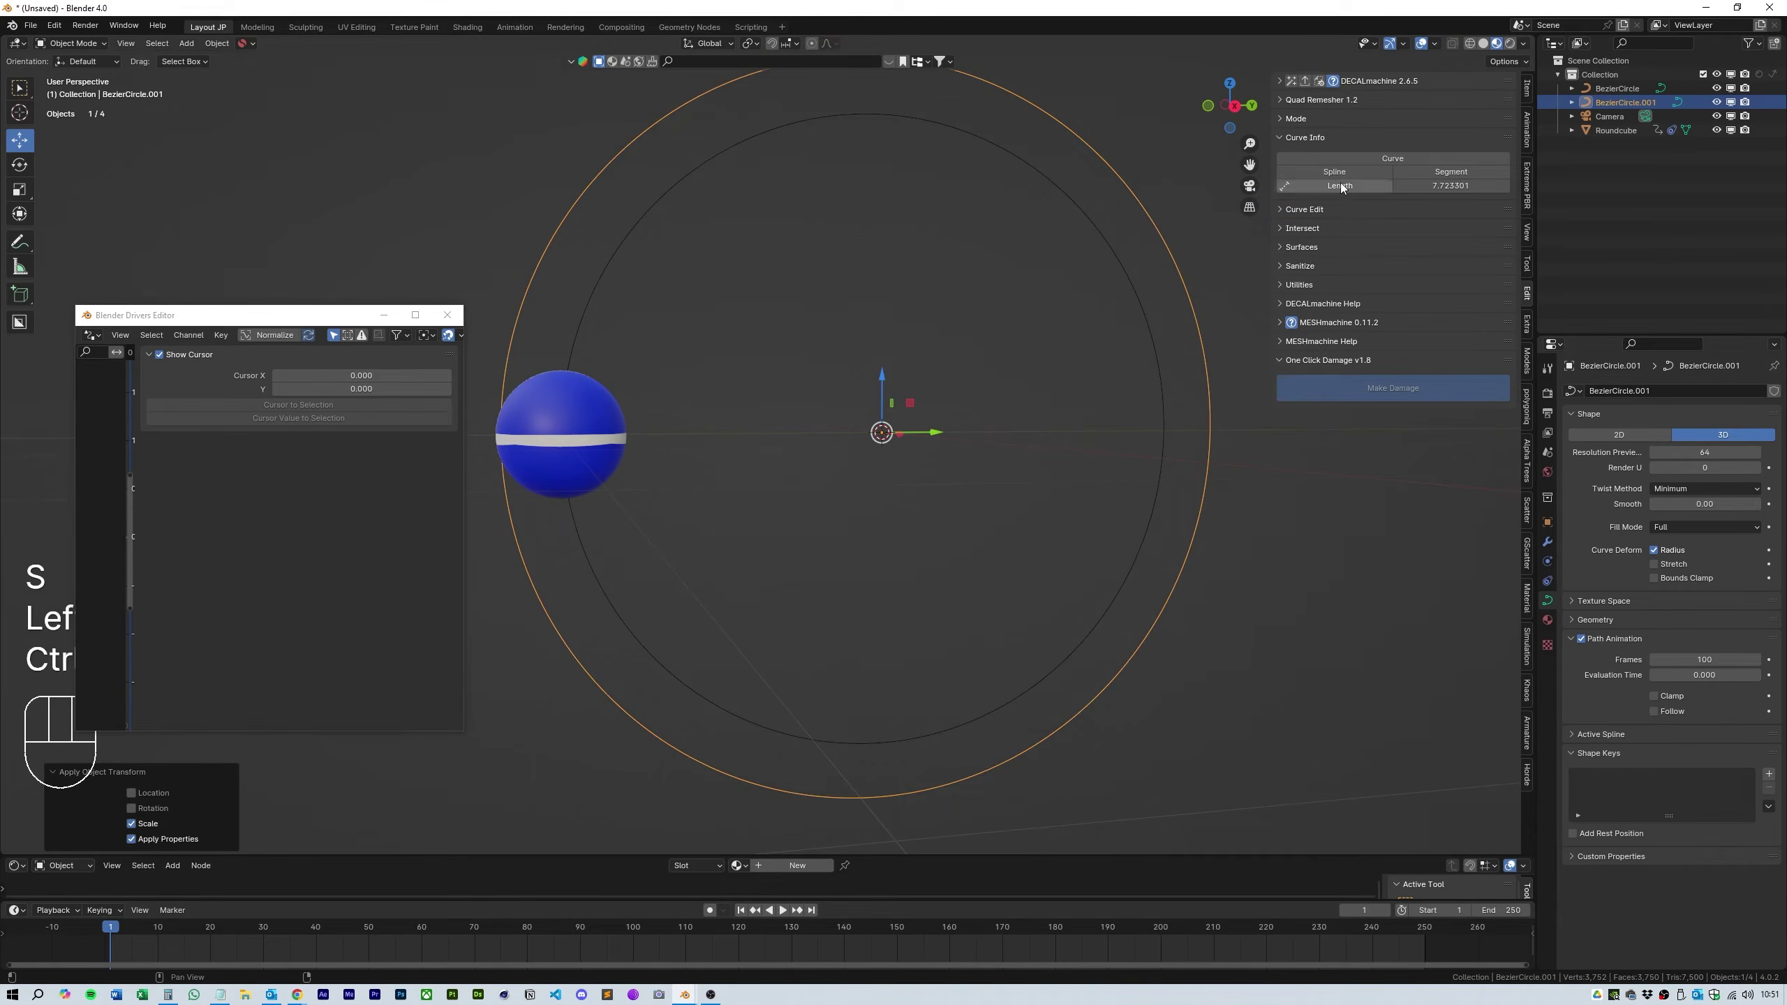
key("s")
left_click(1329, 581)
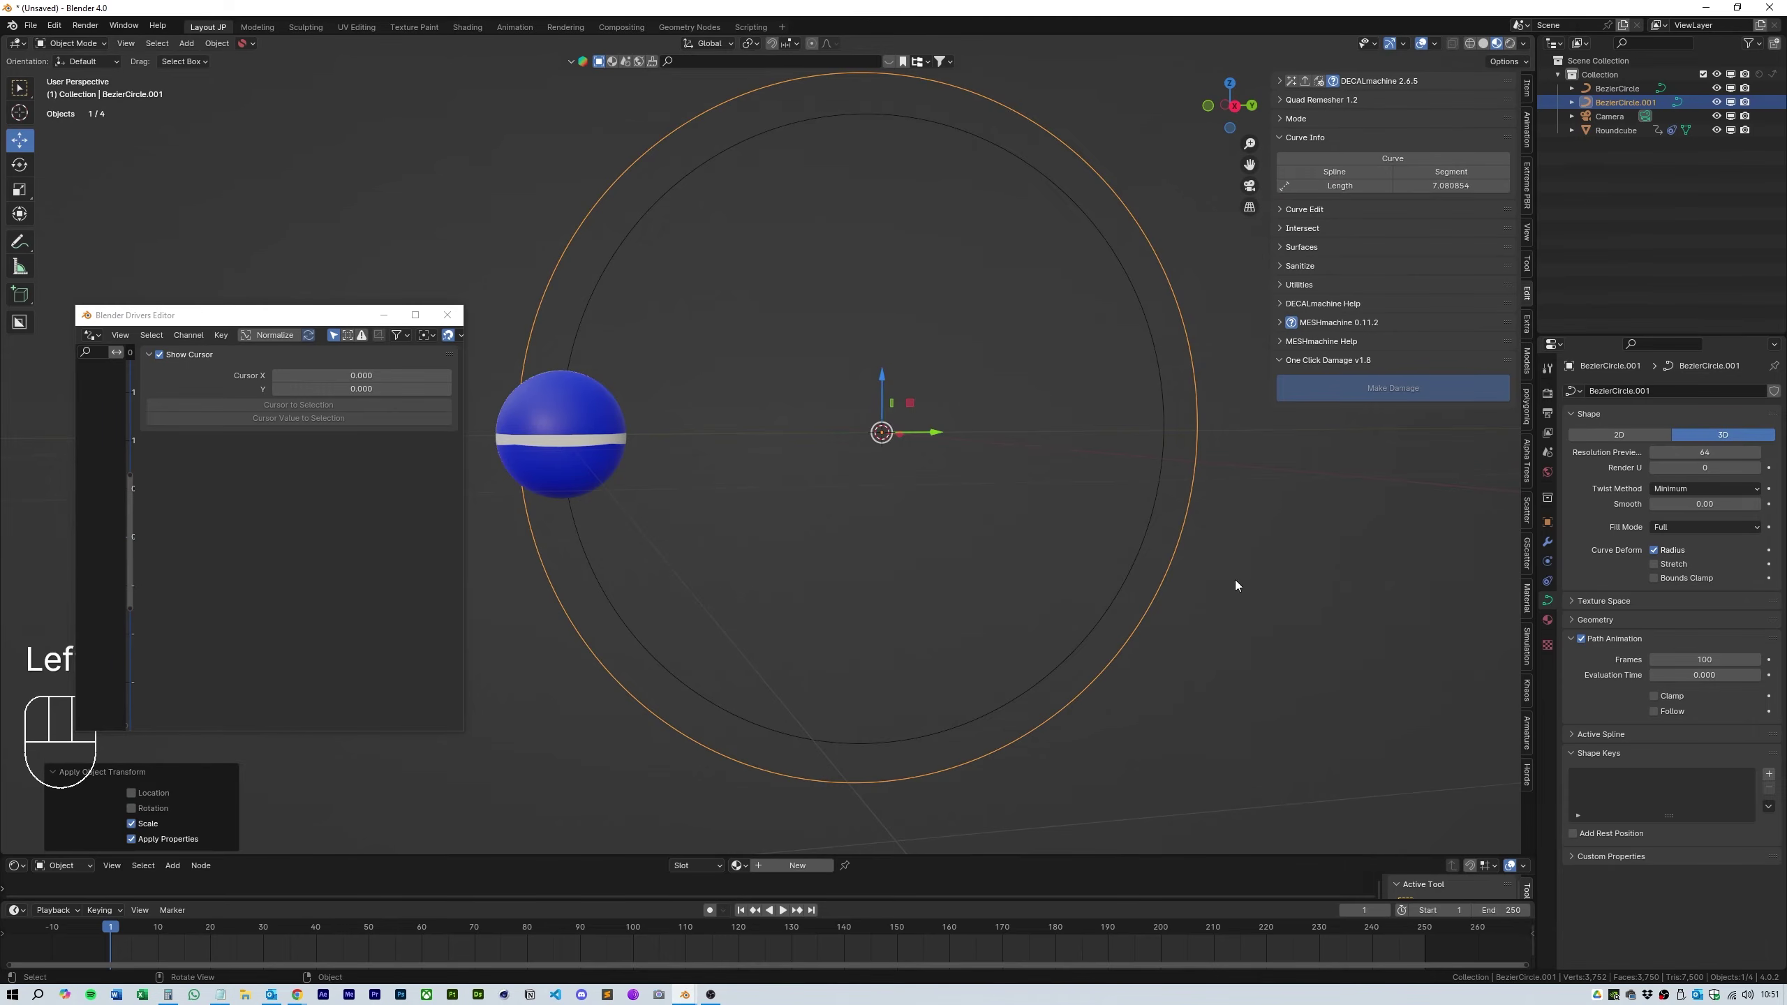
key("s")
left_click(1234, 582)
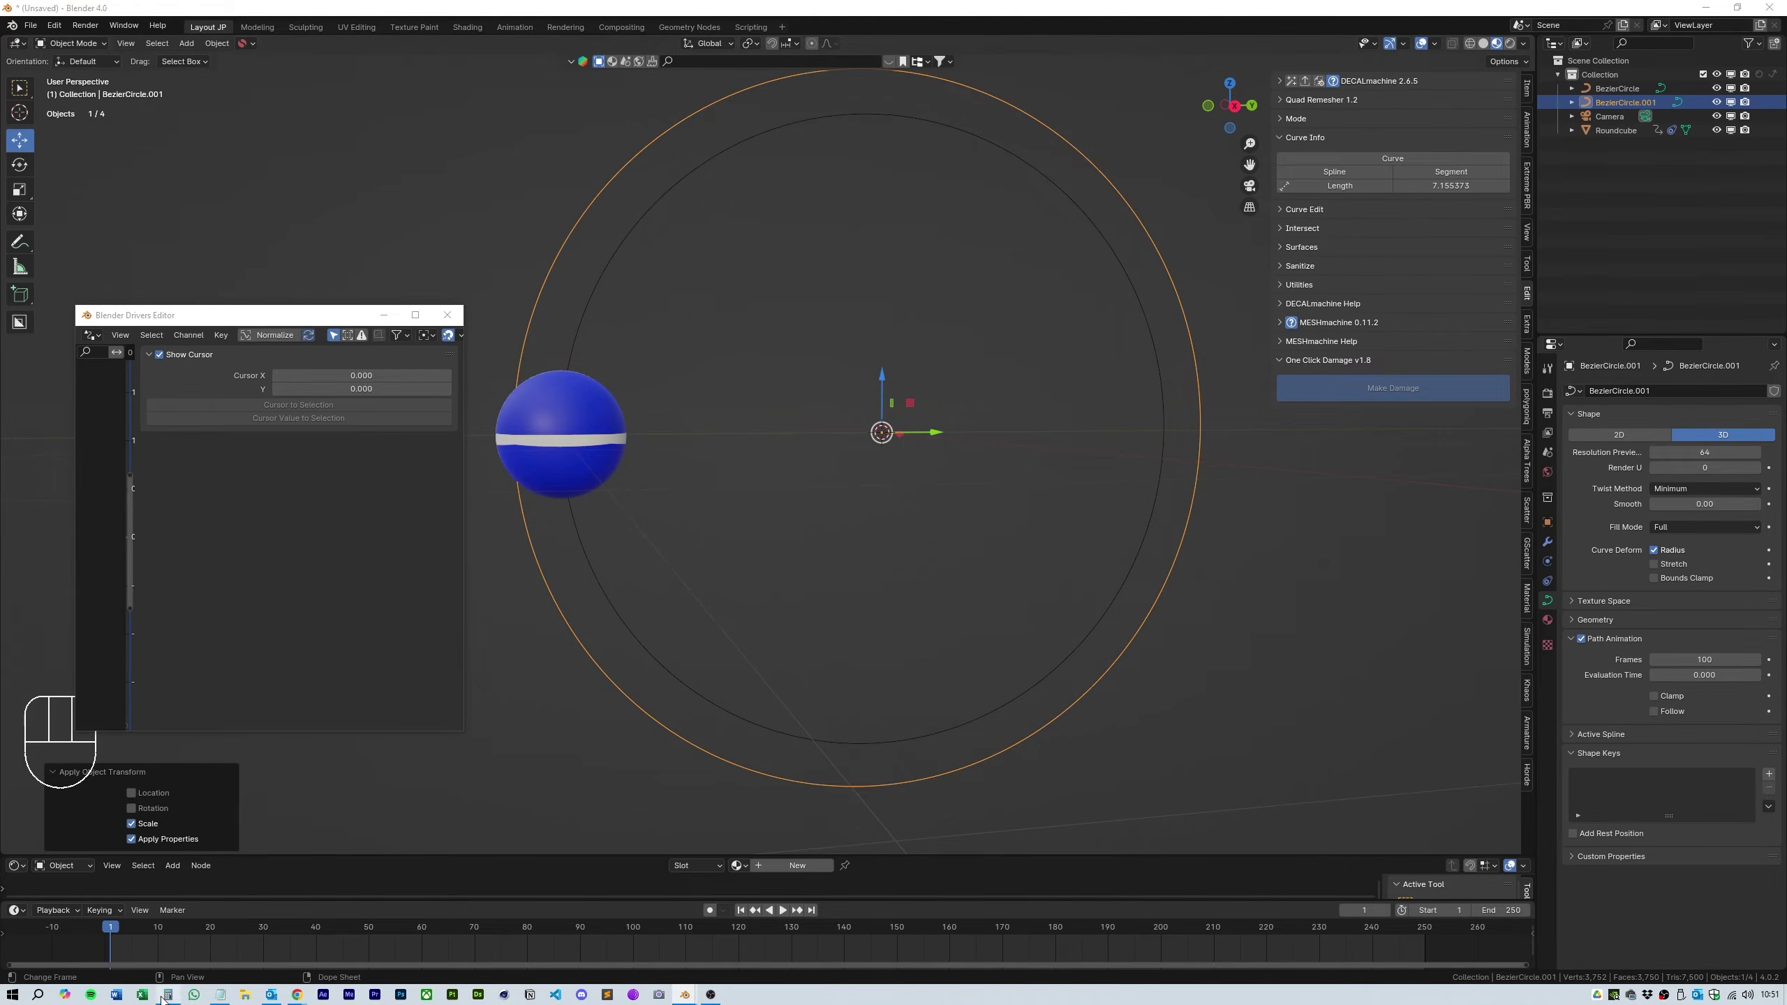
Step: Fine-tune the duplicate circle's size in small scaling passes and apply the scale to bring its spline length to about 7.18
key("s")
key("Escape")
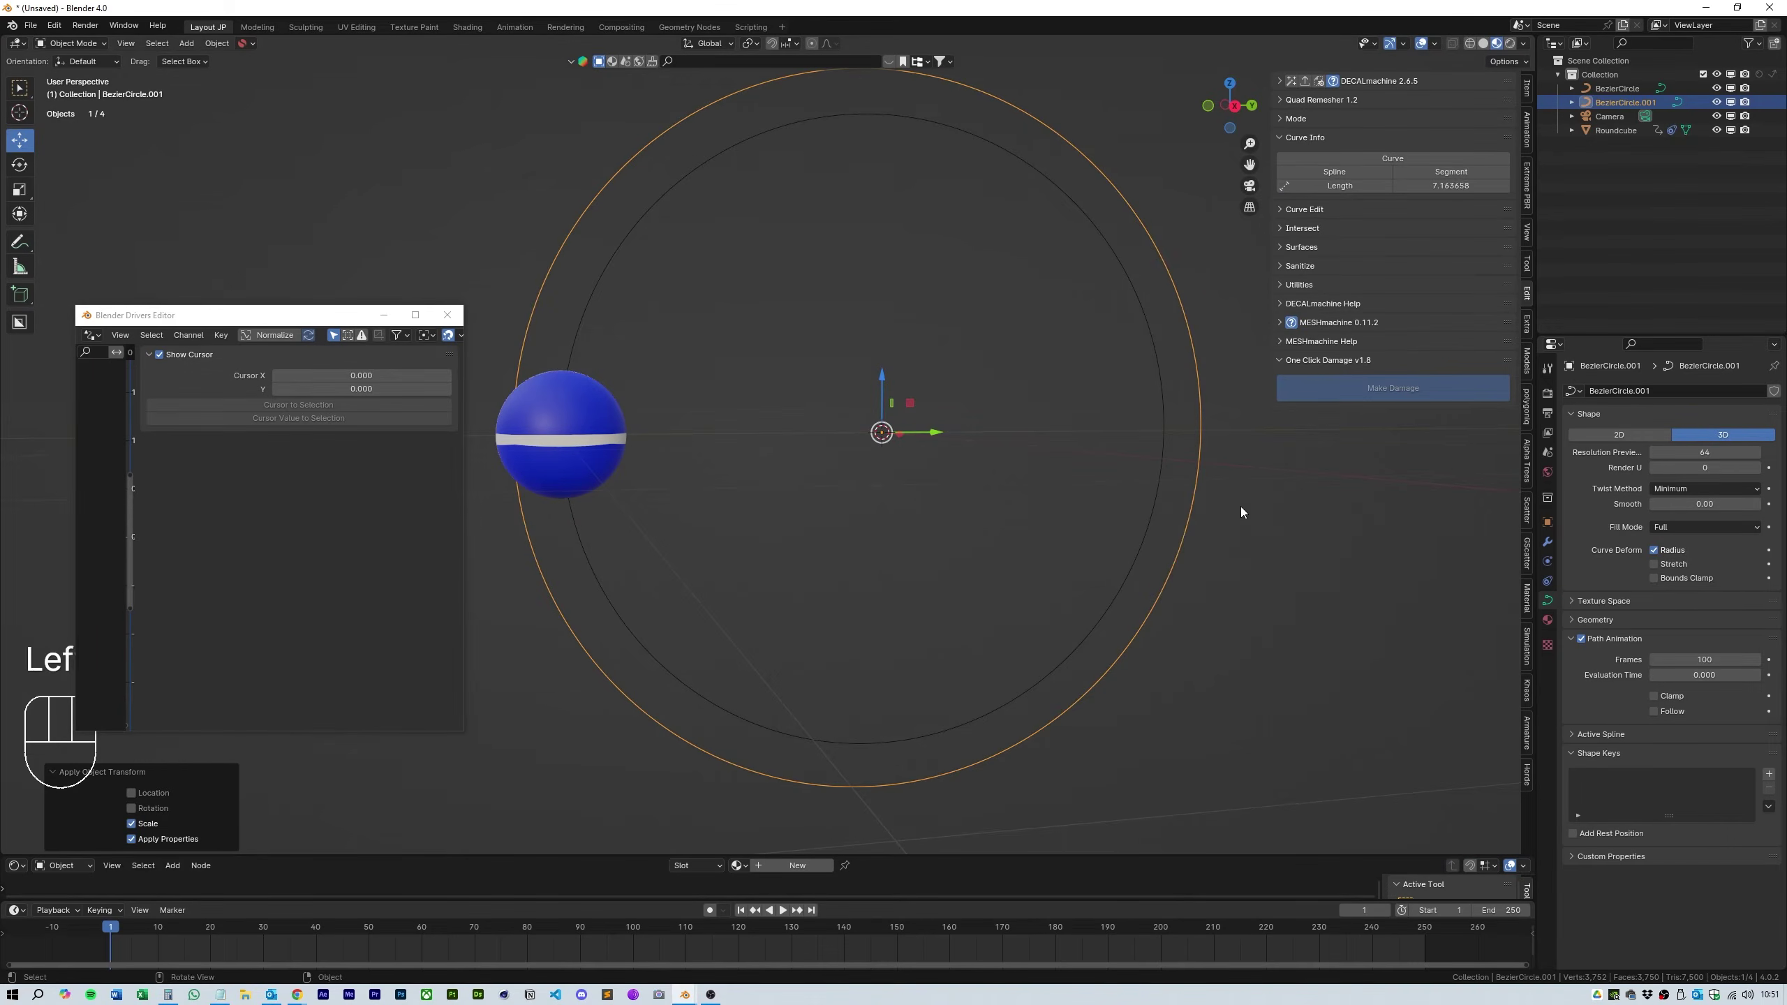
key("s")
left_click(1243, 508, "shift")
key("ctrl+a")
left_click(1354, 183)
key("s")
left_click(1319, 493, "shift")
key("ctrl+a")
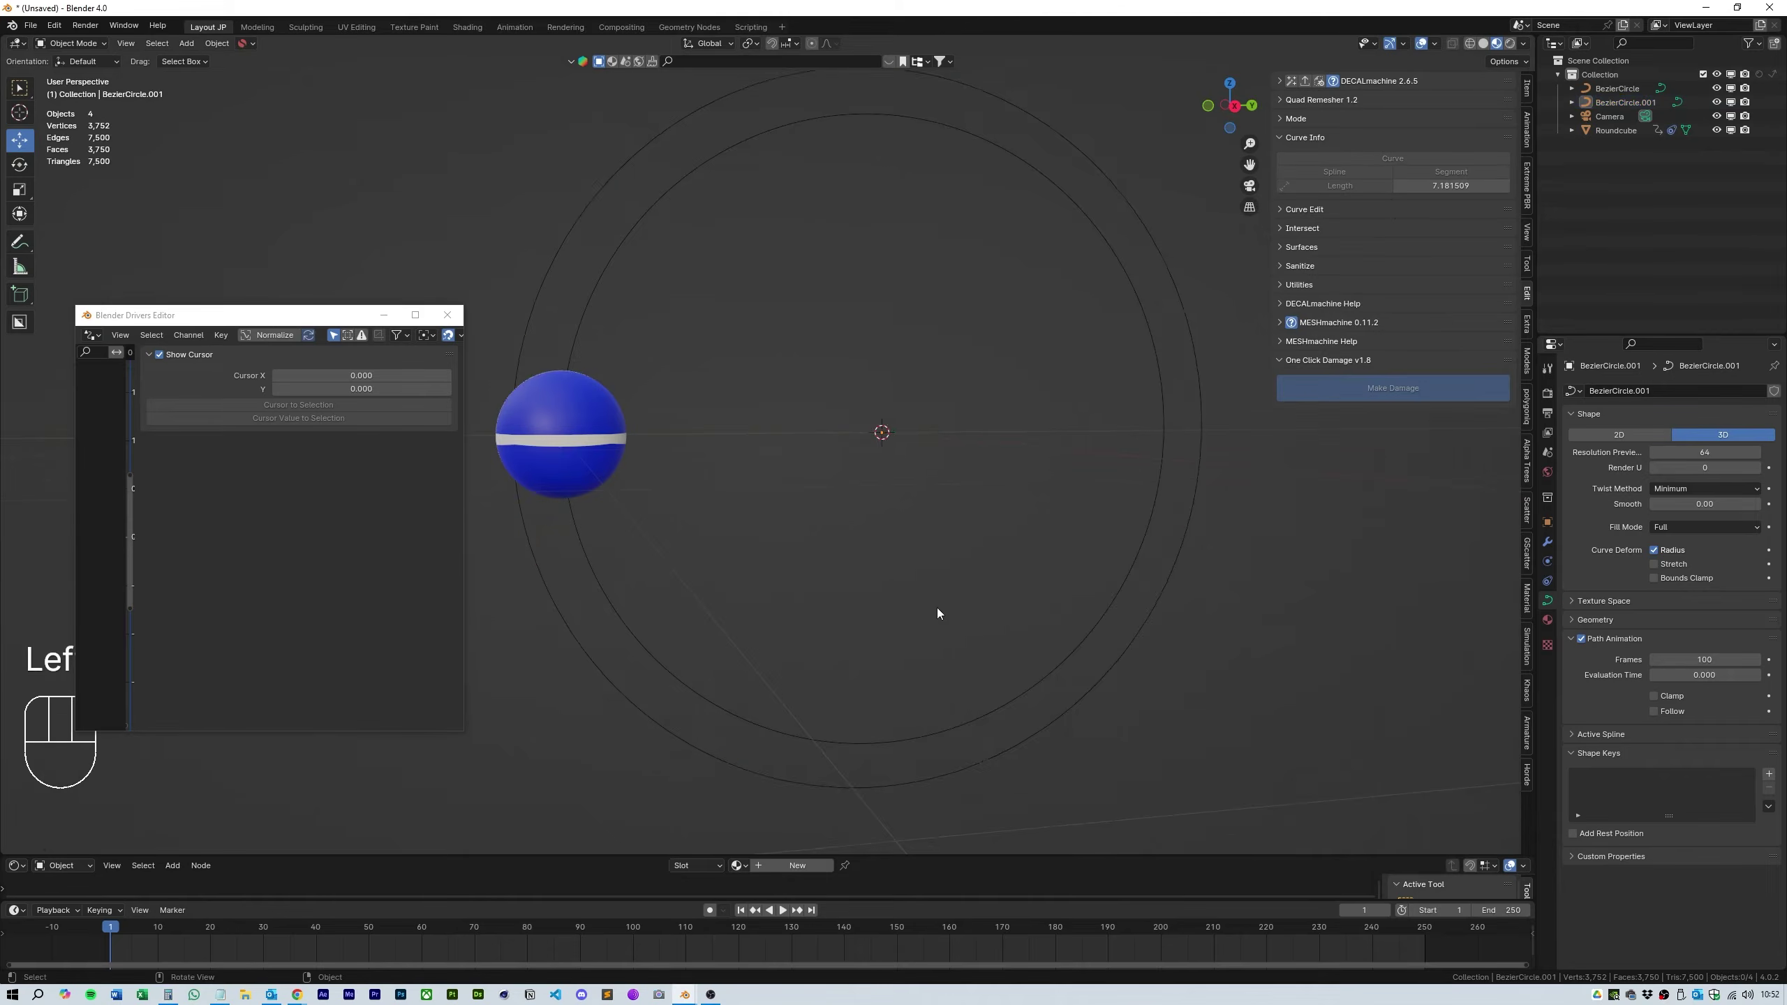
middle_click_drag(937, 607, 950, 584)
scroll(957, 573, "up", 5)
left_click(1111, 616, "shift")
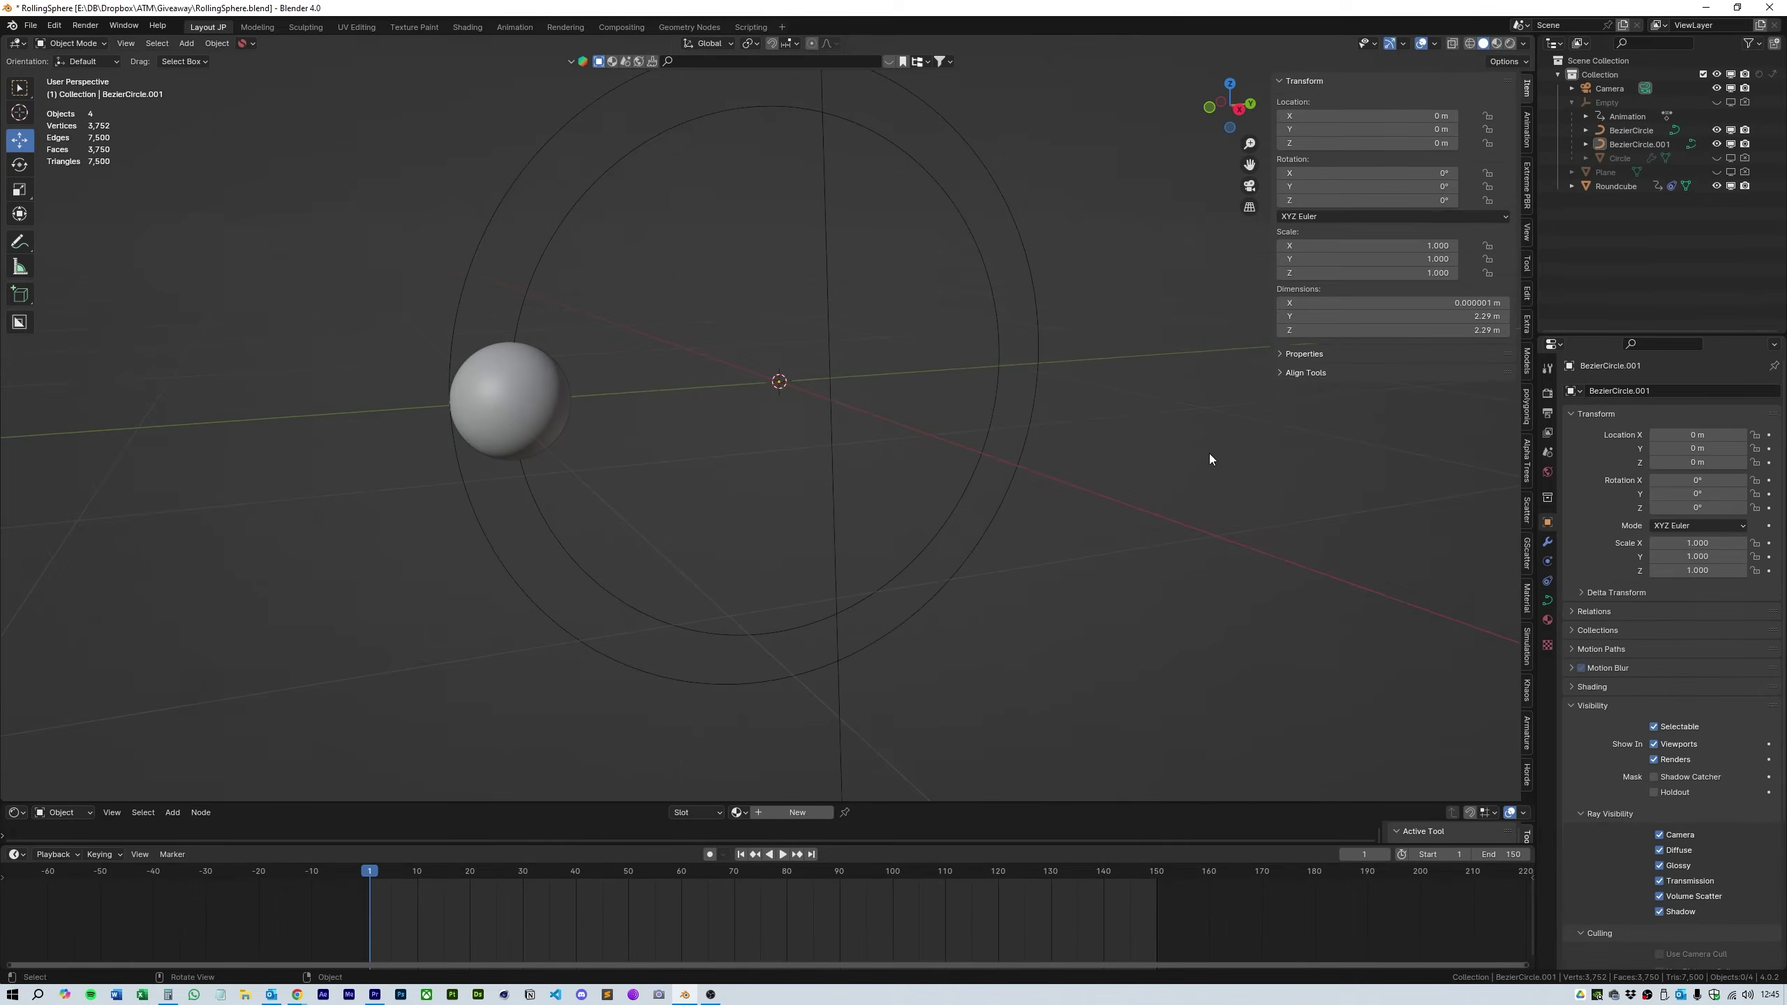
Step: Look up the diameter for a 7.18476 circumference in the web circumference calculator
left_click(297, 995)
key("alt+Tab")
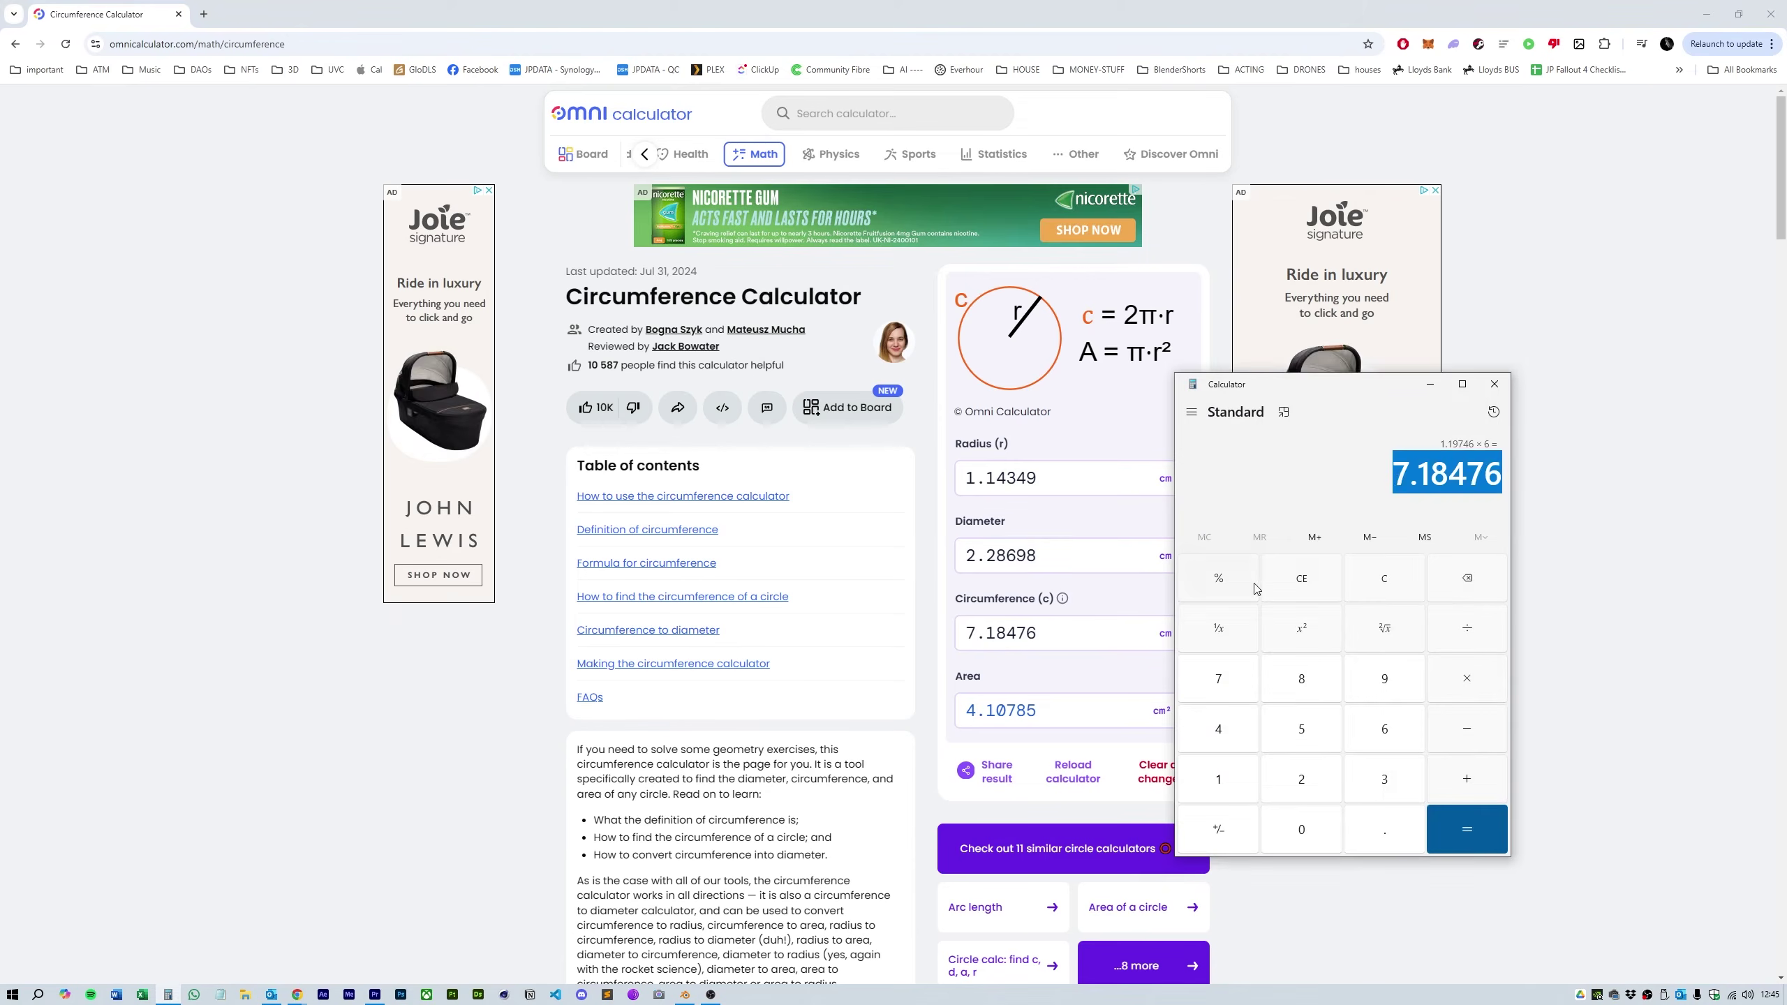
key("alt+Tab")
key("ctrl+f")
type("7.18476")
left_click(1070, 549)
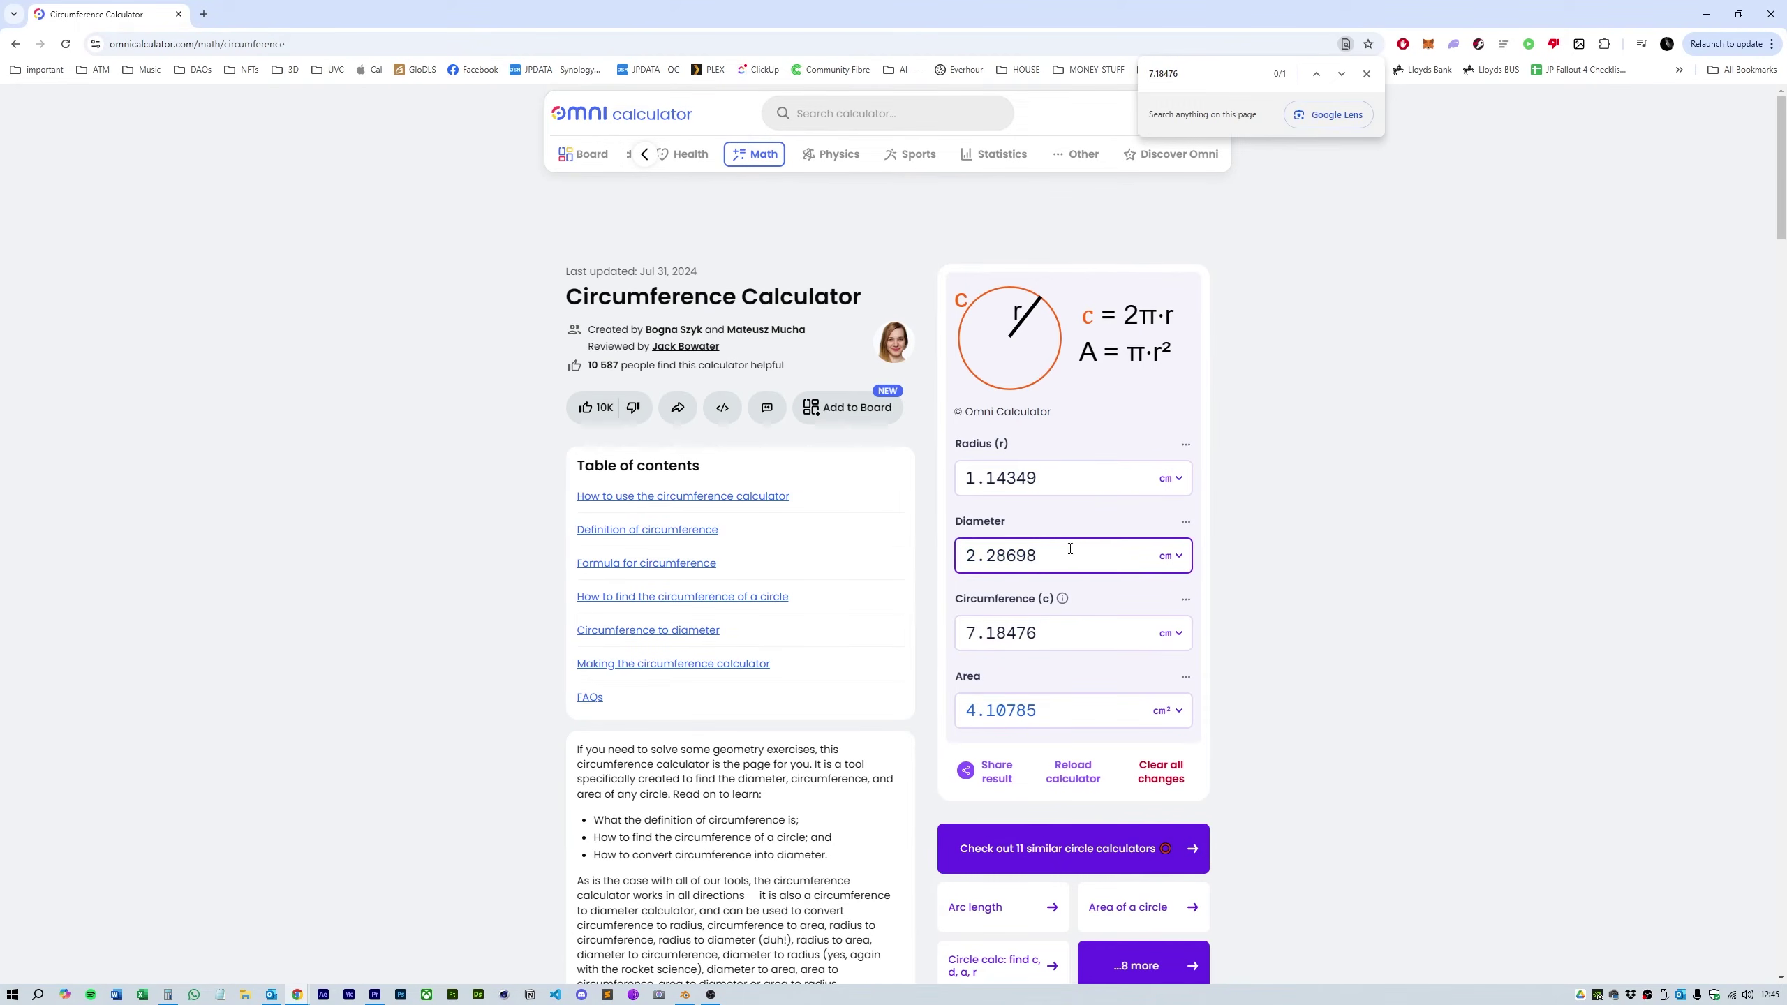
left_click(1710, 15)
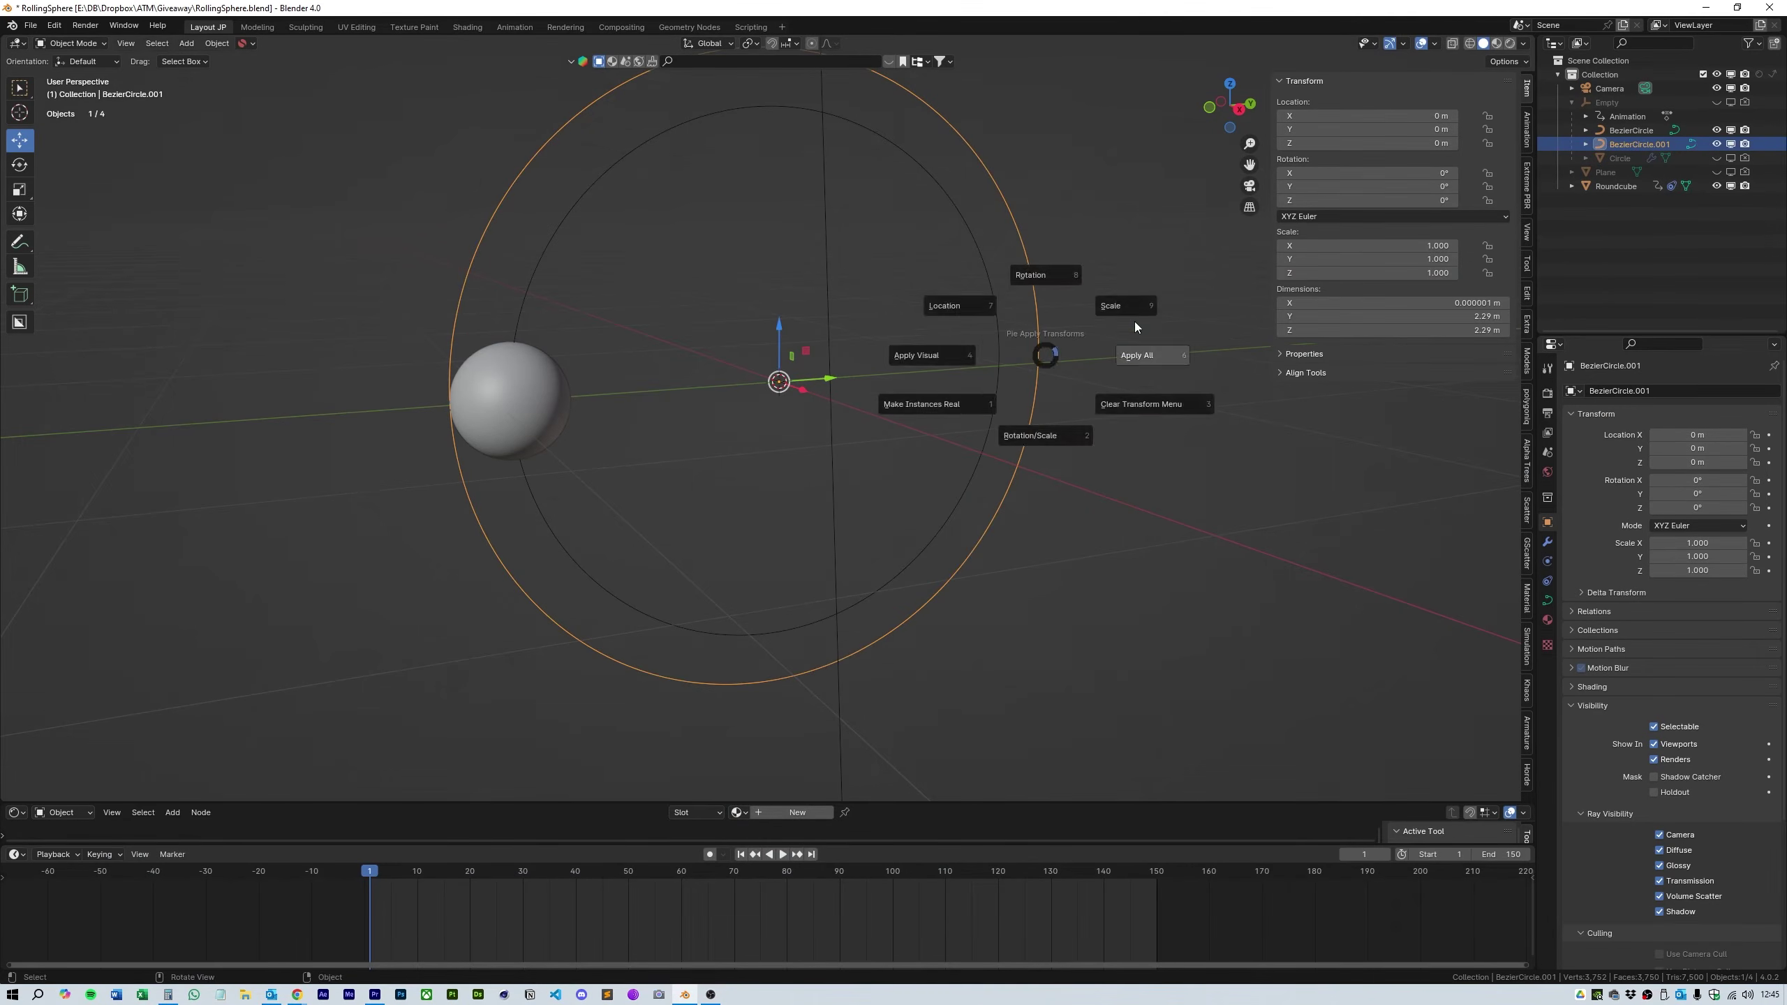
Step: Apply the outer circle's scale in the RollingSphere file and check its spline length against the calculated circumference
left_click(1135, 327)
left_click(1528, 291)
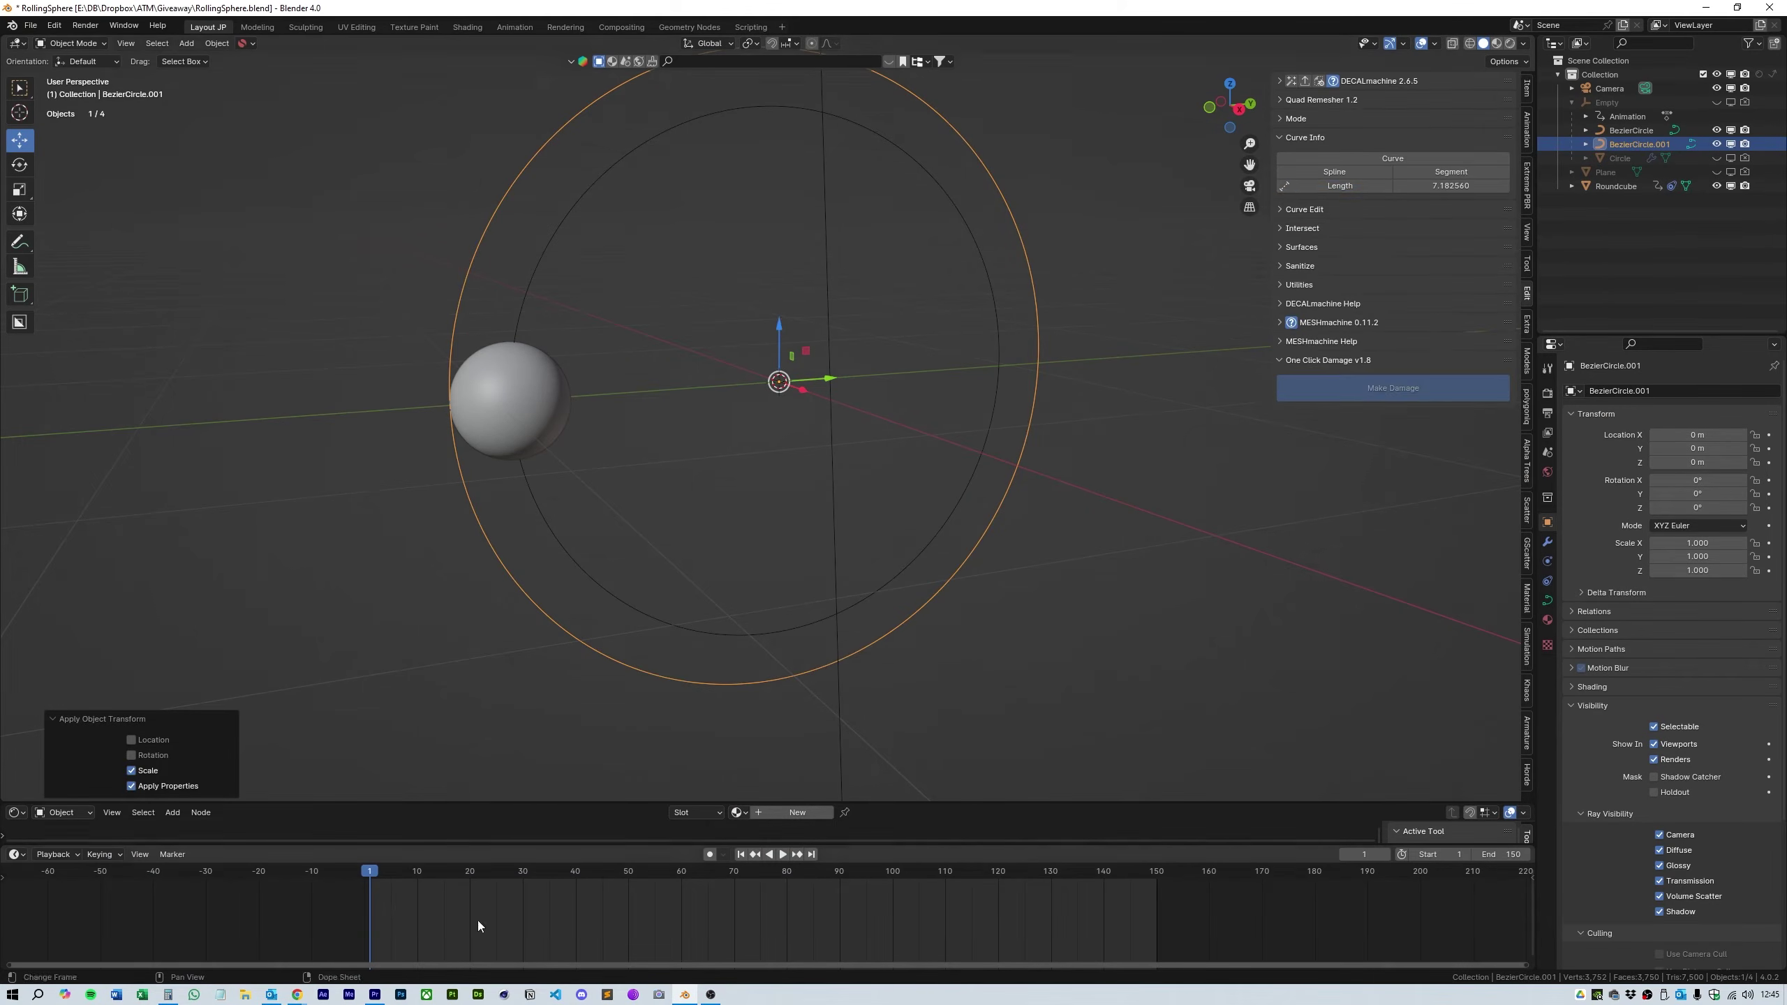
left_click(168, 995)
left_click(633, 428)
scroll(559, 436, "up", 4)
scroll(807, 400, "up", 3)
middle_click_drag(558, 435, 872, 433, "shift")
scroll(903, 407, "down", 9)
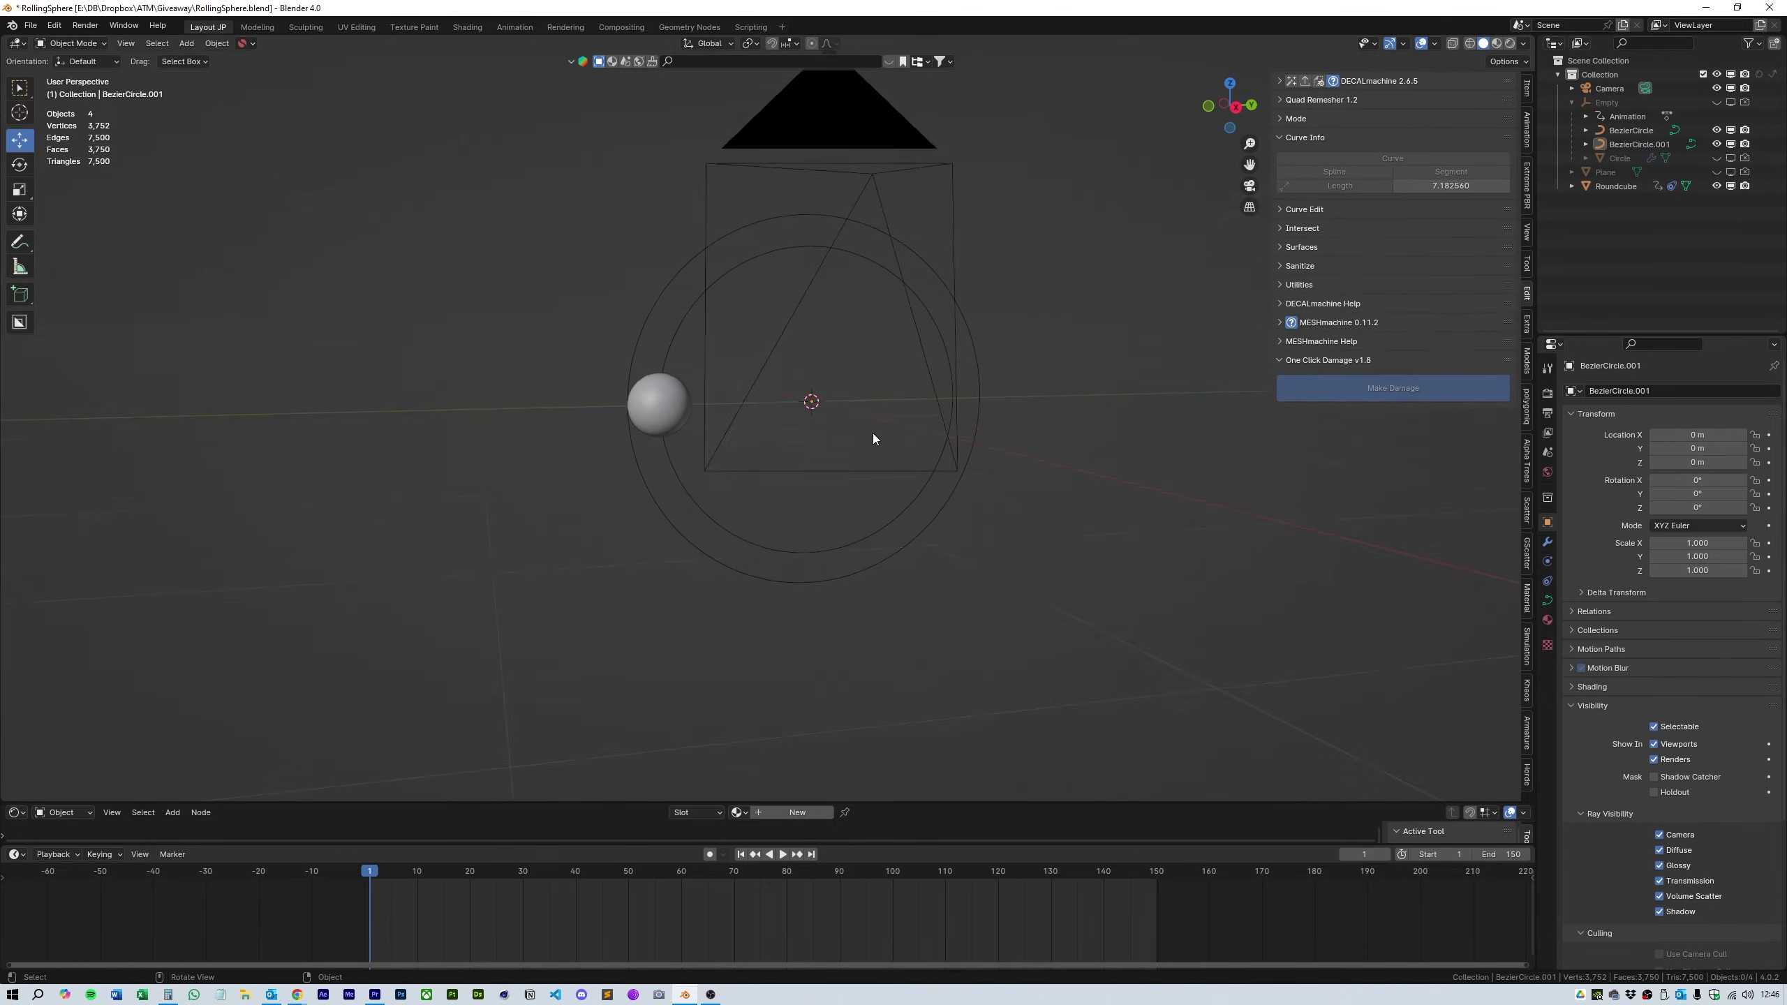
Step: Scale the original inner Bezier circle to about 0.952 so the sphere sits inside the outer circle
scroll(873, 433, "up", 4)
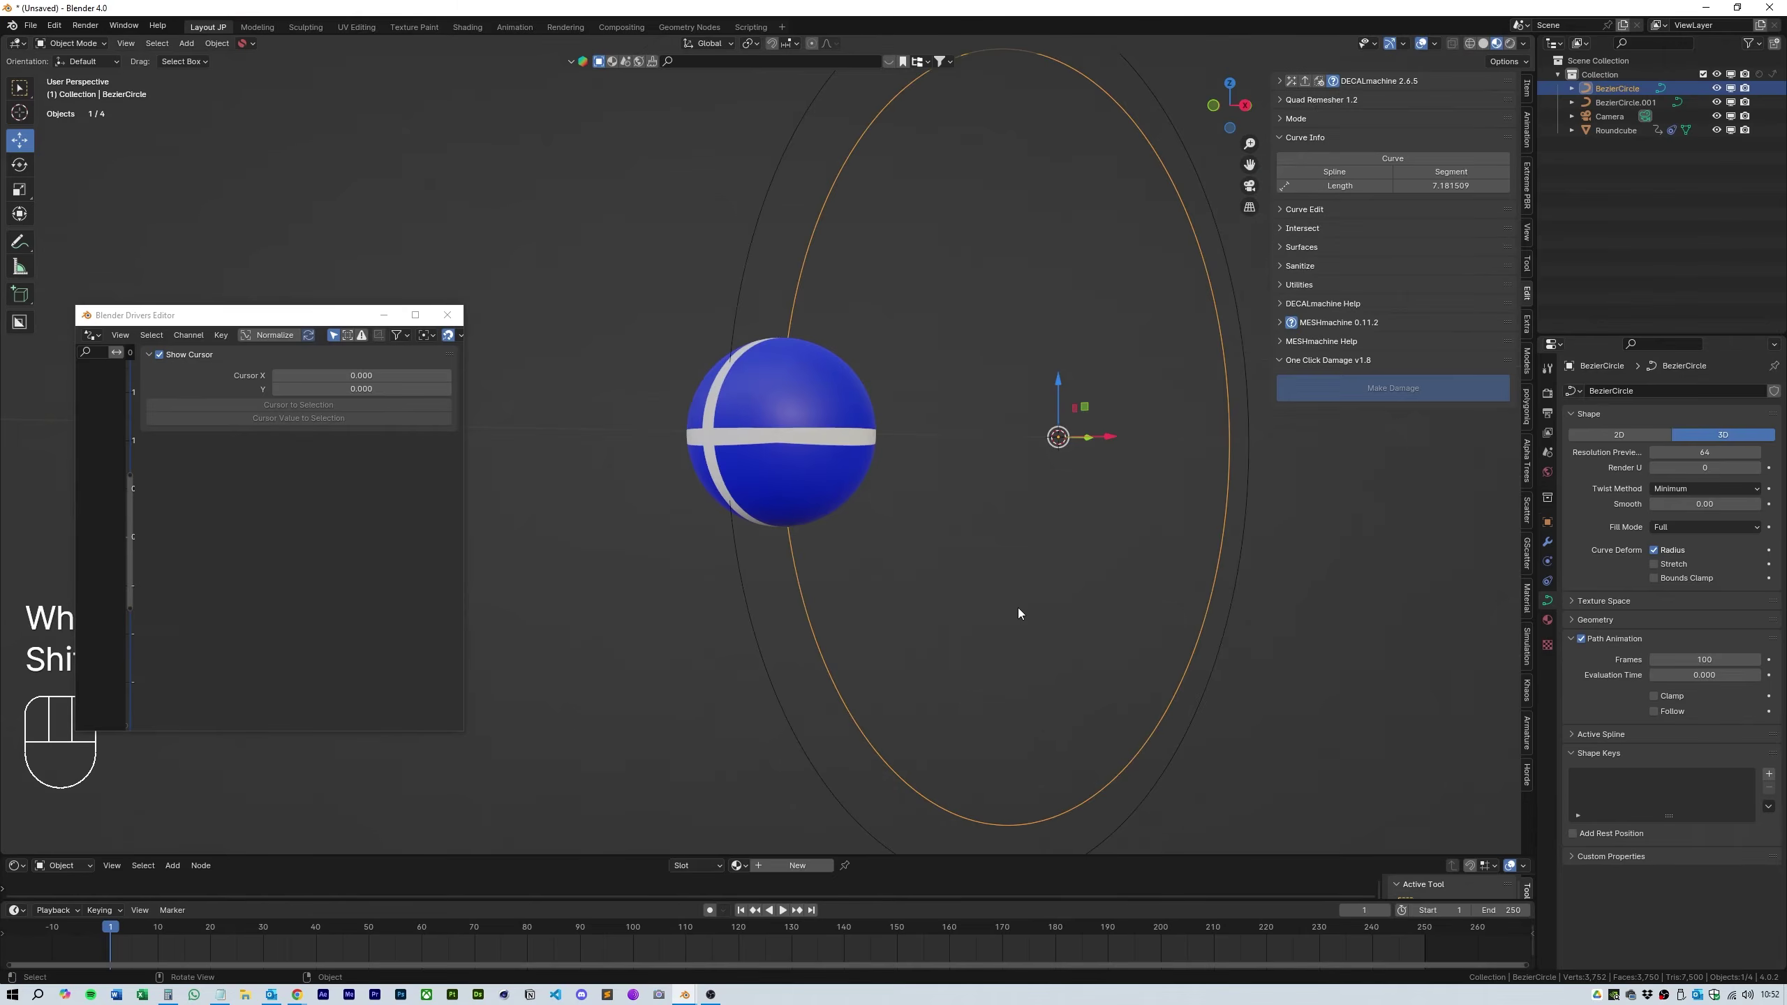
key("s")
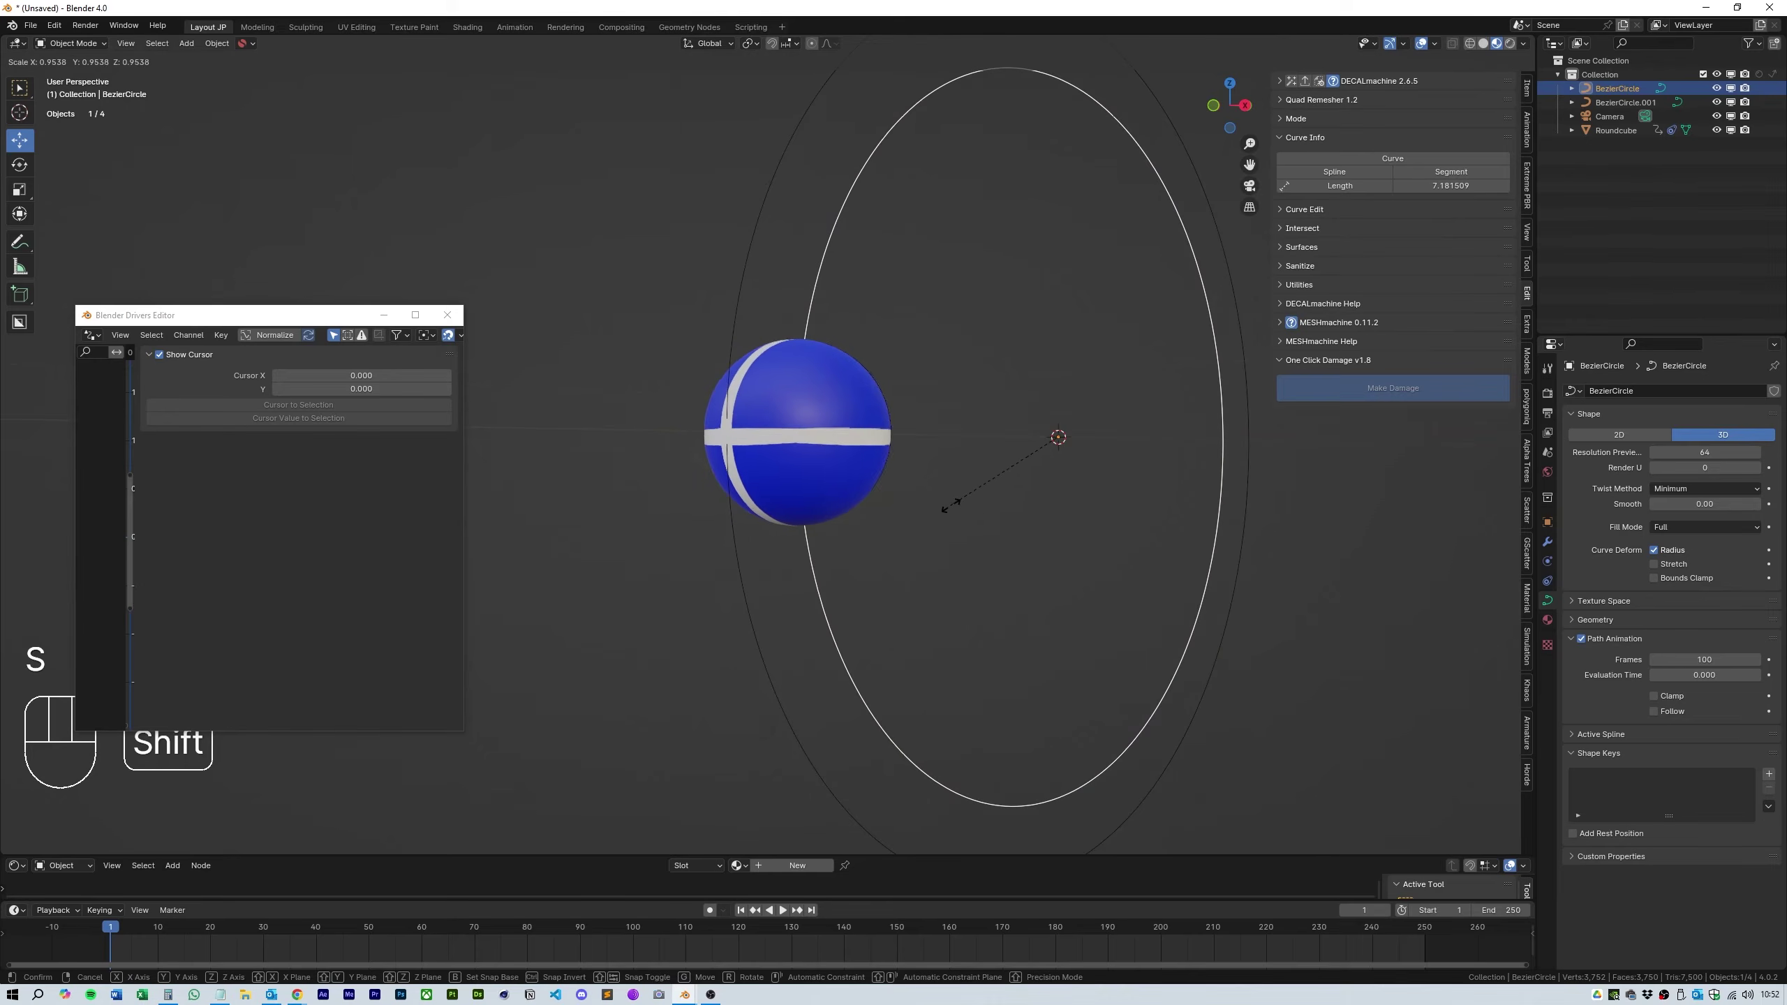
left_click(961, 505)
scroll(1069, 577, "up", 8)
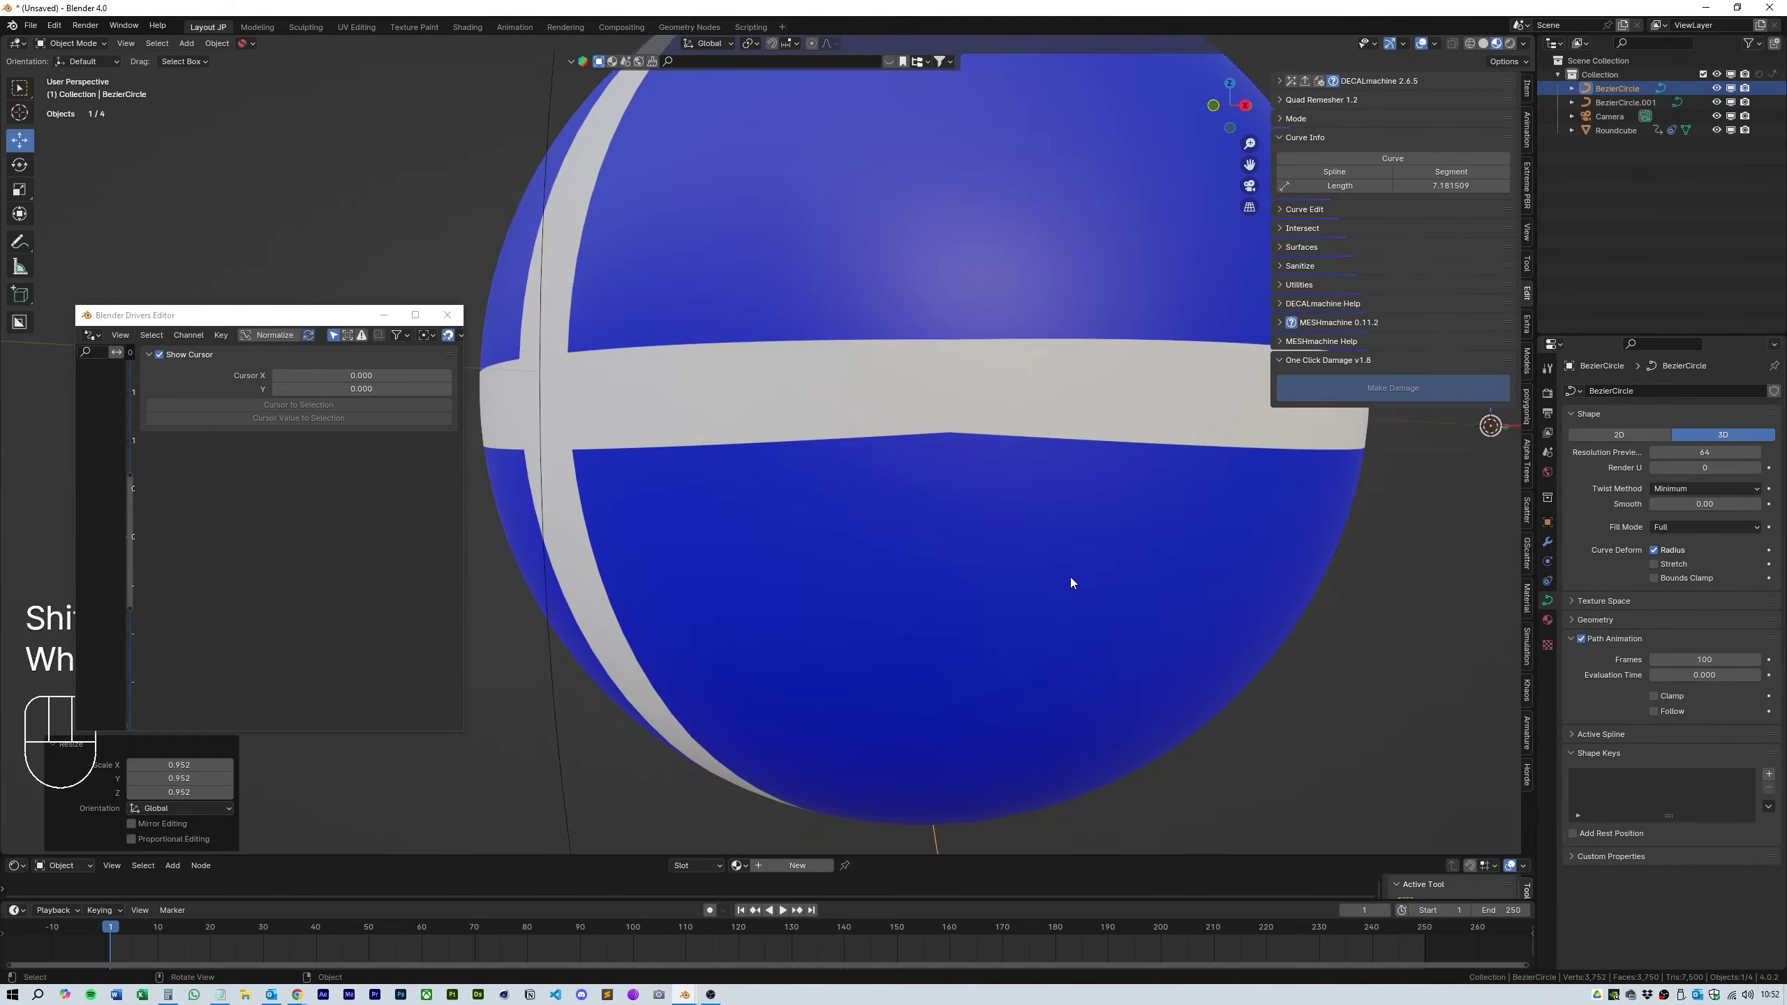
Step: Fine-scale the inner Bezier circle by about 1.001, excluding the Z axis, and apply its scale
key("s")
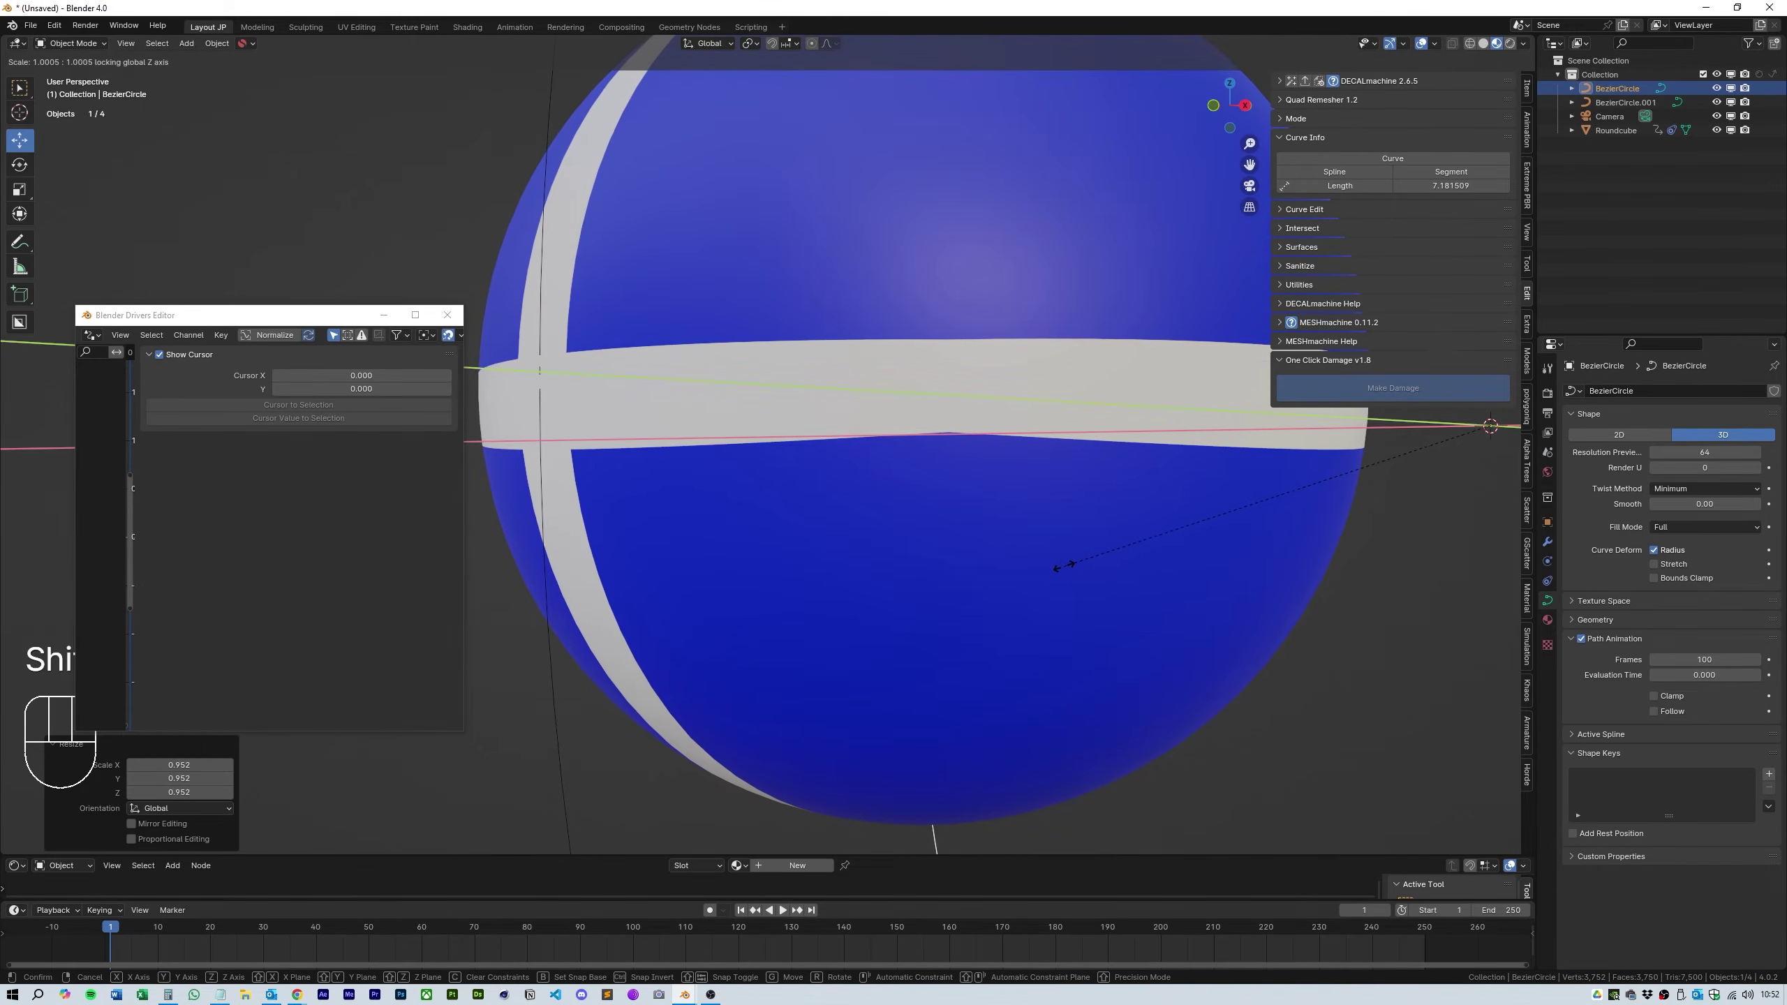
key("shift")
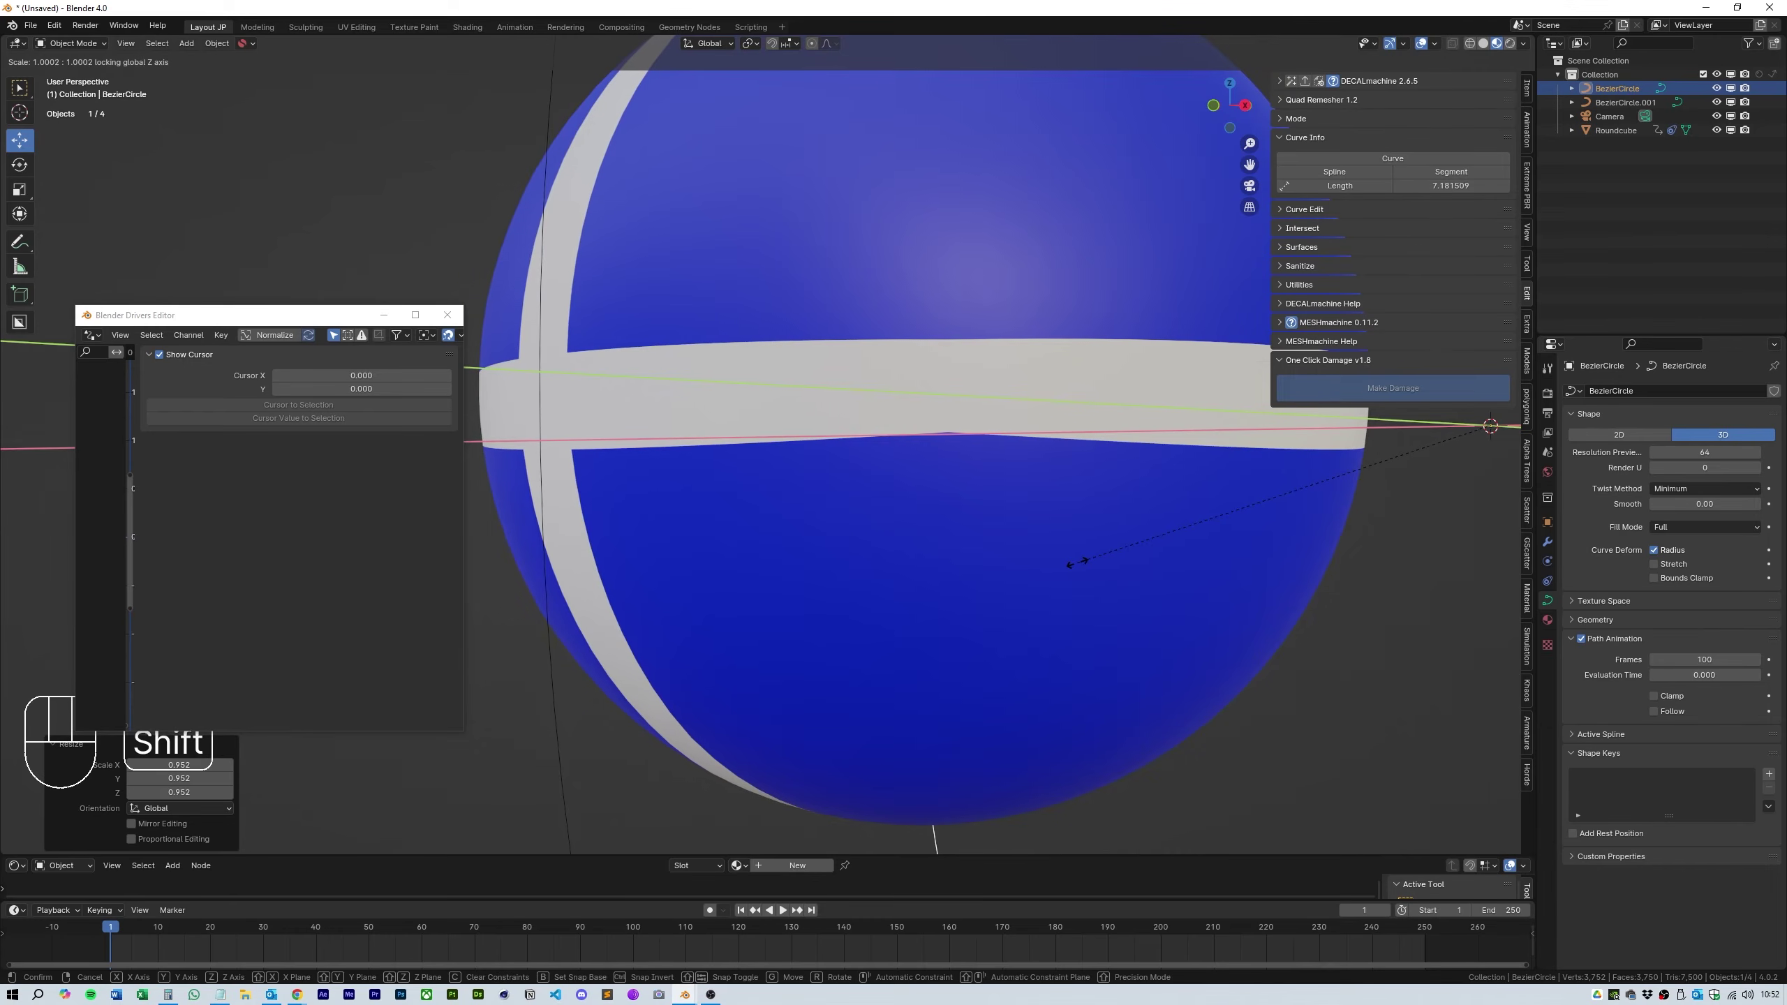
left_click(1075, 565, "shift")
scroll(1075, 565, "down", 8)
middle_click_drag(1121, 562, 1154, 565)
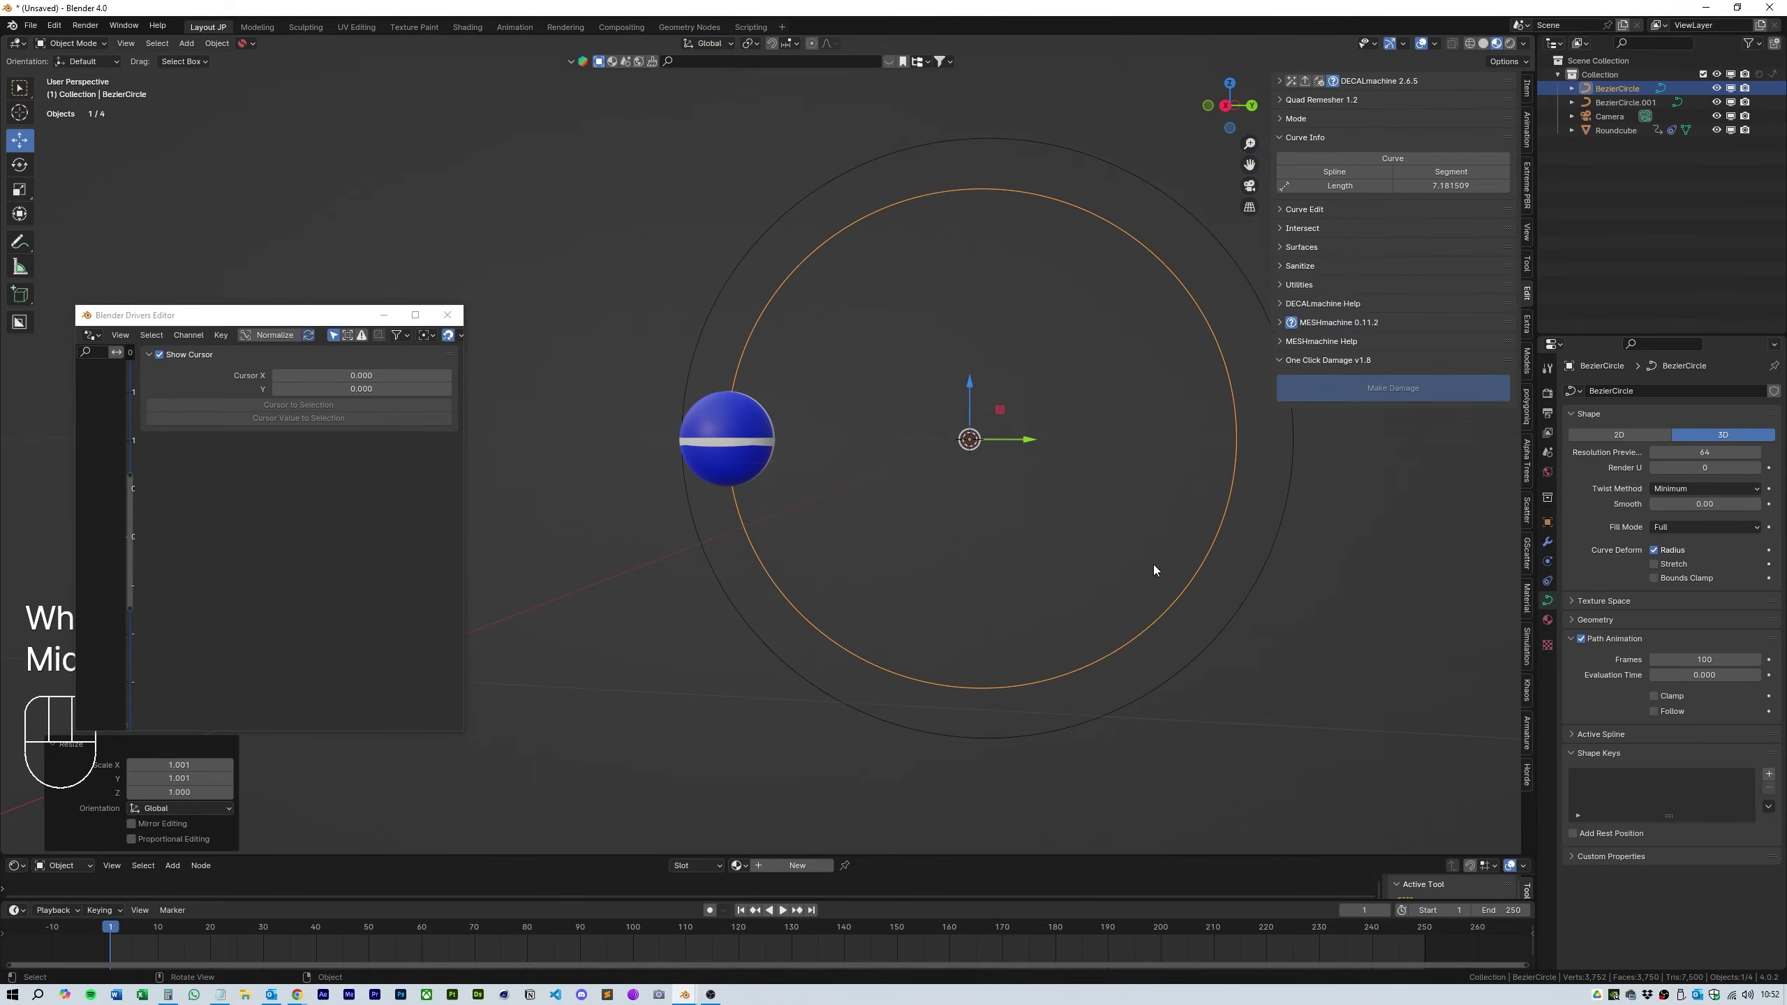
left_click(1126, 583)
key("ctrl+z")
key("ctrl+a")
left_click(1223, 548)
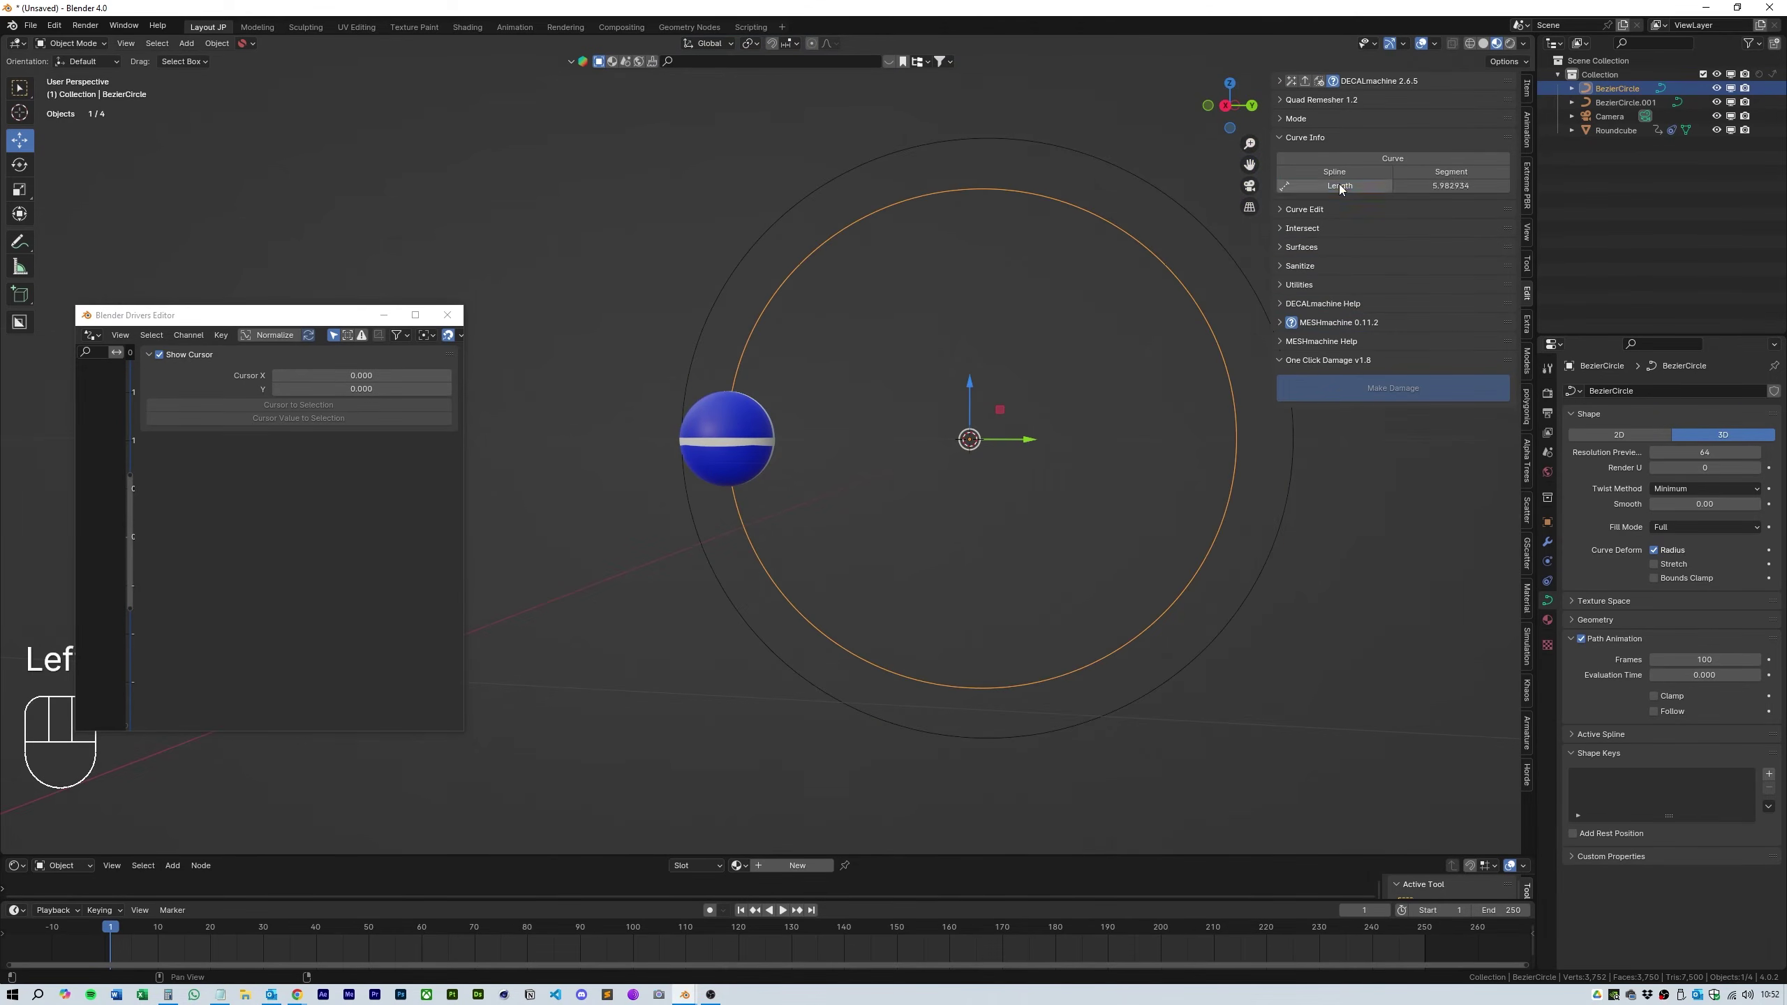
Step: Copy the inner circle's new spline length and replace 6.28126 with 5.98293 in the sphere's driver expression
left_click(1435, 185)
left_click(743, 455)
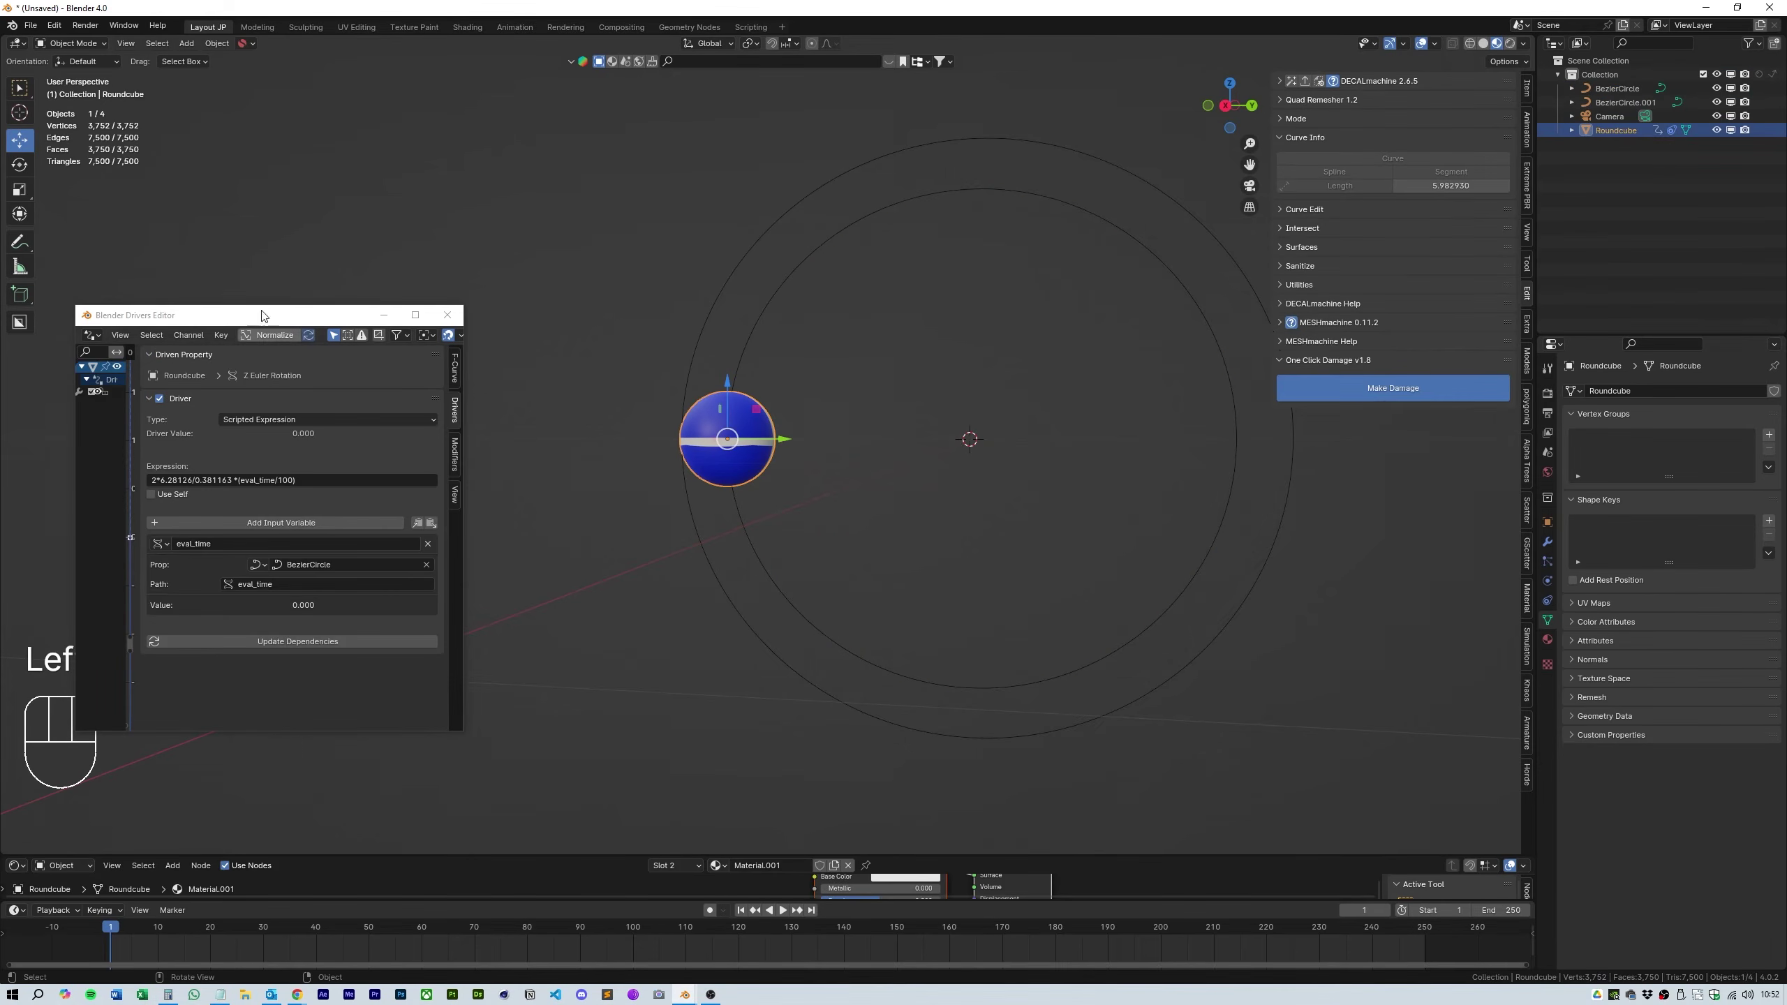
left_click_drag(233, 315, 415, 256)
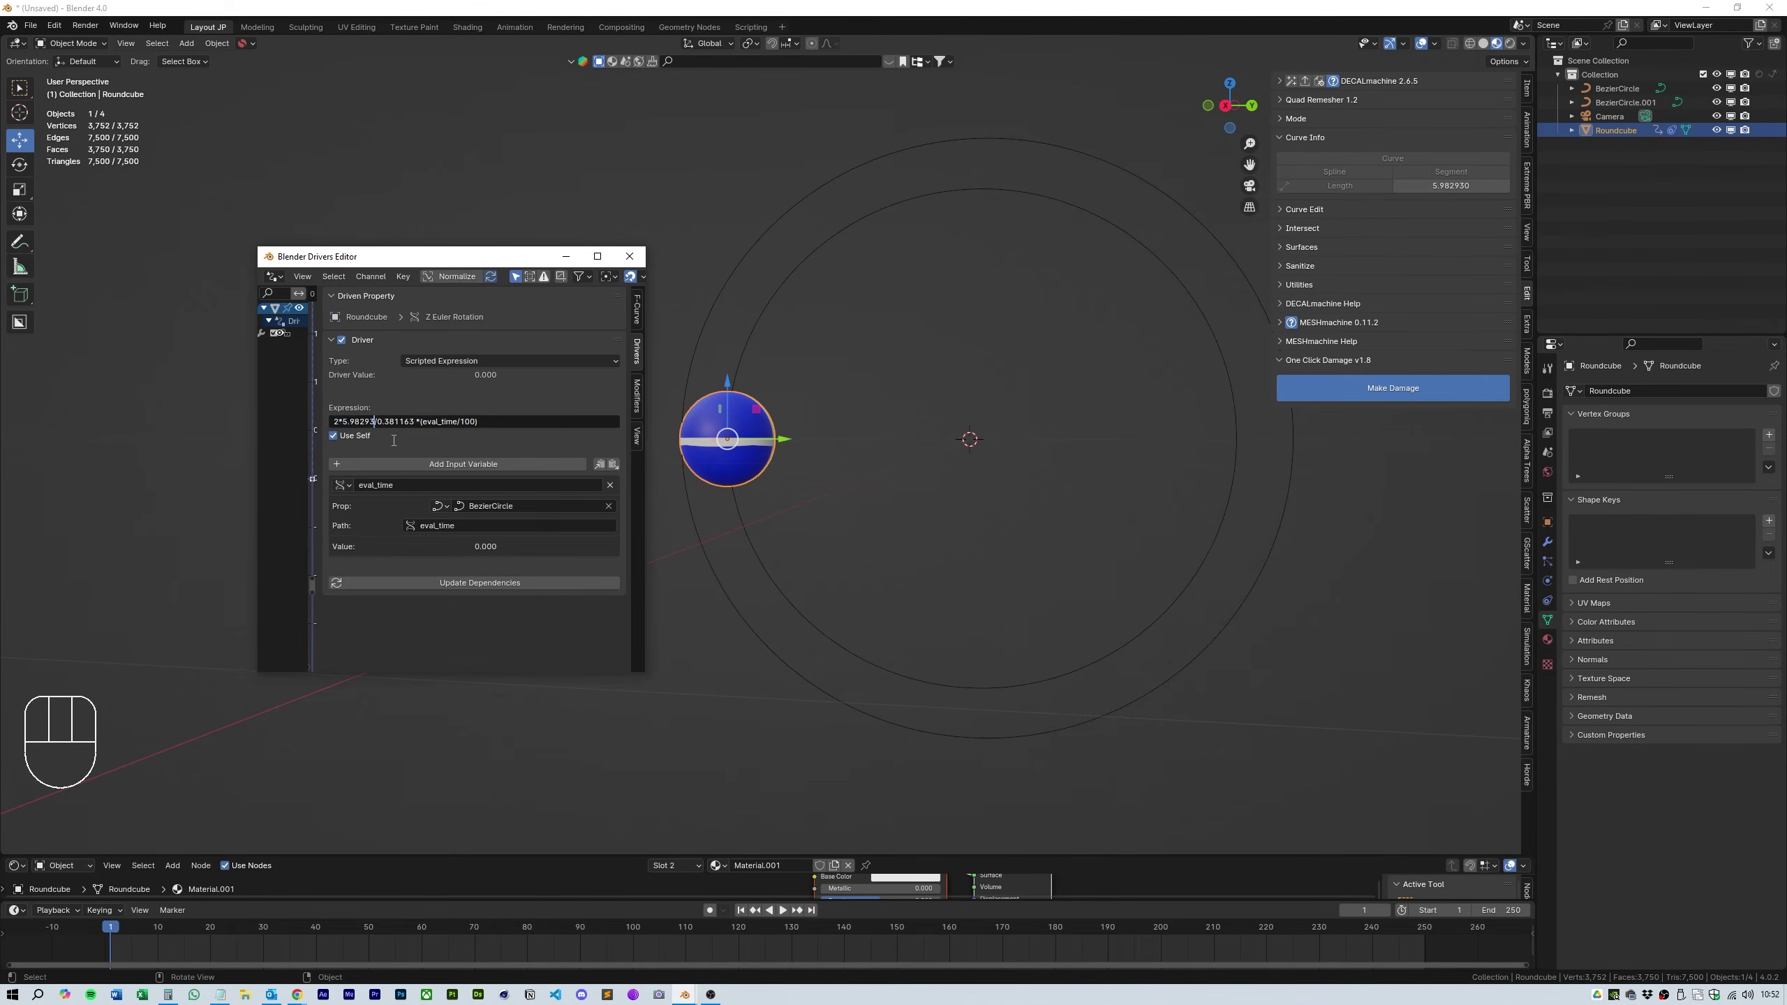
Step: Set the end frame to 150 and keyframe the inner circle's Evaluation Time at 0 on frame 1 and 100 on frame 150
left_click(1230, 504)
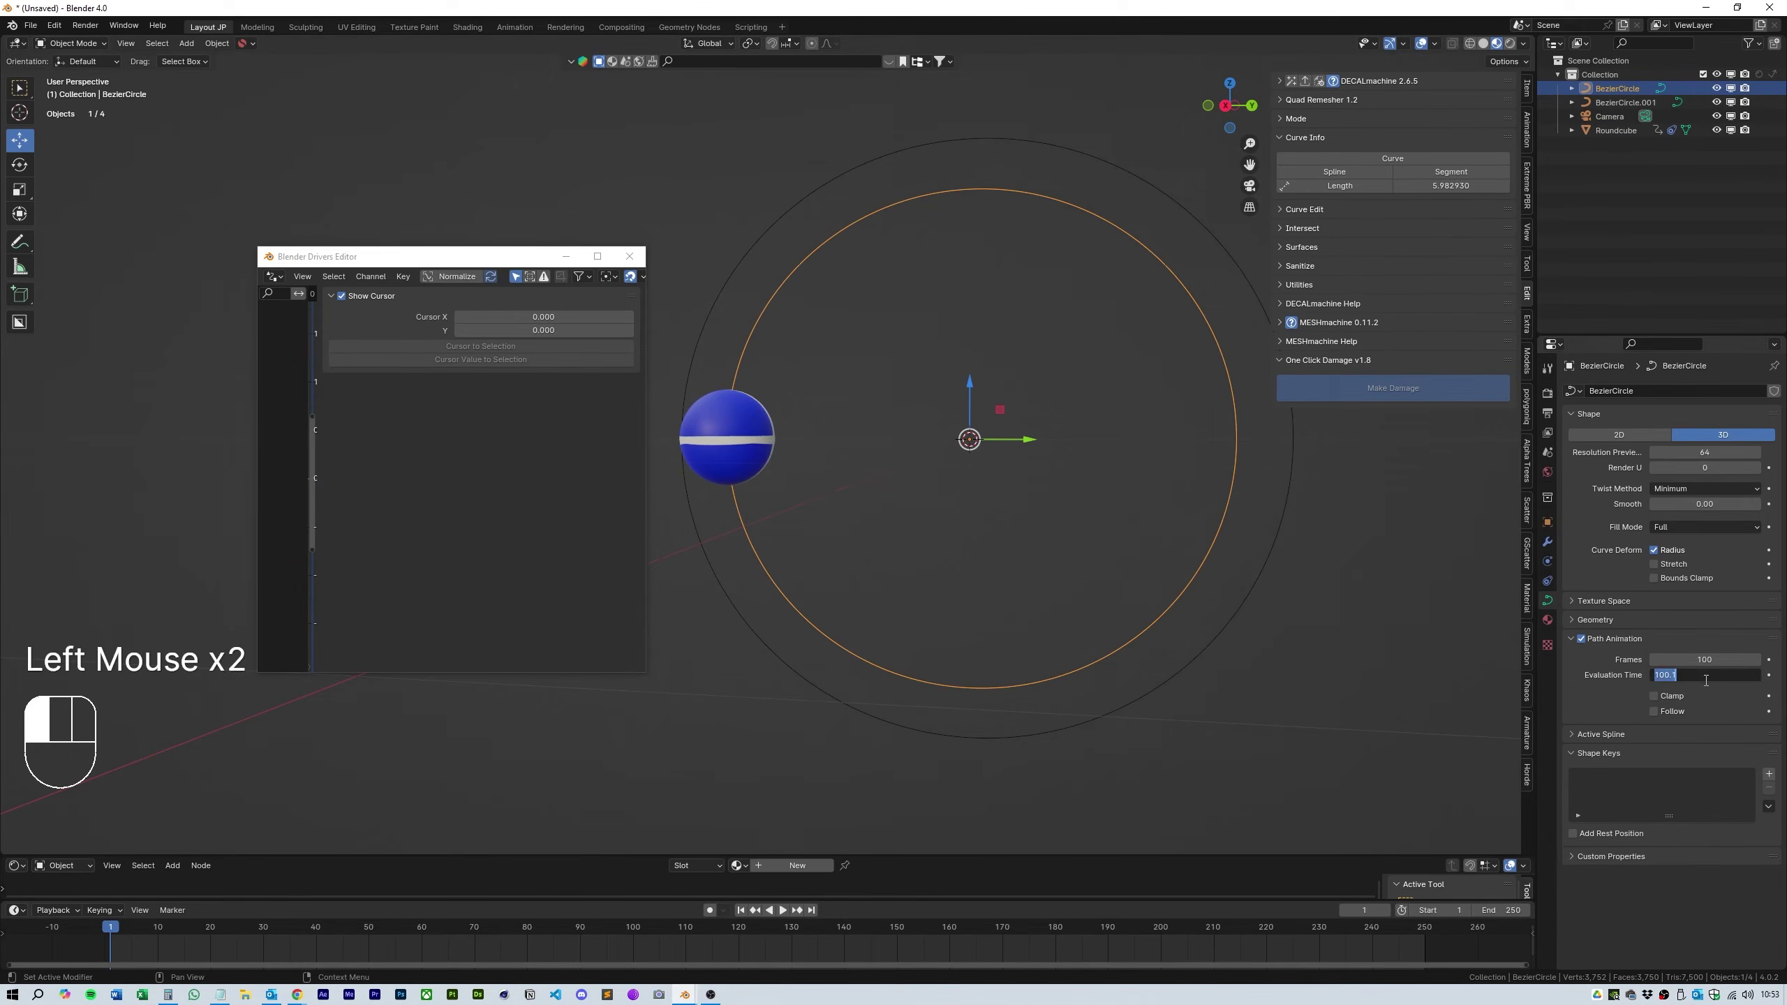
left_click_drag(806, 901, 807, 845)
type("150")
key("Return")
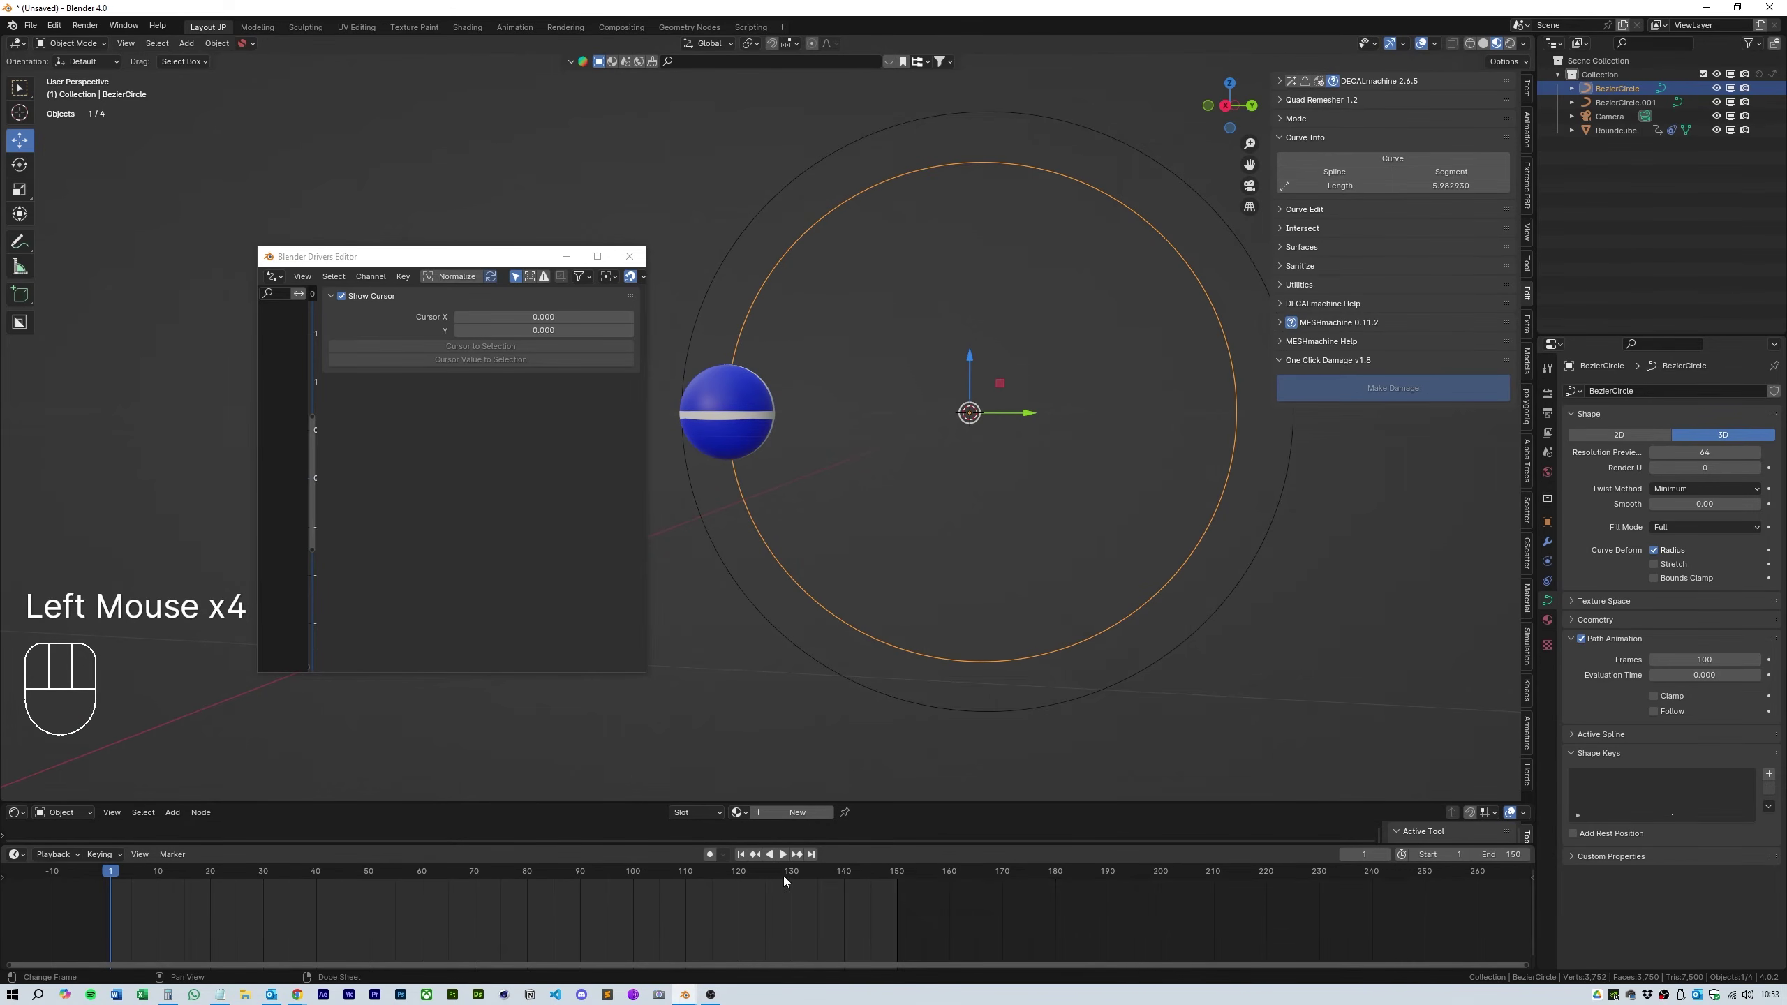
middle_click_drag(1083, 915, 1341, 915)
key("i")
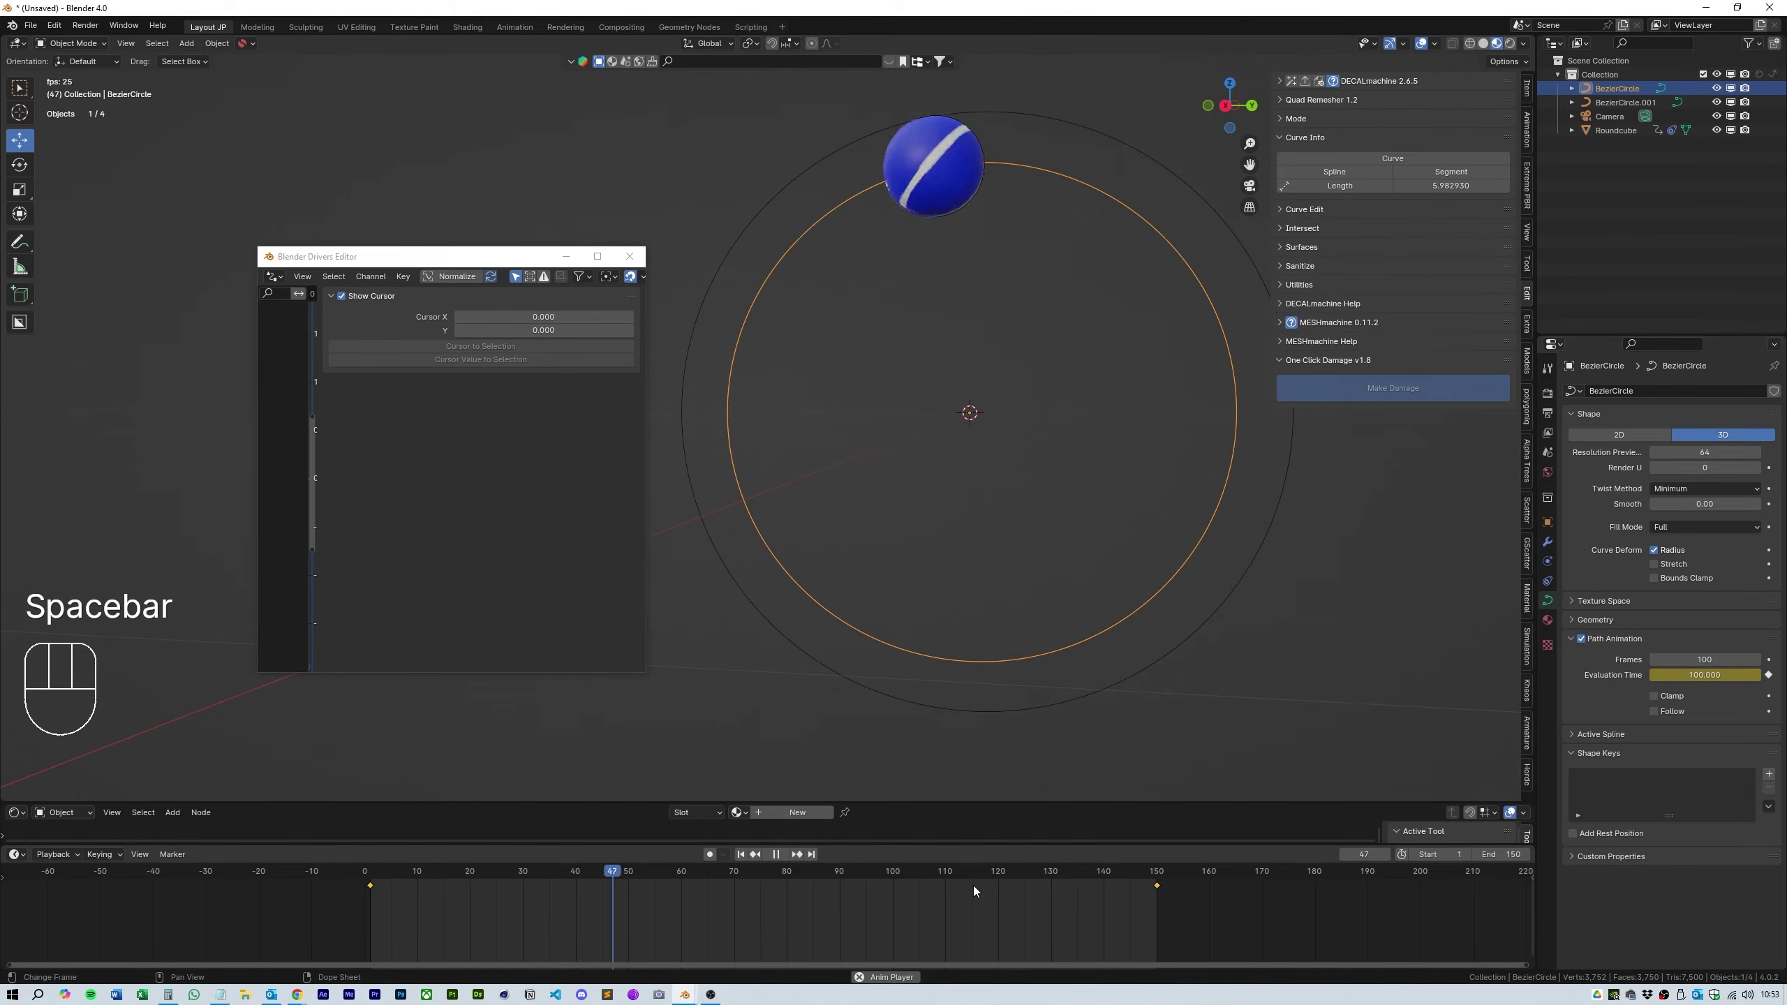
Step: Stop the playback, return to the first frame and set the Evaluation Time keyframes' interpolation mode to Quintic
key("space")
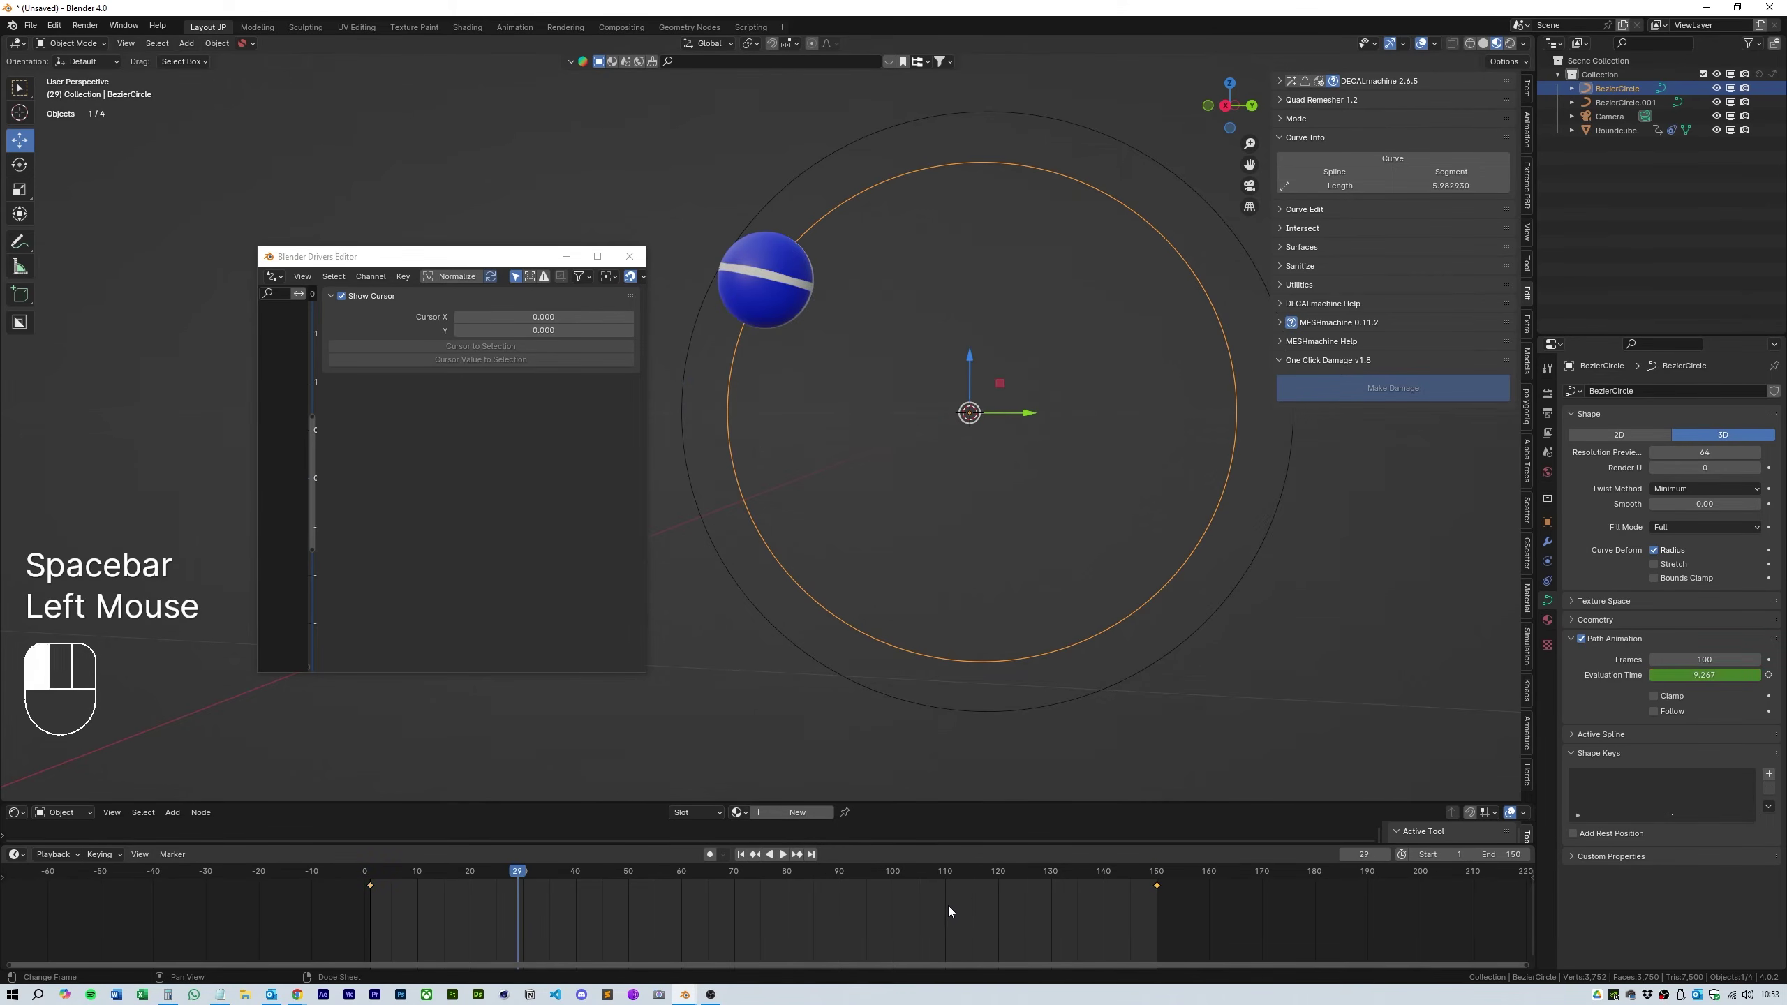
left_click(740, 854)
right_click(1159, 889)
mouse_move(1160, 889)
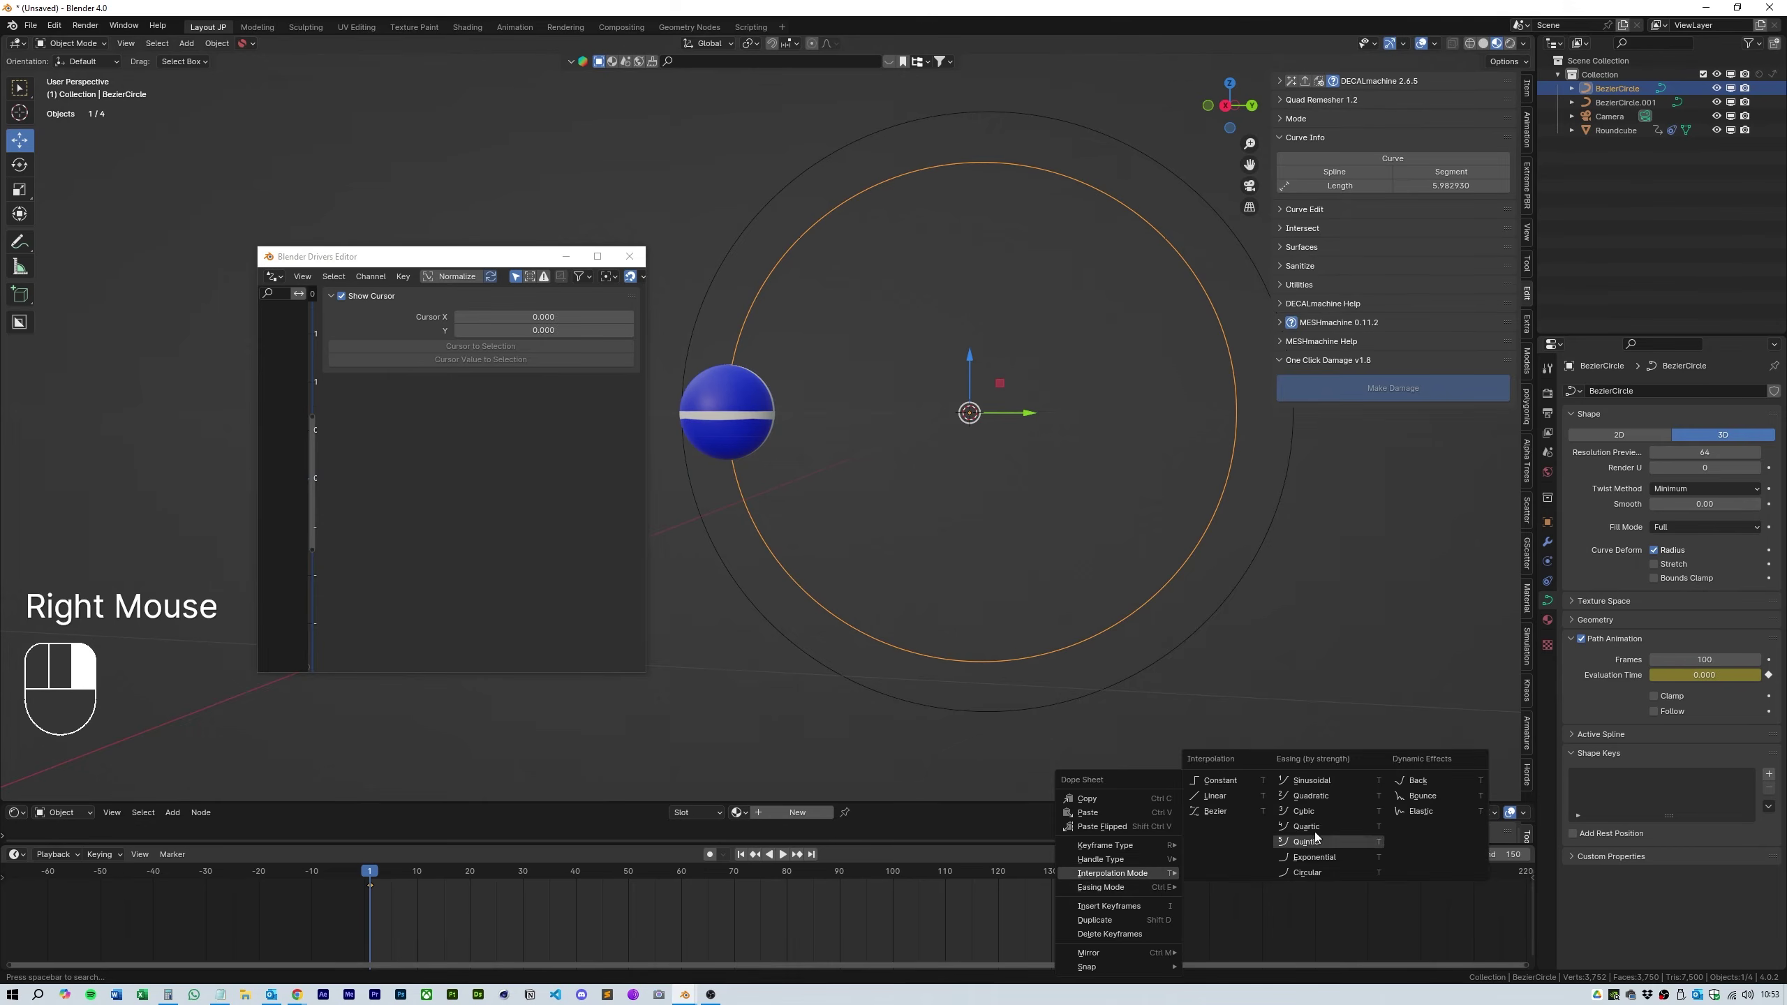
left_click(1340, 841)
Step: Play back the rolling animation to check the eased motion and return to frame 1
key("space")
left_click(1072, 908)
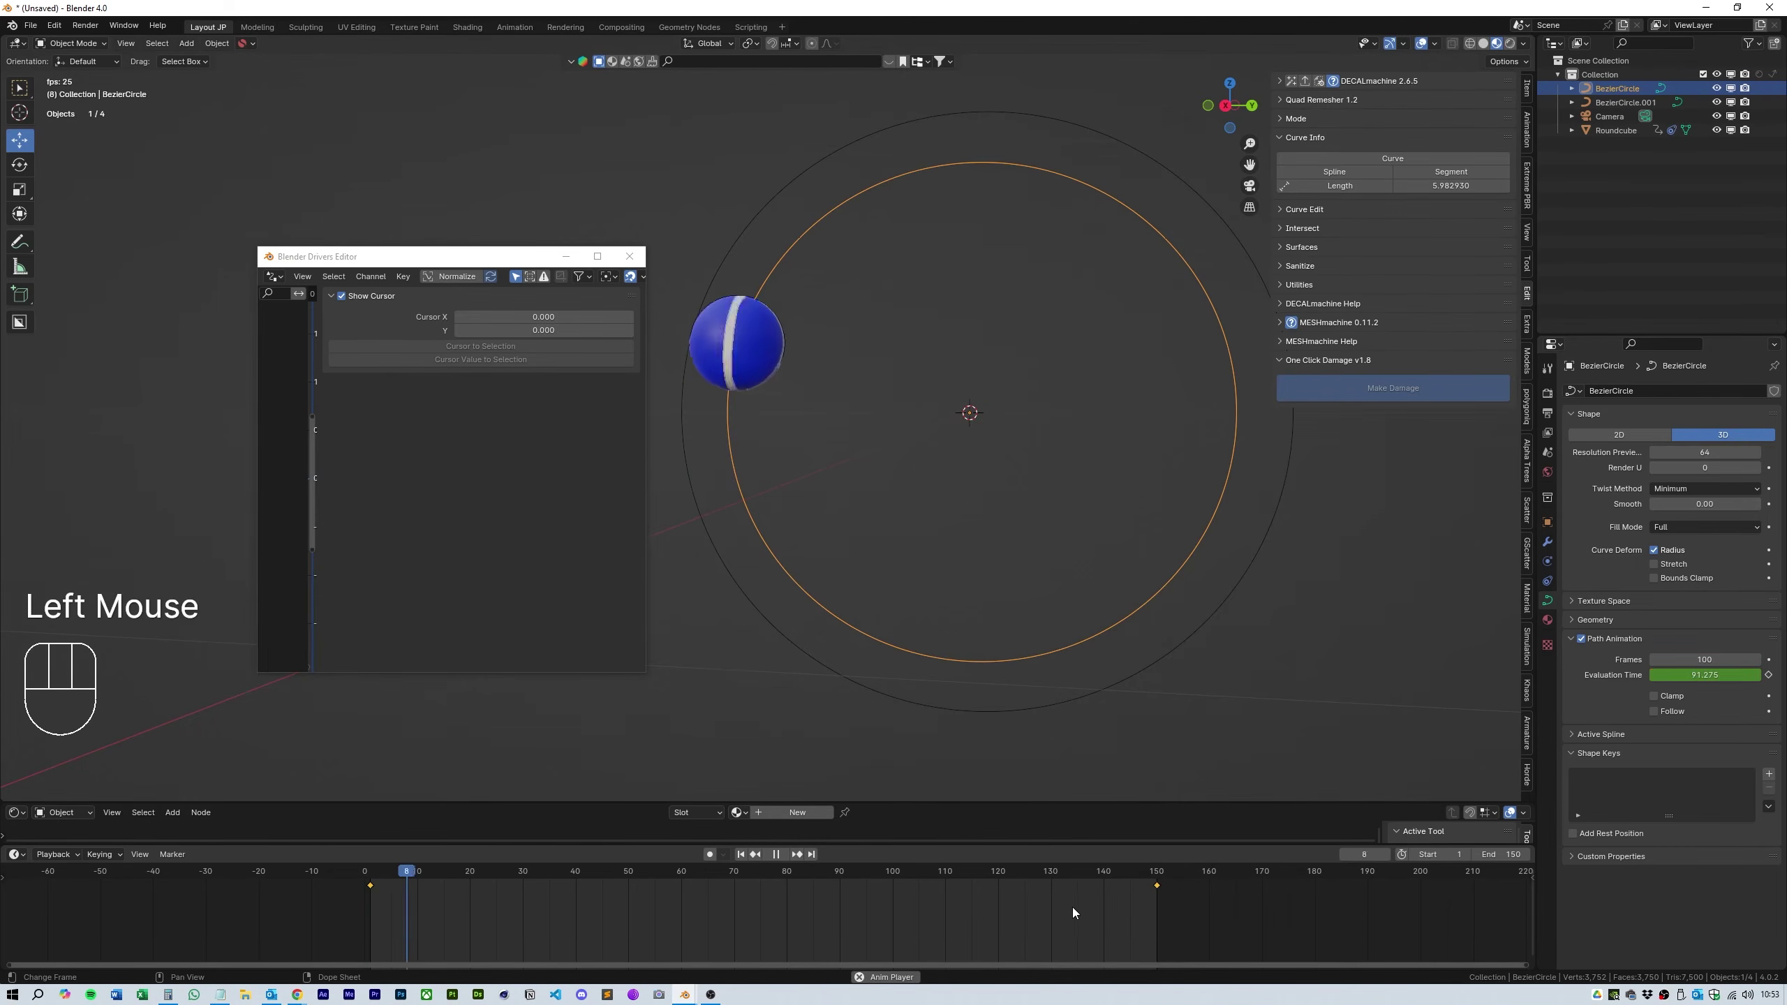
key("space")
left_click(1037, 903)
key("space")
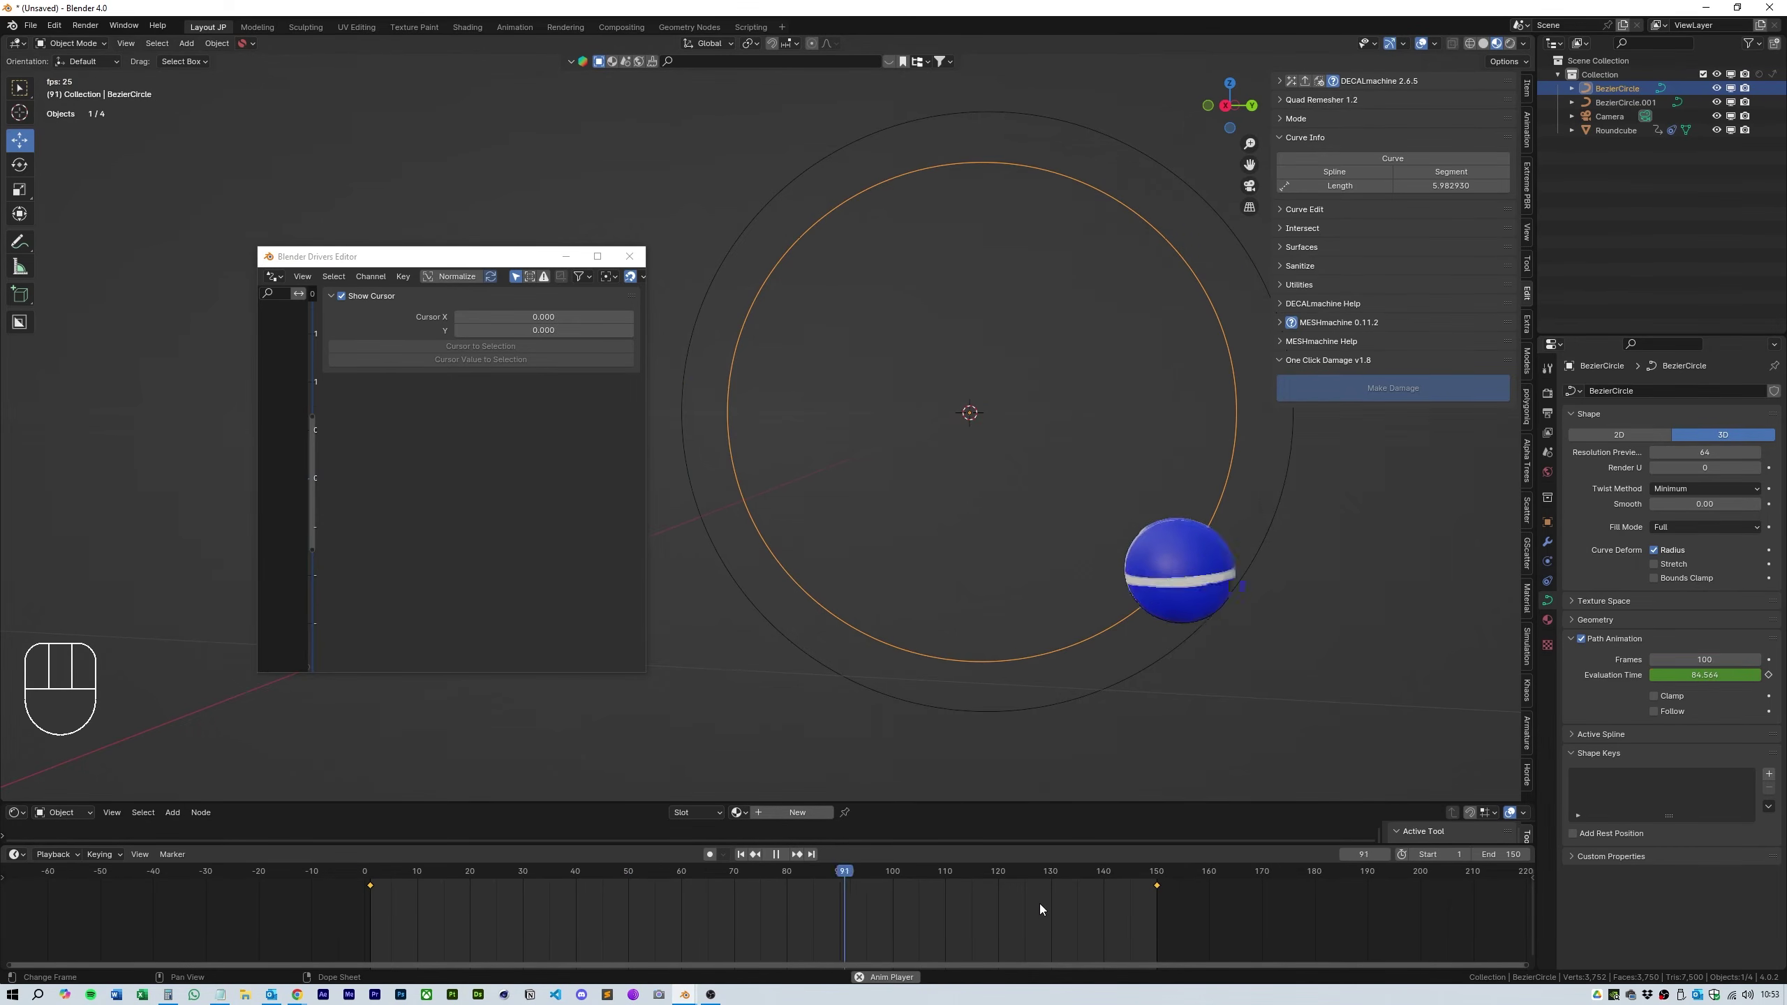
key("space")
left_click(370, 908)
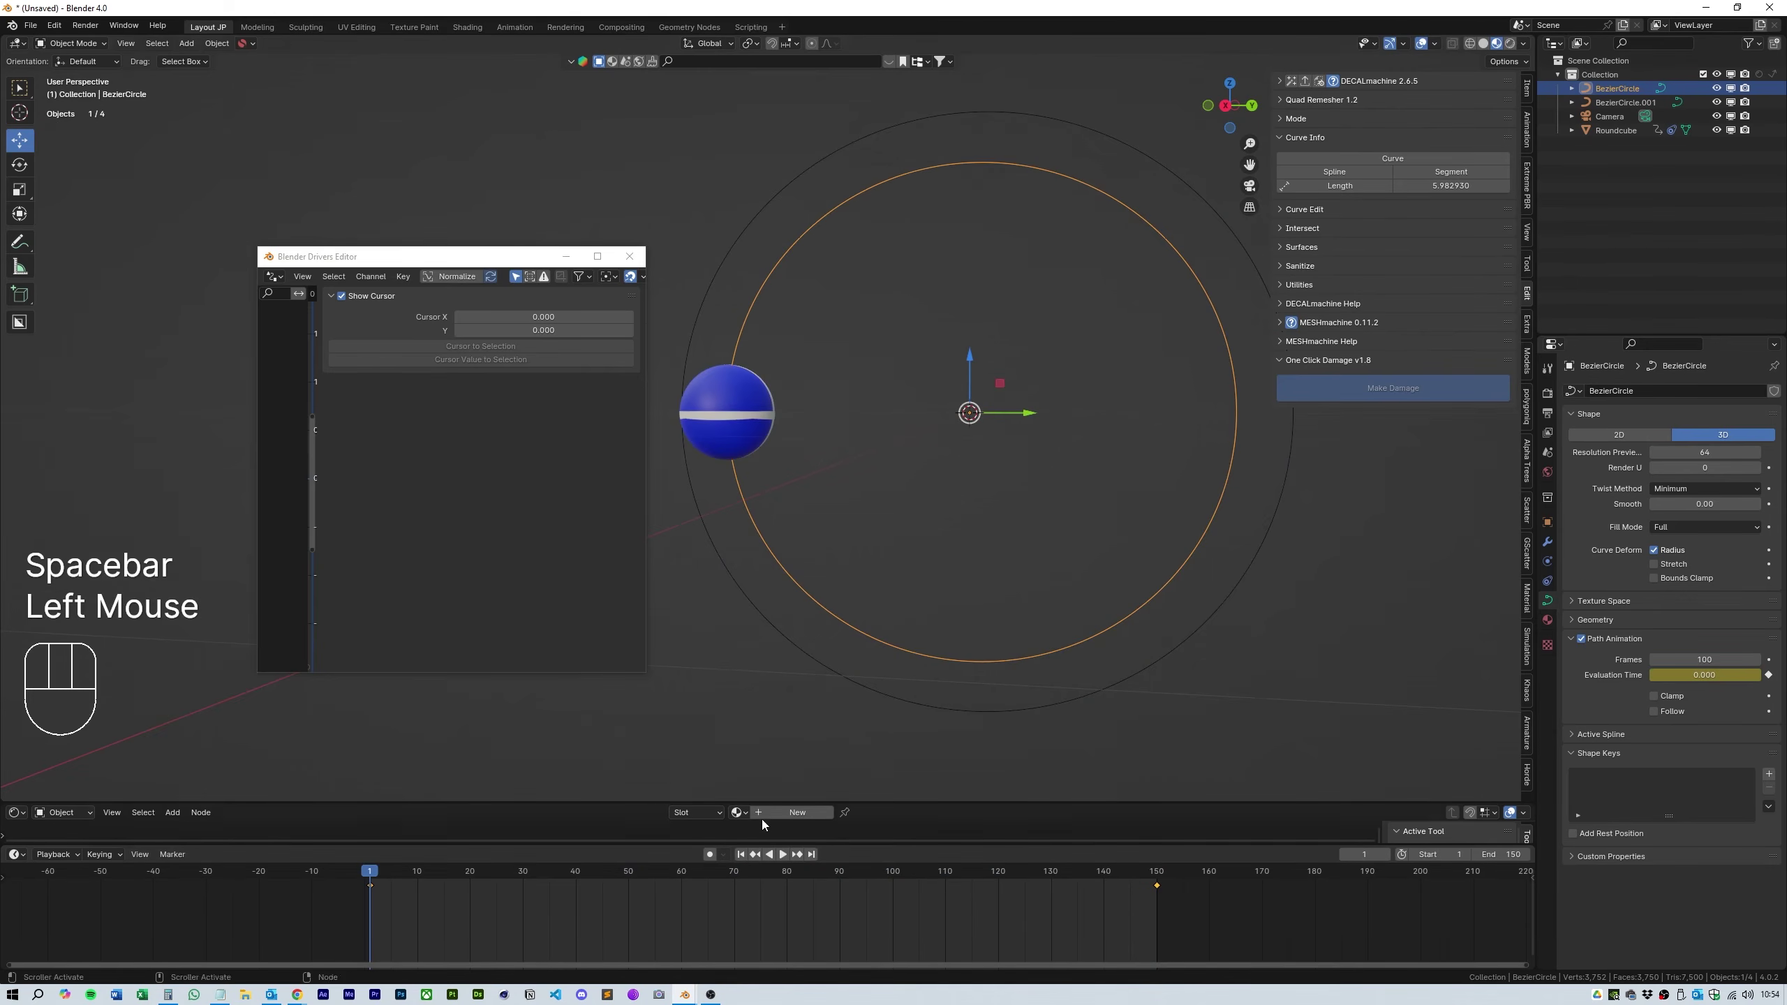
Step: Close the Drivers Editor, hide the sidebar, and select the sphere with its material properties displayed
left_click(629, 256)
key("n")
middle_click_drag(1173, 363, 1013, 377, "shift")
middle_click_drag(1013, 376, 1099, 415)
scroll(1101, 423, "down", 1)
scroll(1101, 423, "down", 1)
scroll(1098, 416, "up", 1)
left_click(1547, 620)
left_click(698, 363)
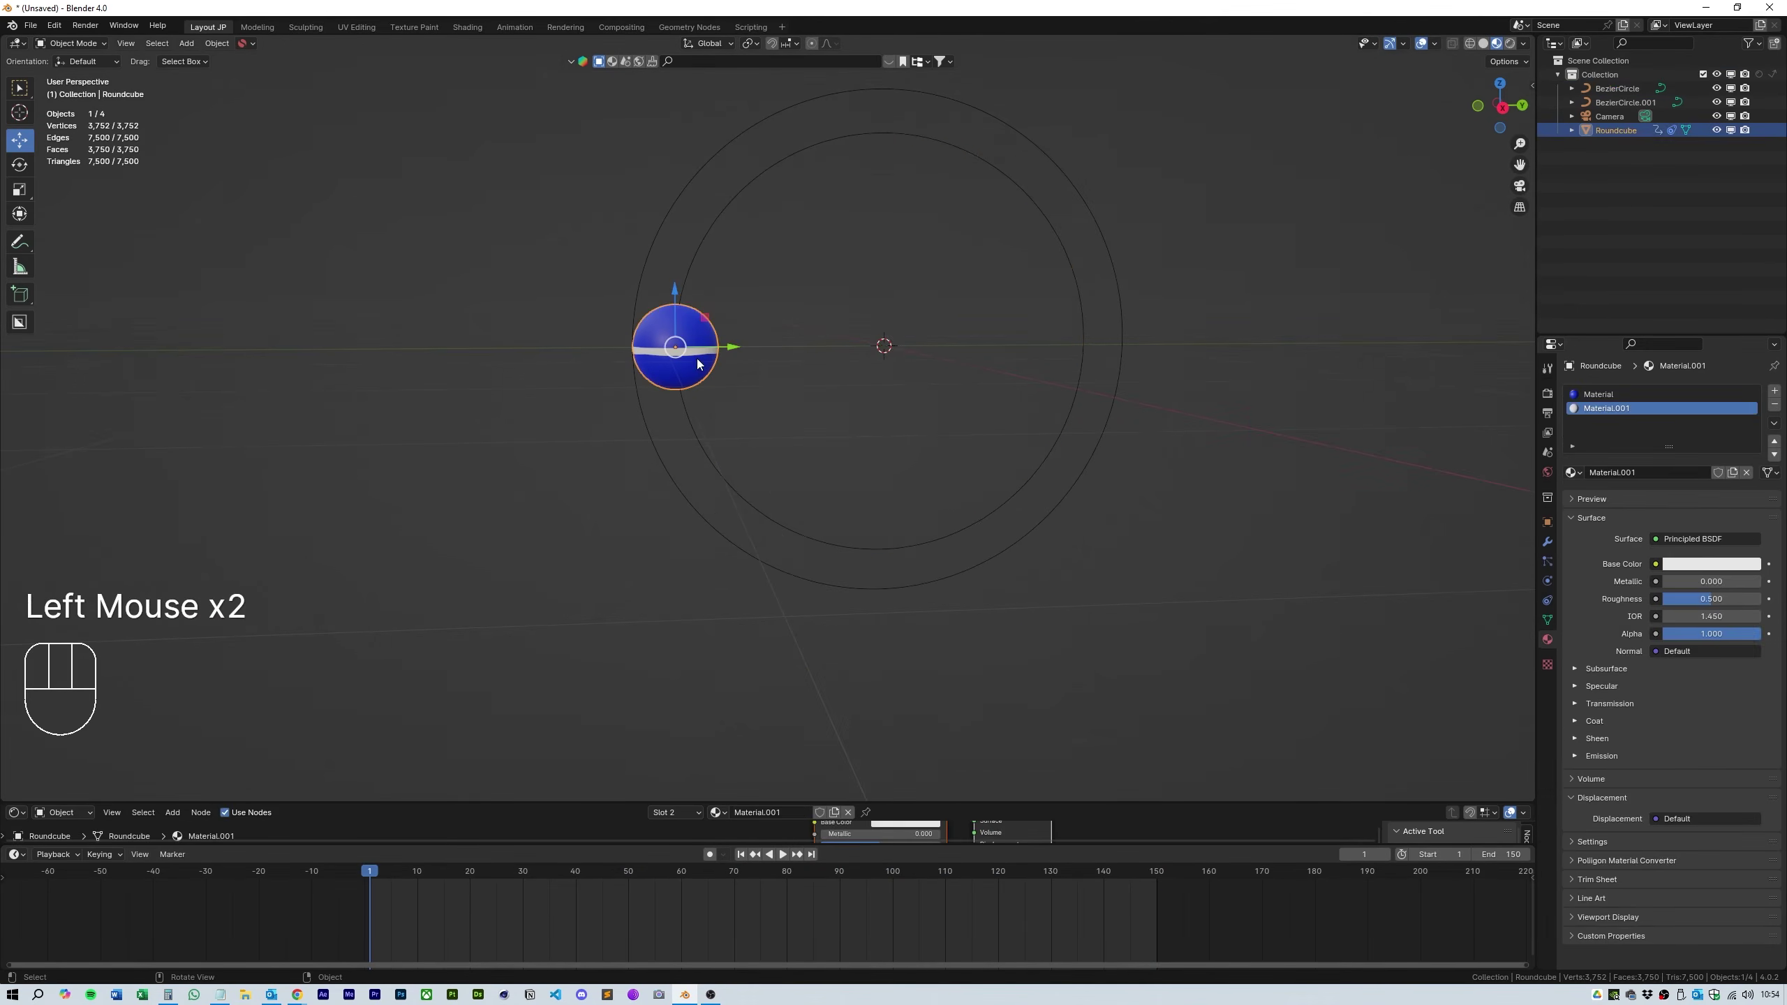
Step: Recolour the sphere's first material with a magenta base colour and a metallic value of 0.866
middle_click_drag(754, 414, 880, 479, "shift")
scroll(880, 479, "up", 2)
middle_click_drag(880, 478, 985, 493, "shift")
middle_click_drag(985, 493, 1226, 467, "shift")
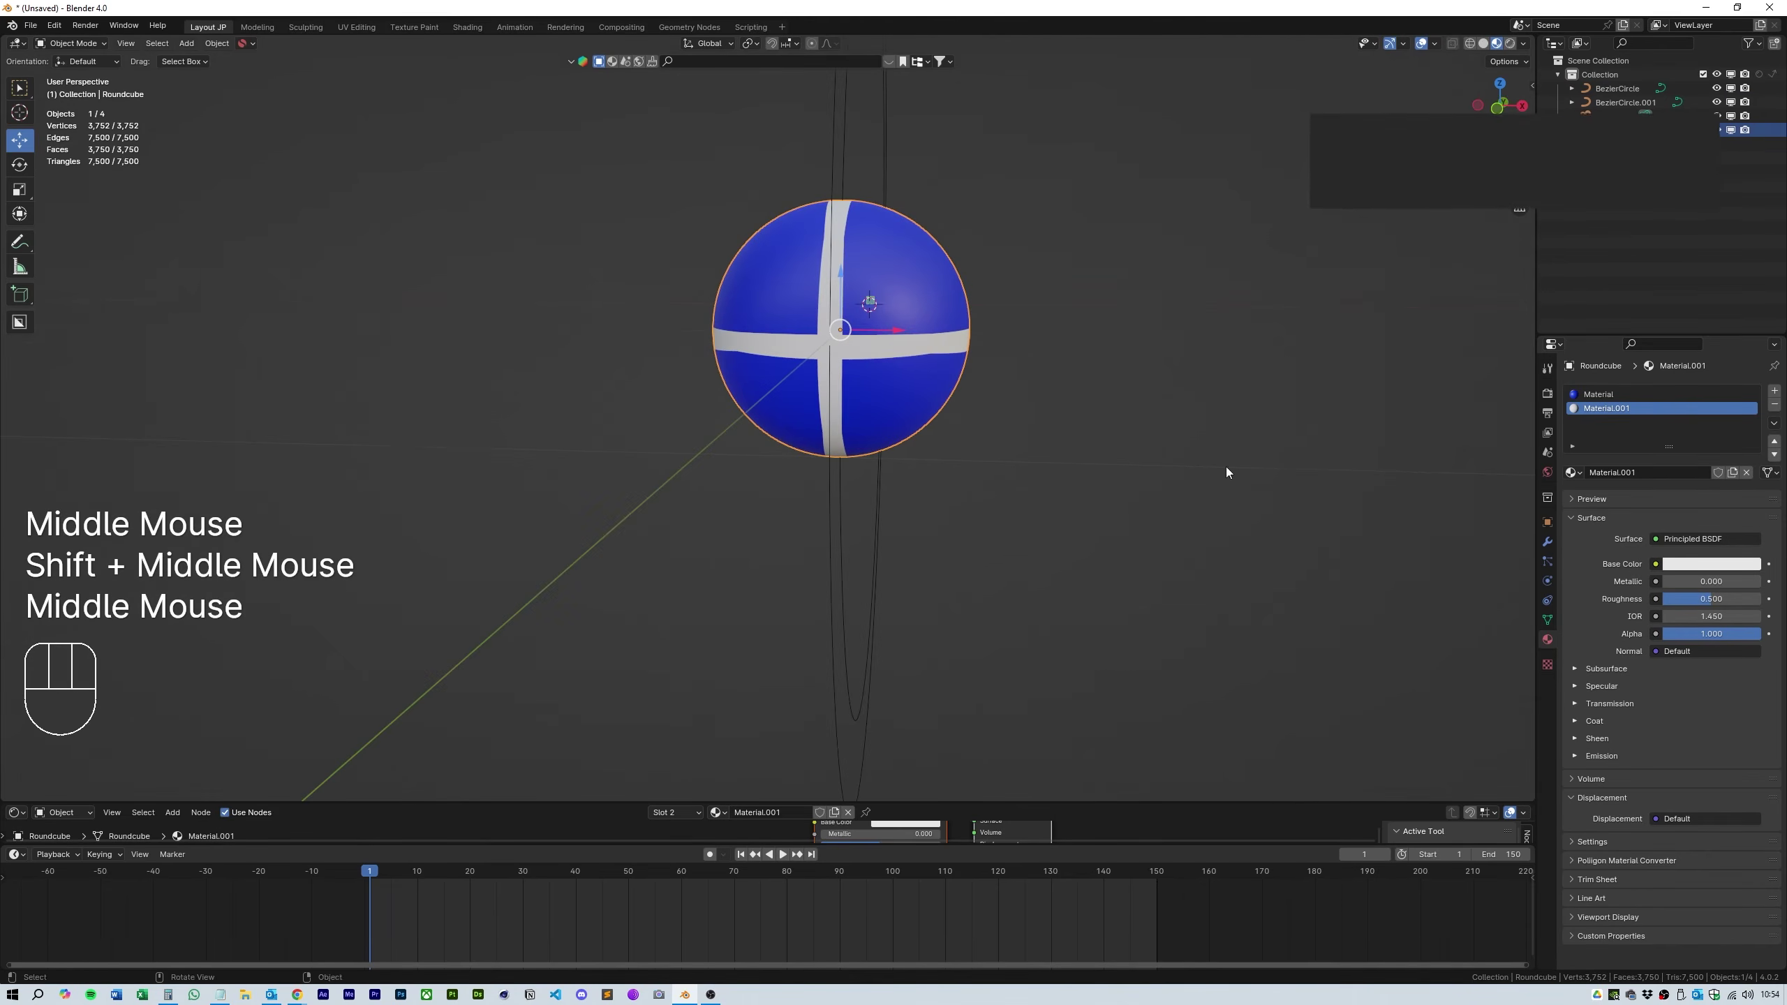
left_click(1639, 395)
left_click(1711, 564)
left_click(1699, 428)
key("Tab")
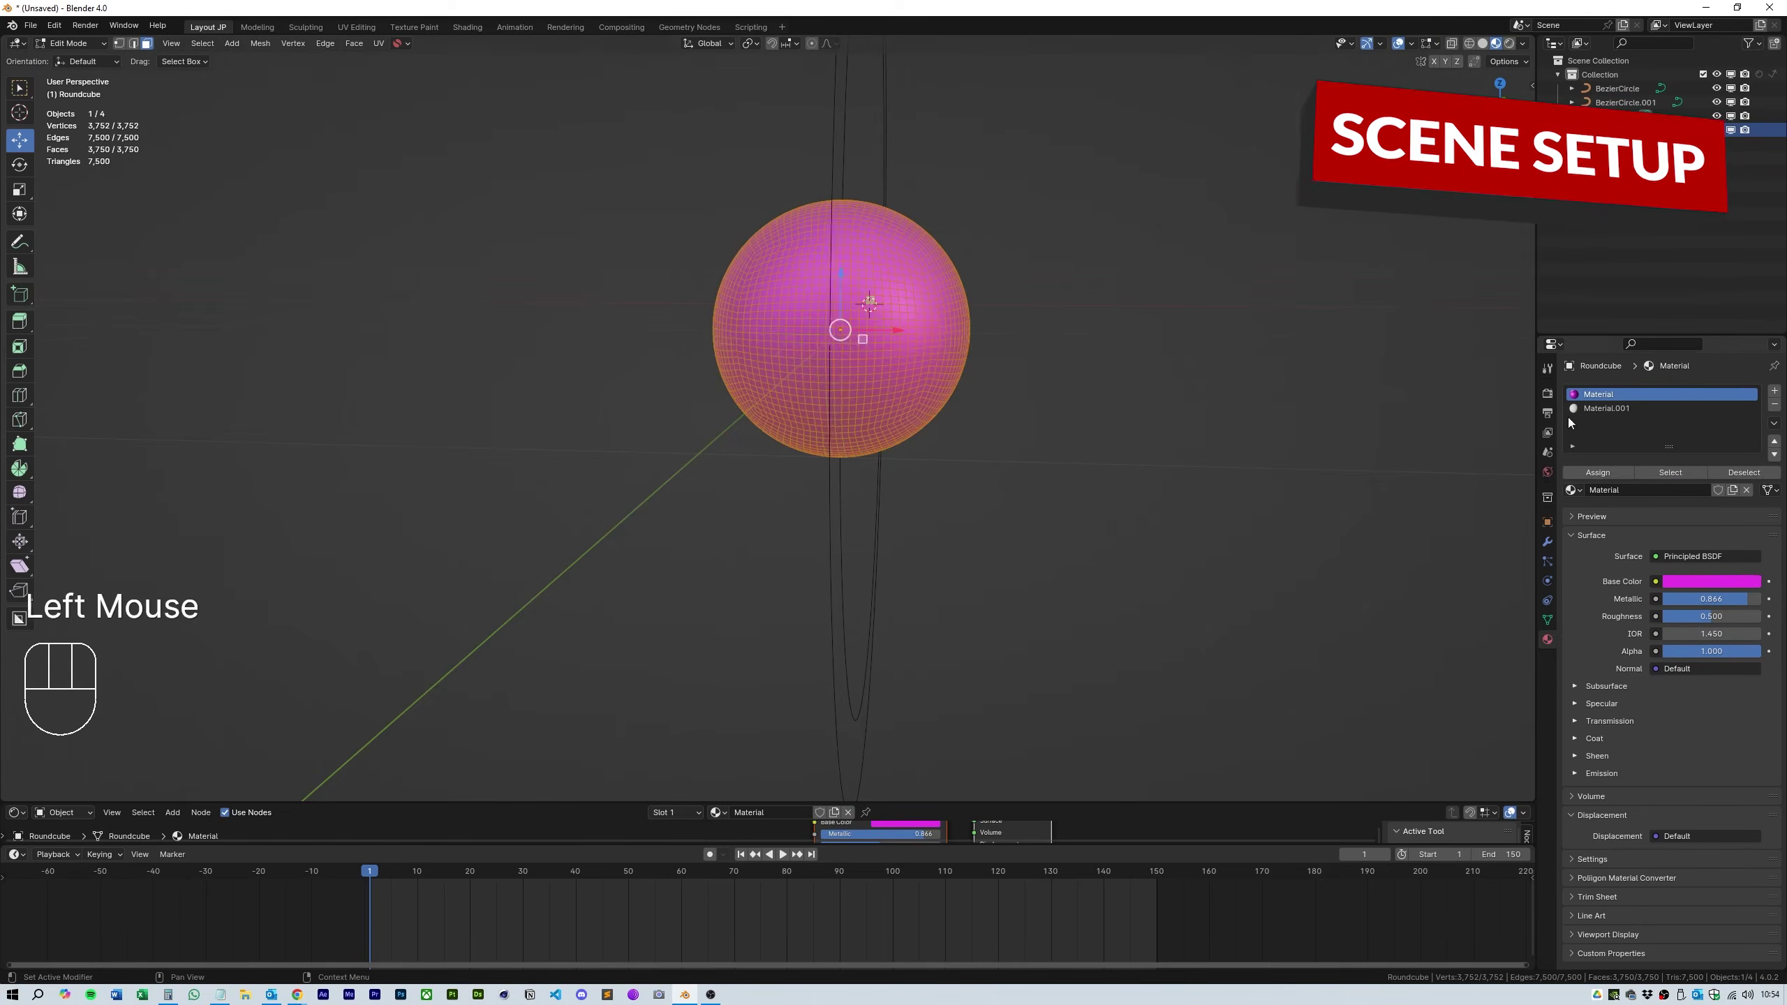
Step: Enlarge the Shader Editor and give the sphere's second material a light pink base colour and a roughness of 0.368
left_click(1606, 409)
key("Tab")
left_click_drag(1032, 802, 1032, 526)
left_click_drag(911, 650, 889, 649)
left_click(950, 619)
left_click(932, 450)
left_click(868, 748)
Step: Assign the light pink material to one half of the sphere, set the magenta material's roughness to 0.225, and shrink the Shader Editor
middle_click_drag(1097, 312, 880, 394, "shift")
key("Tab")
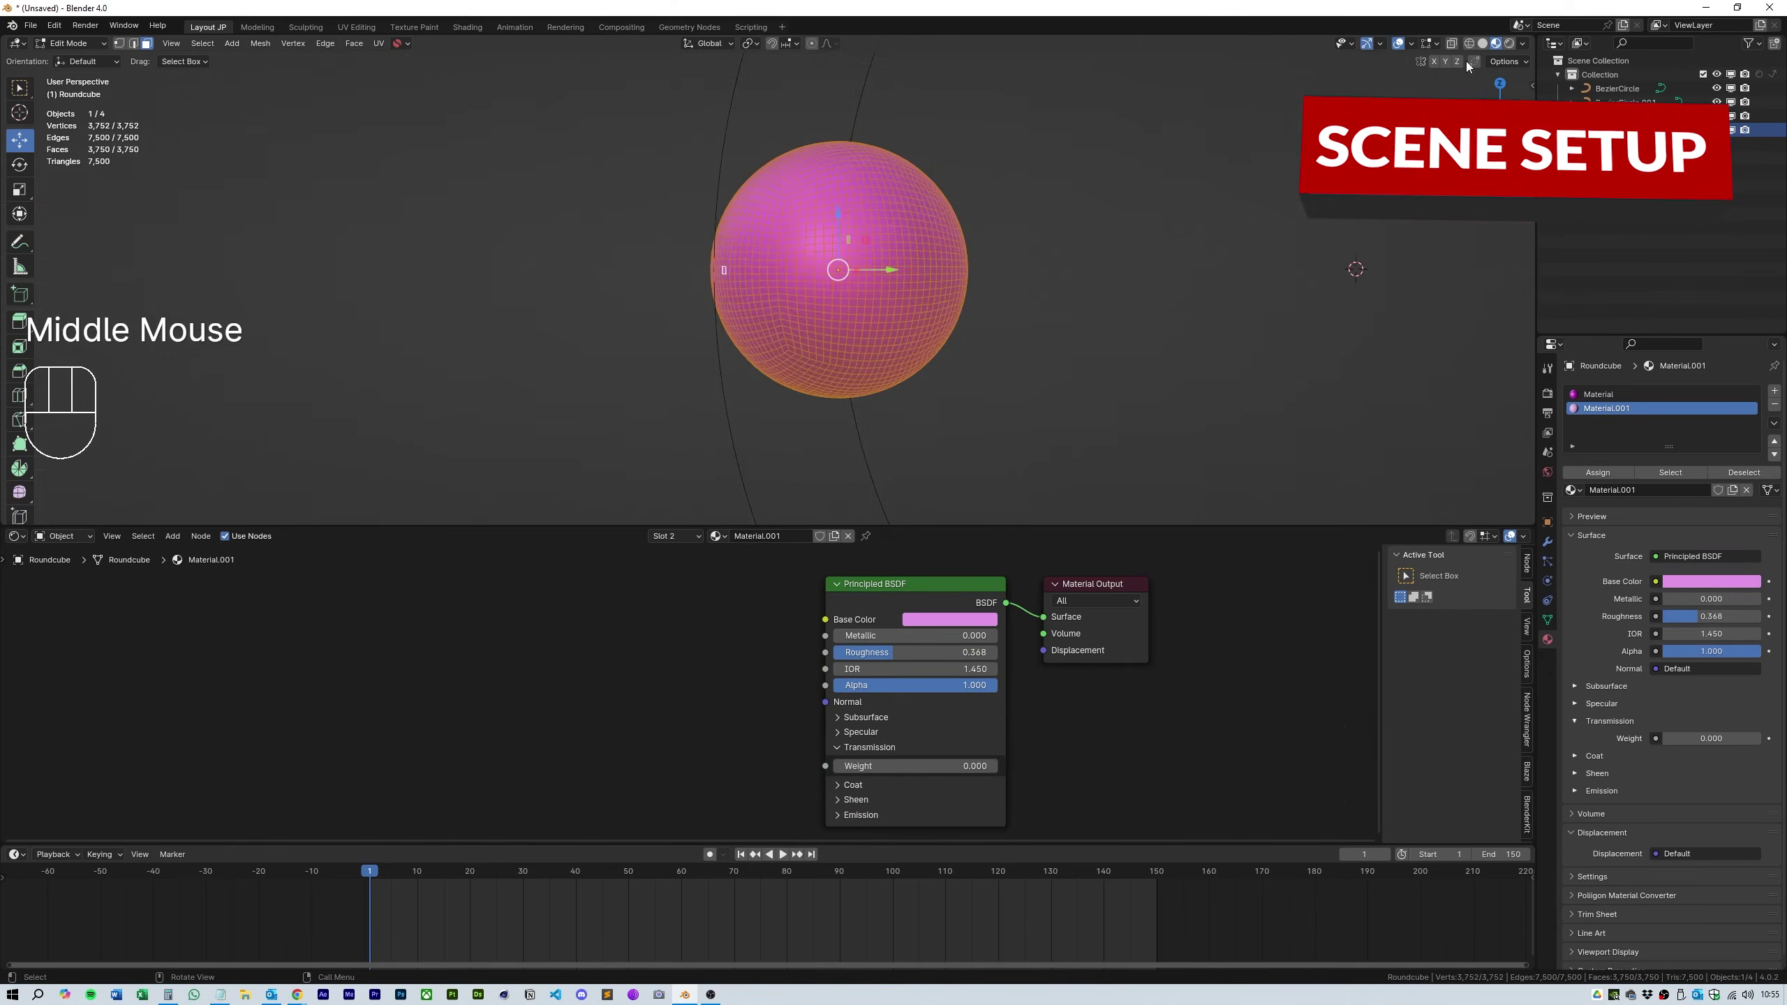
left_click(1471, 43)
scroll(837, 269, "up", 3)
left_click_drag(654, 260, 1232, 514)
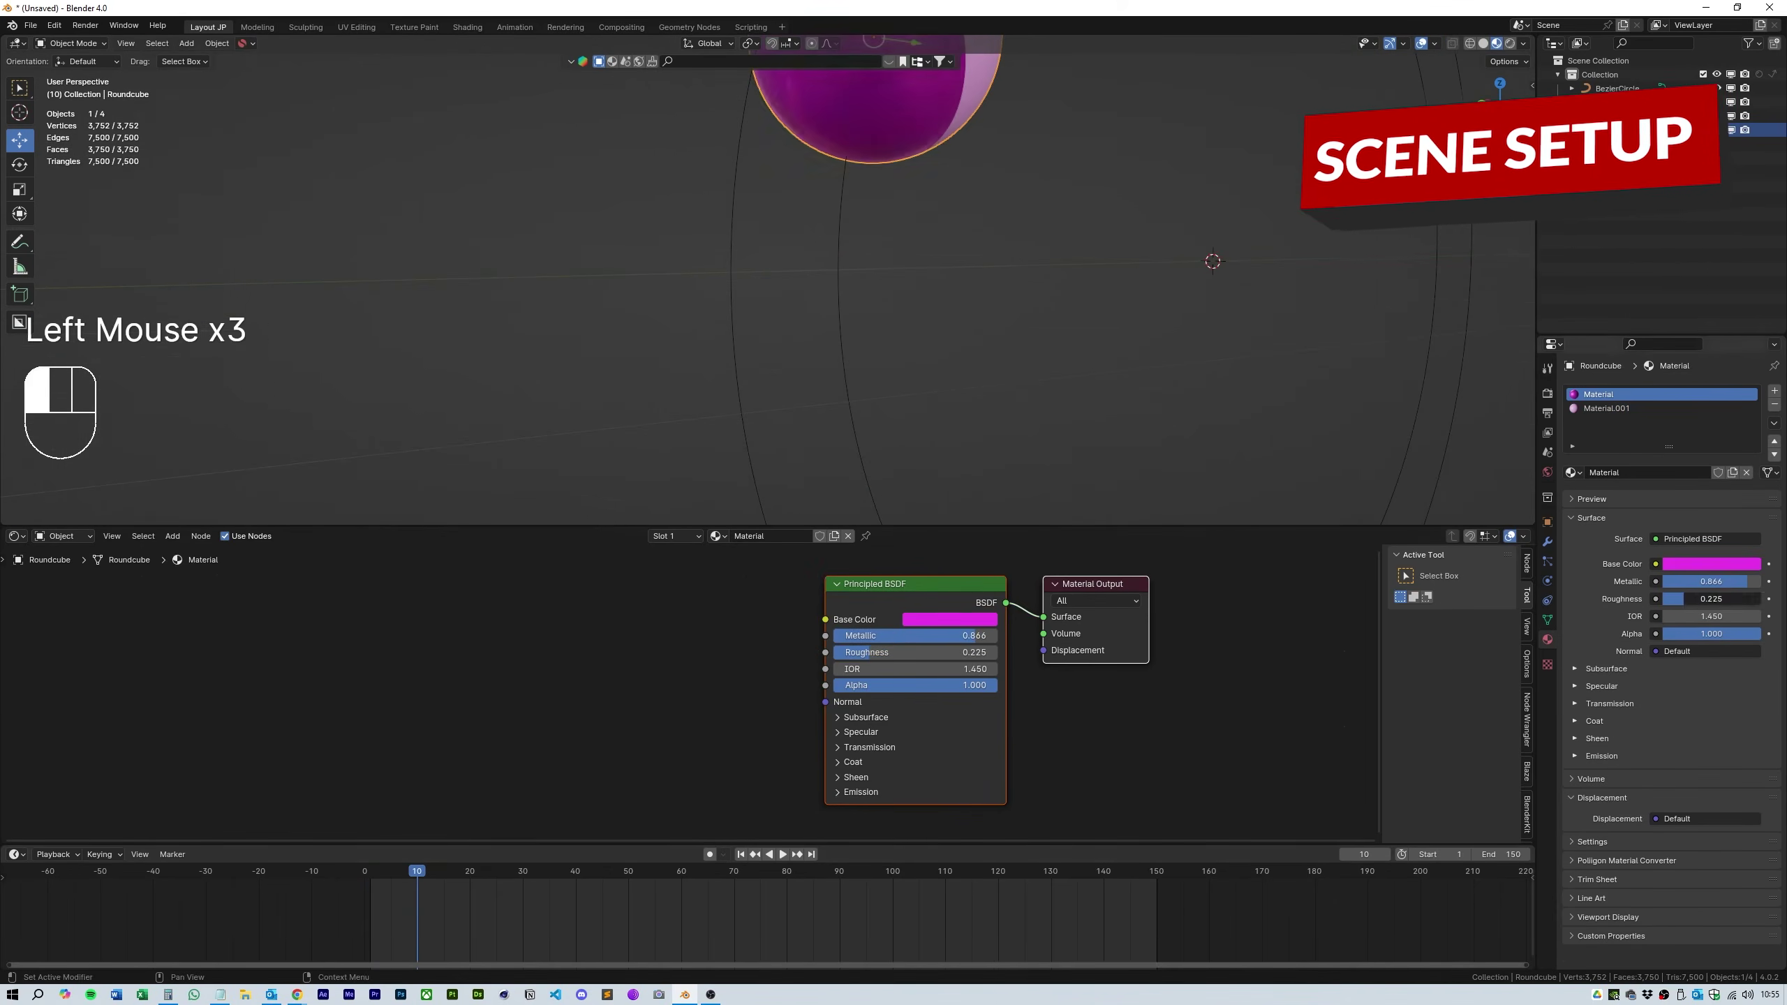
scroll(1056, 338, "down", 6)
left_click_drag(1055, 525, 1055, 825)
middle_click_drag(1055, 317, 1109, 380, "shift")
key("shift+a")
left_click(994, 516)
left_click(1507, 113)
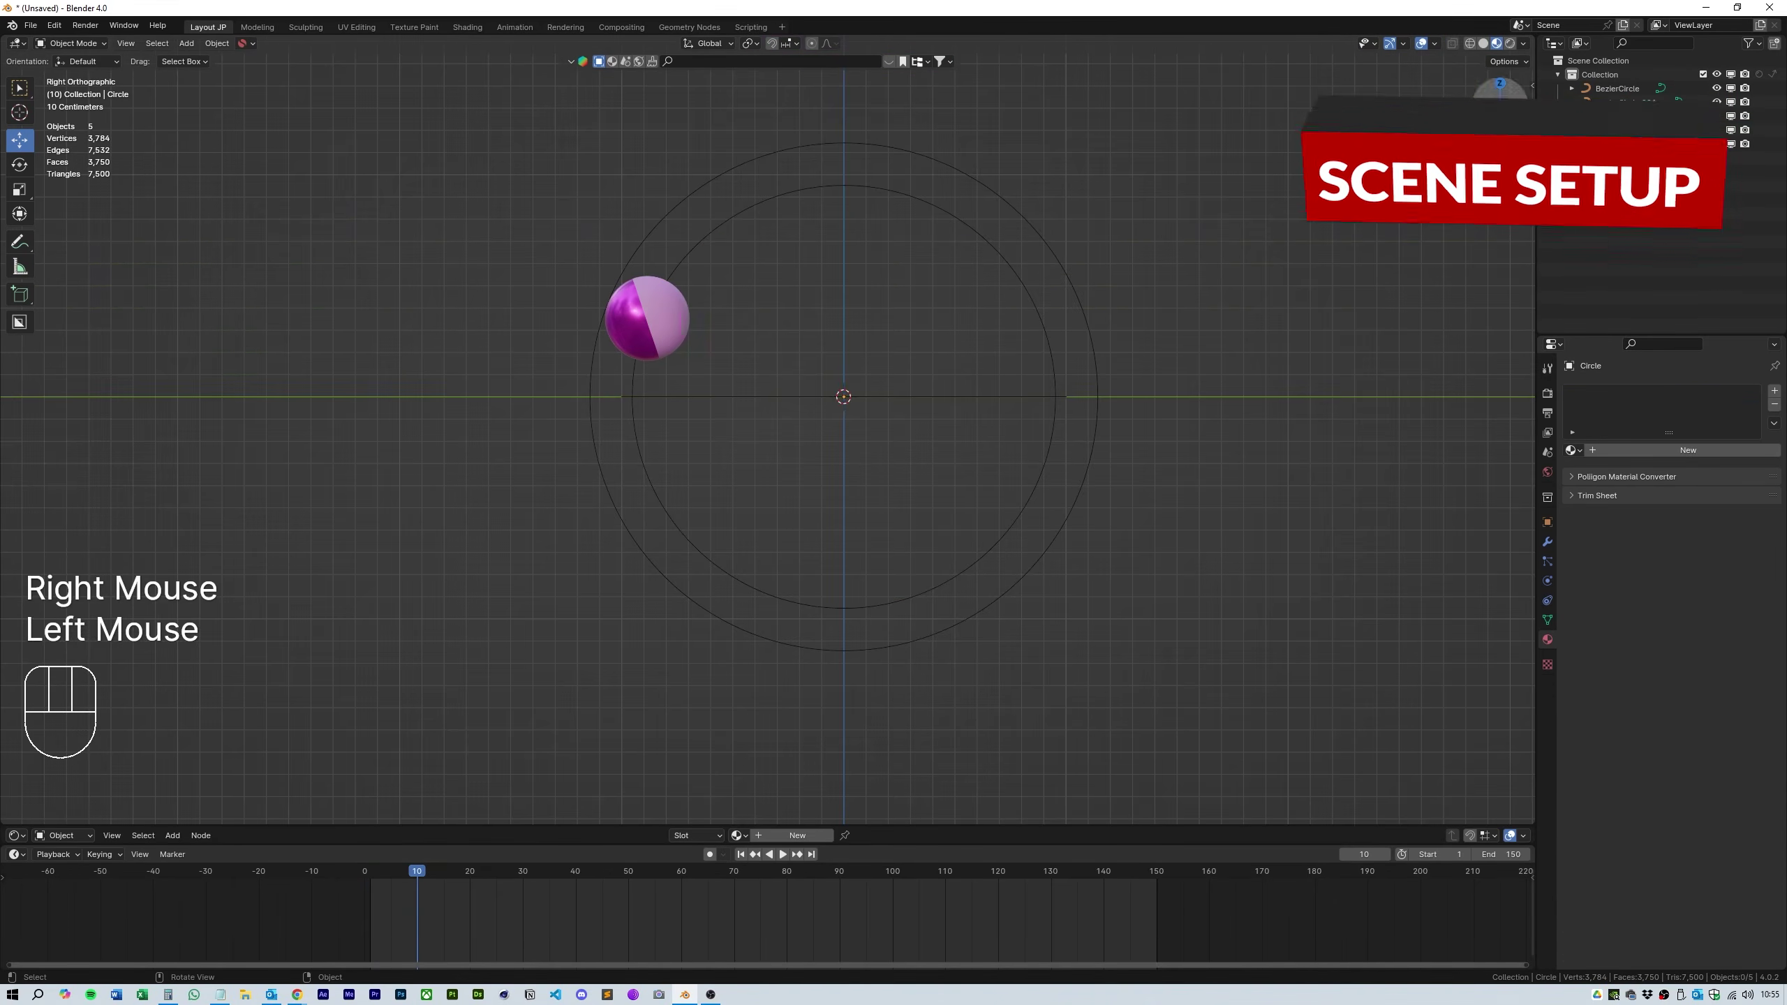
left_click(1477, 105)
key("r")
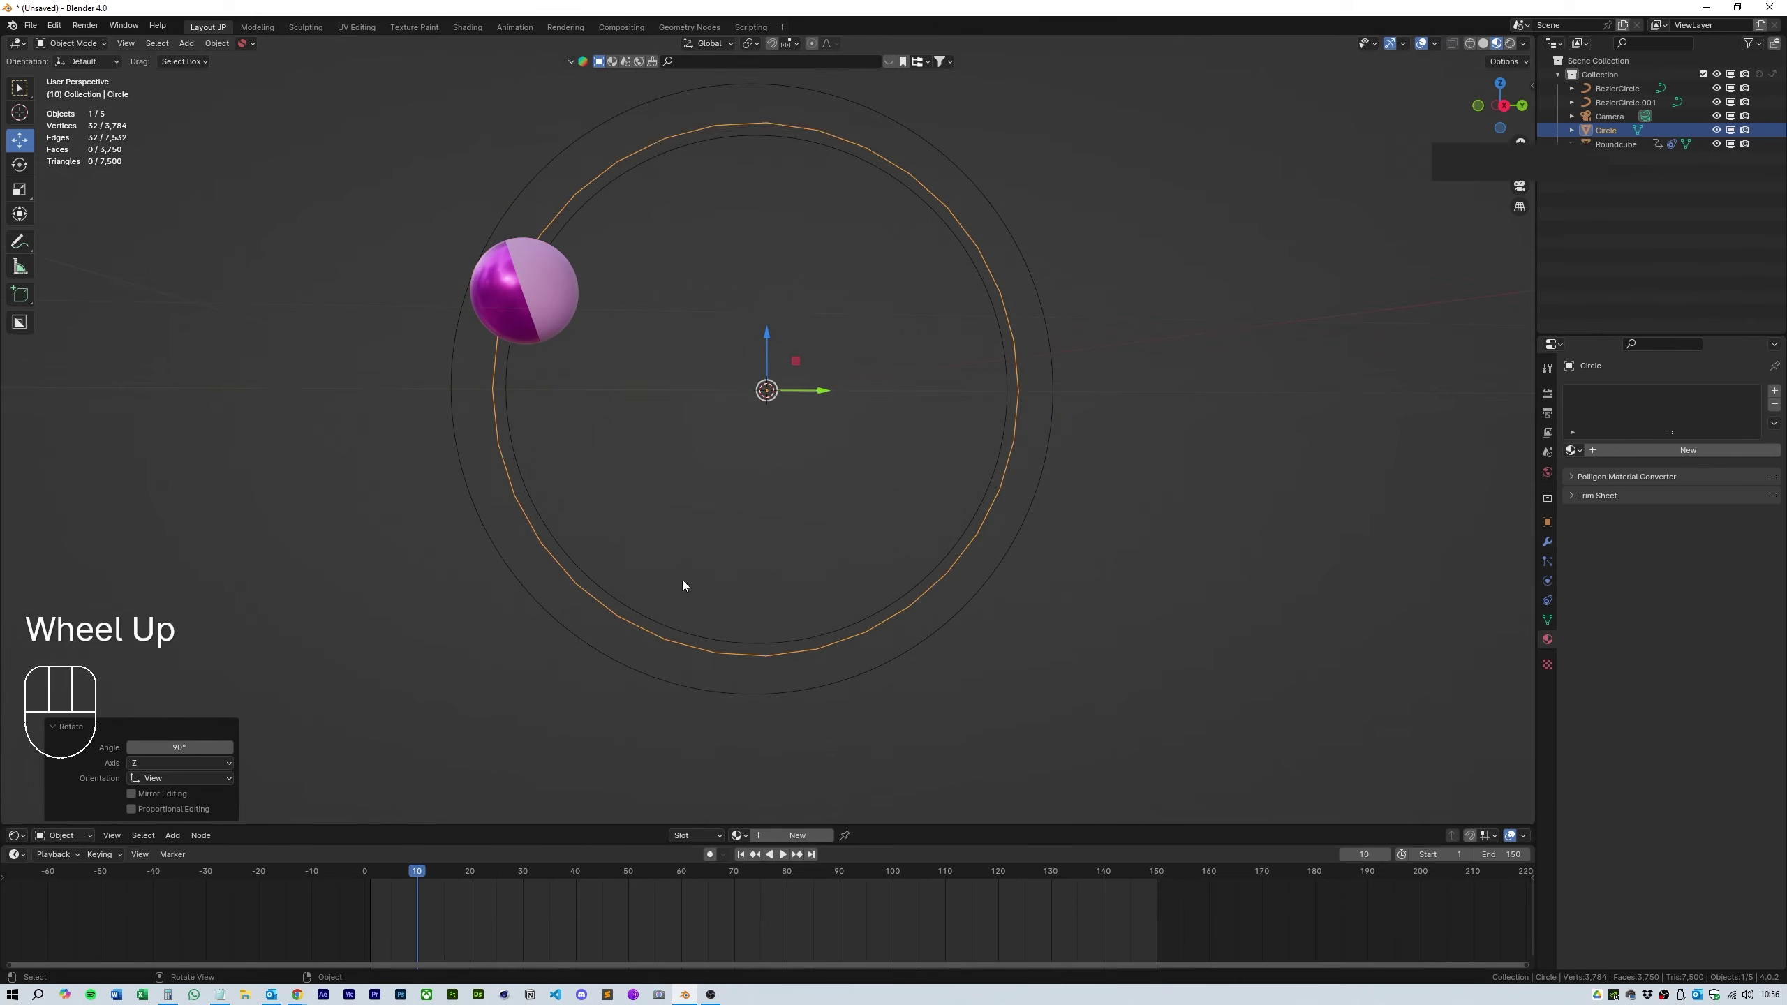
Step: Add a mesh circle with 128 vertices at the origin and rotate it upright into the plane of the Bezier circles
key("shift+a")
left_click(778, 226)
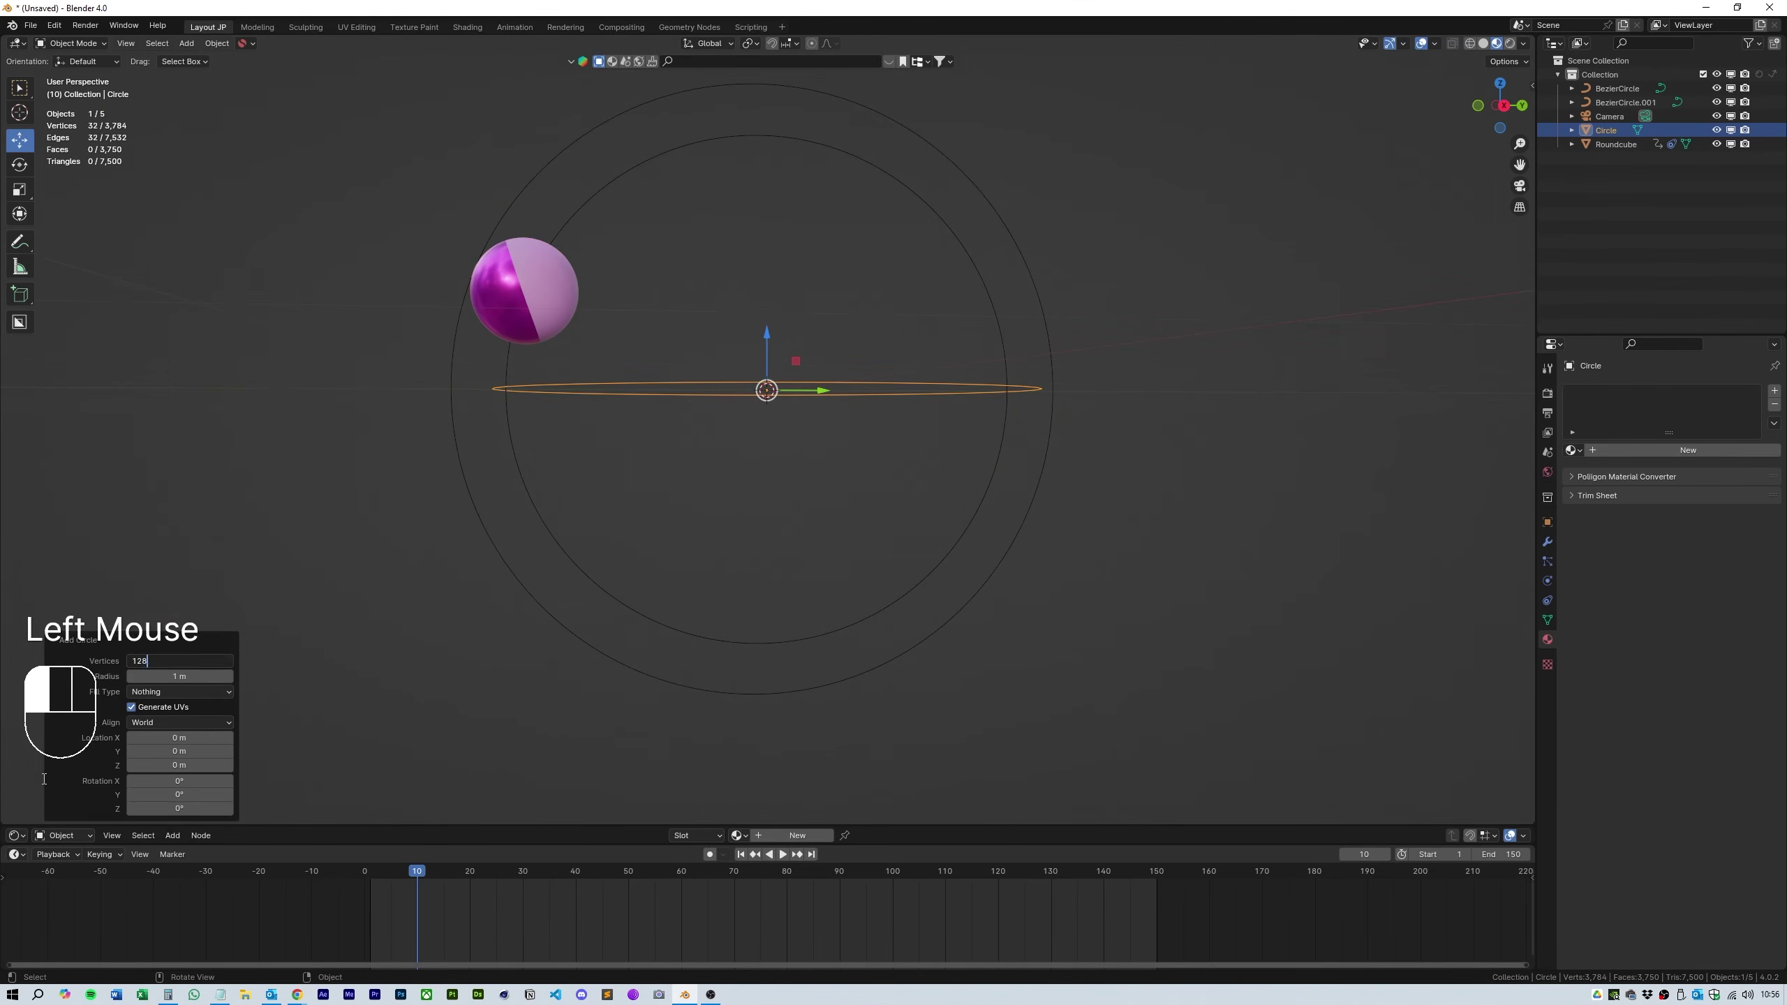
key("r")
left_click(829, 524, "ctrl")
Step: Extrude the mesh circle along X into a thin band and move it about -0.16 m along X to centre it
middle_click_drag(829, 524, 986, 447)
key("Tab")
key("e")
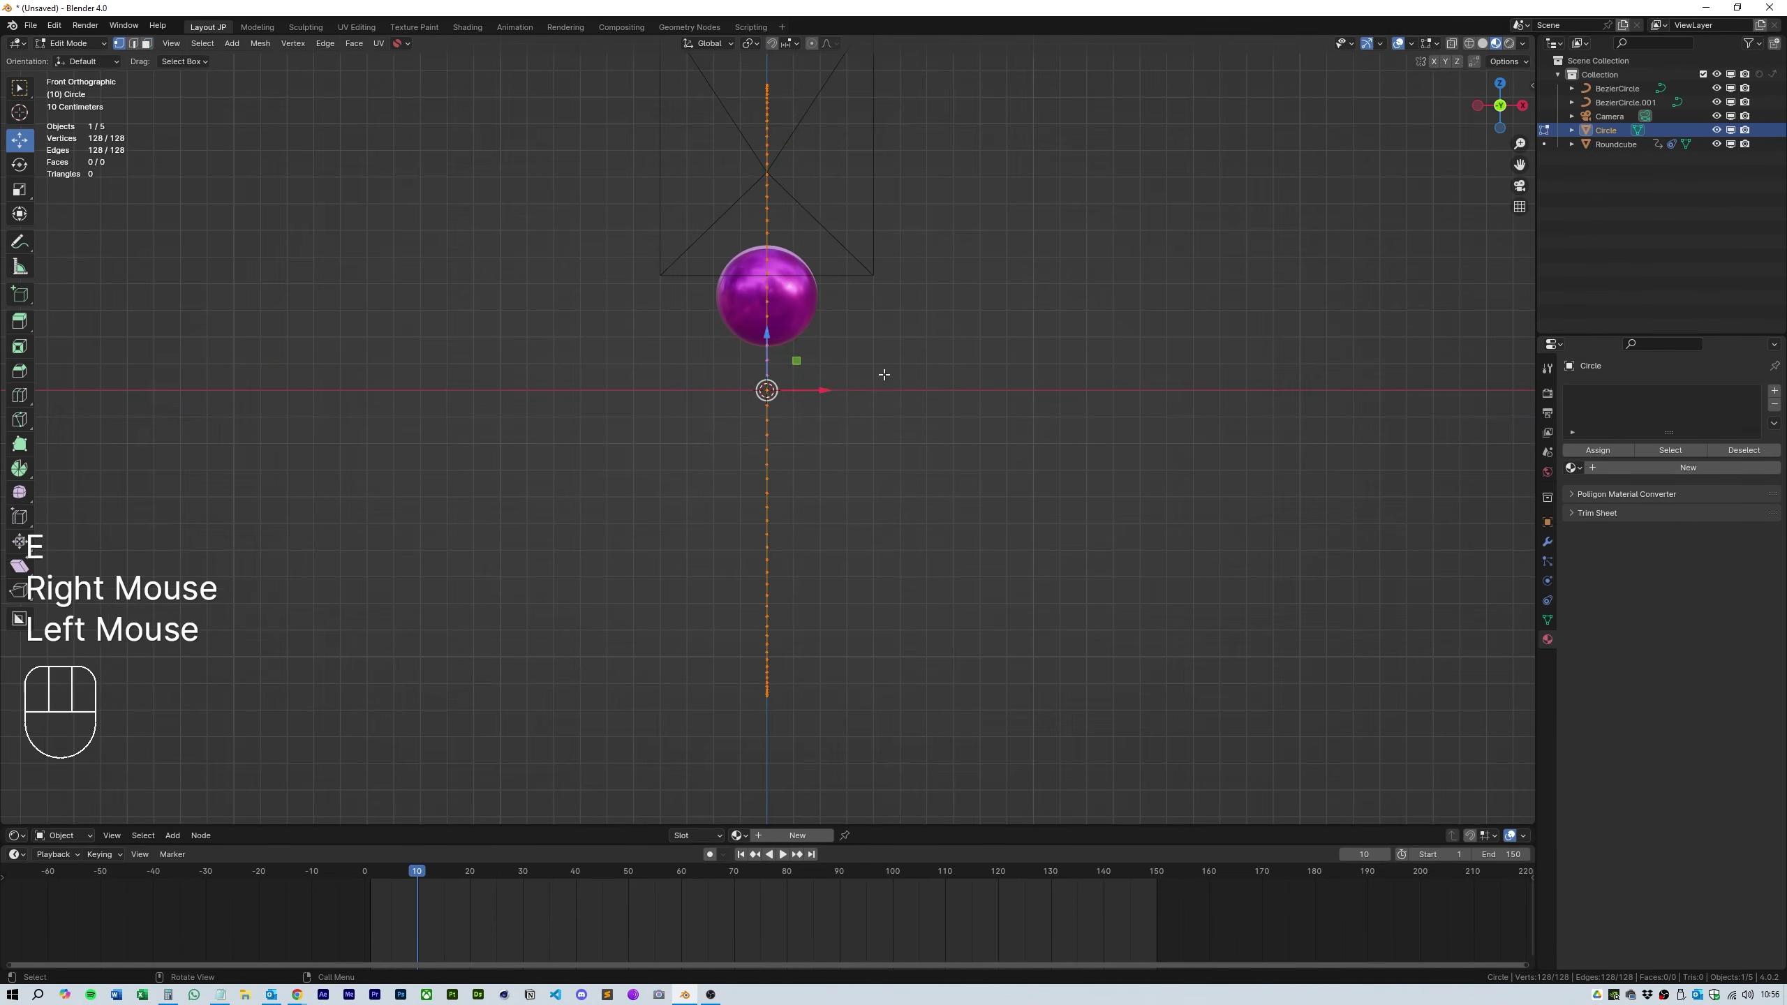
key("x")
left_click(1065, 435)
key("Tab")
middle_click_drag(773, 383, 915, 439)
scroll(916, 438, "down", 2)
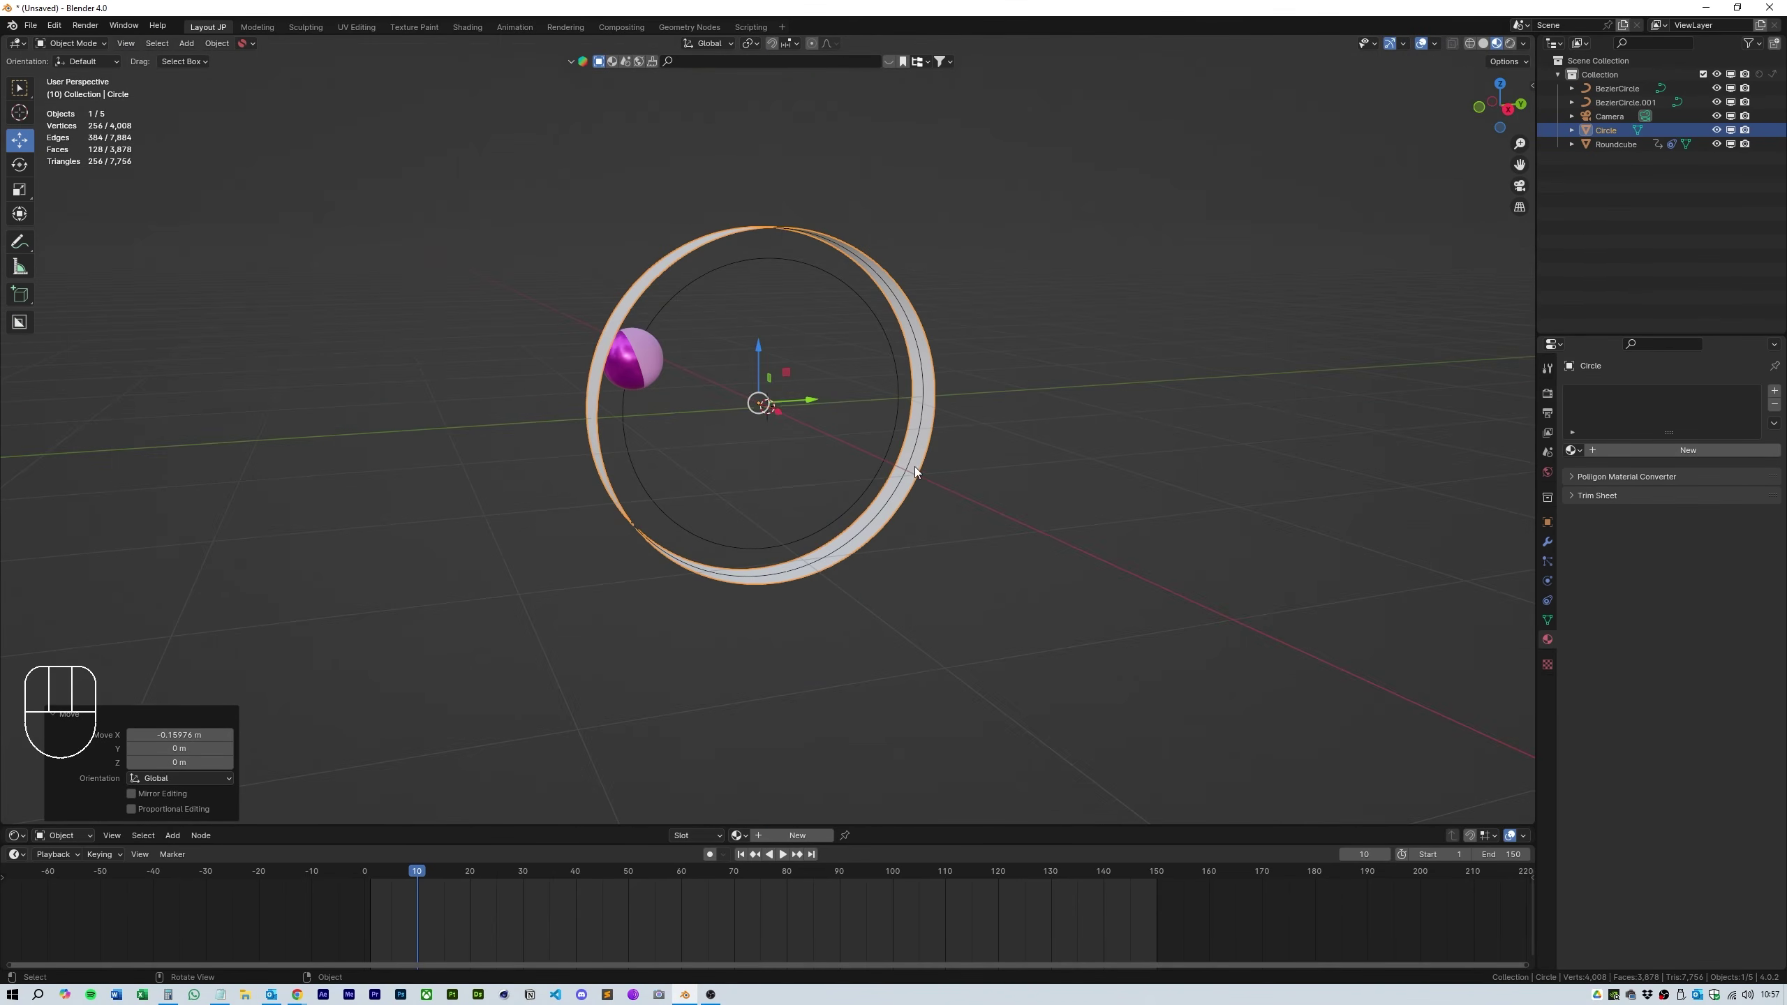
key("Tab")
key("Tab")
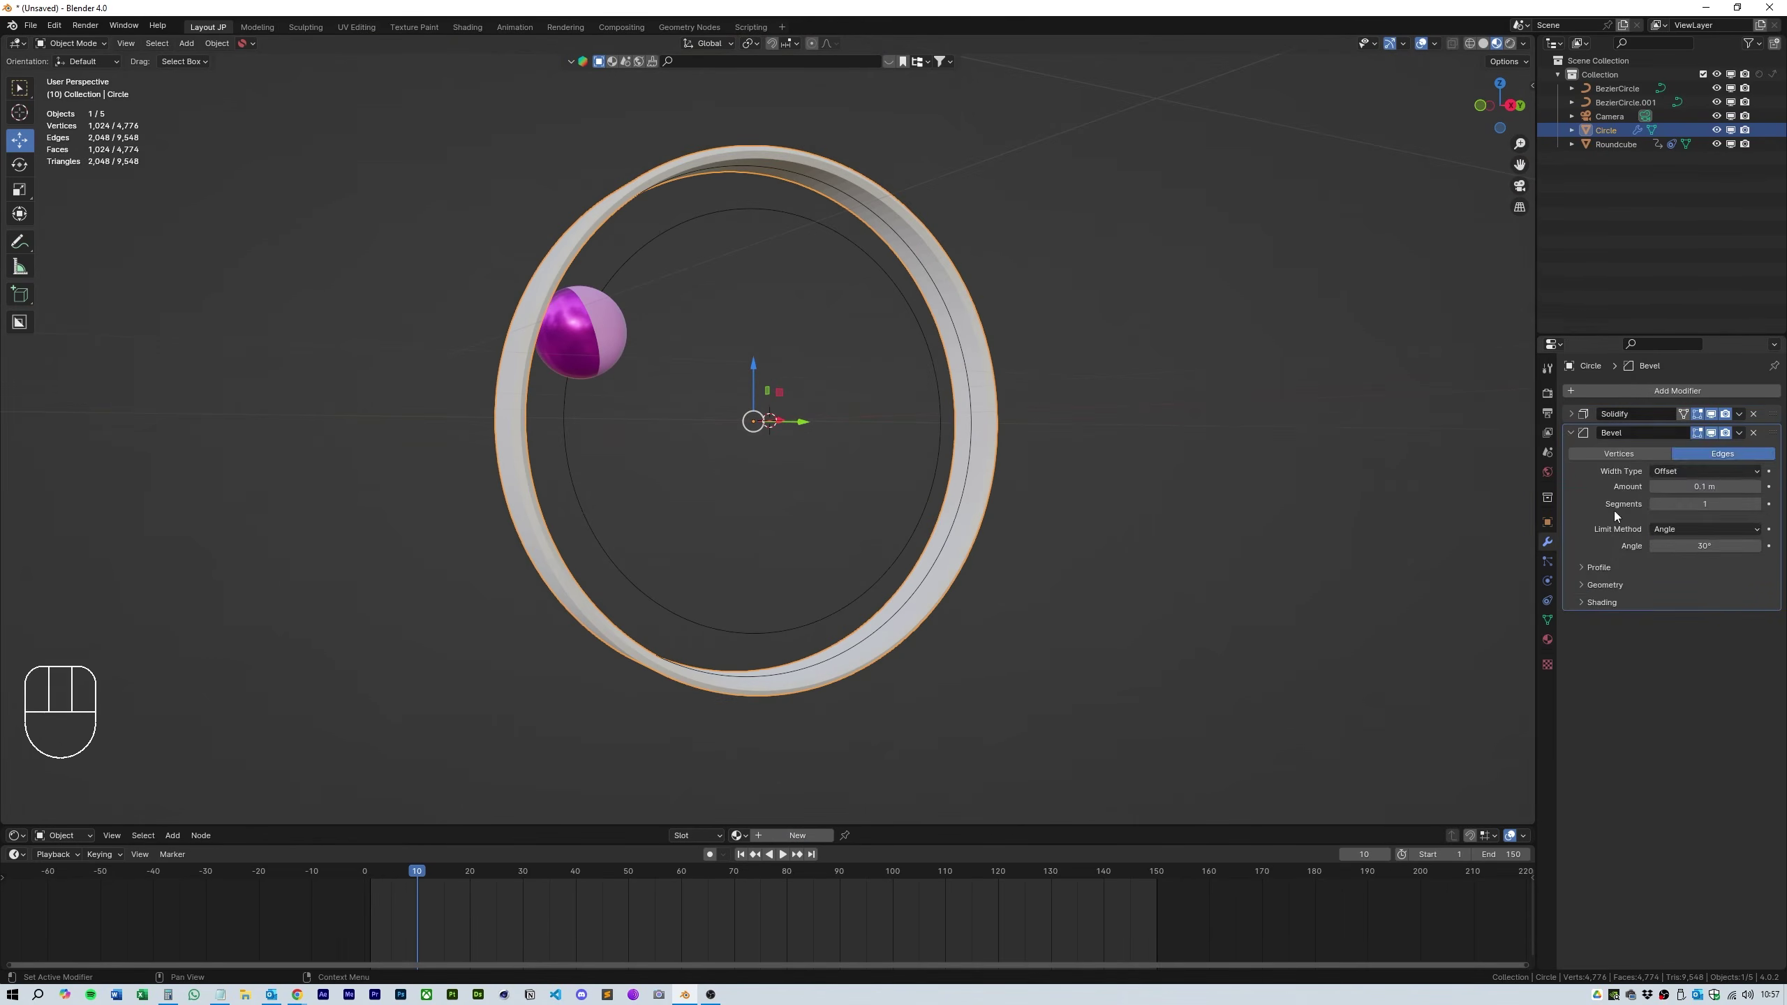
Step: Give the ring Solidify, Bevel and Subdivision modifiers and shade it smooth with Auto Smooth at 30°
left_click(1576, 388)
left_click(1703, 569)
scroll(1084, 429, "up", 3)
right_click(1083, 429)
left_click(1085, 430)
left_click(1571, 432)
left_click(1572, 432)
left_click(1698, 452)
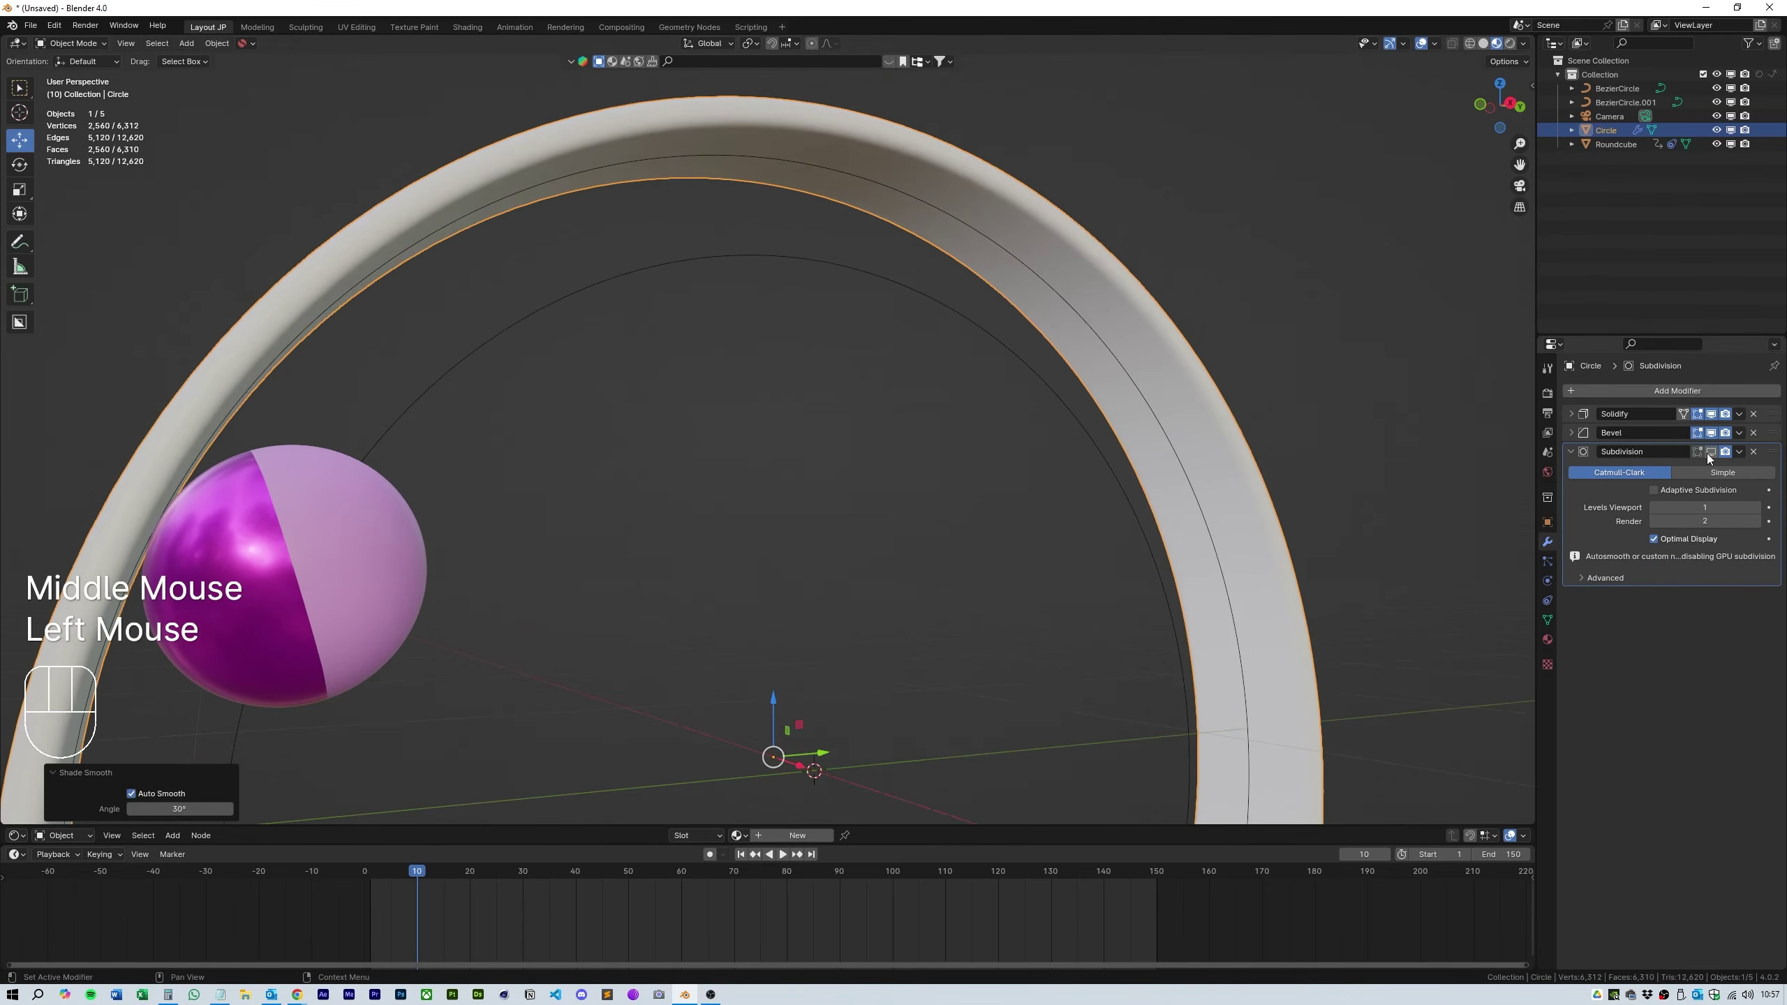
Step: Align the camera to the view, place it at about X 4.33, Y -1.29, Z 0.81 m, and preview the animation through it
middle_click_drag(999, 423, 1096, 411)
key("ctrl+alt+KP_0")
left_click(1228, 517)
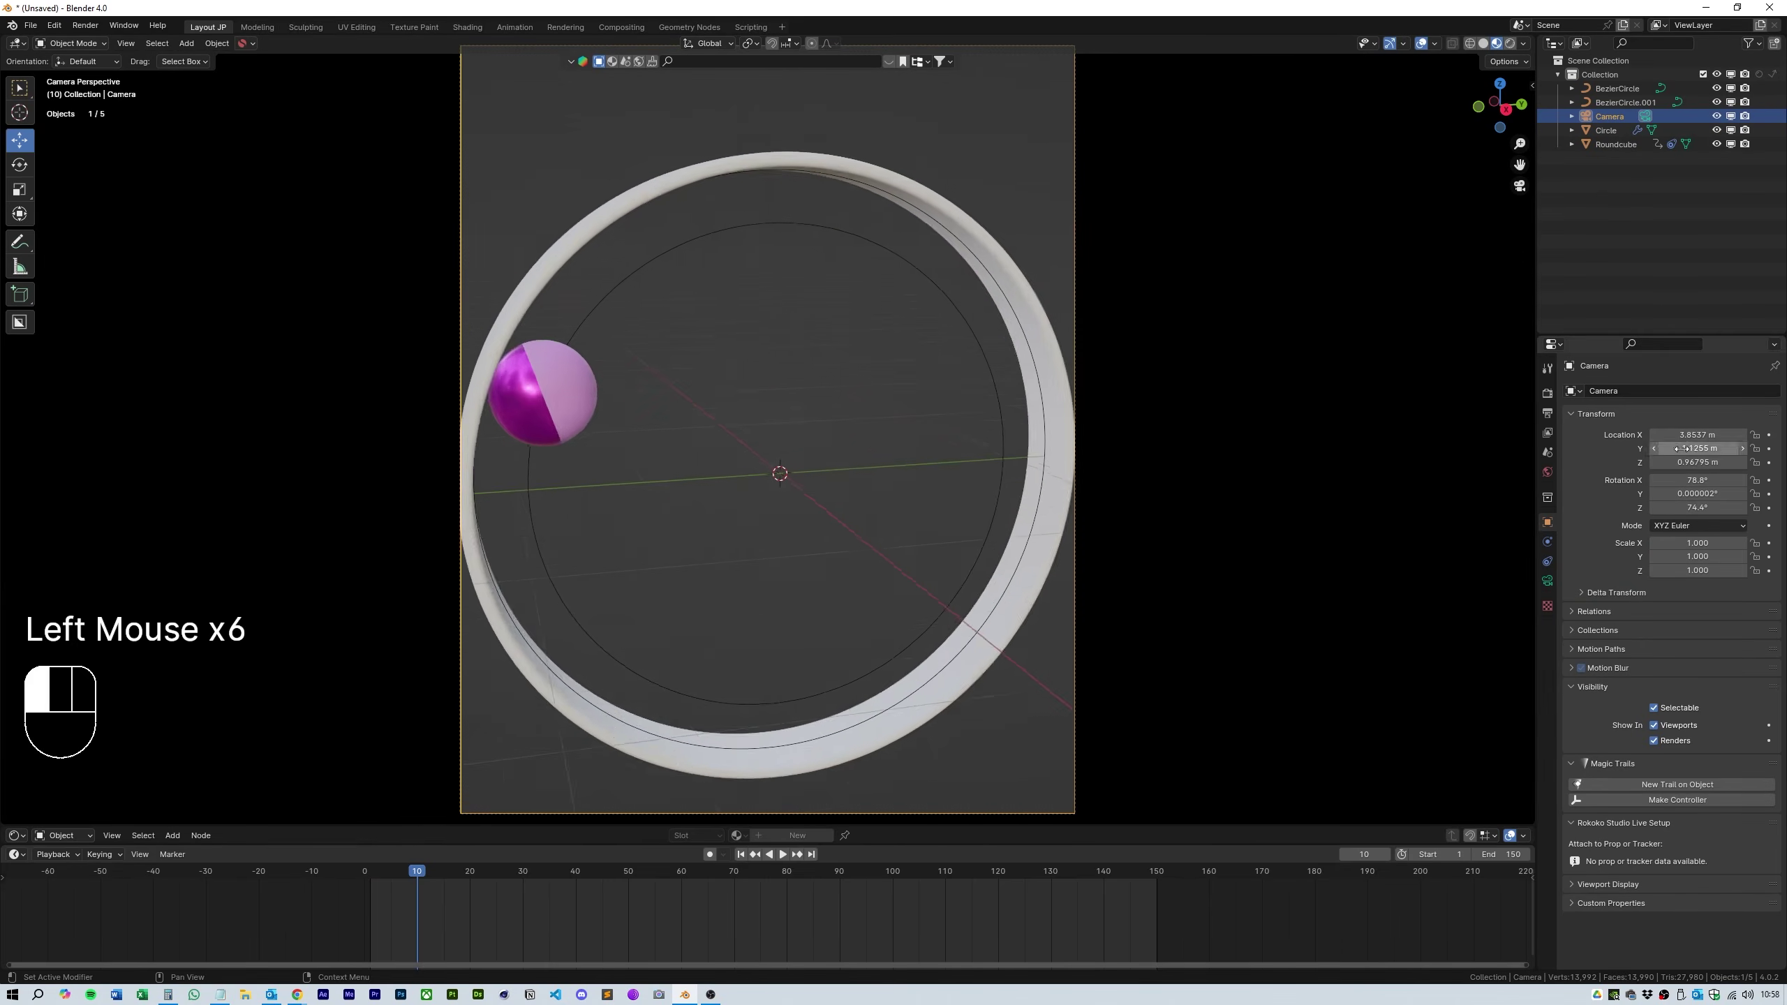
left_click(782, 854)
left_click(782, 855)
left_click(740, 855)
left_click(1328, 383)
Step: Add a plane behind the ring, rotate it 90° about Y and scale it to about 3.14 so it fills the camera background
middle_click_drag(1196, 408, 1020, 451)
scroll(985, 458, "down", 3)
middle_click_drag(985, 457, 927, 490)
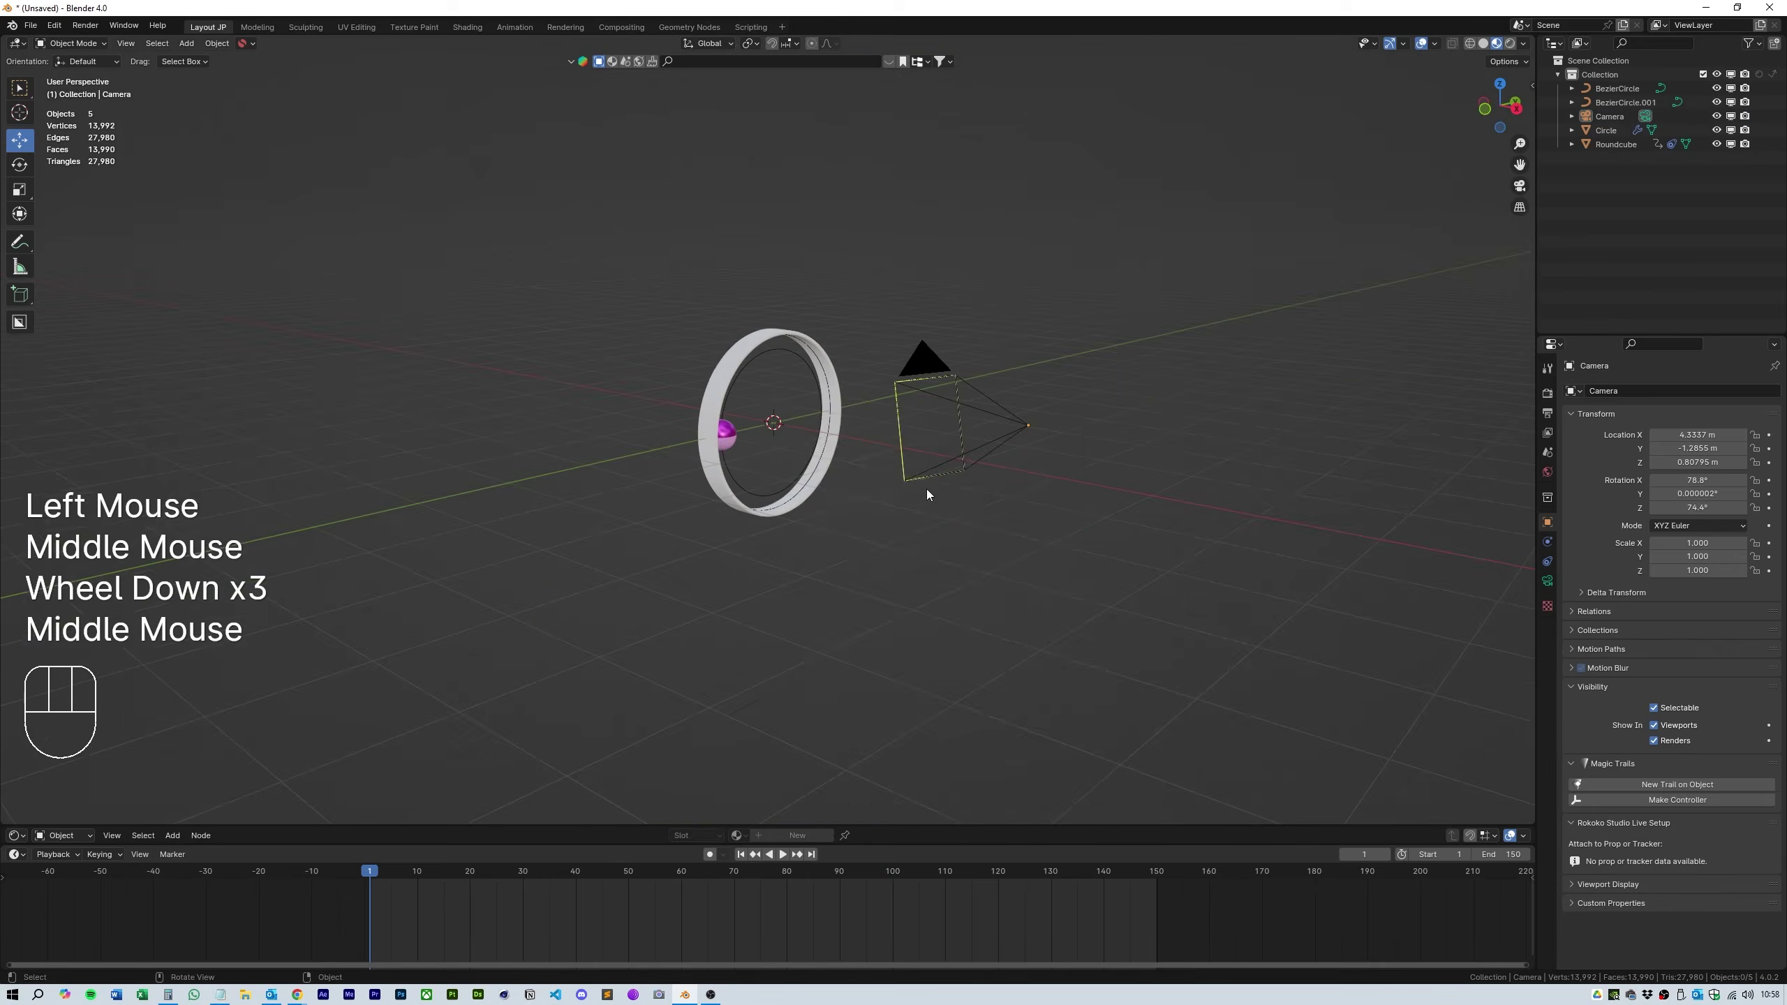
key("shift+a")
key("KP_7")
key("r")
key("s")
key("KP_0")
Step: Enlarge the Shader Editor and give the backdrop plane a new material with a light pink base colour
left_click_drag(1401, 827, 1402, 671)
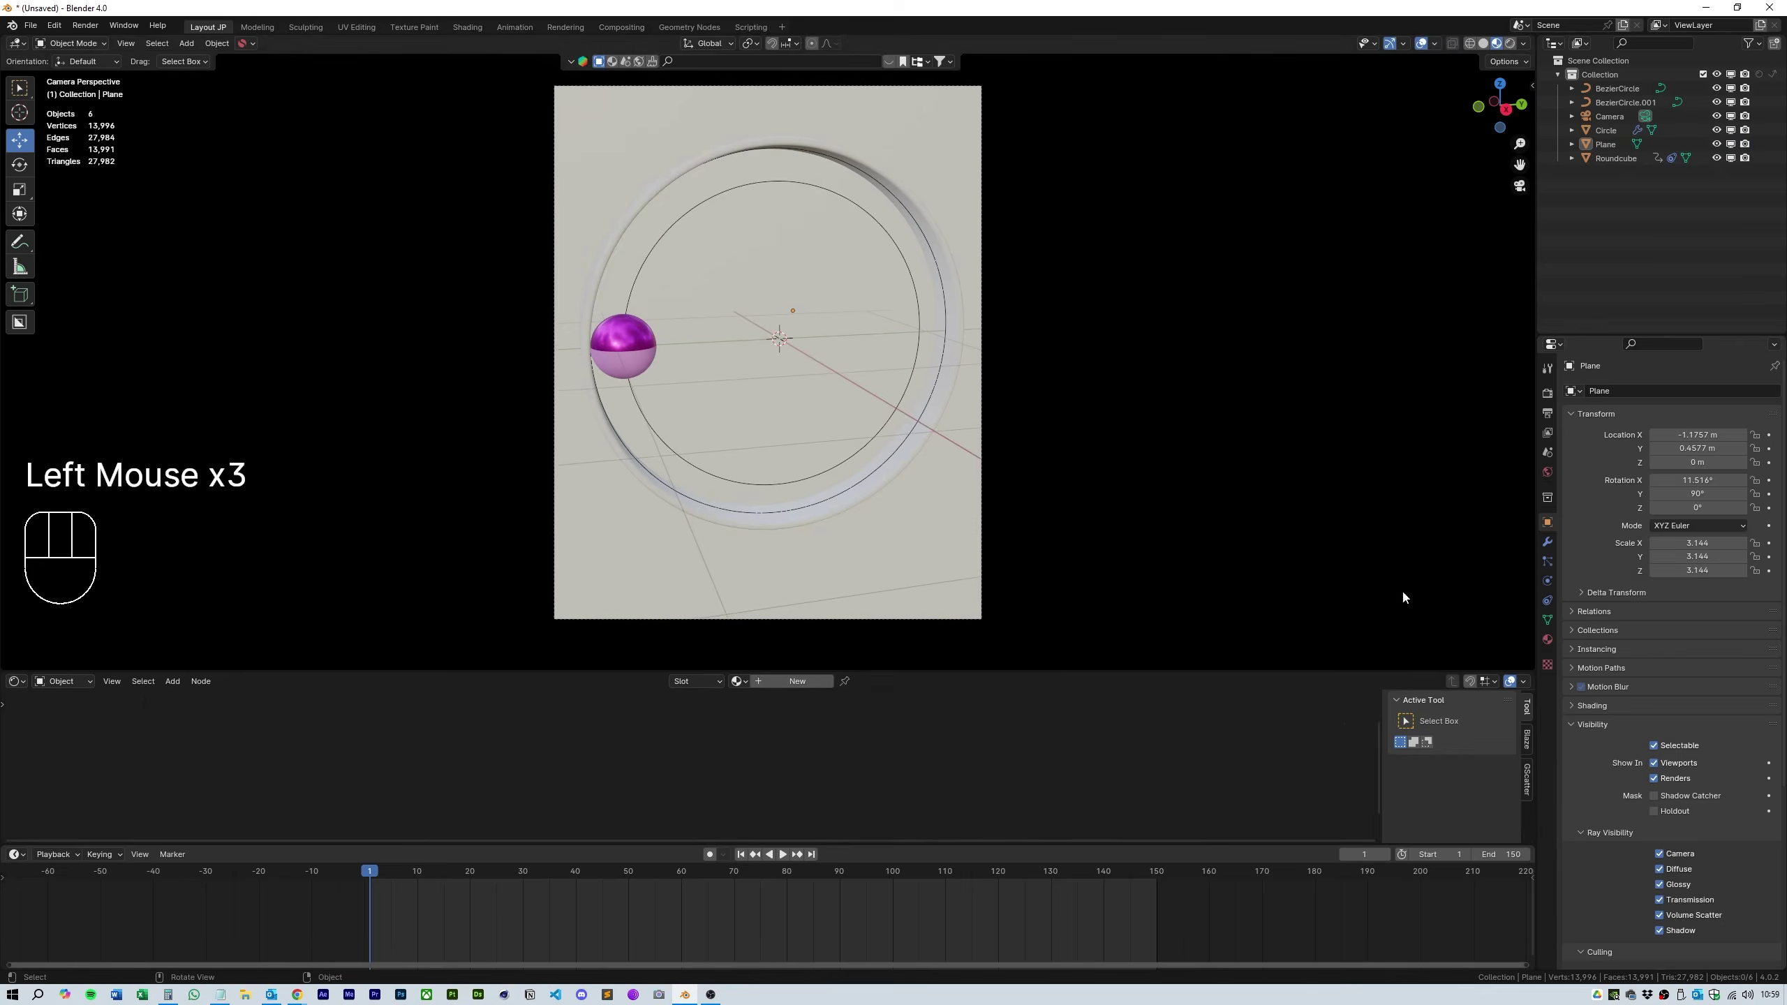
left_click(1547, 640)
left_click(1678, 450)
left_click(1711, 542)
Step: Assign the sphere's magenta material to the ring and preview the animation through the camera
left_click(953, 352)
left_click(1574, 450)
left_click(1604, 472)
scroll(1245, 449, "up", 2)
middle_click_drag(1245, 449, 1301, 424, "shift")
key("space")
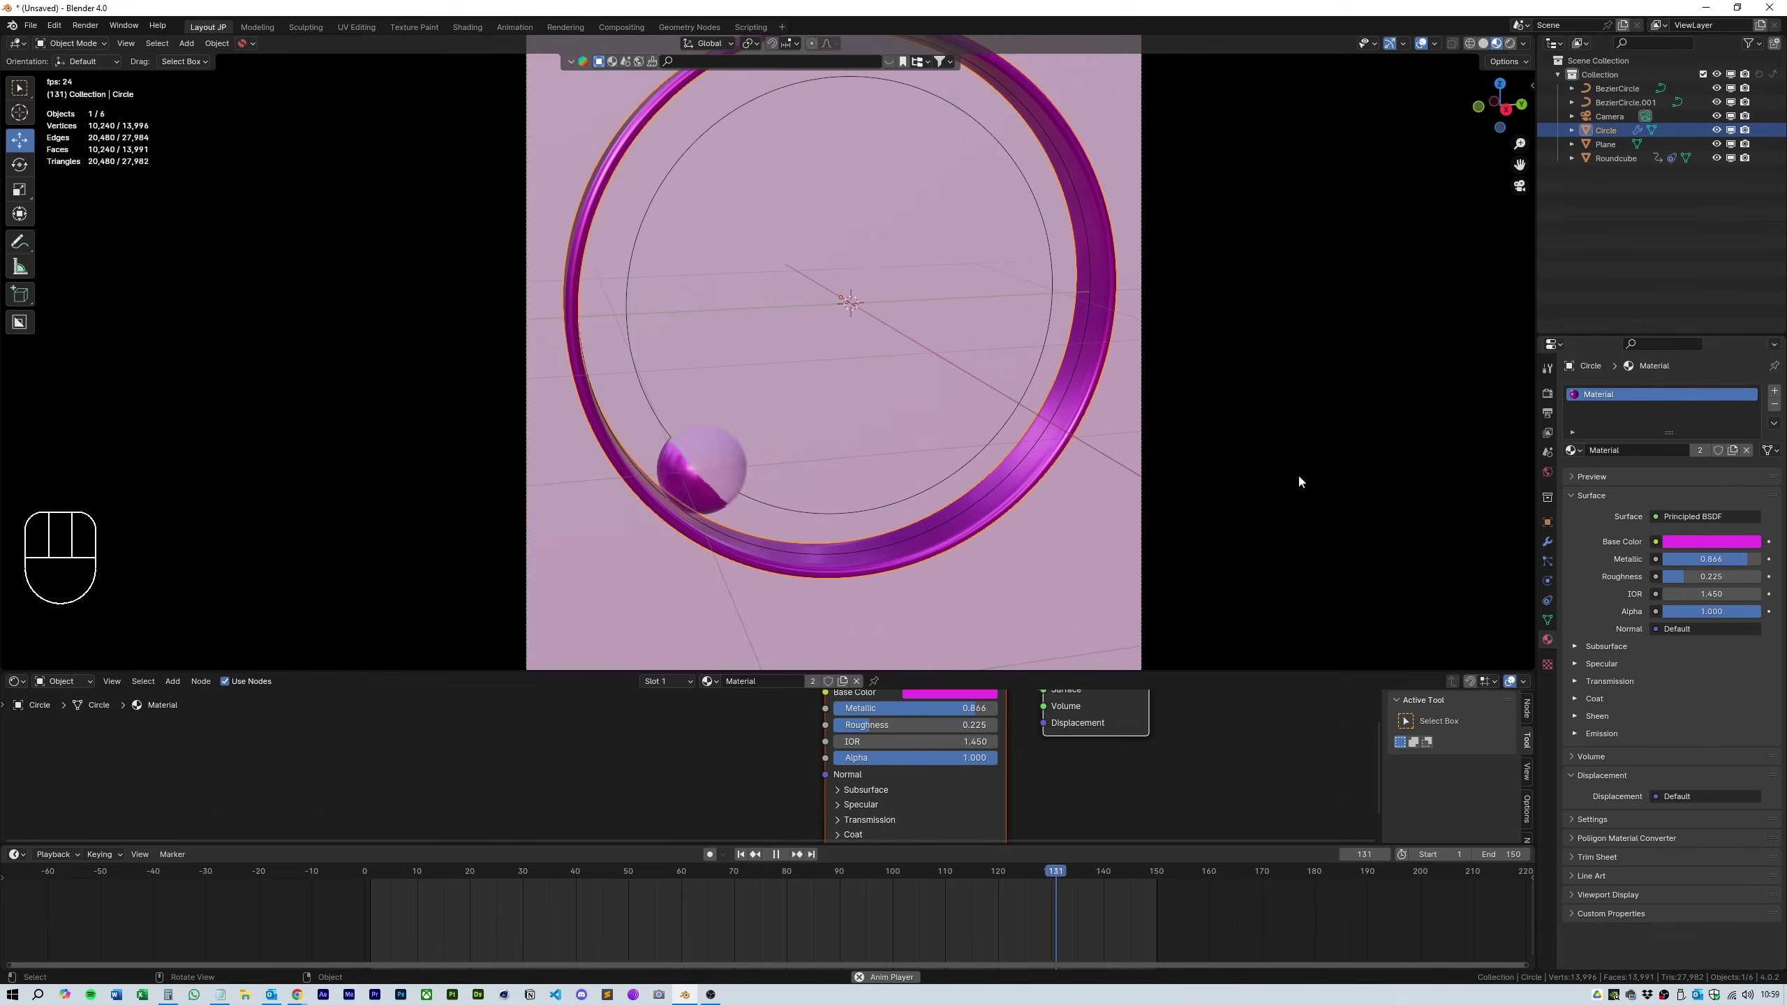
key("space")
Step: Change the ring's base colour to purple-blue, keeping the sphere magenta
left_click(1711, 541)
left_click_drag(1714, 397, 1697, 381)
scroll(985, 492, "down", 2)
Step: Add Gradient Texture and Color Ramp nodes to the backdrop plane's material in an enlarged Shader Editor
left_click(992, 556)
left_click_drag(999, 670, 999, 481)
key("shift+a")
left_click(527, 599)
key("shift+a")
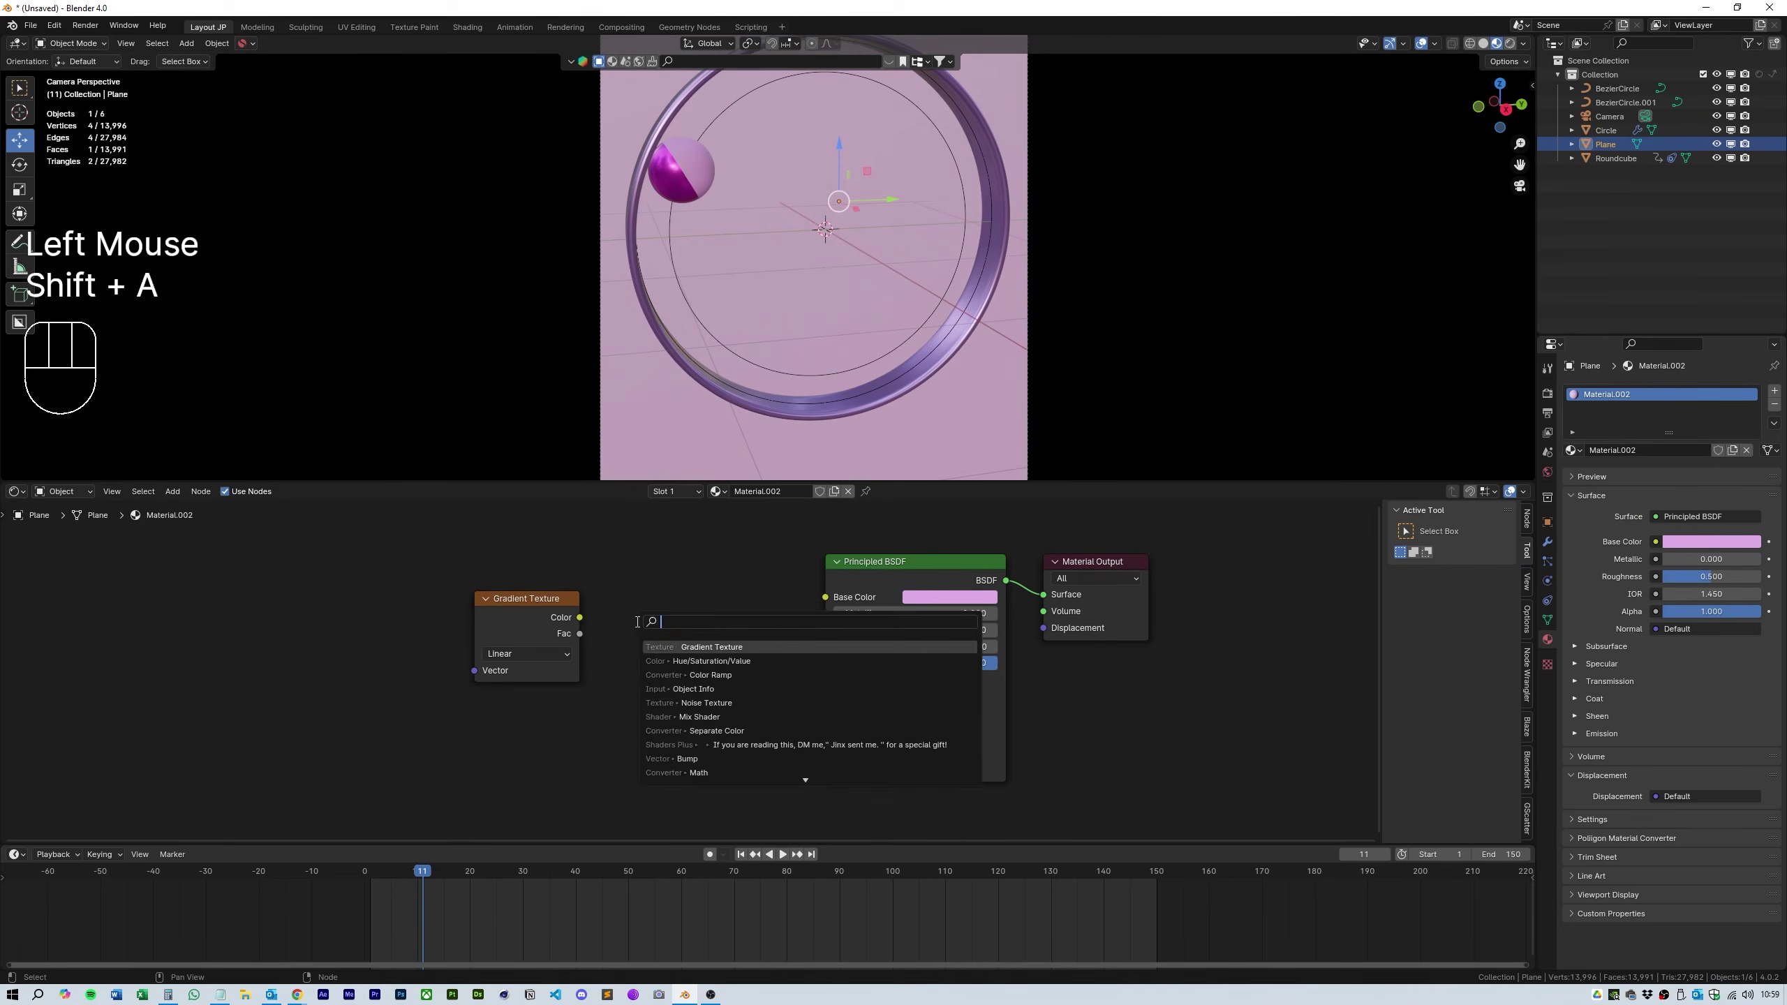
Step: Feed the Color Ramp into the Base Color and make a blue-to-pink gradient with mapping rotated about Z
left_click_drag(792, 599, 825, 597)
key("ctrl+t")
left_click(701, 699)
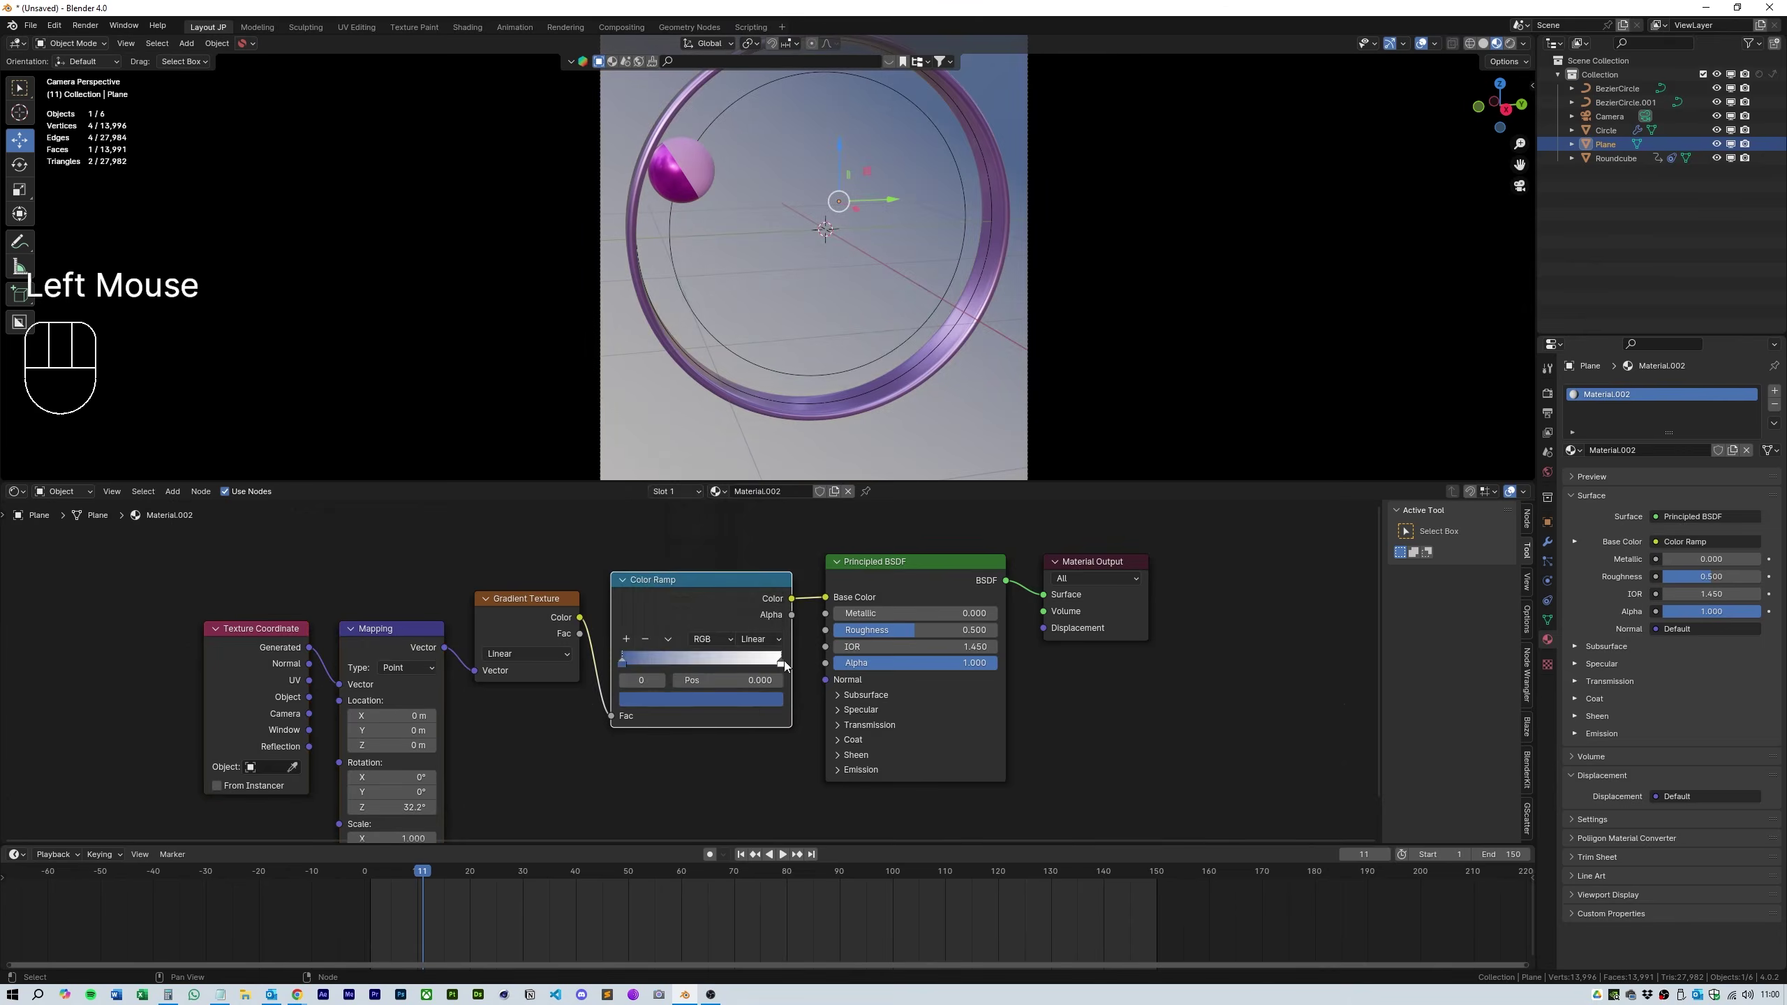
Step: Shrink the Shader Editor and add a cube-shaped empty with a 1 m radius at the scene origin
left_click_drag(1039, 484, 1039, 804)
middle_click_drag(1037, 381, 1094, 392)
scroll(1094, 391, "down", 2)
key("shift+a")
left_click(1098, 774)
middle_click_drag(1000, 724, 971, 633)
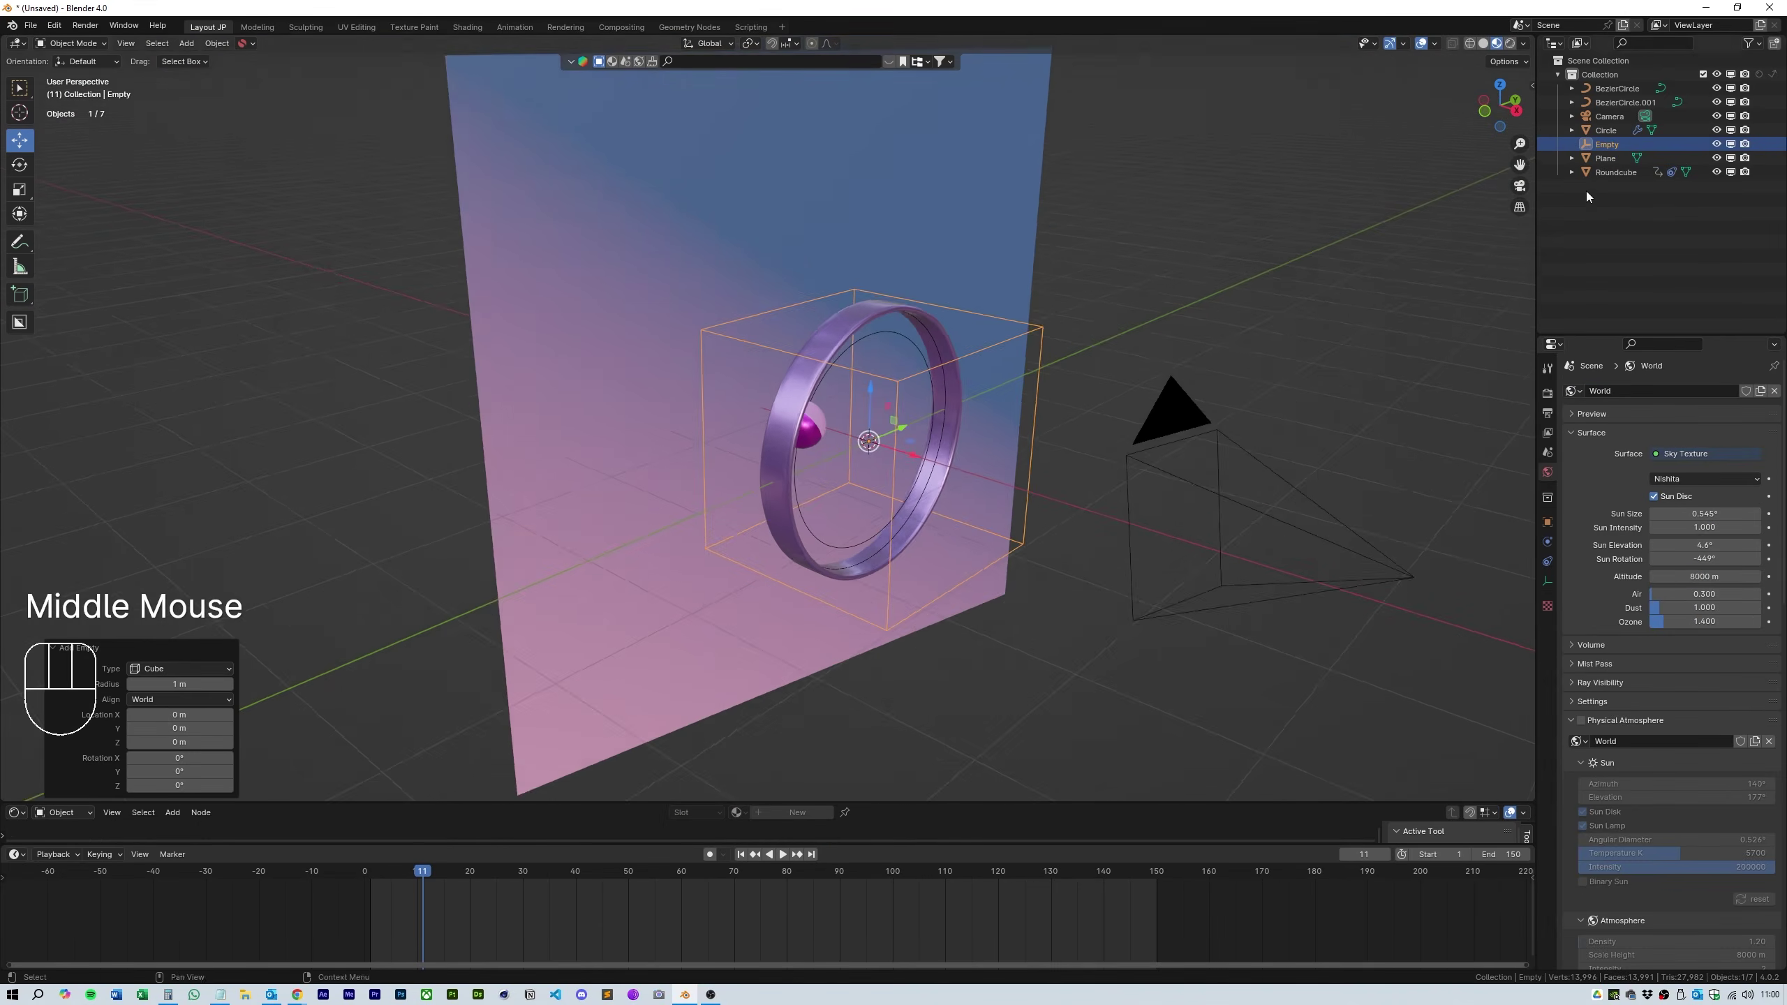
Step: Parent the ring and both Bezier circles to the cube empty
left_click(968, 333)
left_click(969, 333, "shift")
left_click(968, 332, "shift")
key("ctrl+p")
left_click(1016, 396)
Step: Keyframe the empty's rotation at 0° on frame 1 and with a slight freehand tilt near frame 52
left_click(1546, 521)
key("i")
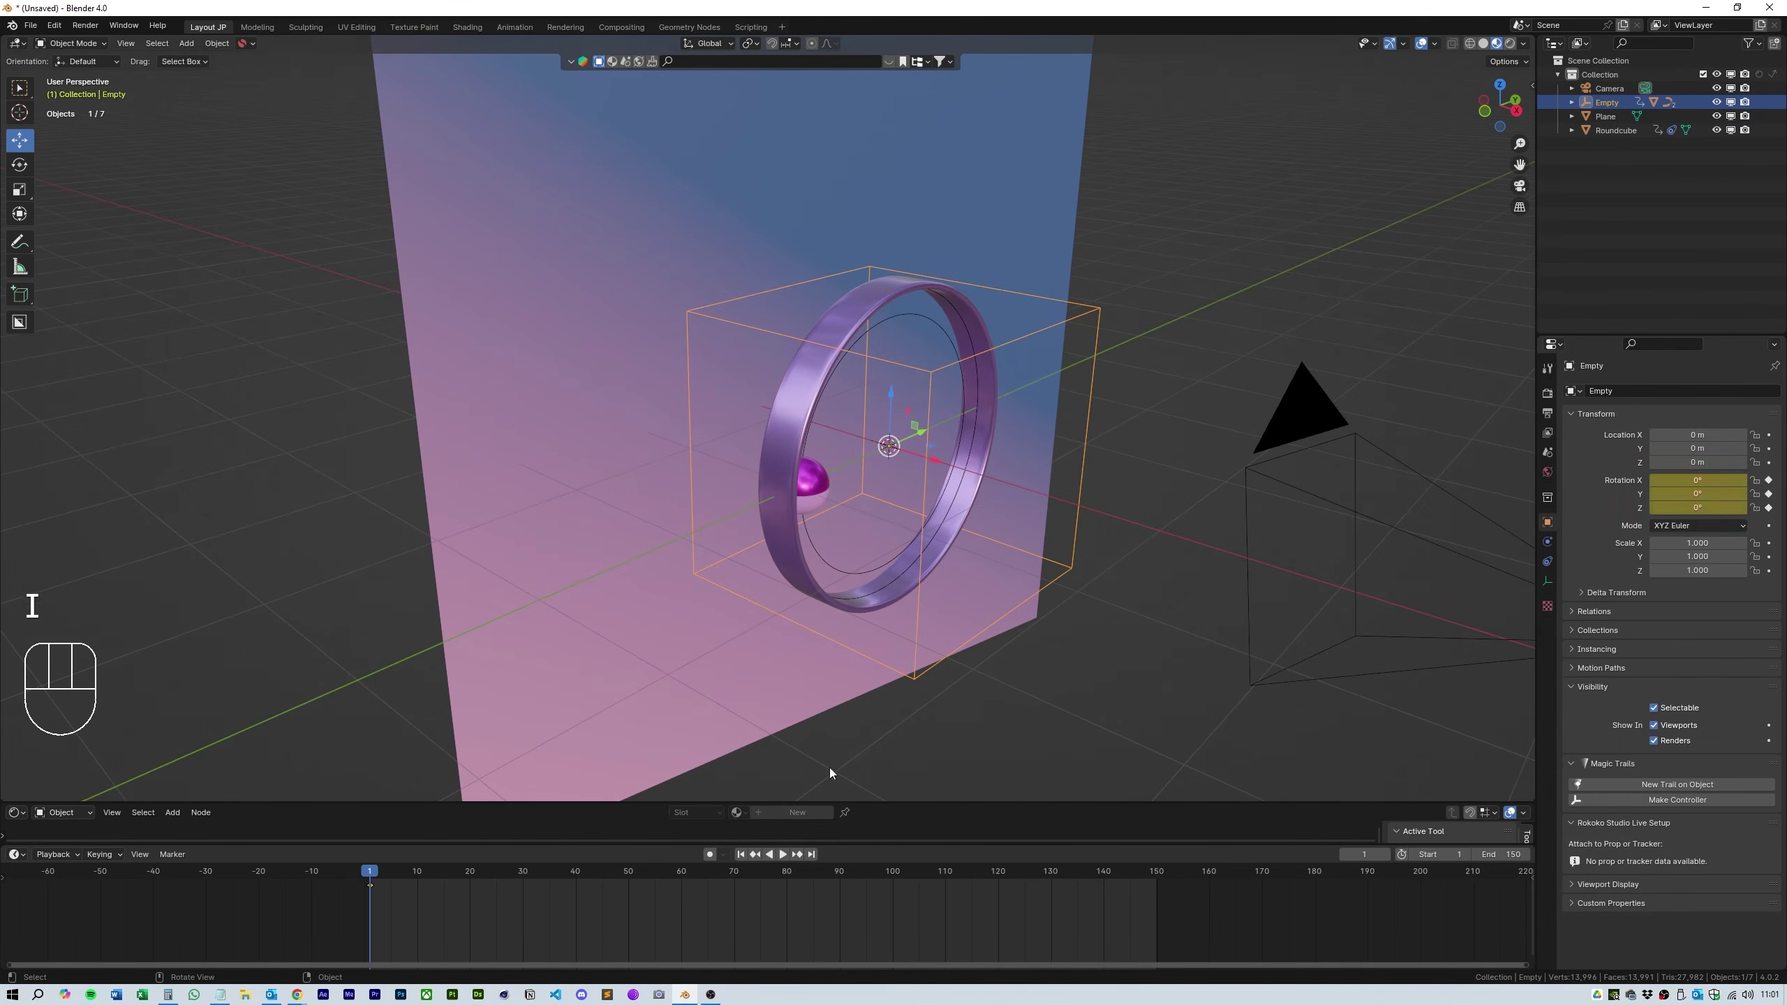
left_click(638, 871)
key("r")
key("r")
Step: Keyframe a different tilt of the empty near frame 106 and copy the first rotation keyframe to frame 150
left_click(925, 871)
key("ctrl+c")
key("ctrl+v")
Step: Select all the empty's rotation keyframes and play back the tilting ring through the camera
left_click_drag(1207, 919, 351, 893)
left_click(1520, 185)
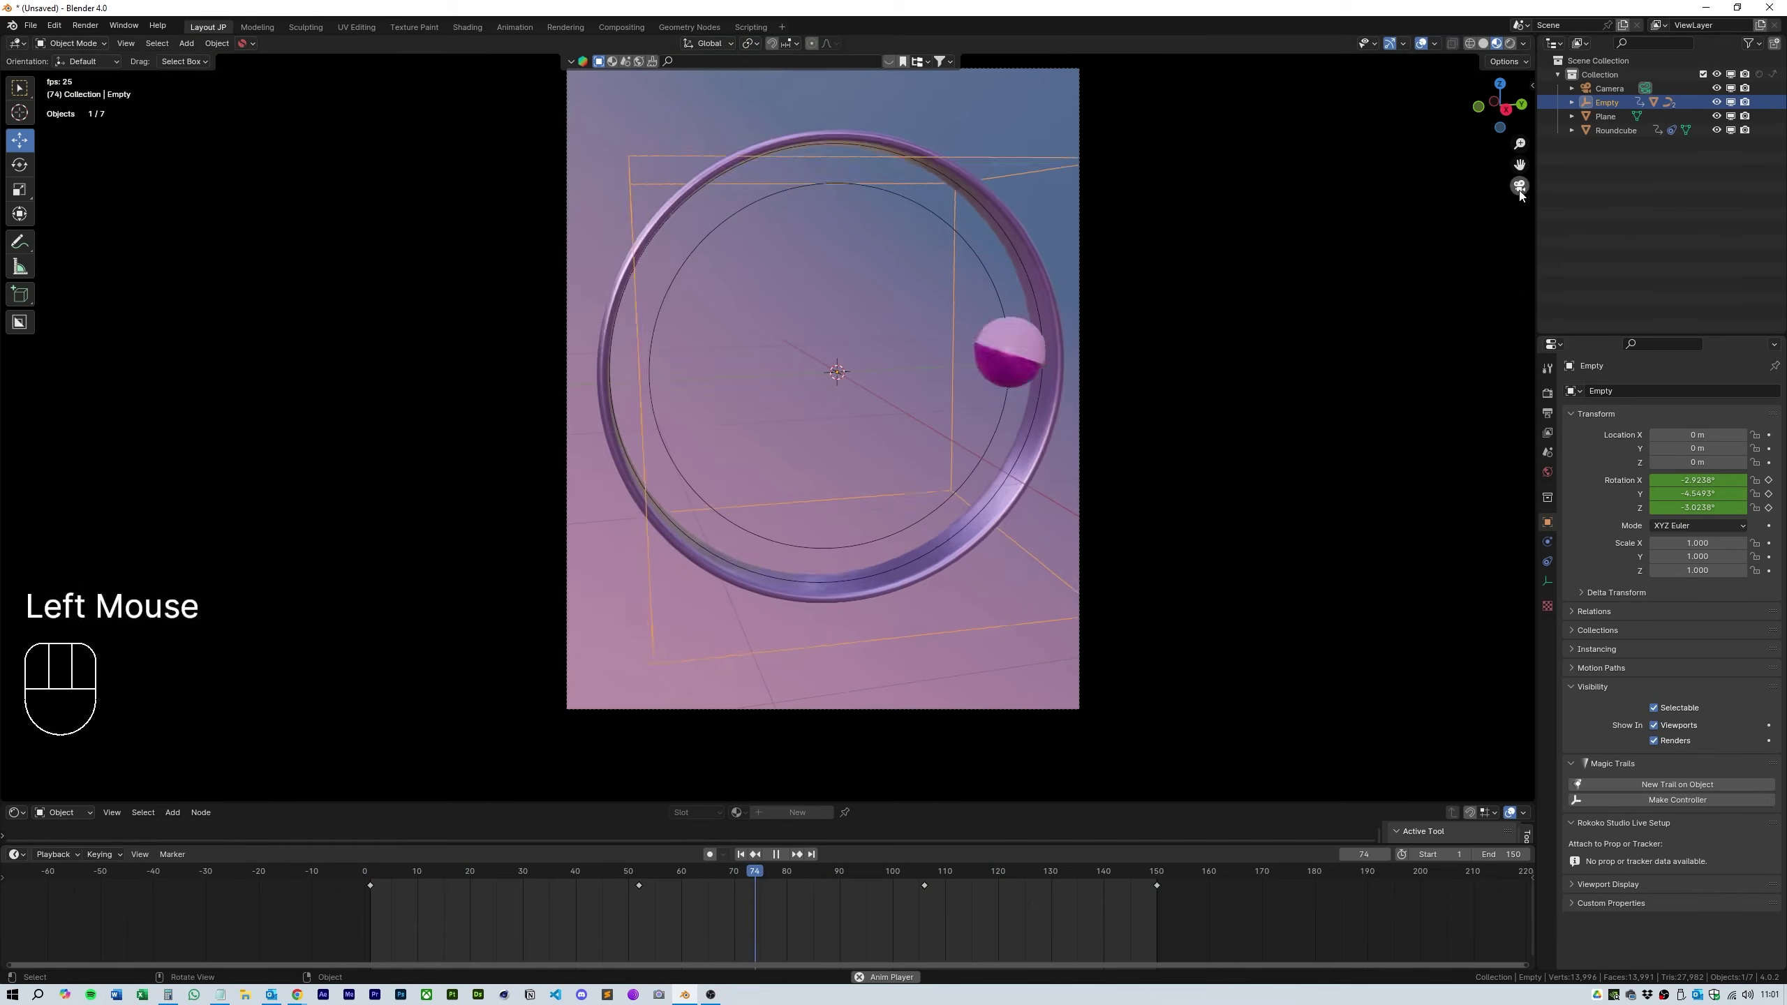